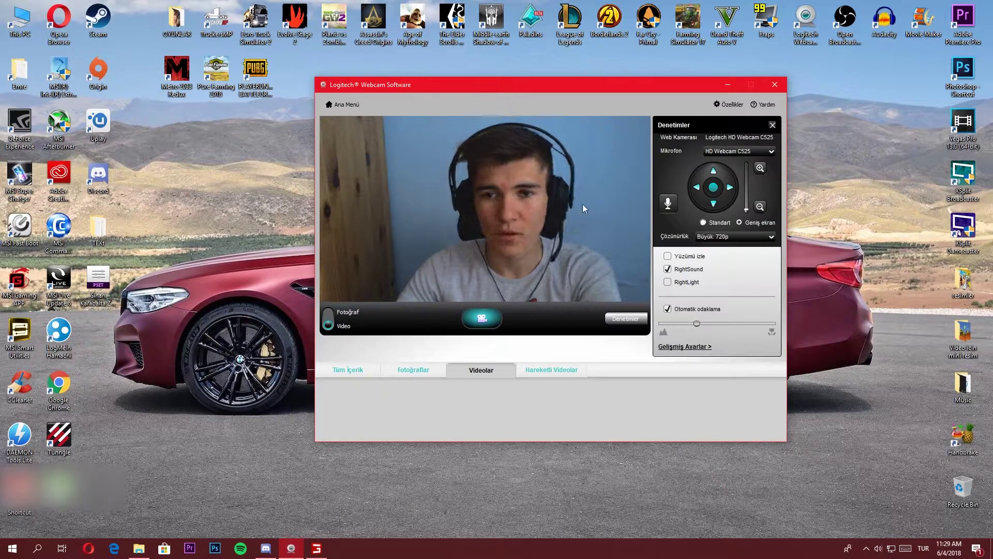
# - Raise the C525 webcam's exposure slightly in the advanced image settings and save them
pyautogui.click(686, 346)
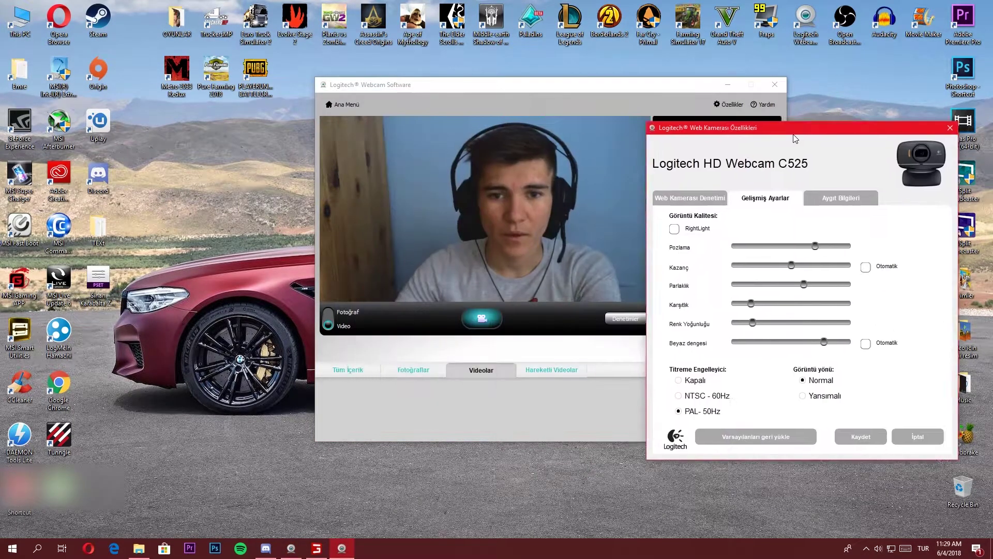
pyautogui.moveTo(486, 92); pyautogui.dragTo(800, 111)
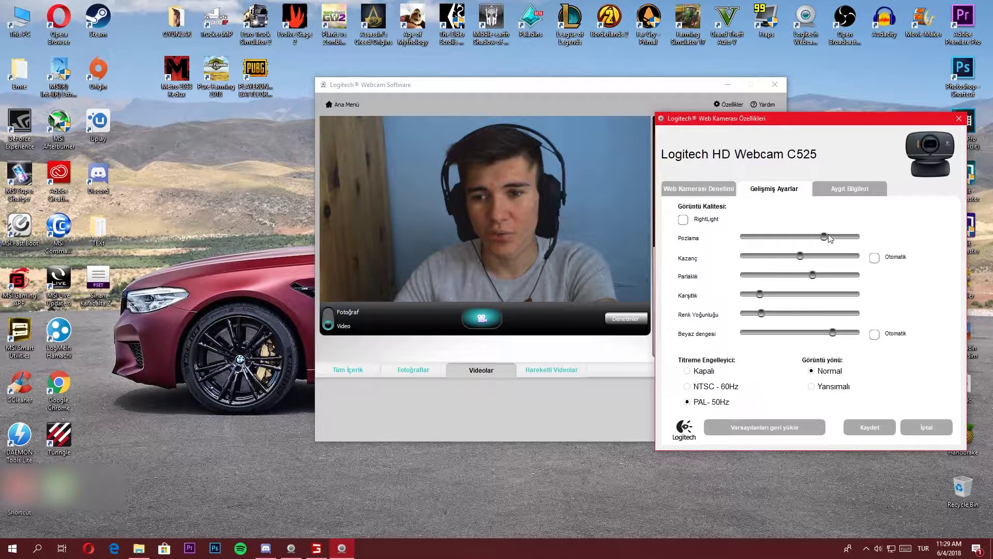
pyautogui.moveTo(828, 237)
pyautogui.mouseDown()
pyautogui.moveTo(805, 242)
pyautogui.moveTo(827, 256)
pyautogui.moveTo(831, 237)
pyautogui.mouseUp()
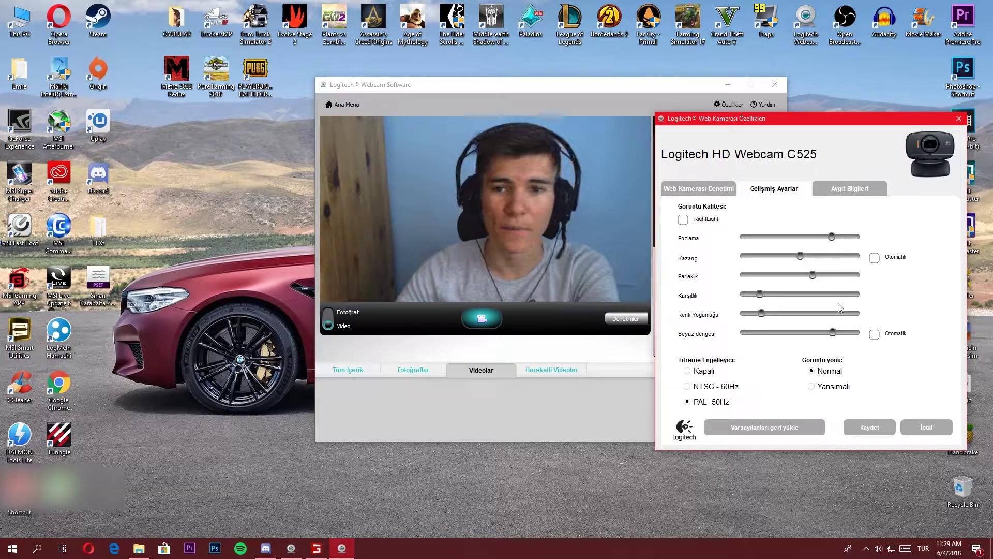
pyautogui.click(868, 430)
pyautogui.moveTo(593, 83); pyautogui.dragTo(523, 97)
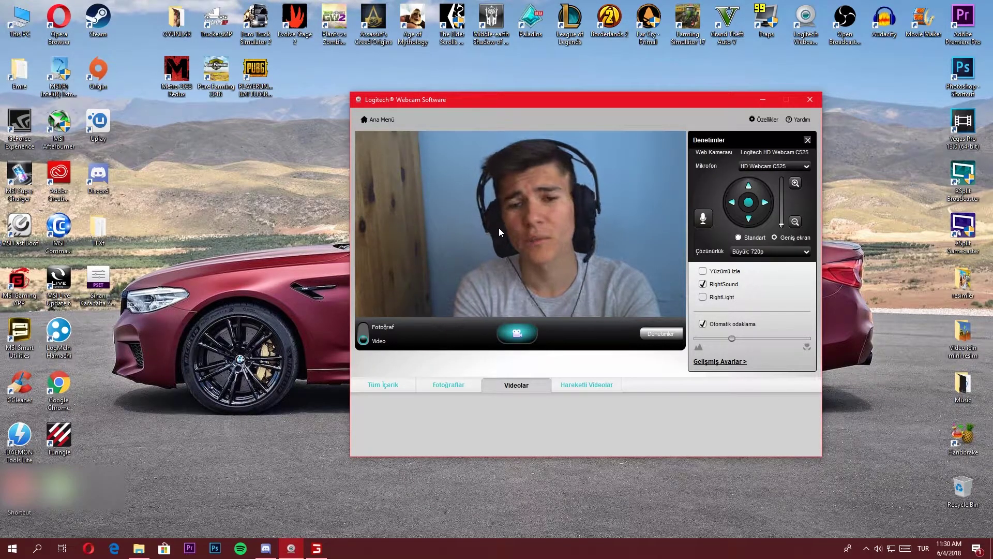
# - Record a short test clip, then reopen advanced image settings and toggle RightLight on and off
pyautogui.click(517, 333)
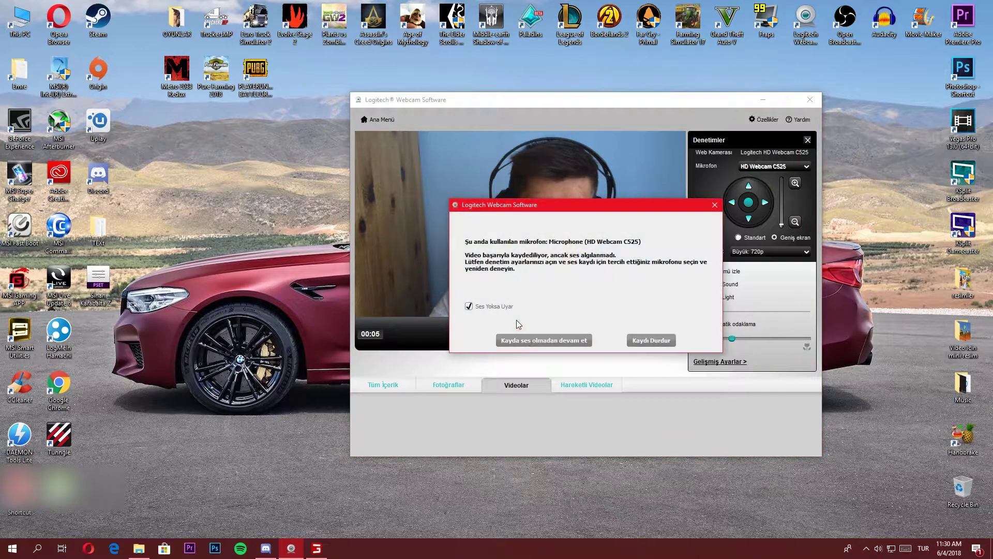
pyautogui.click(664, 341)
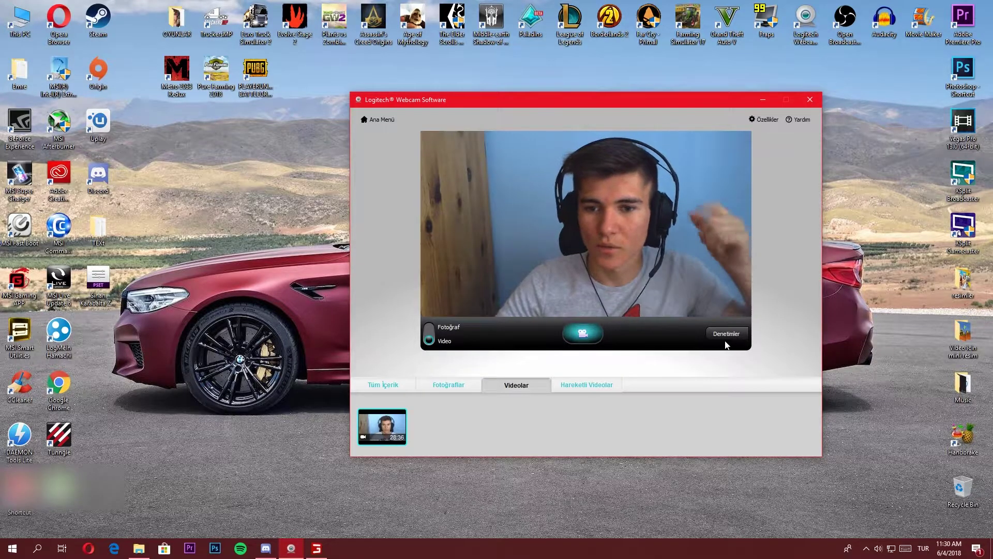
pyautogui.click(726, 334)
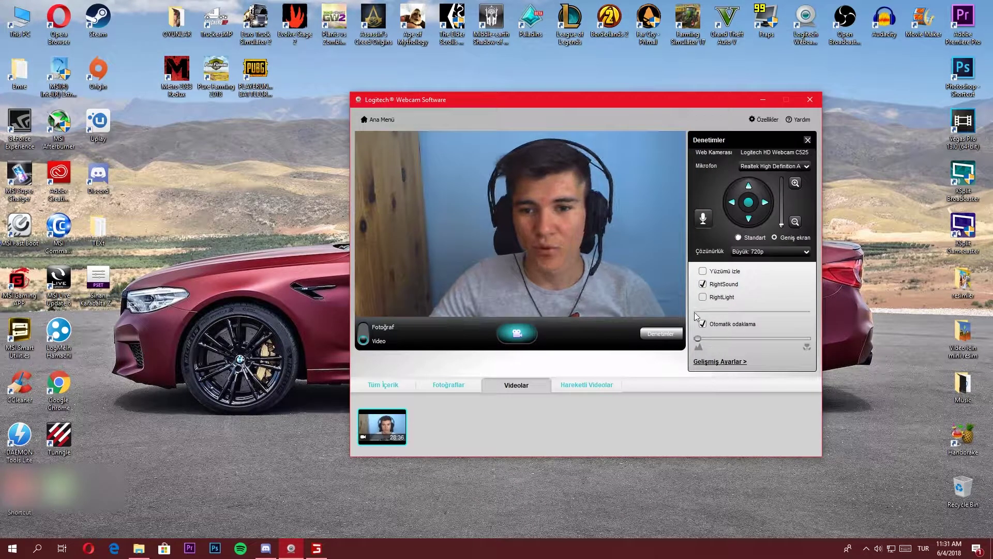
pyautogui.click(720, 361)
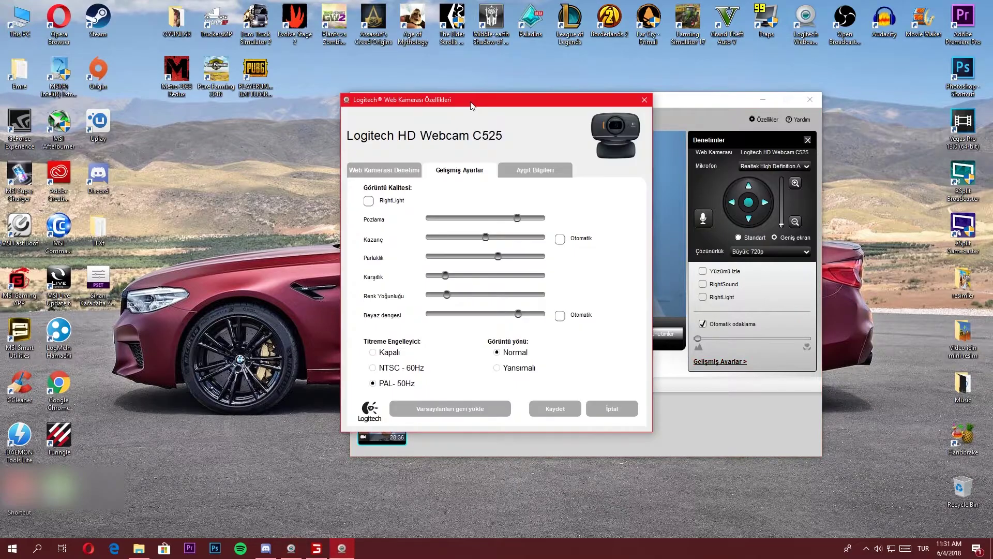
pyautogui.moveTo(403, 98); pyautogui.dragTo(709, 170)
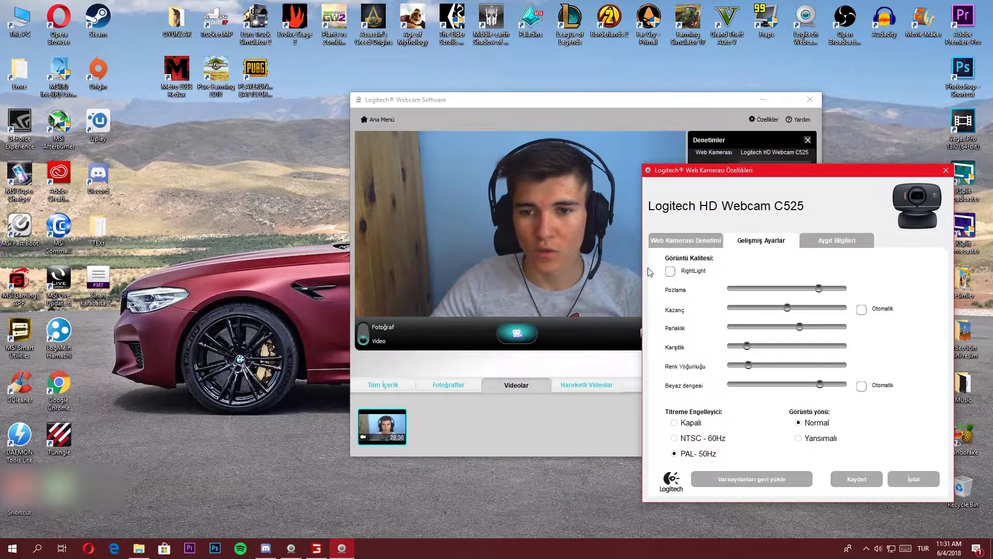
pyautogui.click(670, 271)
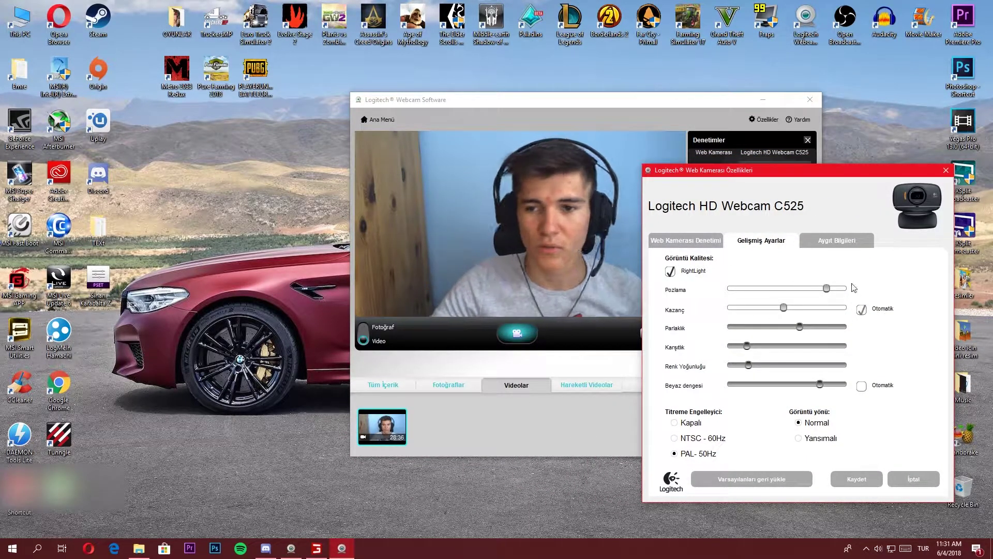
pyautogui.click(669, 273)
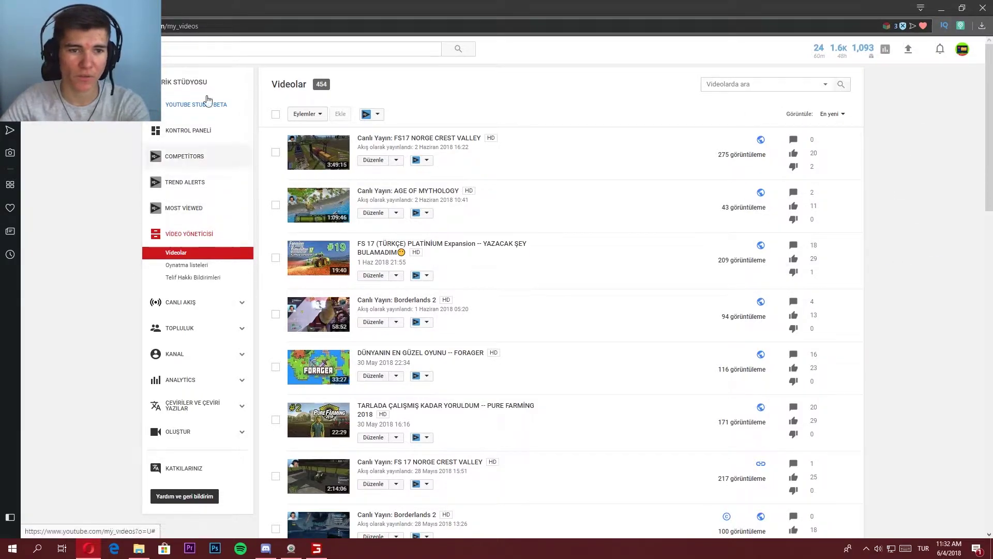
# - Scroll the Video Manager list to find the KOMŞU BİZİM SOYALARI ÇALMIŞ video
pyautogui.scroll(-2, 434, 328)
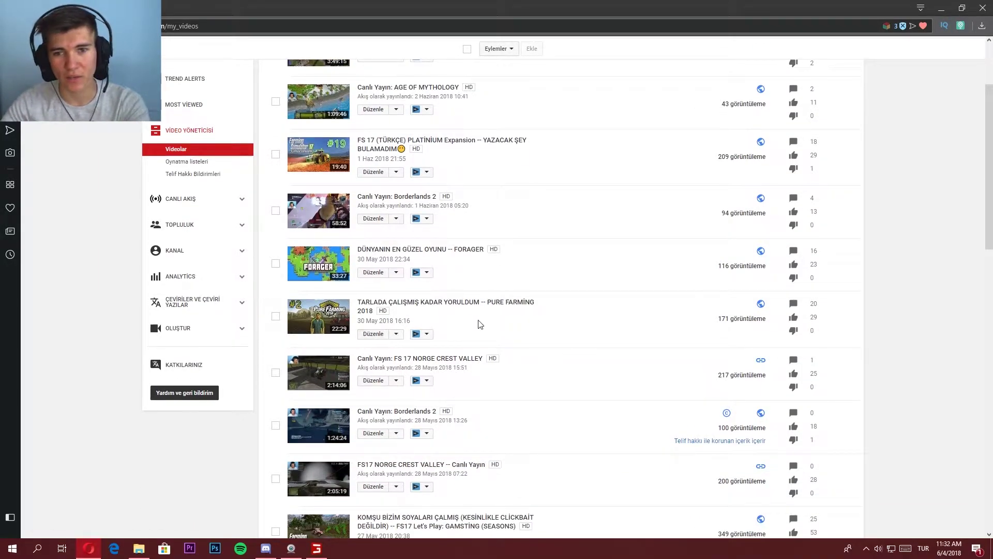
pyautogui.scroll(-6, 480, 324)
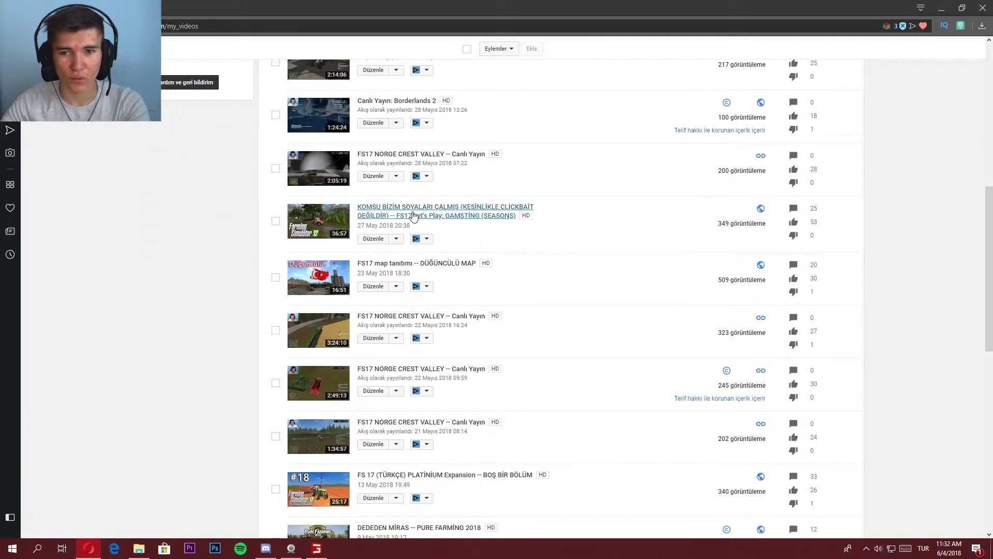
pyautogui.scroll(4, 414, 216)
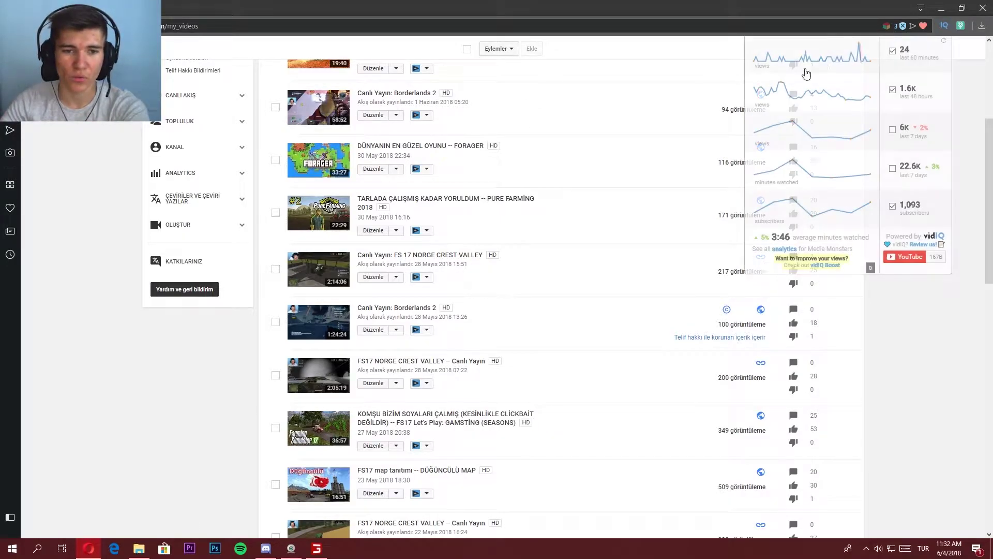
pyautogui.click(437, 414)
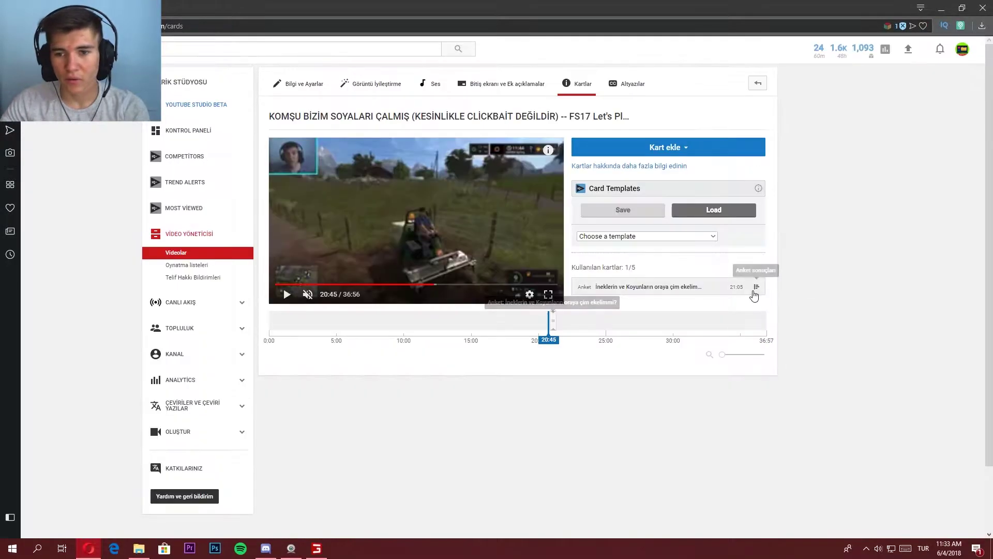
pyautogui.click(756, 288)
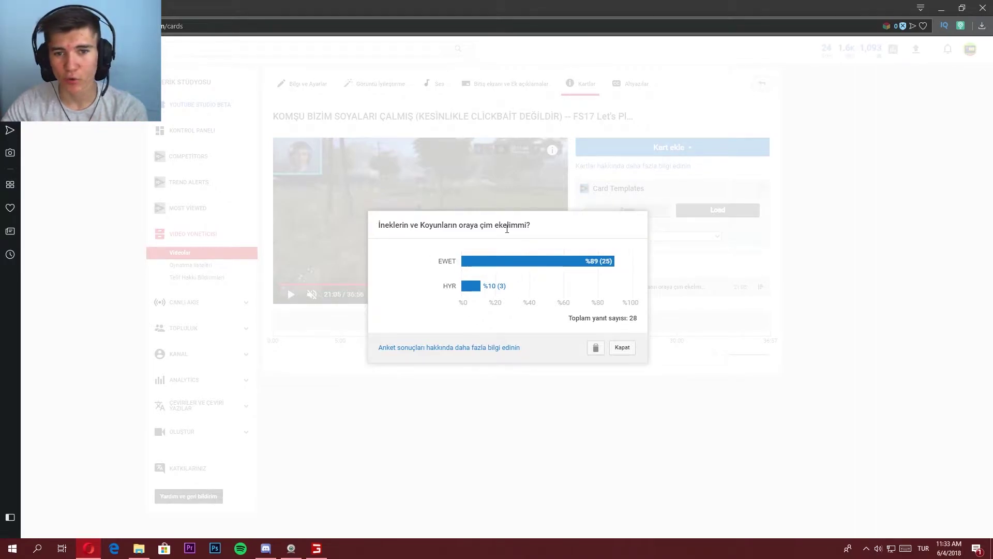
pyautogui.click(622, 347)
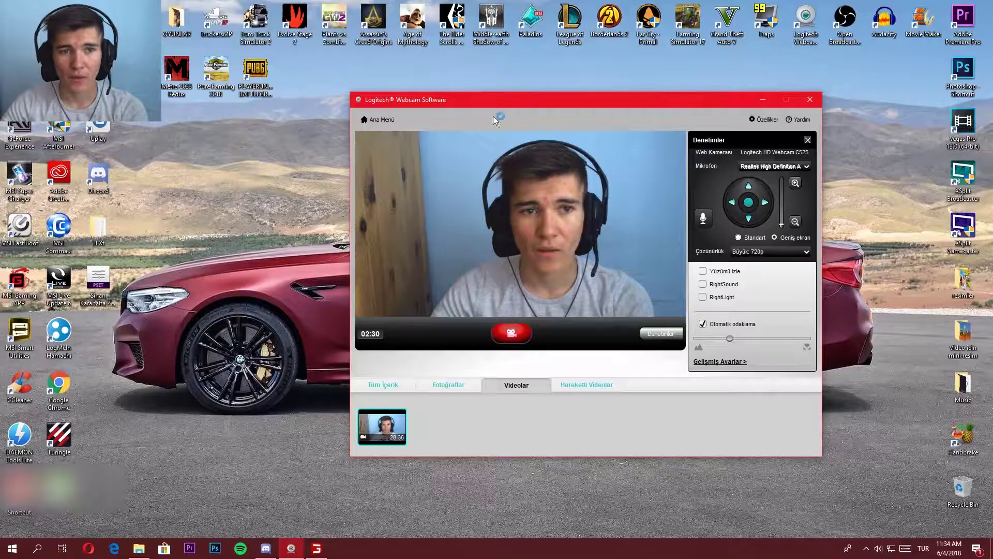
# - Switch to Farming Simulator 17 and start playing the GAMSTING savegame
pyautogui.click(316, 550)
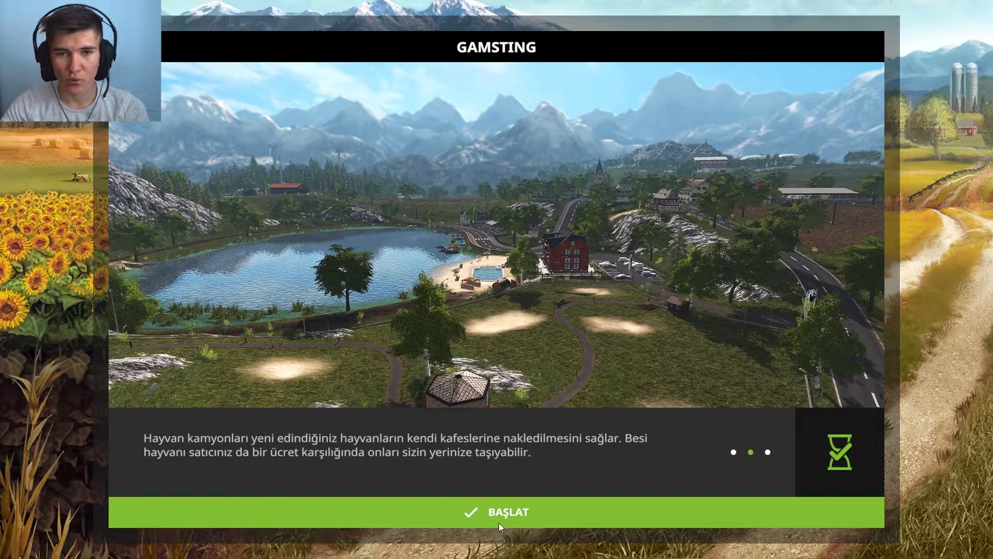
pyautogui.click(541, 504)
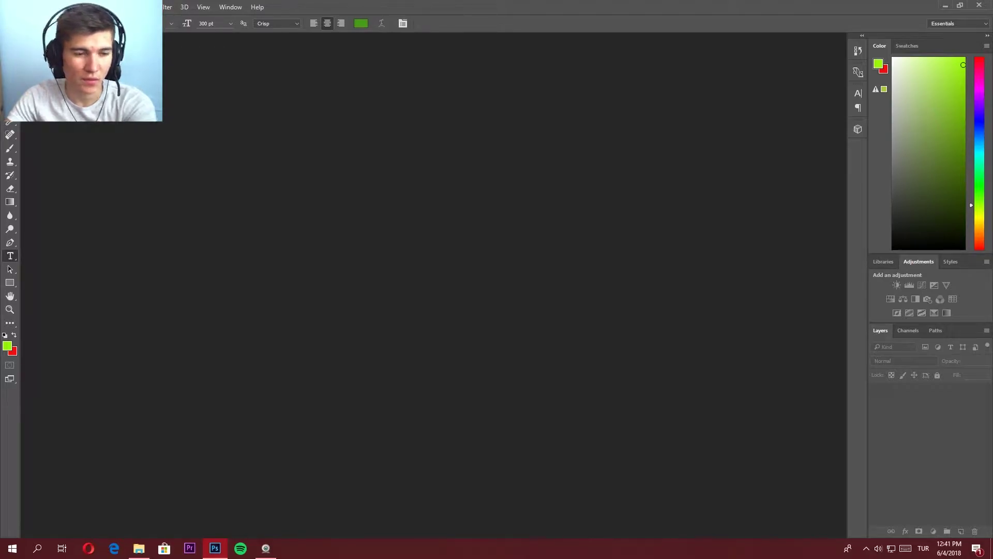
# - Bring up the Photoshop window previews from the taskbar
pyautogui.moveTo(211, 548)
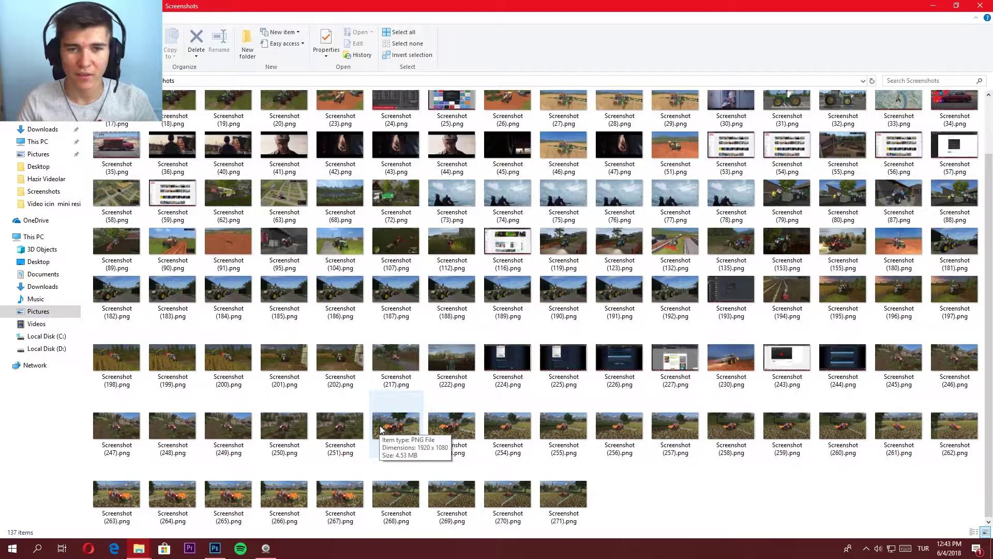
# - Preview Screenshot (252).png full size, close it, and move on to another screenshot
pyautogui.doubleClick(416, 415)
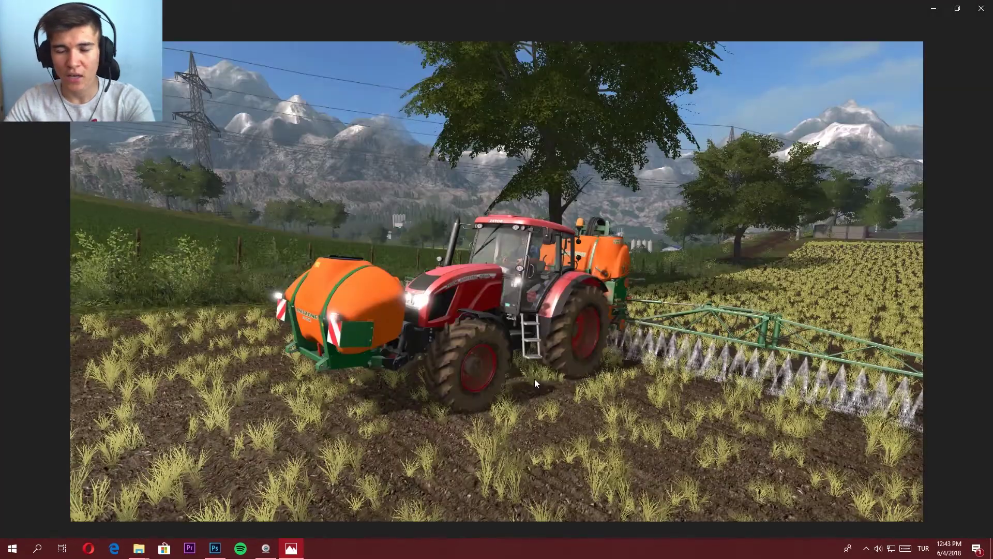
pyautogui.hotkey('alt', 'F4')
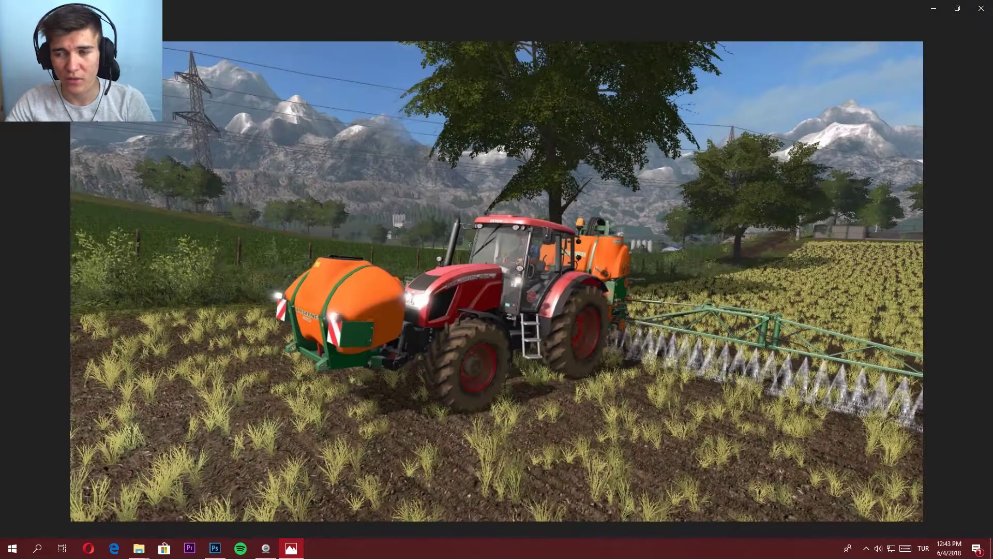
pyautogui.press('Right')
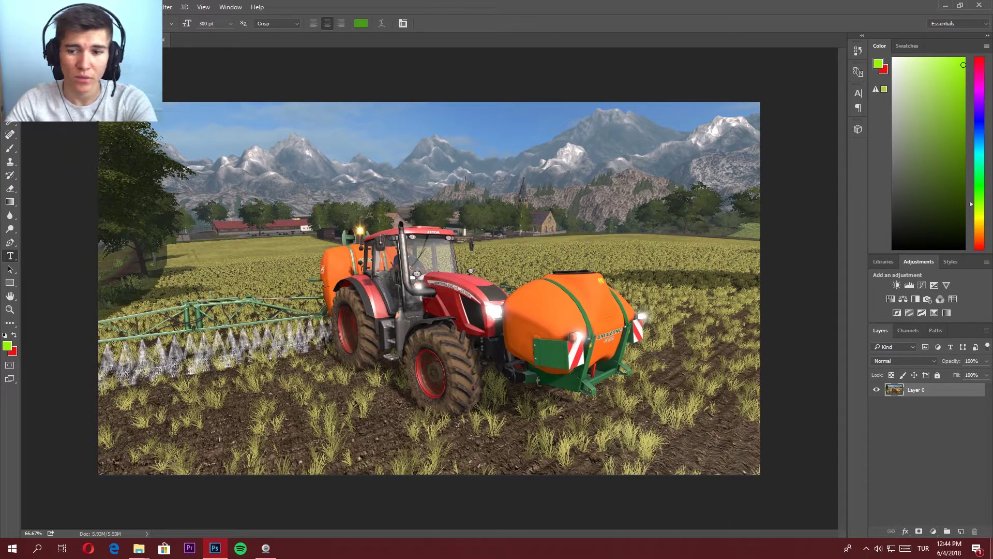
# - Scale the Farming Simulator 17 logo into the upper right, then draw a text box upper left
pyautogui.moveTo(755, 134); pyautogui.dragTo(343, 284)
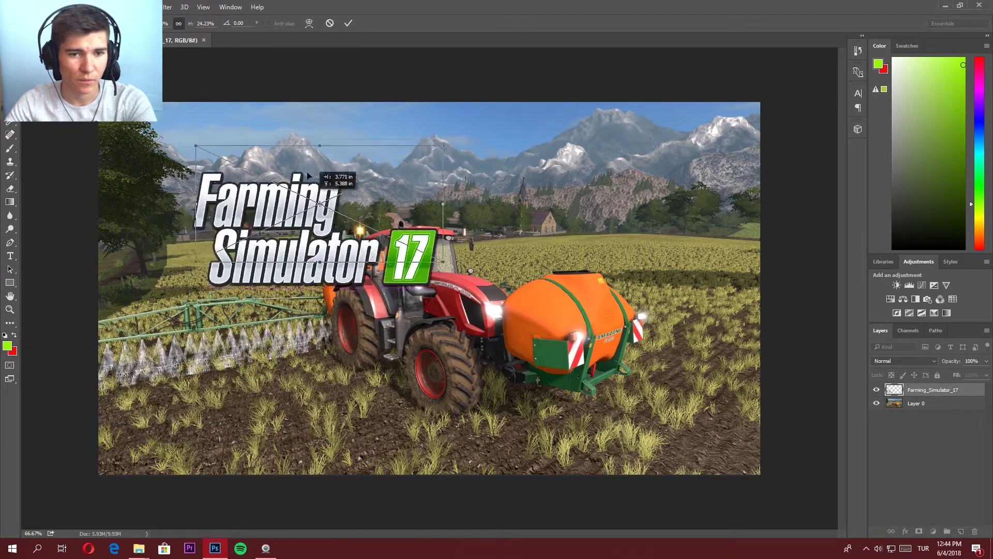
pyautogui.moveTo(222, 362); pyautogui.dragTo(249, 189)
pyautogui.moveTo(372, 247)
pyautogui.mouseDown()
pyautogui.moveTo(298, 197)
pyautogui.moveTo(368, 228)
pyautogui.moveTo(342, 234)
pyautogui.moveTo(329, 205)
pyautogui.moveTo(693, 215)
pyautogui.mouseUp()
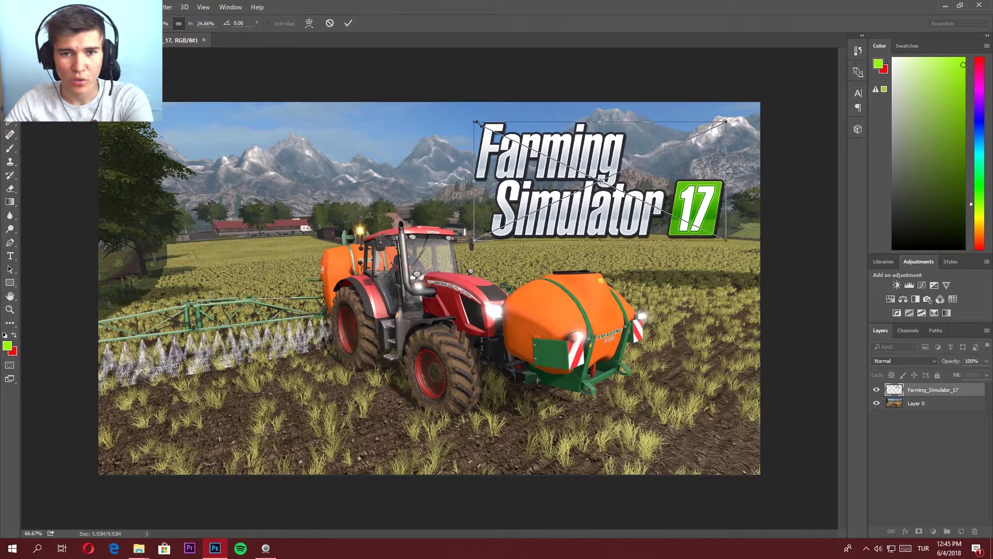
pyautogui.moveTo(476, 123); pyautogui.dragTo(448, 109)
pyautogui.moveTo(557, 169)
pyautogui.mouseDown()
pyautogui.moveTo(574, 178)
pyautogui.moveTo(195, 161)
pyautogui.moveTo(578, 172)
pyautogui.mouseUp()
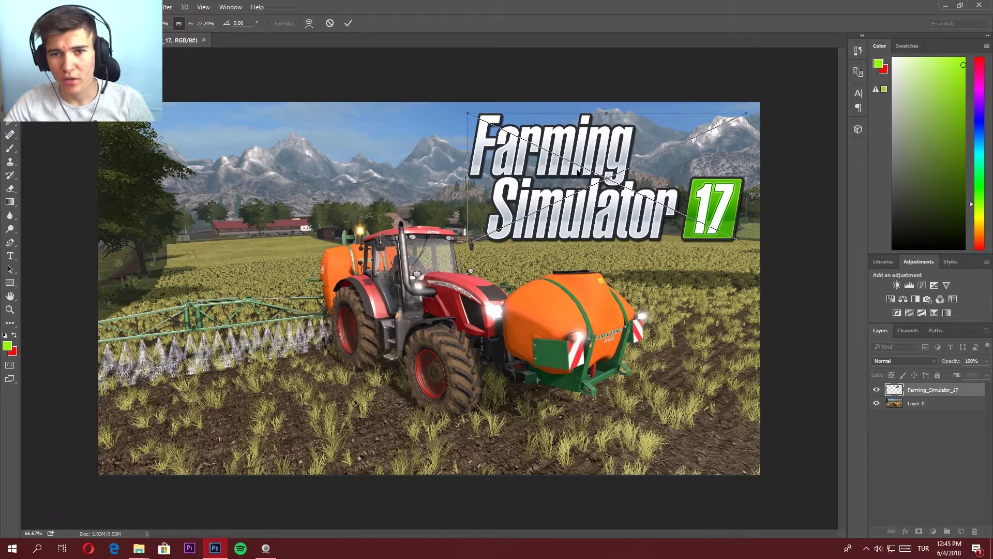
pyautogui.moveTo(472, 239); pyautogui.dragTo(496, 229)
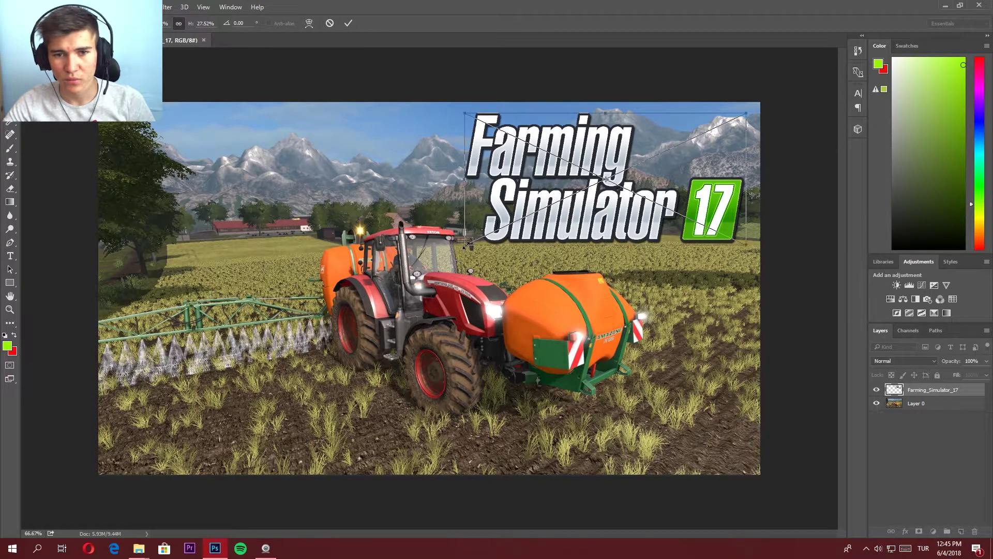
pyautogui.press('Return')
pyautogui.press('t')
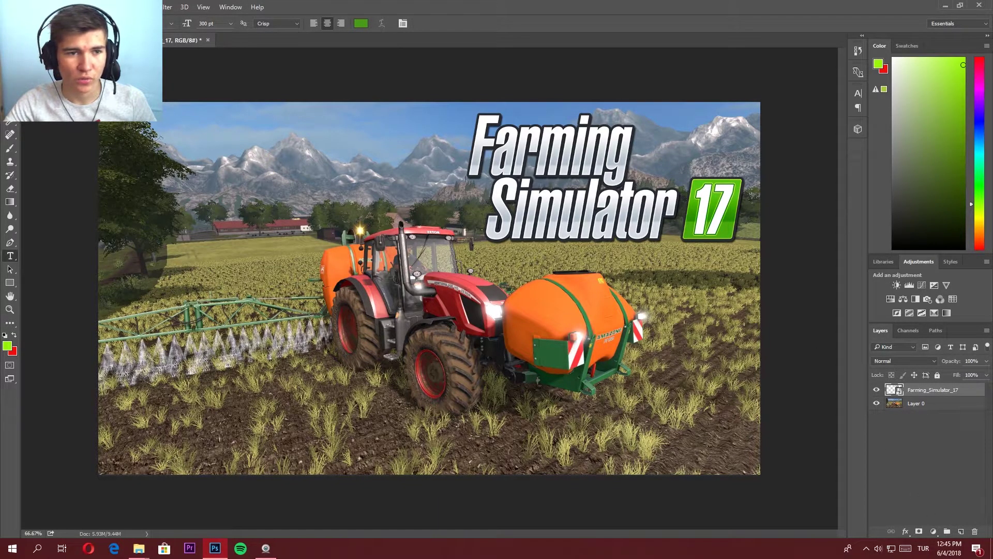
pyautogui.moveTo(119, 122); pyautogui.dragTo(304, 267)
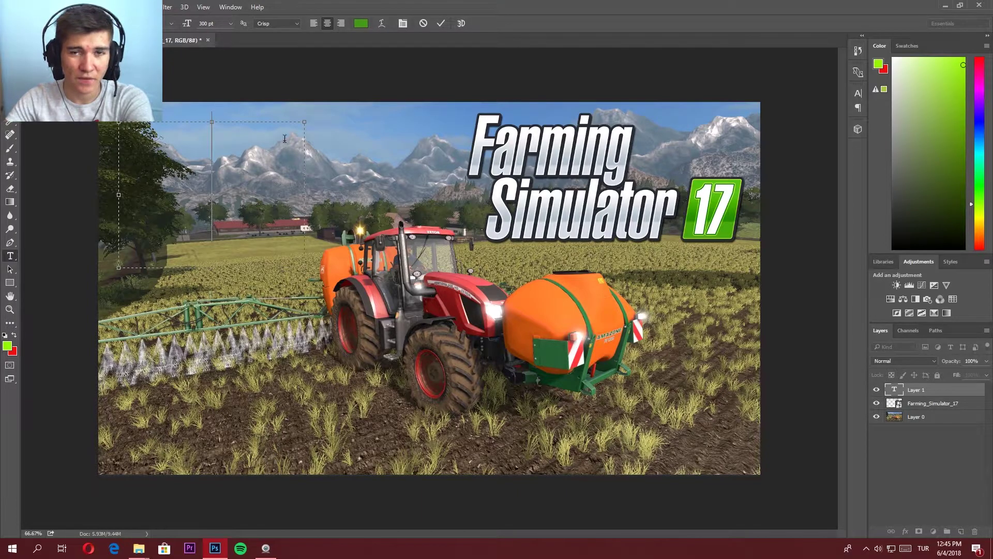
# - Add a white "#6" title at the upper left and open its Blending Options
pyautogui.write('#6')
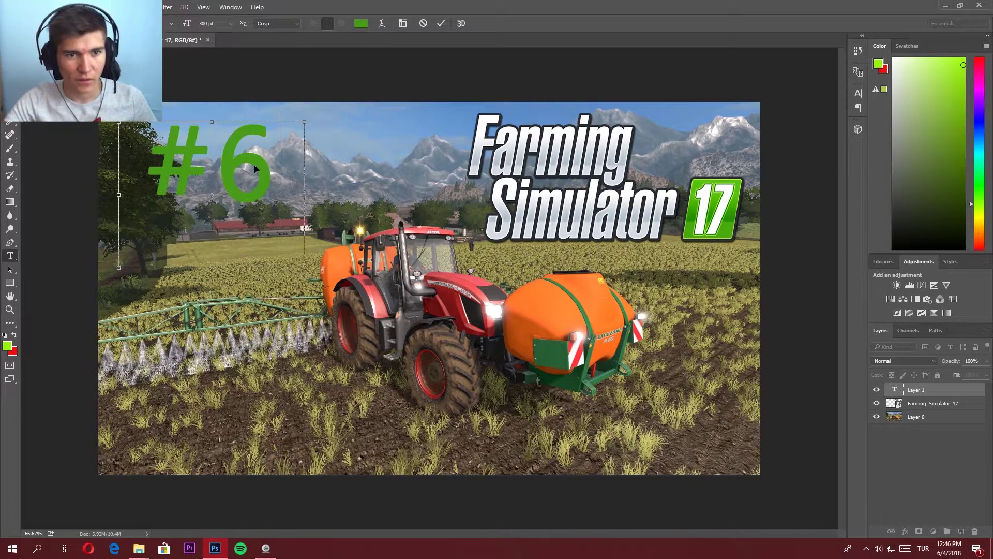
pyautogui.click(364, 23)
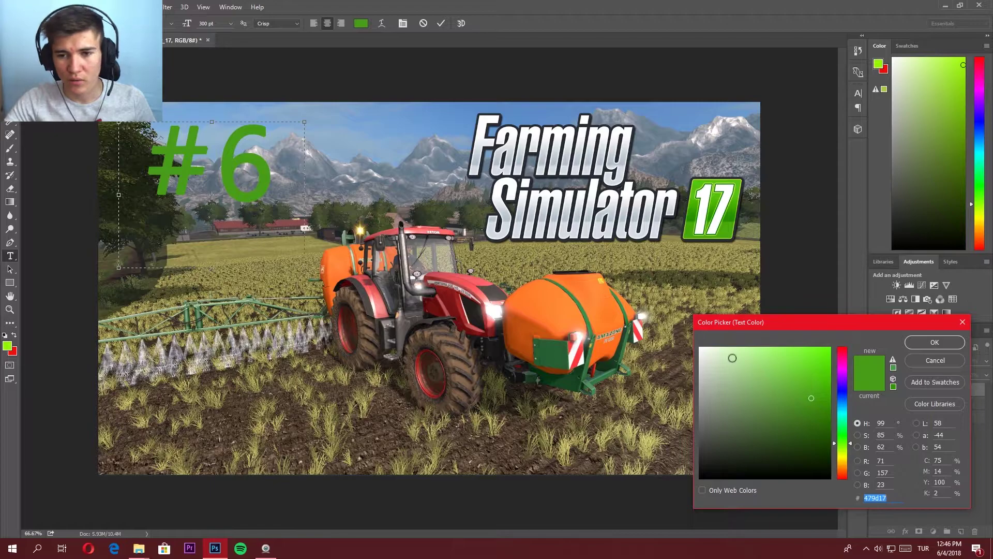
pyautogui.moveTo(733, 357); pyautogui.dragTo(682, 346)
pyautogui.click(934, 342)
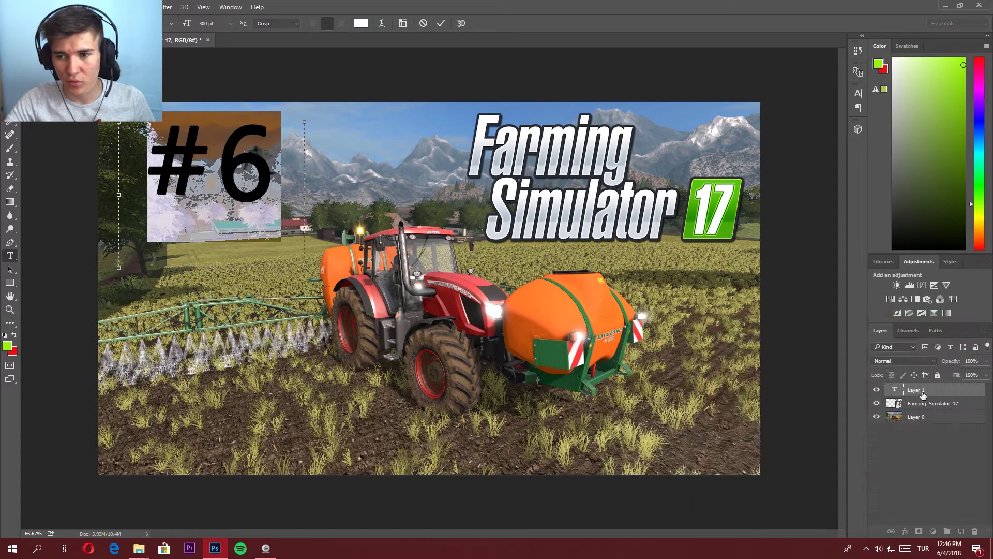
pyautogui.click(922, 393)
pyautogui.rightClick(922, 393)
pyautogui.click(714, 96)
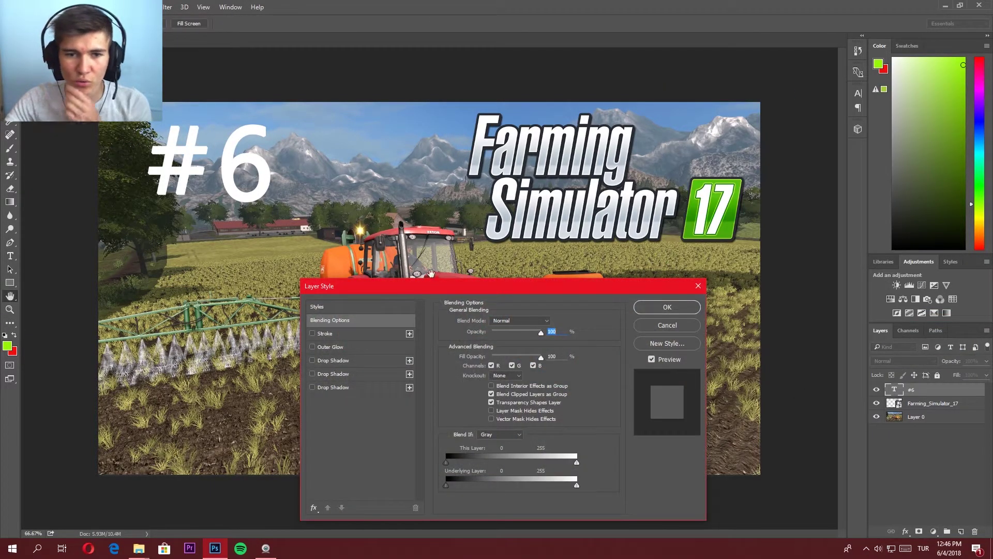
# - Apply the green-outline preset from Styles to the #6 layer
pyautogui.moveTo(452, 286); pyautogui.dragTo(497, 273)
pyautogui.click(390, 298)
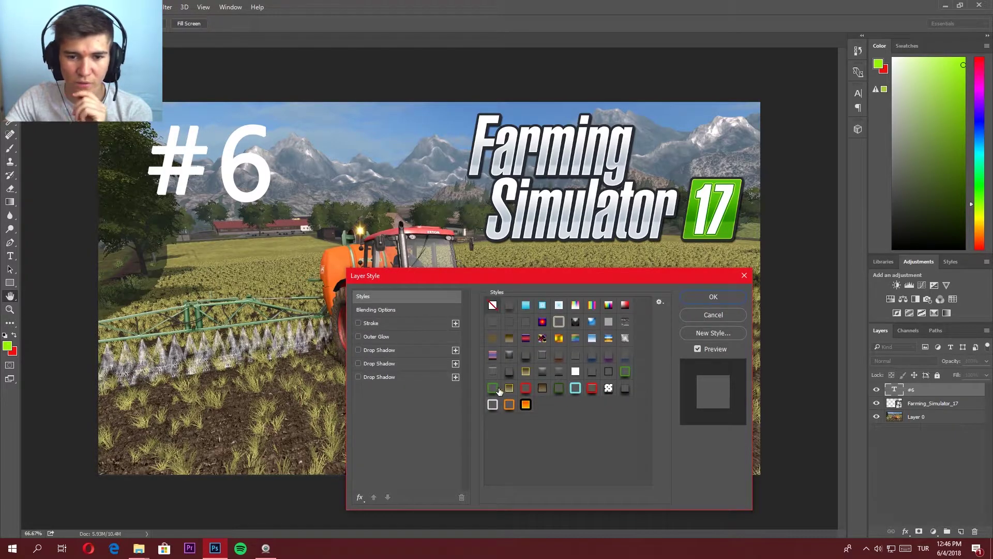
pyautogui.click(492, 404)
pyautogui.click(494, 389)
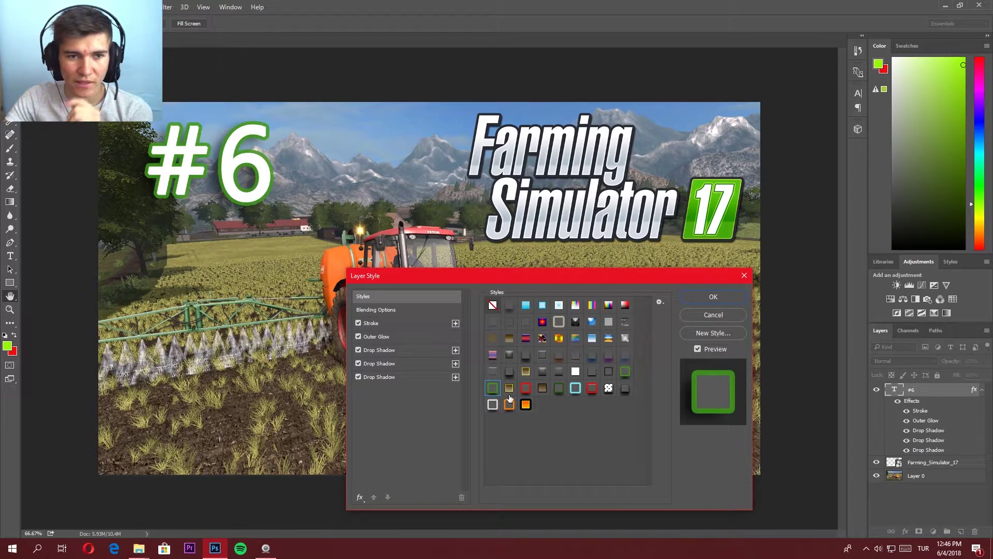
pyautogui.click(491, 404)
pyautogui.click(494, 391)
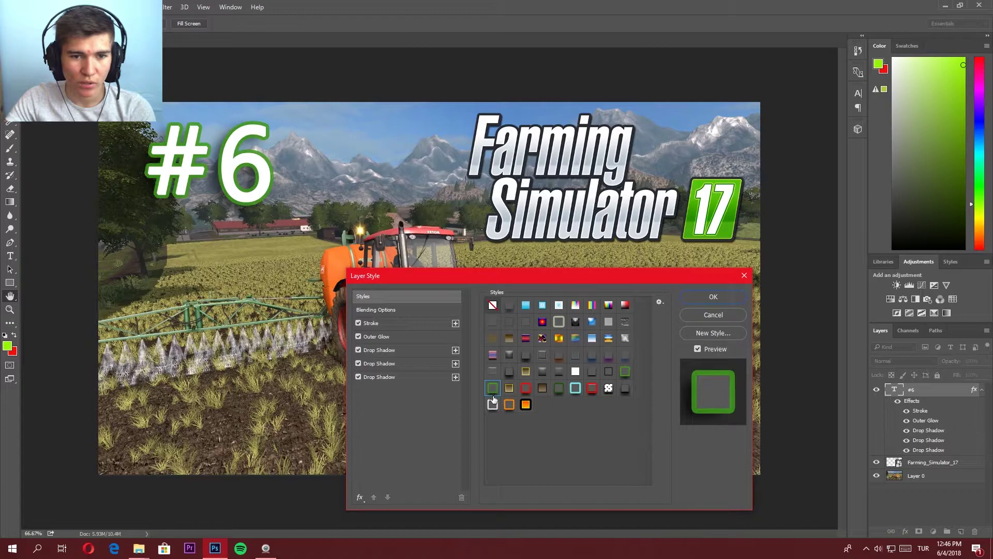
# - Set the #6 stroke to 11 px size at 100% opacity
pyautogui.click(416, 322)
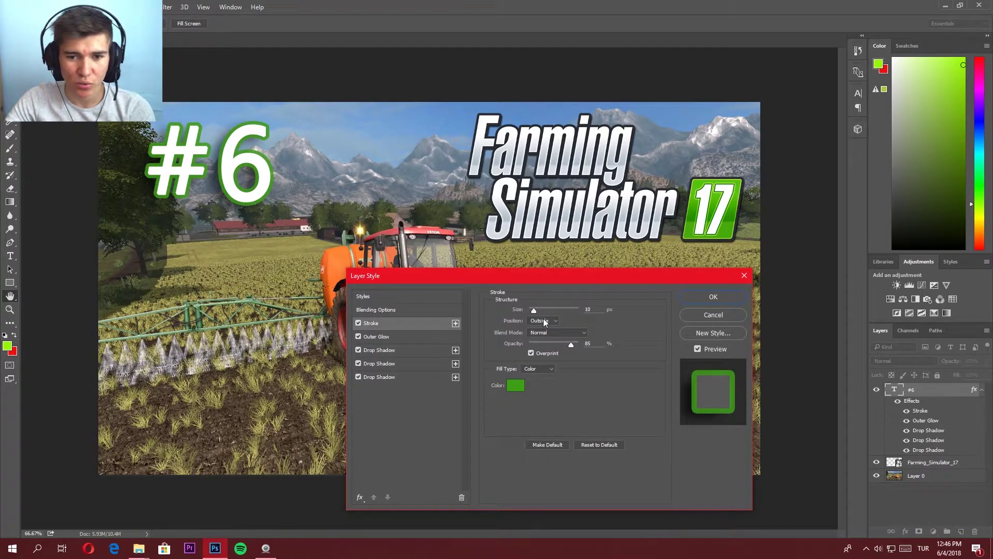
pyautogui.click(587, 309)
pyautogui.write('11')
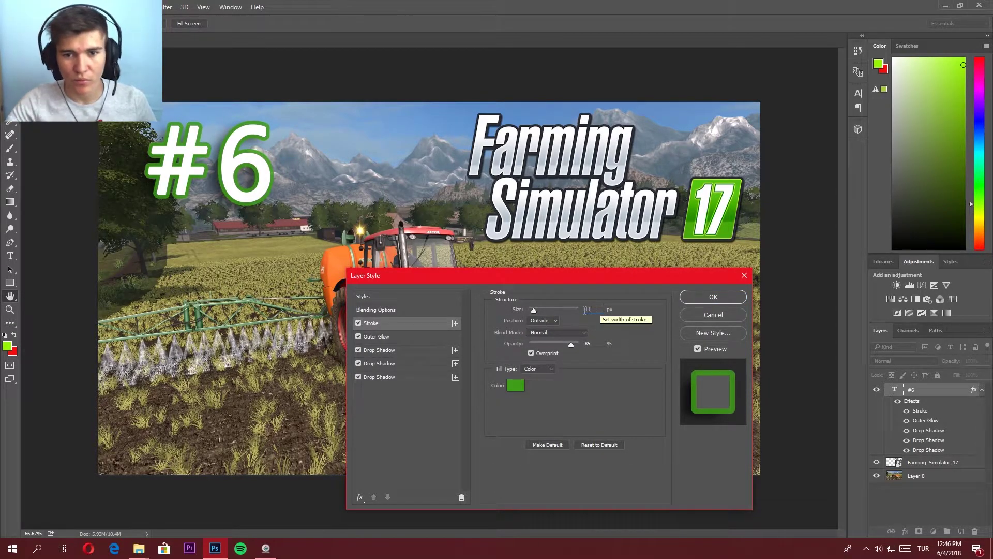
pyautogui.moveTo(571, 343); pyautogui.dragTo(578, 343)
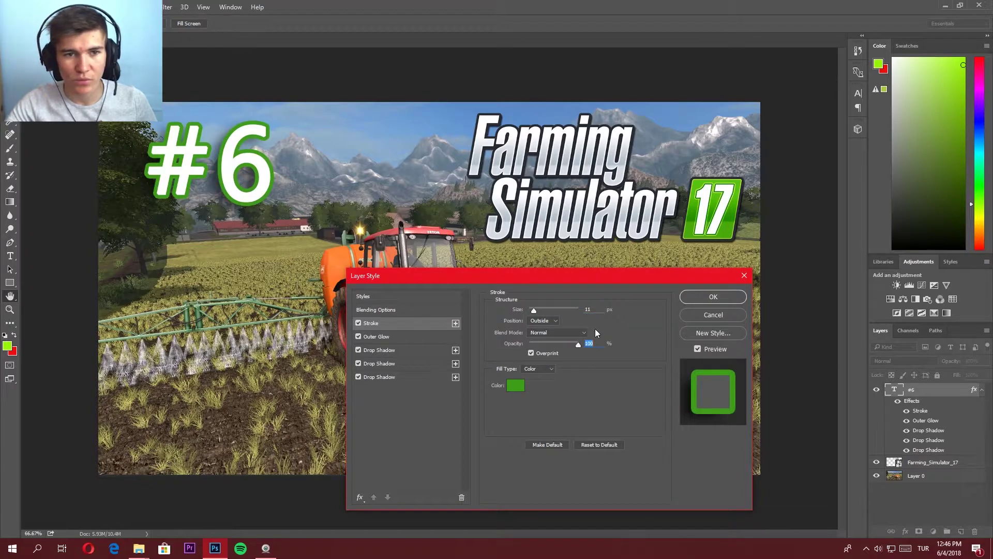
# - Sample a vivid orange from the tractor as the stroke colour
pyautogui.click(515, 385)
pyautogui.moveTo(794, 406); pyautogui.dragTo(750, 422)
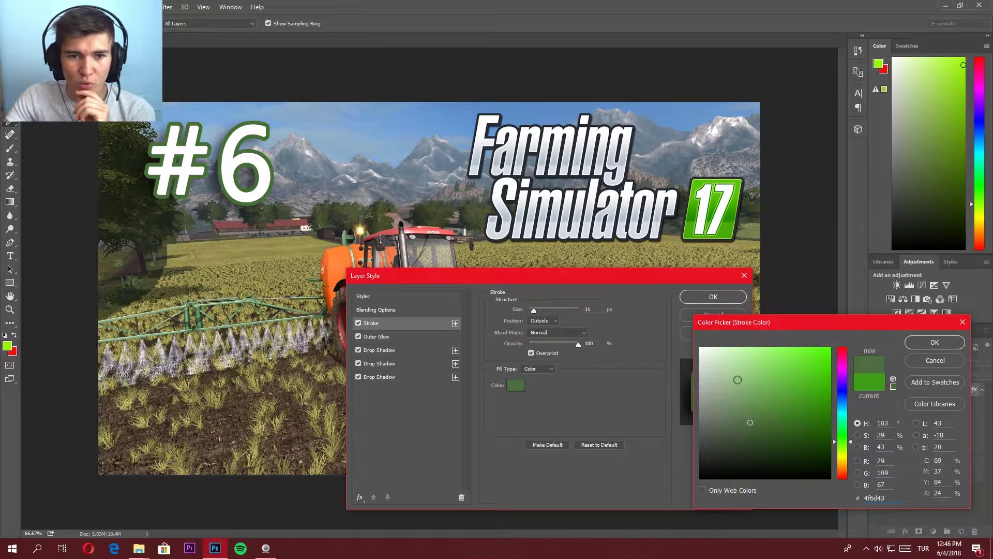
pyautogui.click(340, 257)
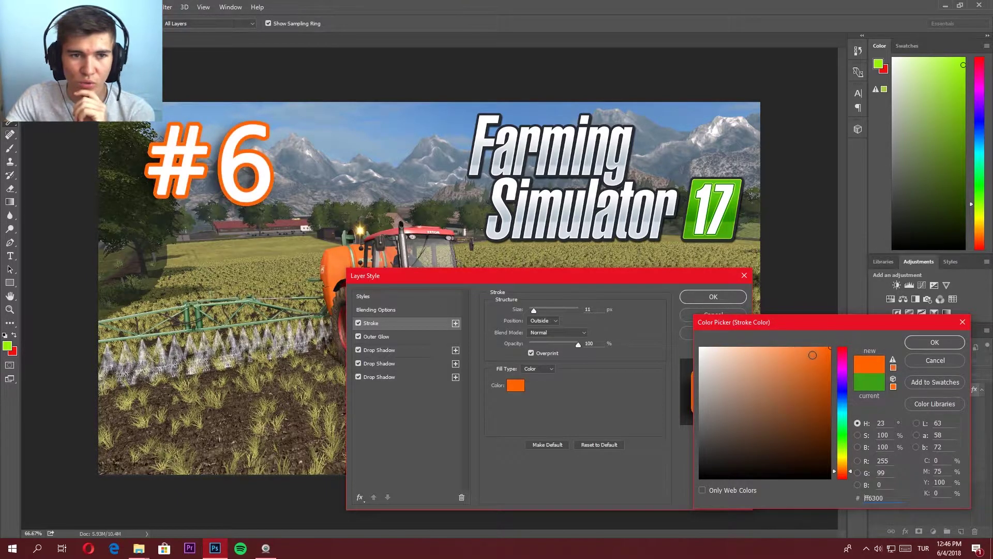
pyautogui.moveTo(795, 349); pyautogui.dragTo(869, 350)
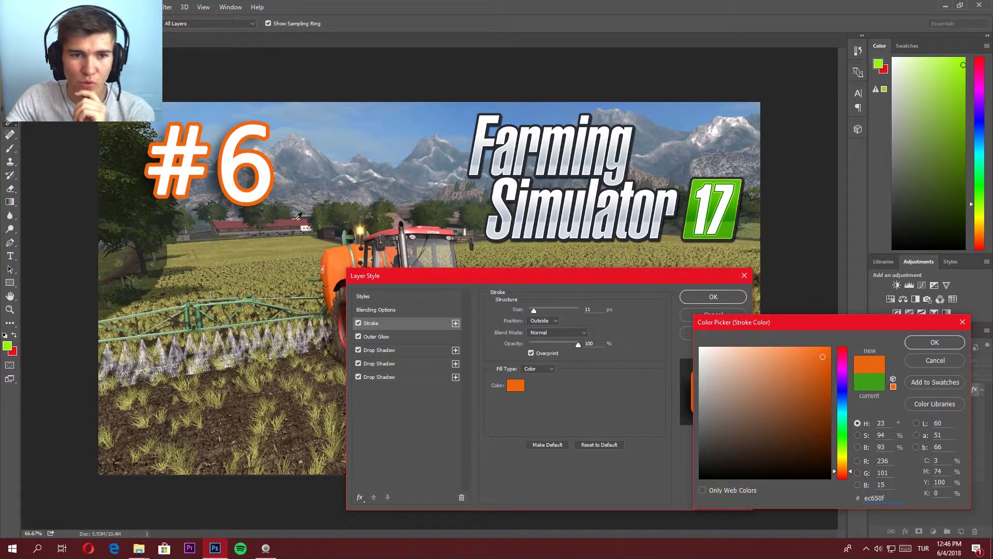
pyautogui.press('Return')
pyautogui.moveTo(568, 272)
pyautogui.mouseDown()
pyautogui.moveTo(583, 283)
pyautogui.moveTo(817, 192)
pyautogui.mouseUp()
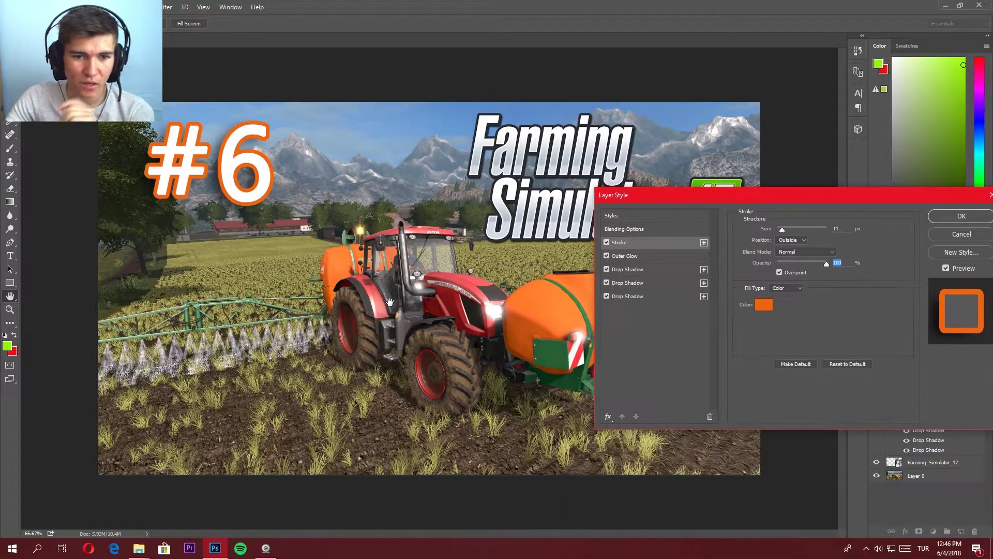
# - Re-pick the stroke colour, trying red before settling on orange, and apply the layer style
pyautogui.click(764, 306)
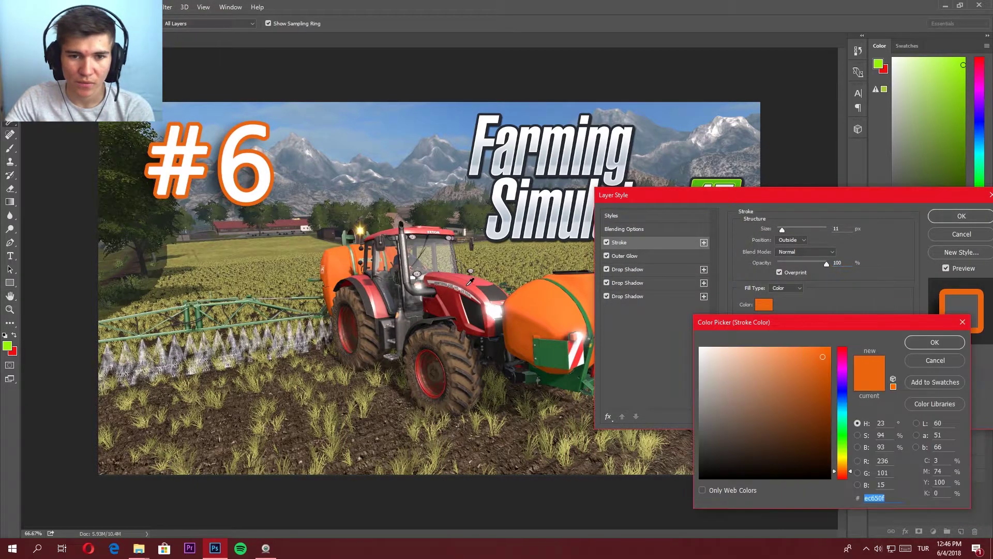
pyautogui.click(470, 280)
pyautogui.click(790, 354)
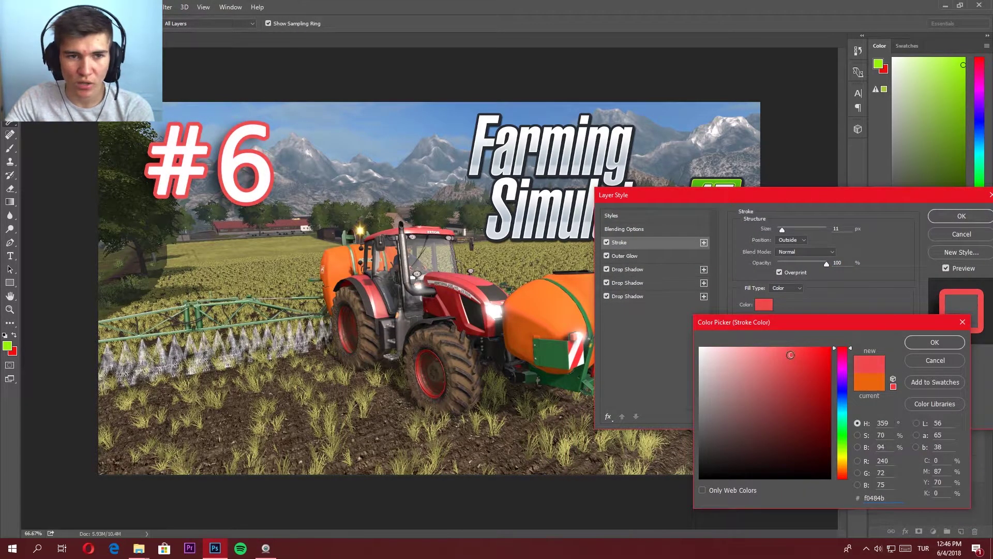
pyautogui.click(793, 356)
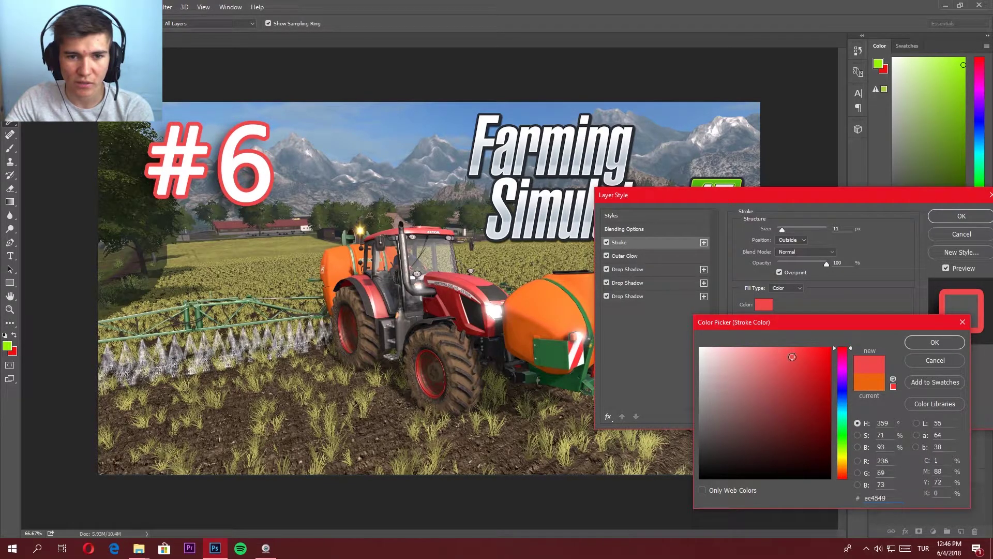
pyautogui.click(561, 309)
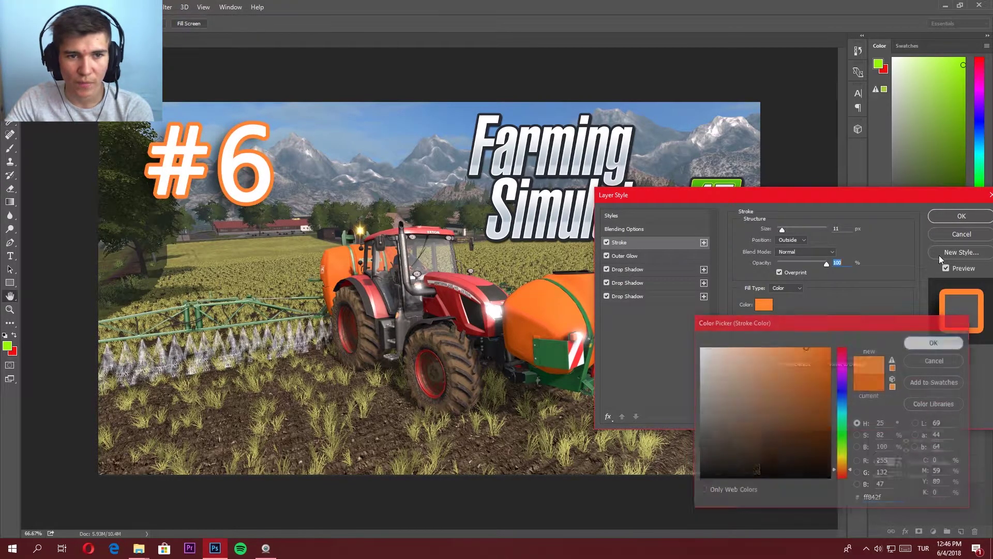
pyautogui.click(935, 342)
pyautogui.click(961, 216)
# - Select all the #6 text and bring up its text colour picker
pyautogui.click(237, 149)
pyautogui.hotkey('ctrl', 'a')
pyautogui.click(361, 24)
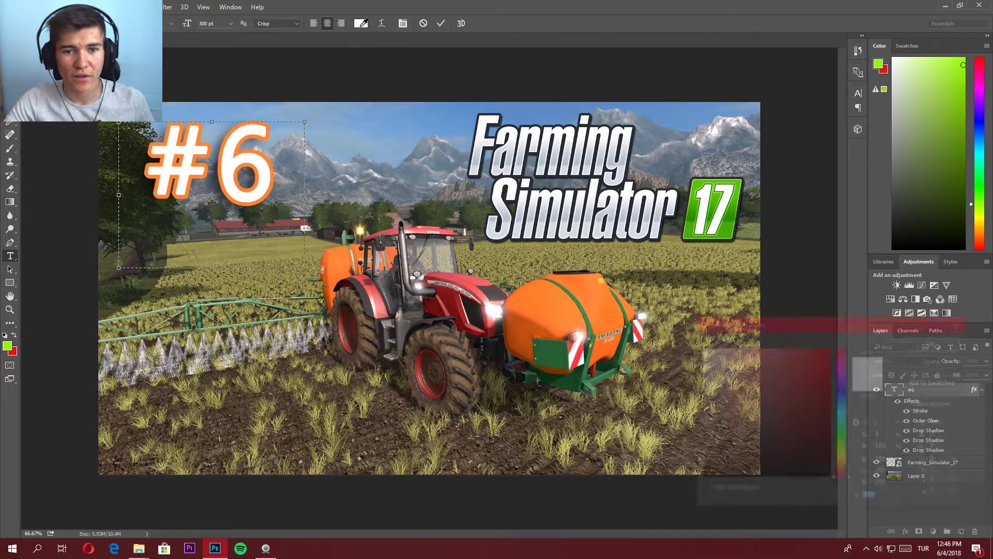
# - Eyedrop orange (ff8c36) from the image as the #6 text colour and commit the edit
pyautogui.click(592, 355)
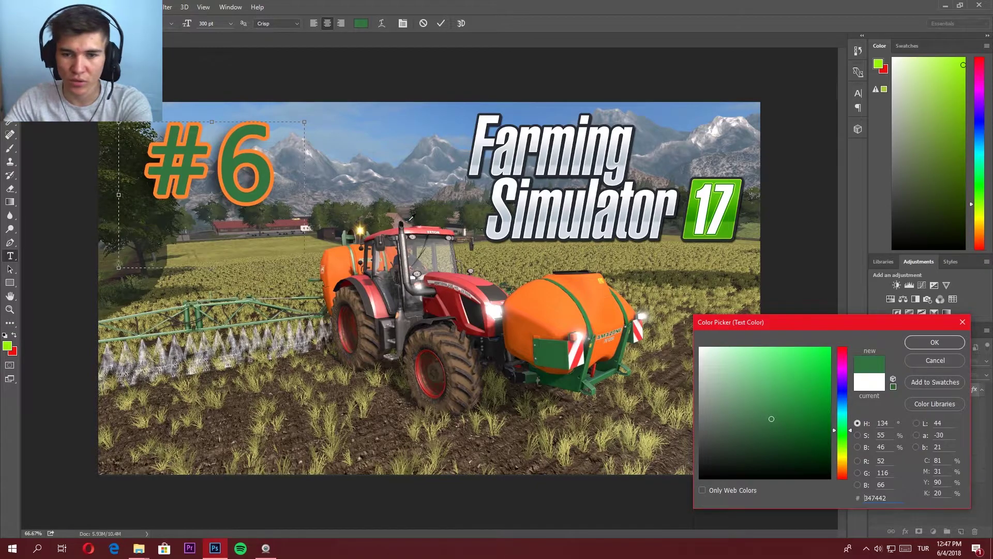
pyautogui.click(530, 317)
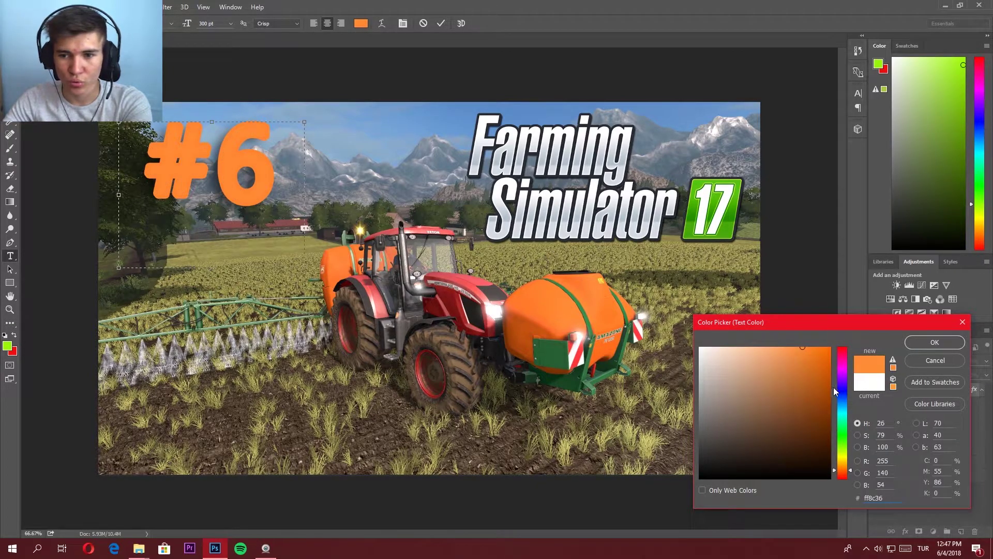
pyautogui.press('Return')
pyautogui.hotkey('ctrl', 'Return')
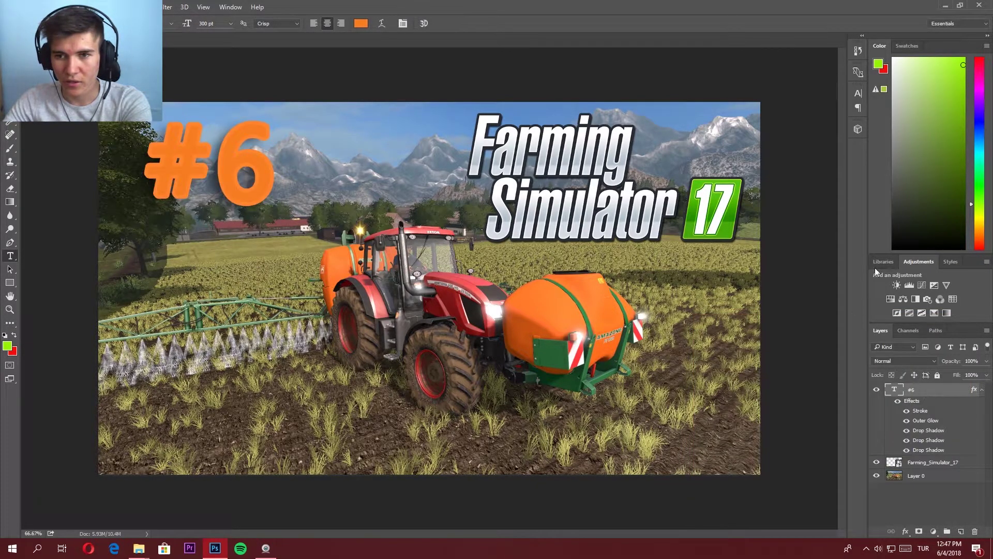
# - Recolour the #6 layer's stroke to green (34904e), sampled from the tank, and apply
pyautogui.rightClick(924, 393)
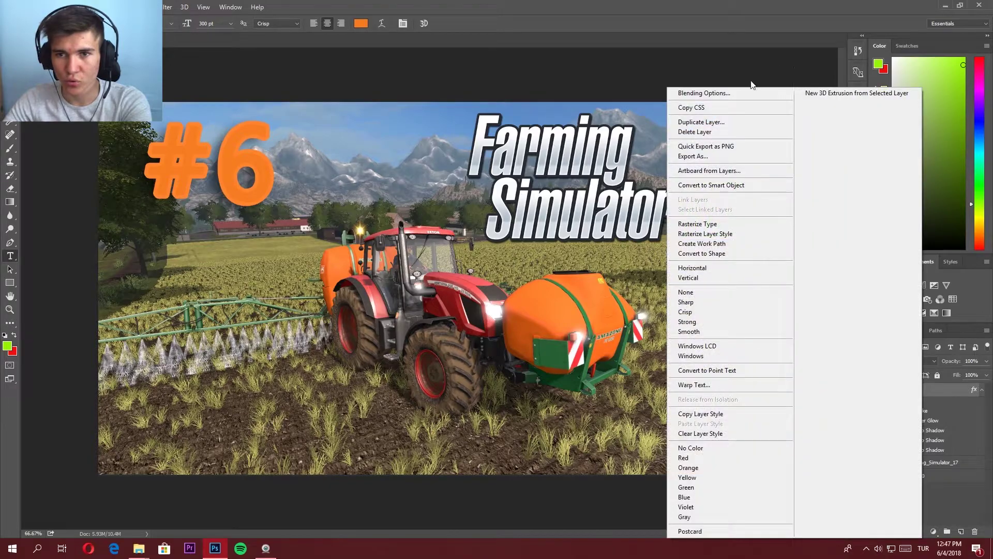
pyautogui.click(725, 94)
pyautogui.click(331, 126)
pyautogui.moveTo(375, 111); pyautogui.dragTo(488, 210)
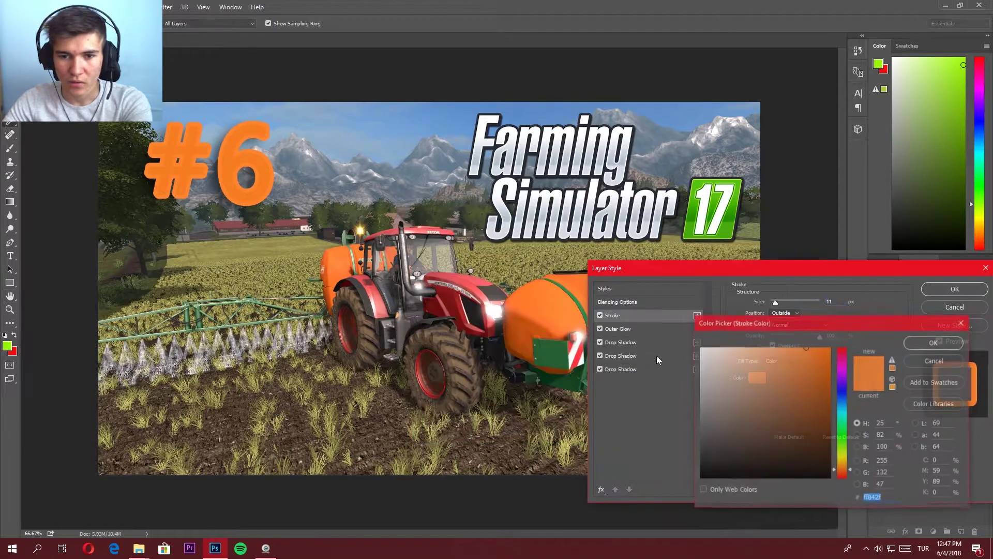
pyautogui.click(583, 299)
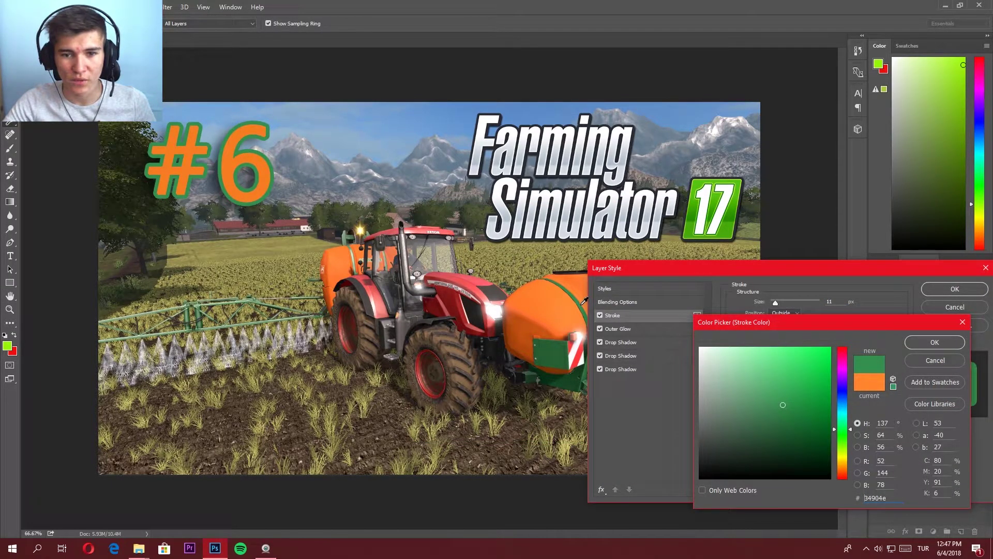
pyautogui.click(583, 301)
pyautogui.press('Return')
pyautogui.click(947, 284)
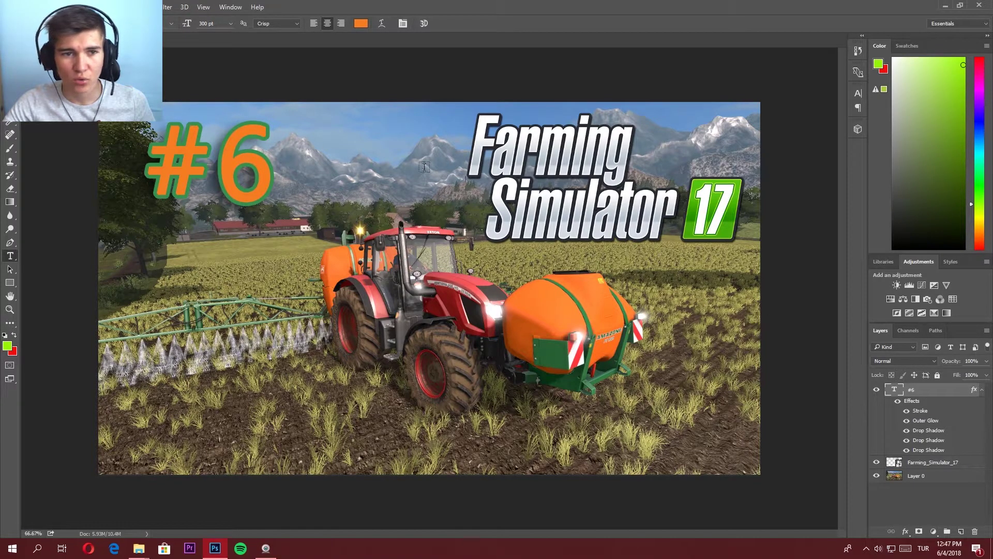
# - Lock the #6 layer and open its Layer Style to the Inner Glow settings
pyautogui.click(926, 374)
pyautogui.rightClick(926, 389)
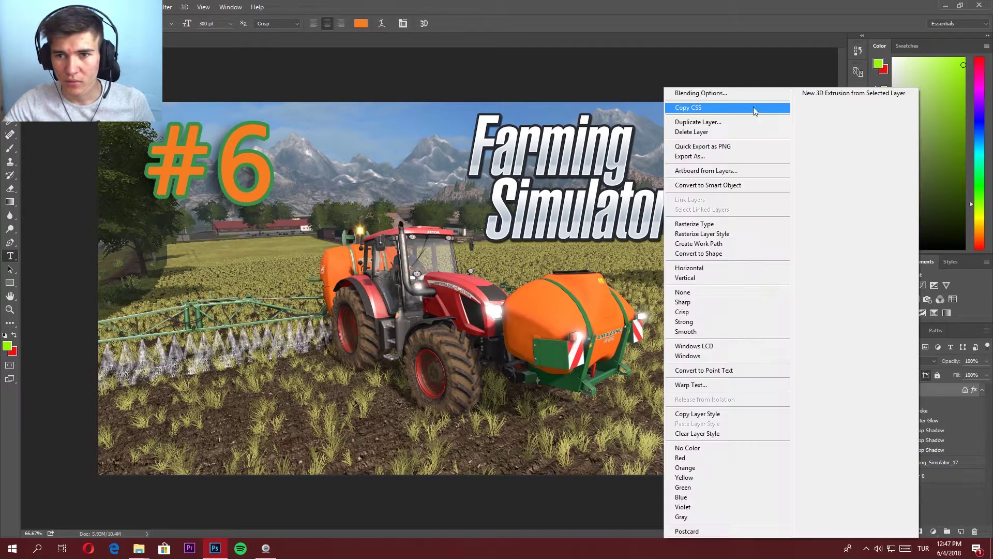
pyautogui.click(721, 94)
pyautogui.moveTo(356, 113); pyautogui.dragTo(550, 228)
pyautogui.click(540, 280)
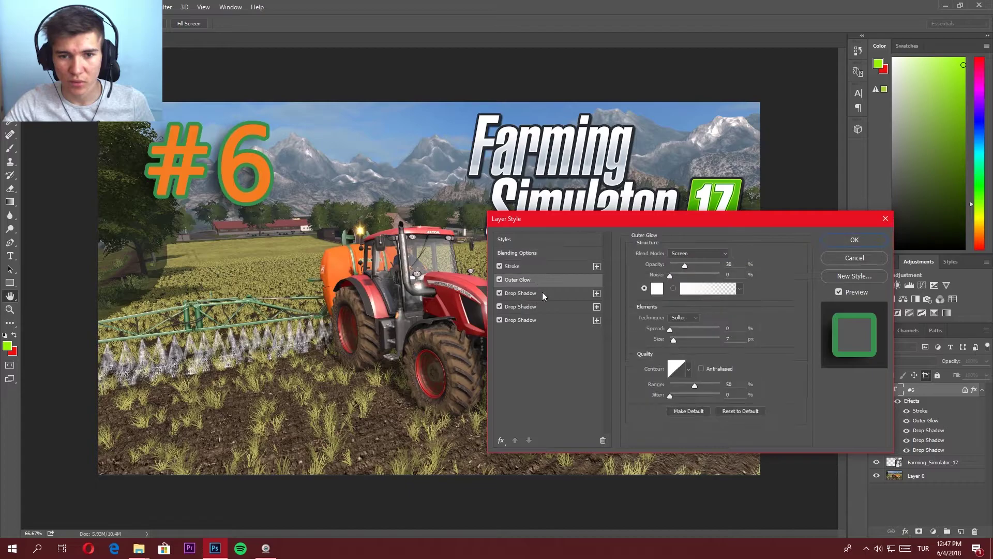
pyautogui.rightClick(518, 369)
pyautogui.click(517, 284)
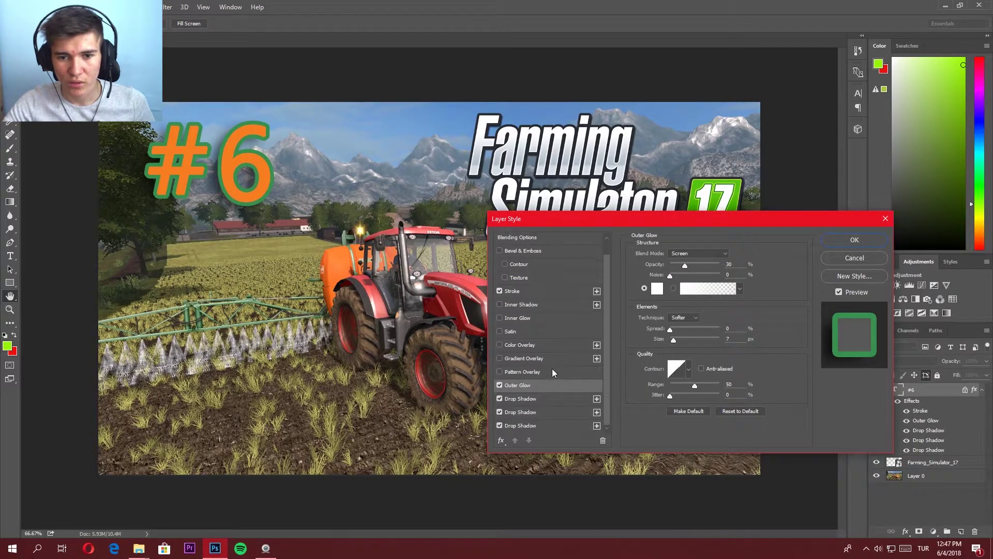
pyautogui.scroll(-1, 541, 375)
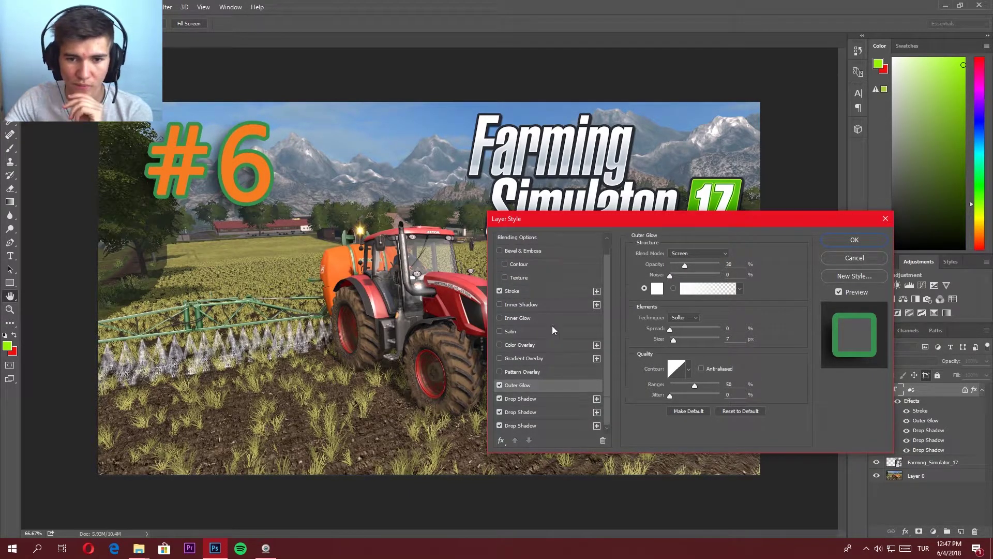
pyautogui.click(527, 317)
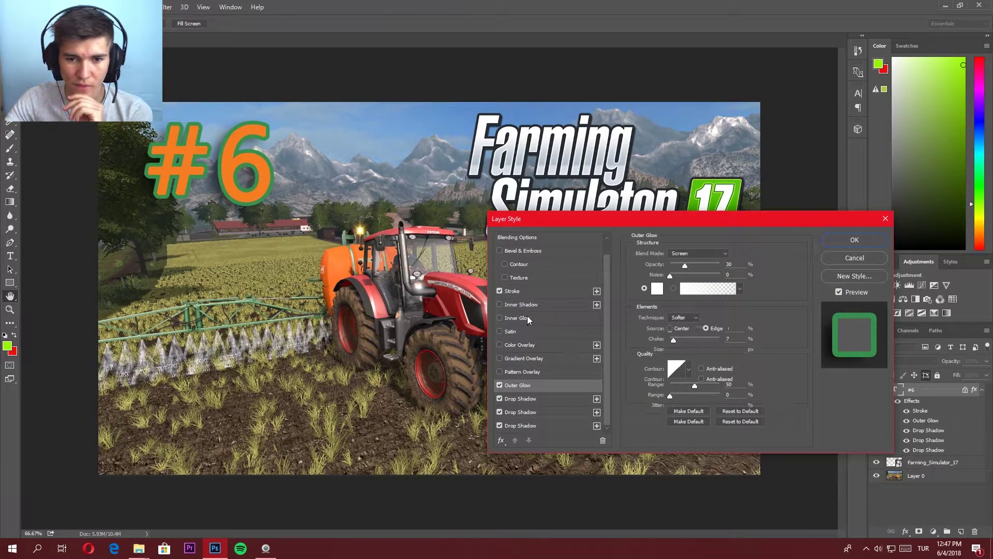
# - Set Inner Glow to 100% opacity, anti-aliased, with 75% choke, and apply it
pyautogui.click(499, 317)
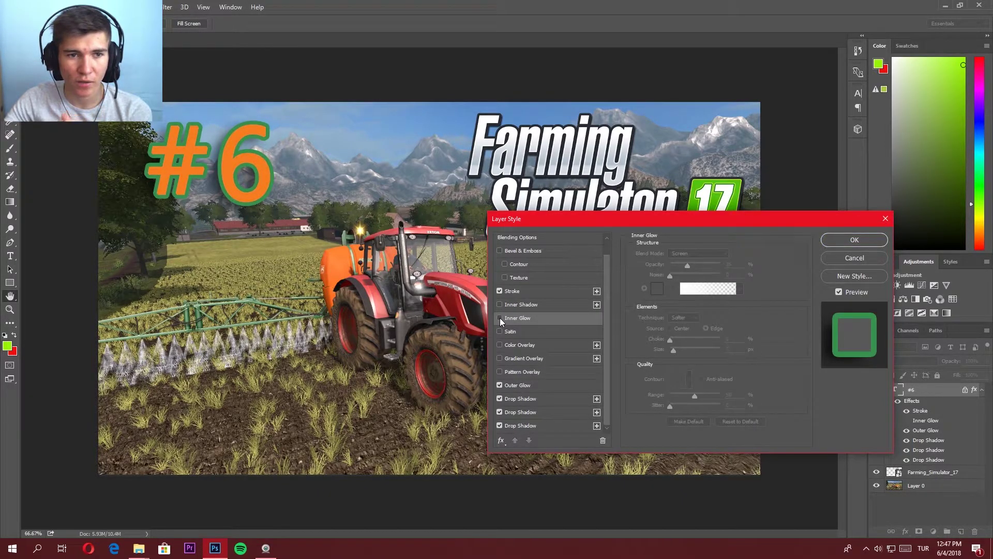
pyautogui.click(500, 318)
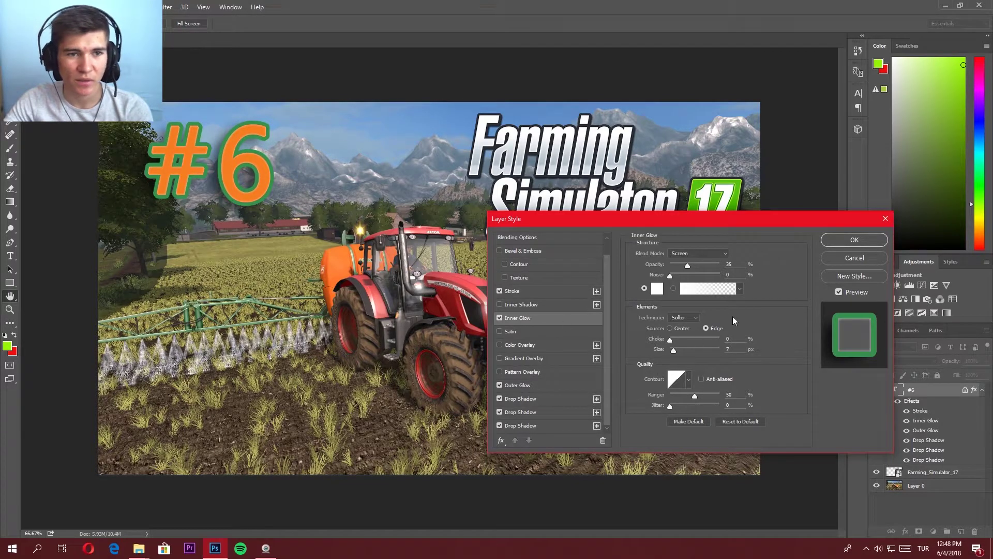
pyautogui.moveTo(688, 266); pyautogui.dragTo(741, 273)
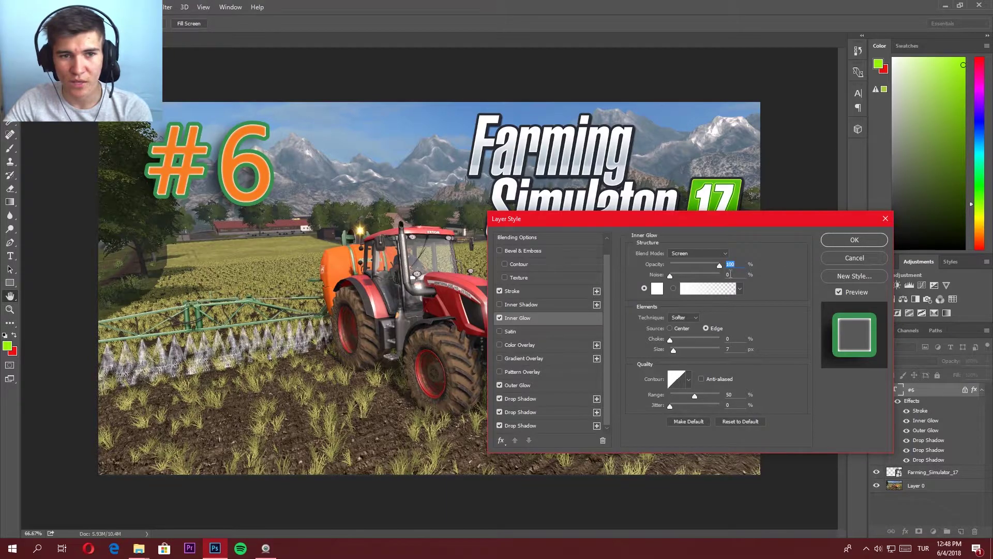
pyautogui.moveTo(670, 275)
pyautogui.mouseDown()
pyautogui.moveTo(680, 276)
pyautogui.moveTo(669, 277)
pyautogui.mouseUp()
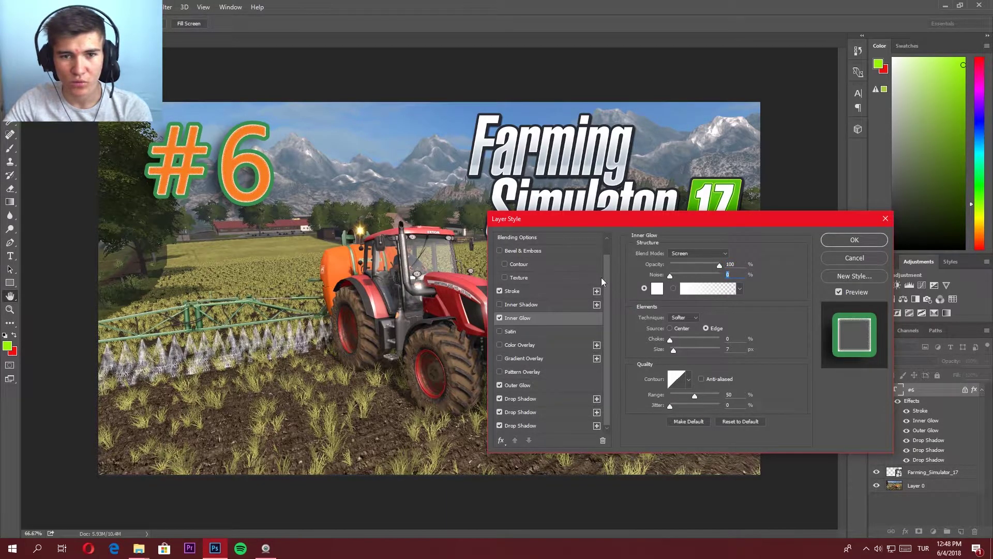
pyautogui.click(701, 379)
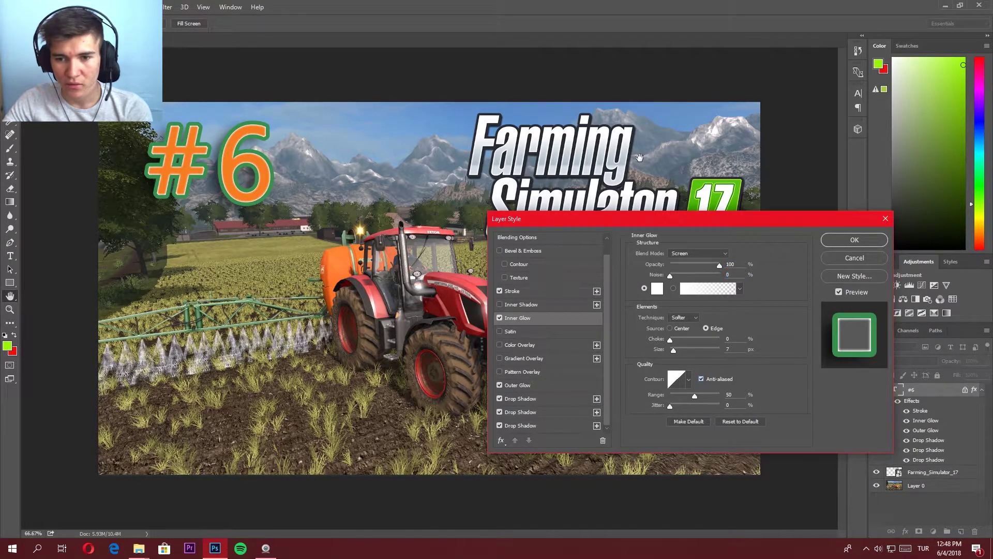
pyautogui.click(673, 288)
pyautogui.click(644, 288)
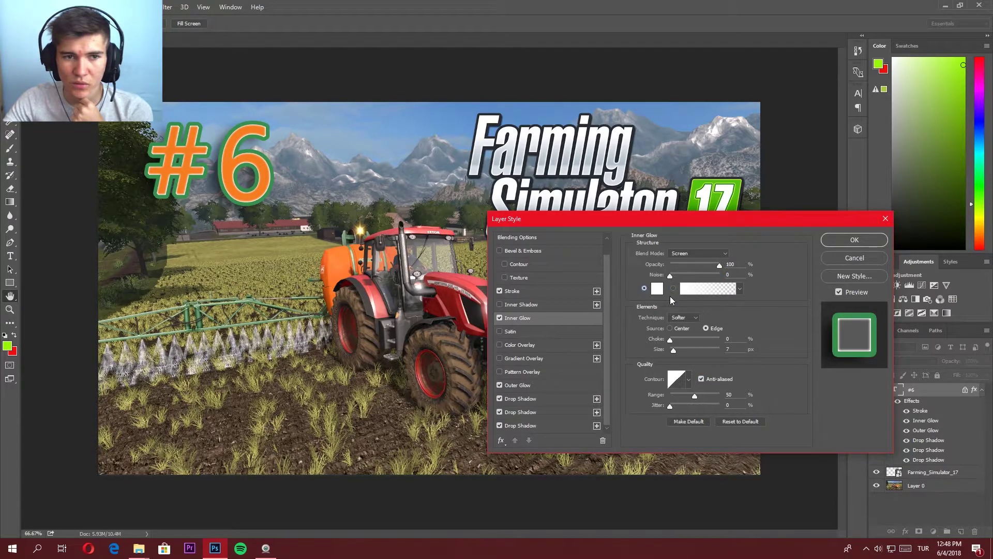
pyautogui.moveTo(669, 339)
pyautogui.mouseDown()
pyautogui.moveTo(724, 341)
pyautogui.moveTo(709, 341)
pyautogui.mouseUp()
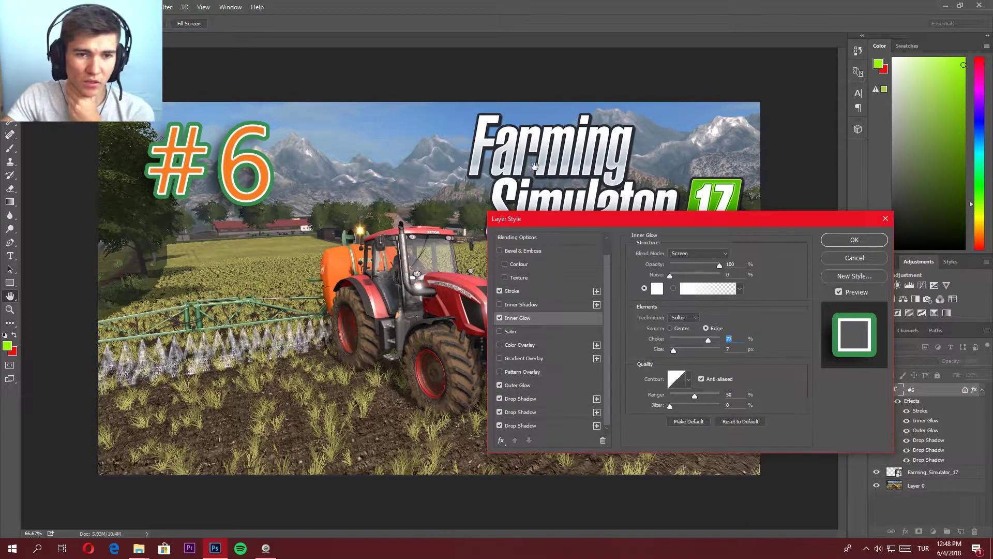
pyautogui.moveTo(703, 224)
pyautogui.mouseDown()
pyautogui.moveTo(697, 331)
pyautogui.moveTo(609, 450)
pyautogui.mouseUp()
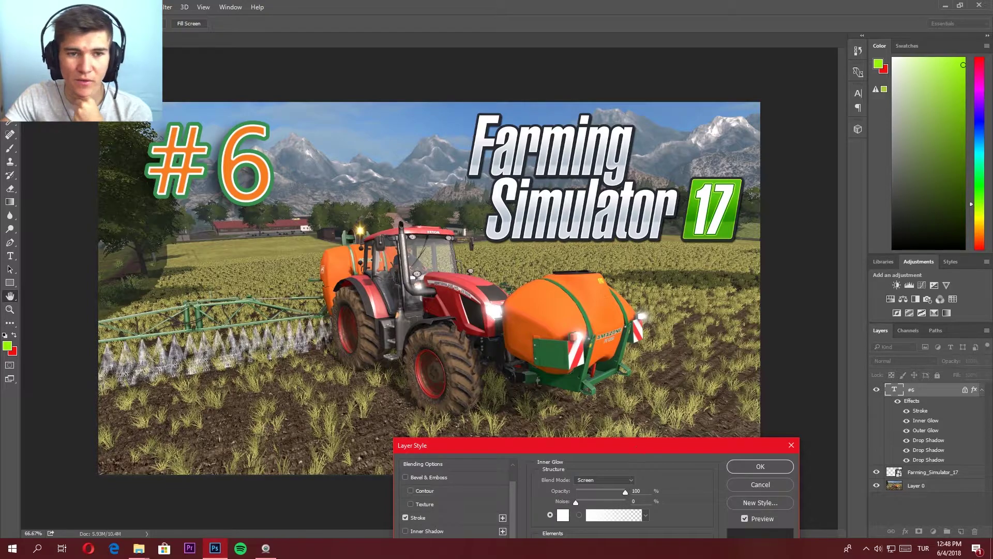
pyautogui.moveTo(636, 450); pyautogui.dragTo(674, 241)
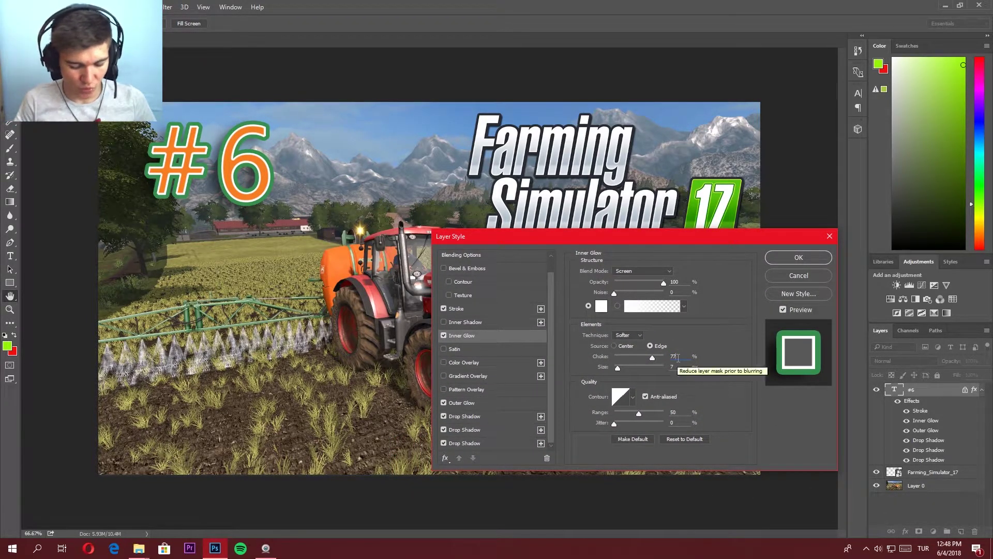
pyautogui.press('BackSpace')
pyautogui.write('5')
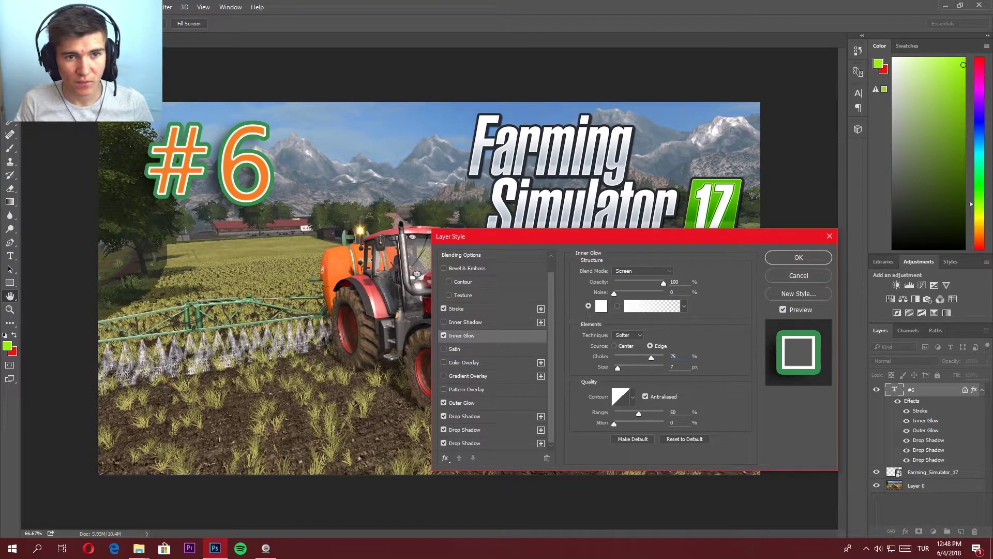
pyautogui.click(799, 258)
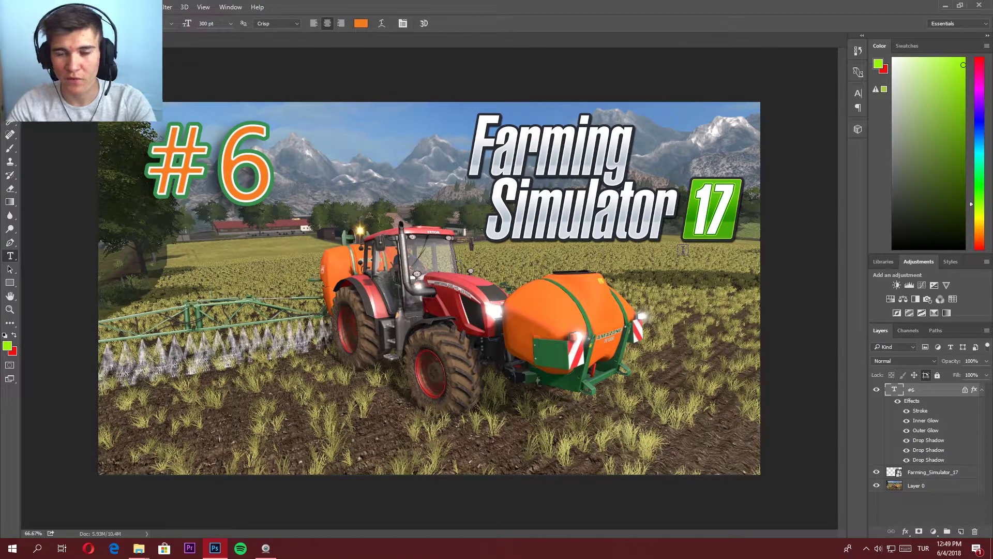
# - Select the #6 characters and raise their font size from 300 pt to 330 pt, then commit
pyautogui.moveTo(149, 160); pyautogui.dragTo(263, 163)
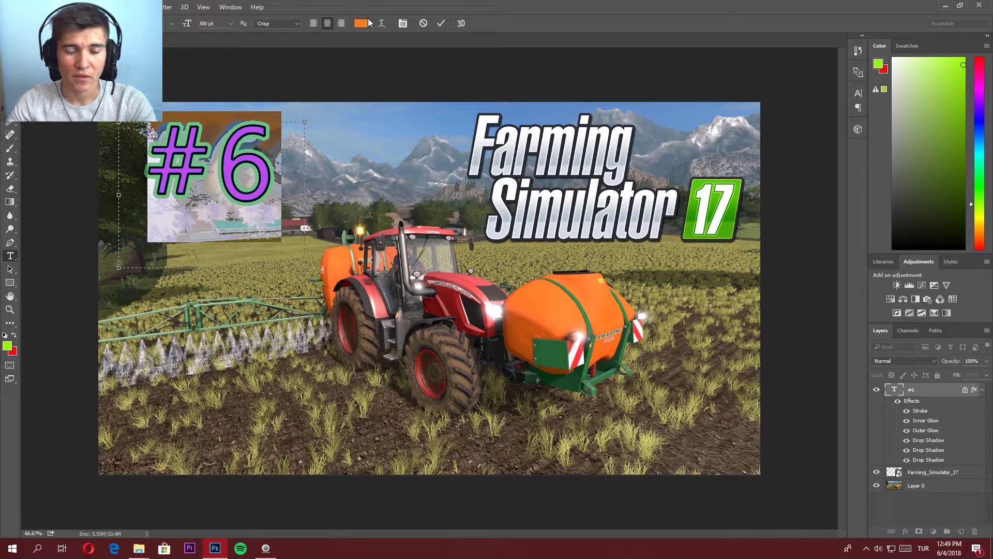
pyautogui.click(243, 156)
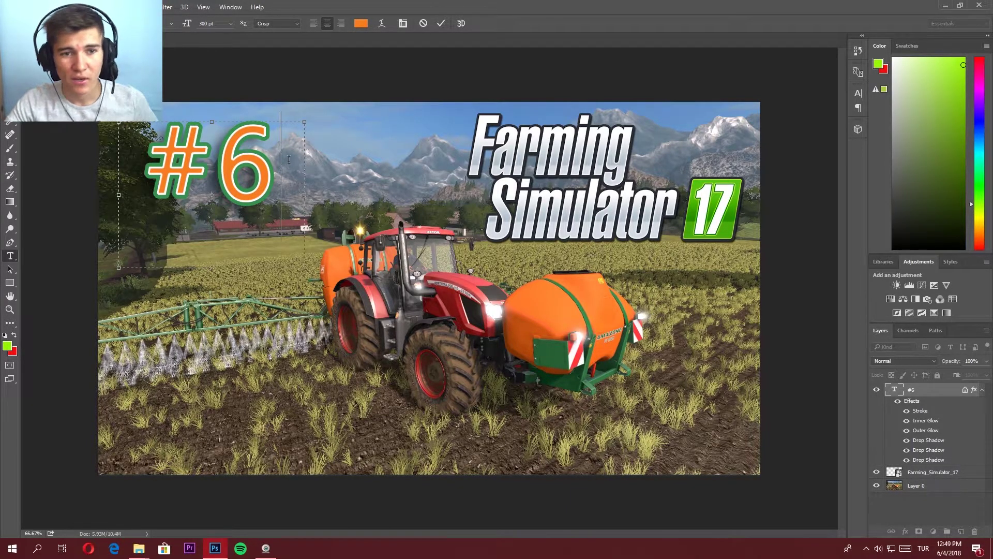
pyautogui.hotkey('ctrl', 'q')
pyautogui.click(498, 208)
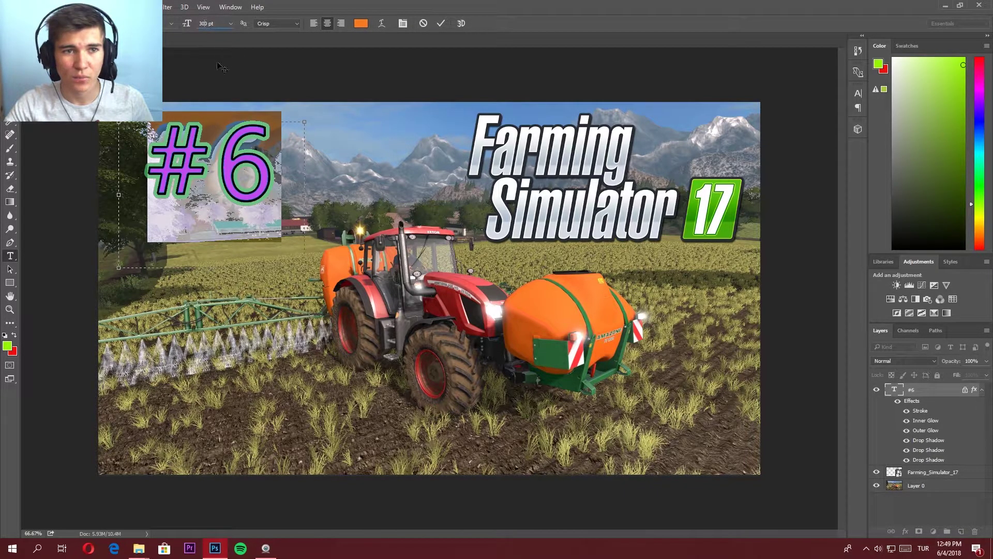
pyautogui.hotkey('ctrl', 'alt', 'shift', '.')
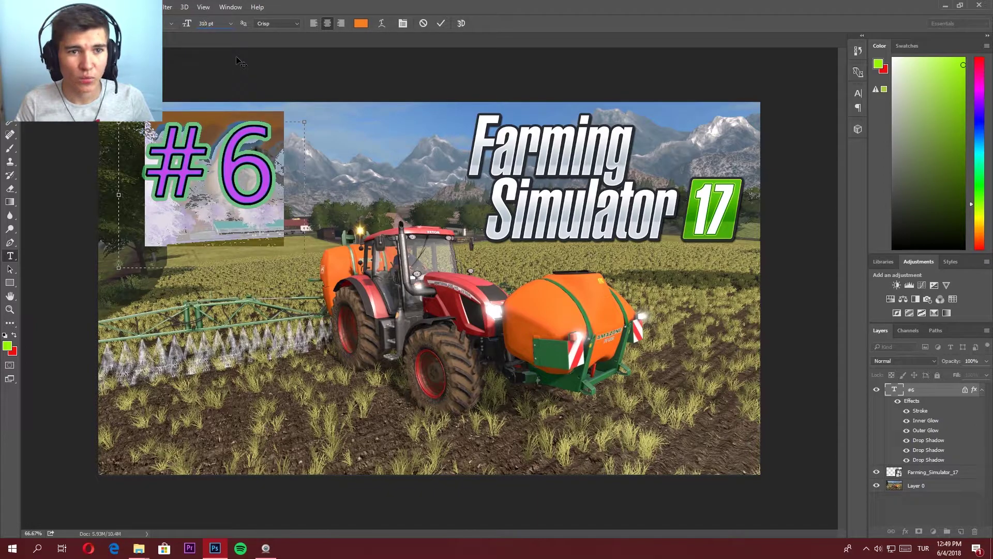
pyautogui.hotkey('ctrl', 'alt', 'shift', '.')
pyautogui.hotkey('ctrl', 'alt', 'shift', '.')
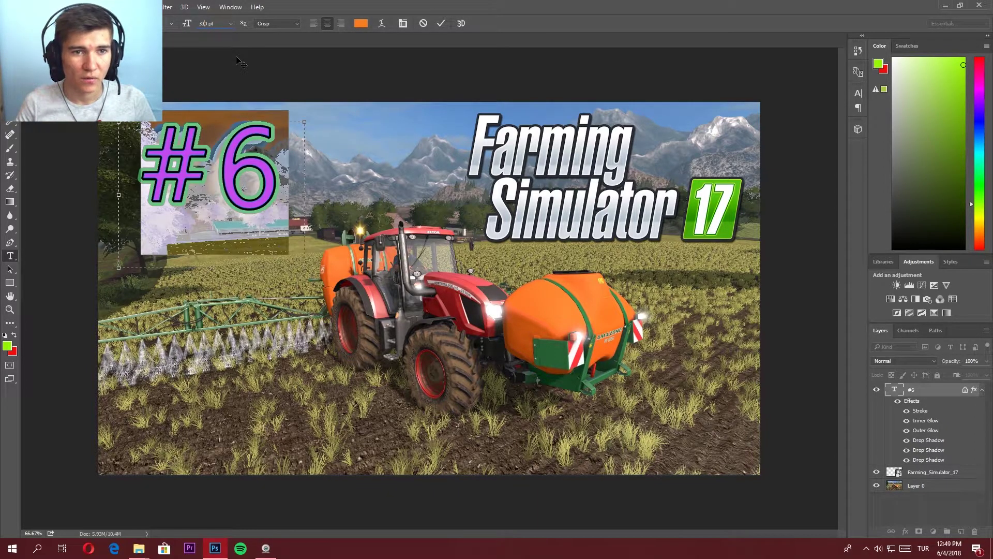
pyautogui.click(932, 506)
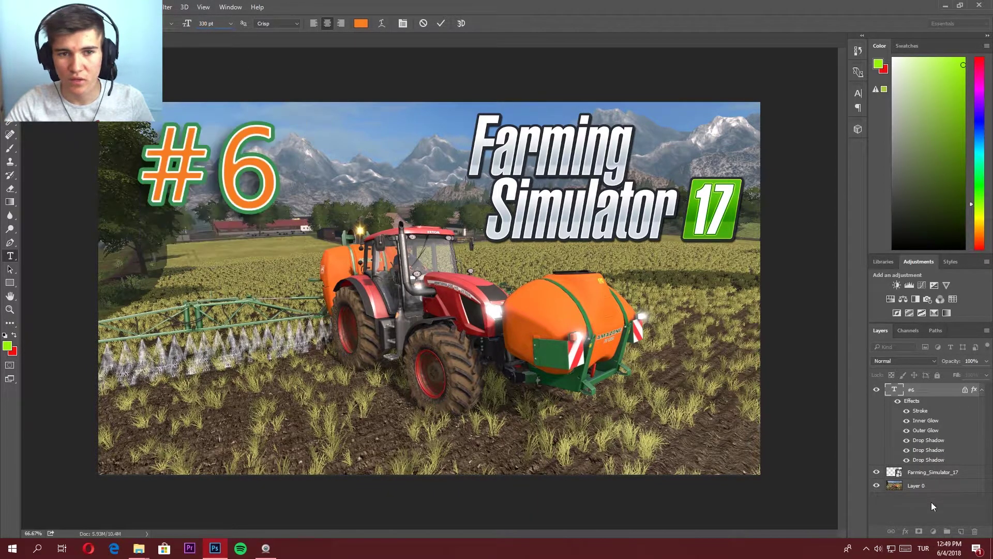
pyautogui.click(281, 178)
# - Dismiss the error, then drag the #6 text rightward and nudge it slightly up-left
pyautogui.press('Return')
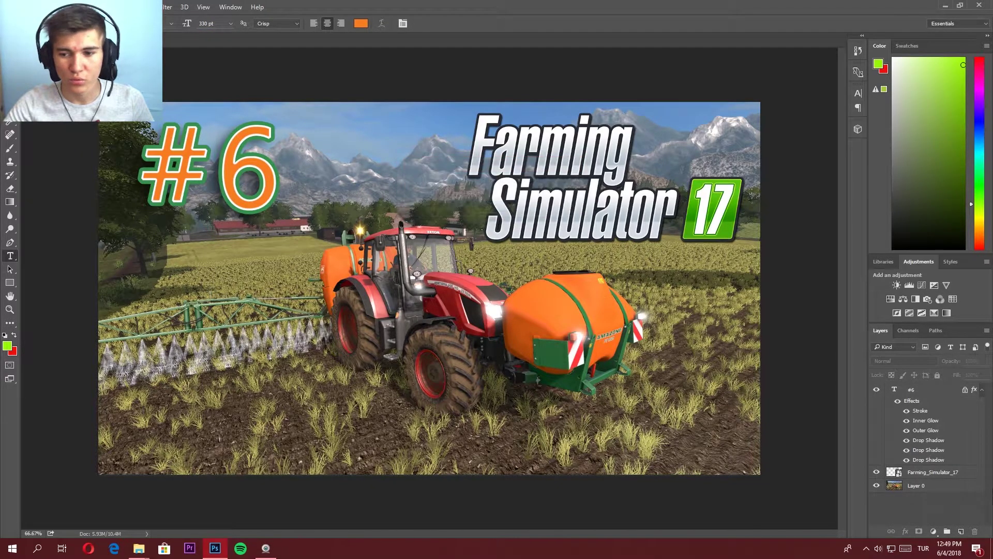
pyautogui.moveTo(240, 198)
pyautogui.mouseDown()
pyautogui.moveTo(276, 193)
pyautogui.moveTo(257, 269)
pyautogui.moveTo(304, 182)
pyautogui.mouseUp()
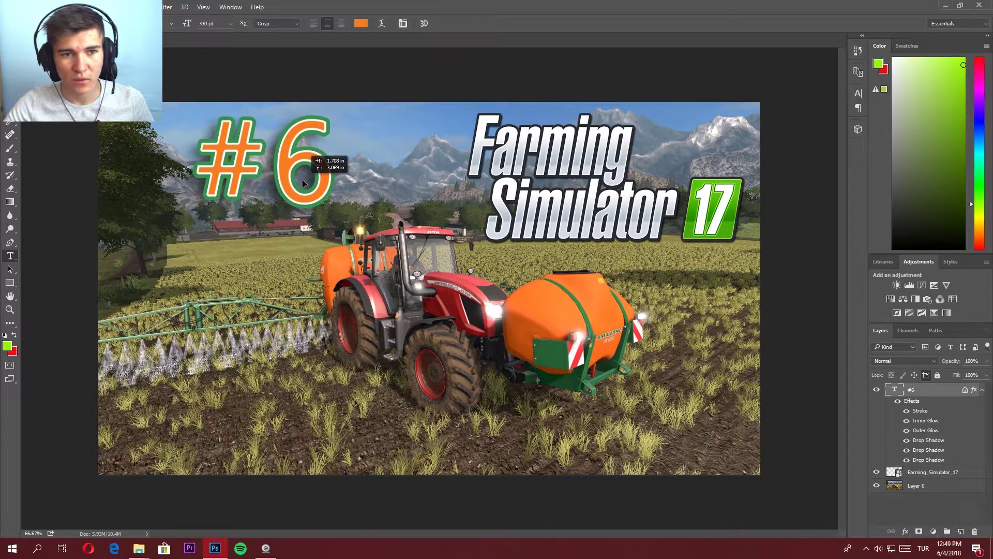
pyautogui.moveTo(302, 179); pyautogui.dragTo(294, 174)
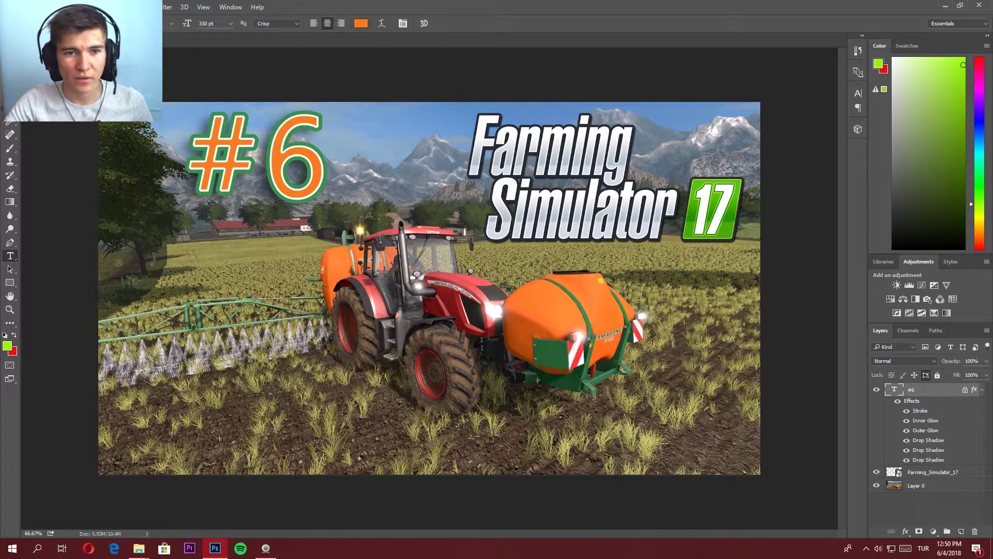
# - In the #6 Layer Style, adjust Bevel & Emboss and Inner Shadow and set stroke size 12
pyautogui.rightClick(933, 390)
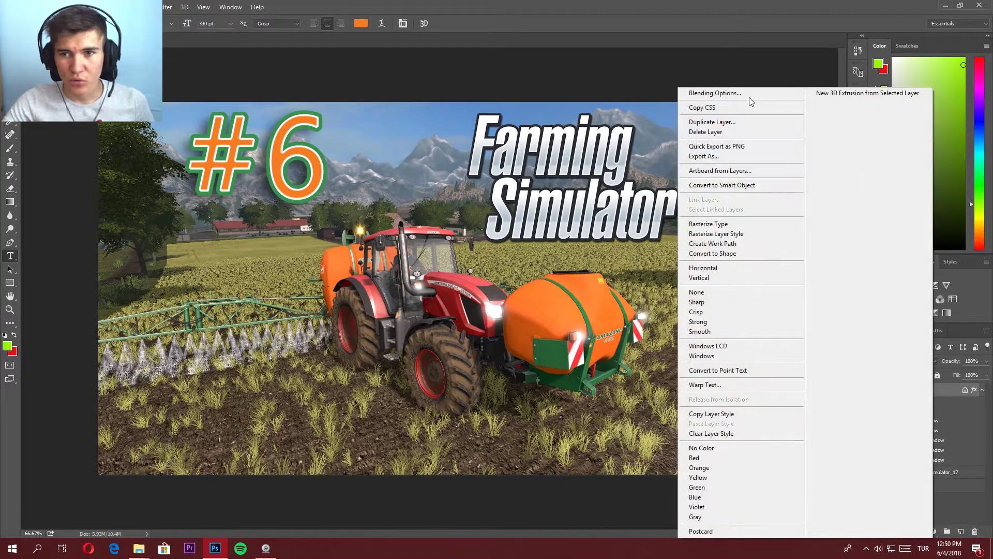
pyautogui.click(750, 97)
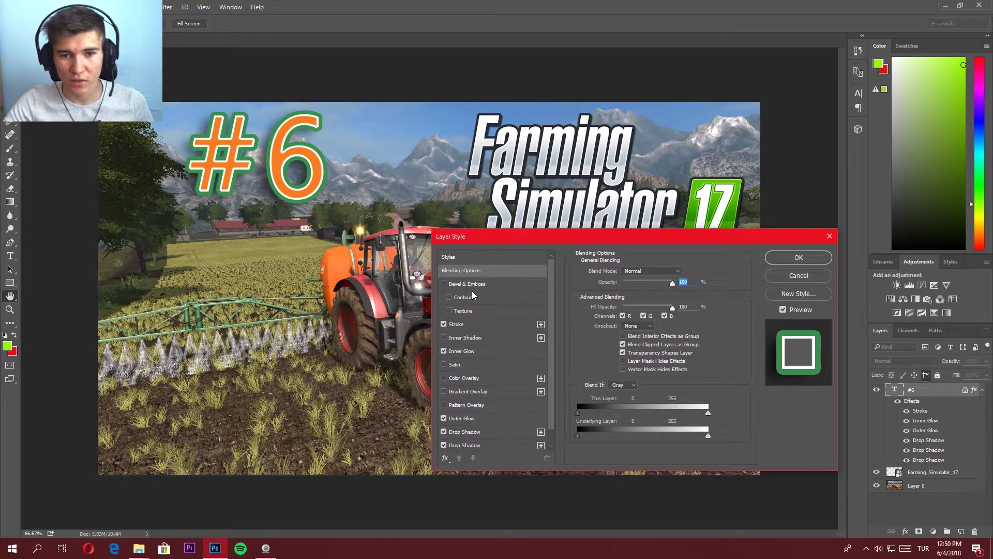
pyautogui.click(474, 257)
pyautogui.click(484, 283)
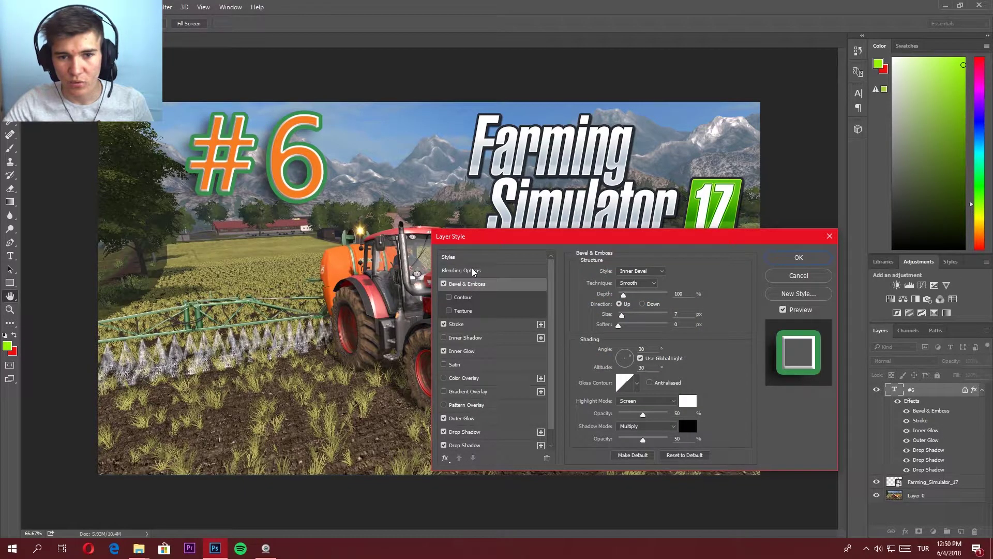
pyautogui.click(478, 324)
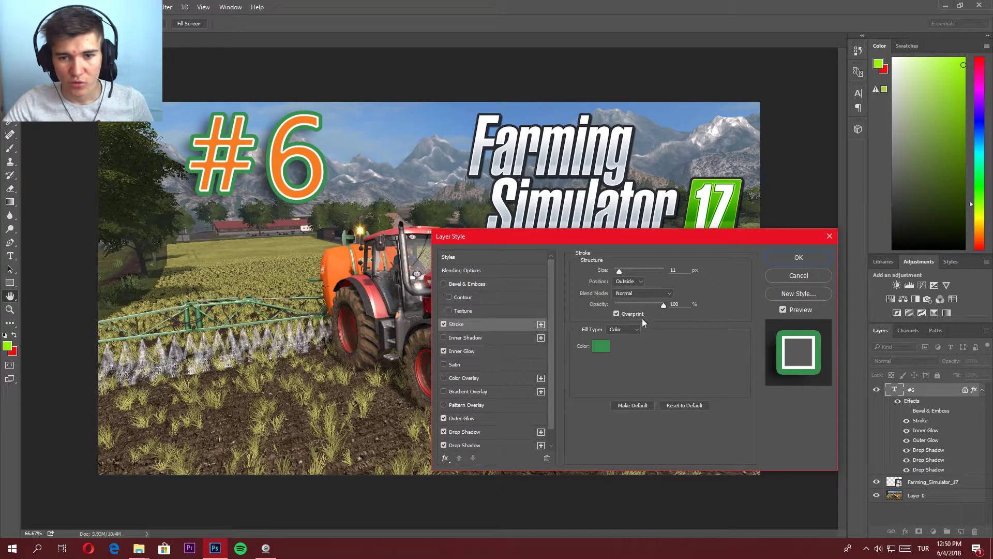
pyautogui.doubleClick(673, 270)
pyautogui.write('12')
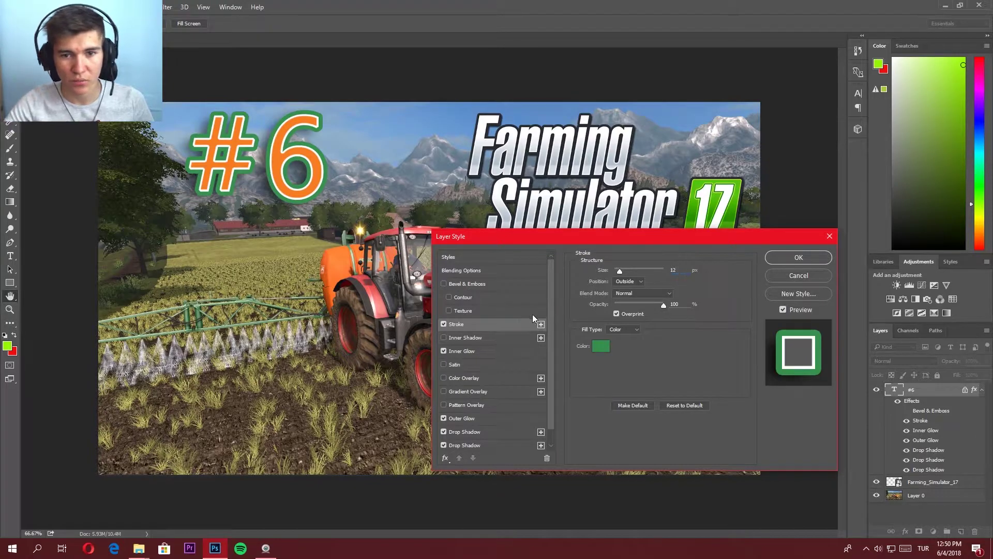
pyautogui.click(465, 337)
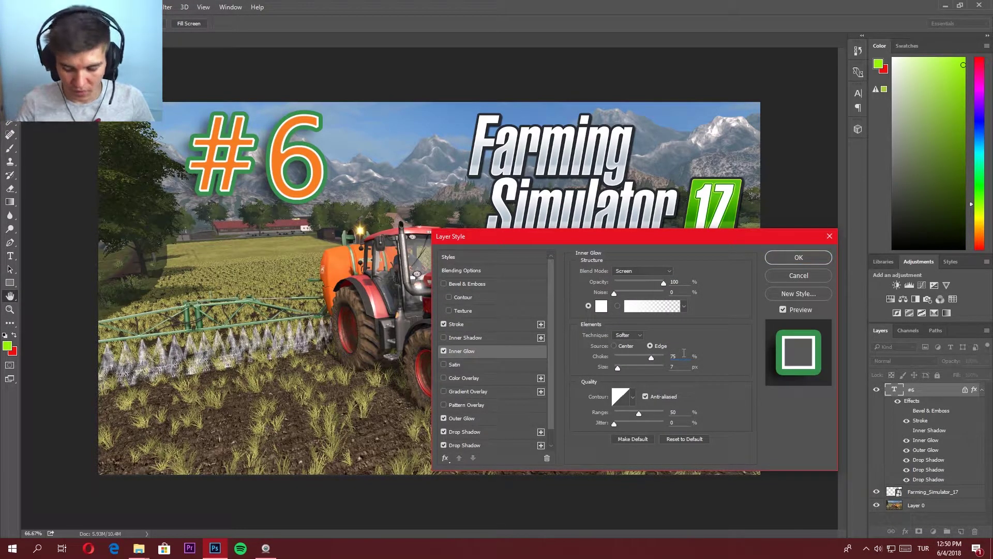
# - Set the Inner Glow choke to 80% with source Edge, and apply the style
pyautogui.click(684, 352)
pyautogui.write('855')
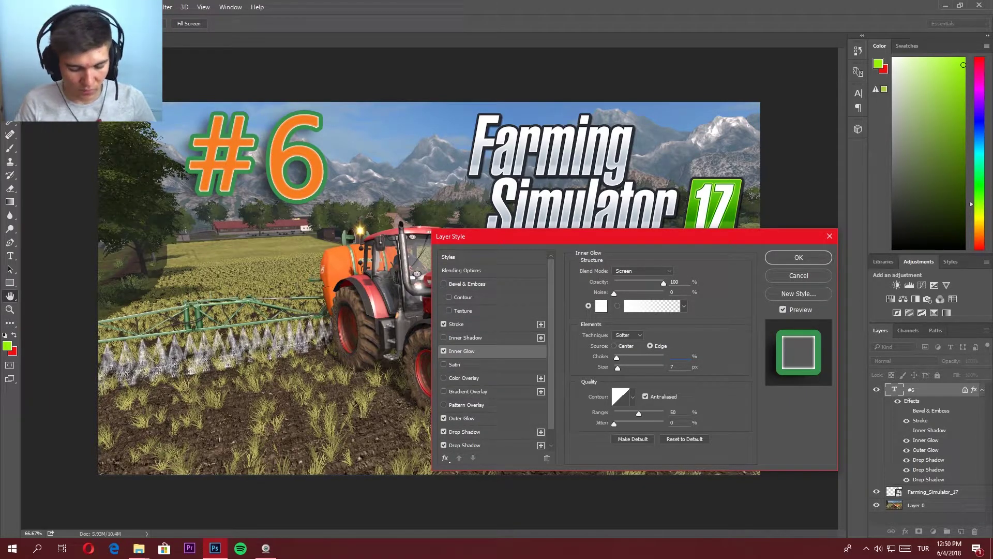
pyautogui.press('BackSpace')
pyautogui.write('80')
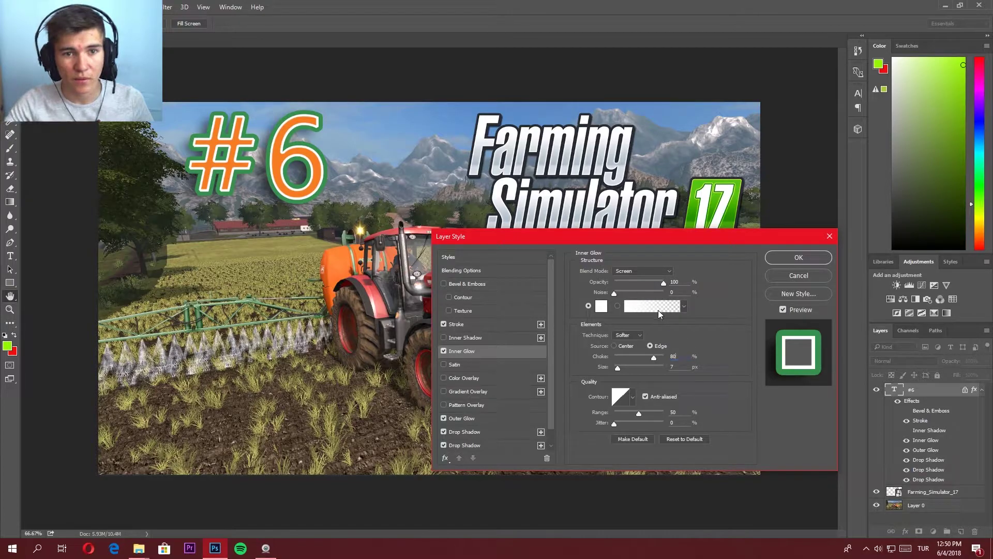
pyautogui.click(621, 347)
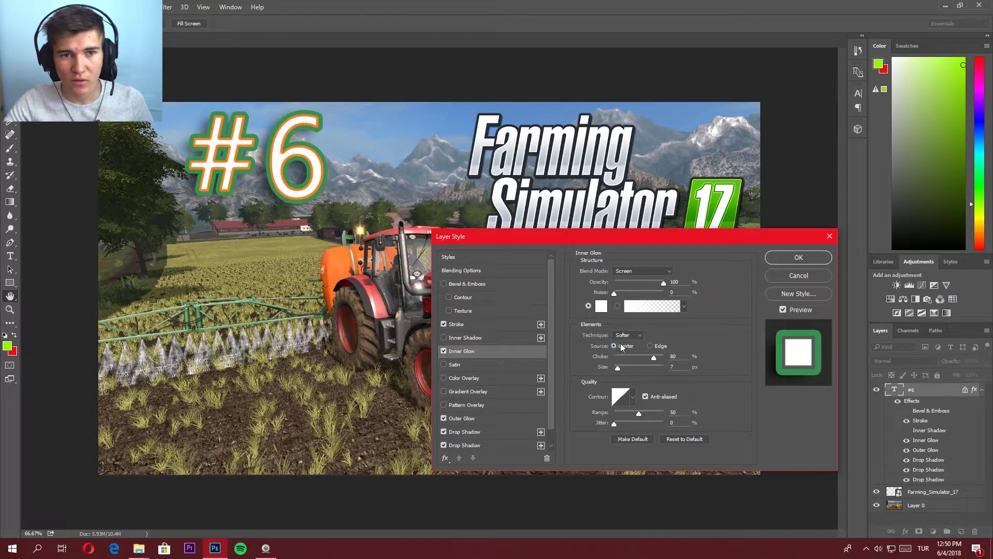
pyautogui.click(654, 345)
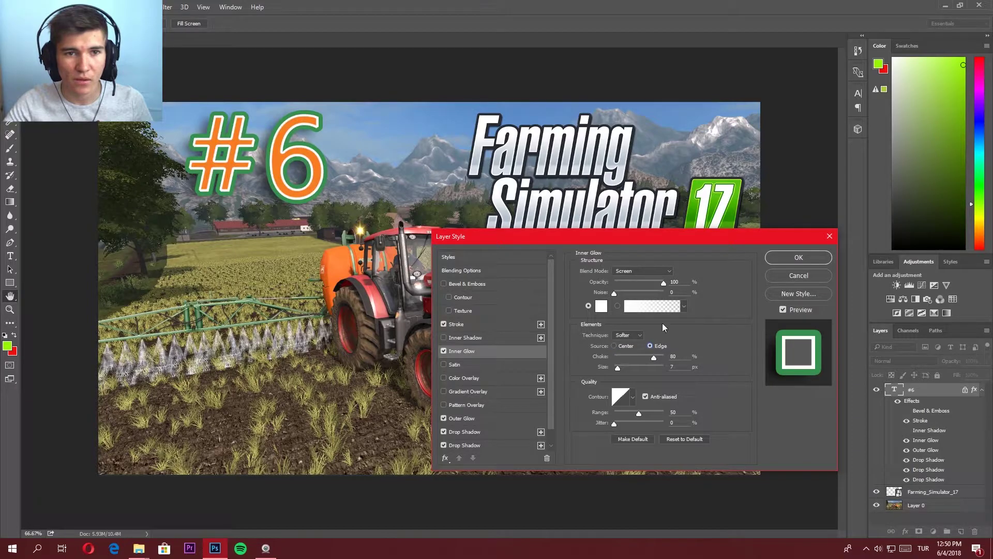
pyautogui.click(797, 258)
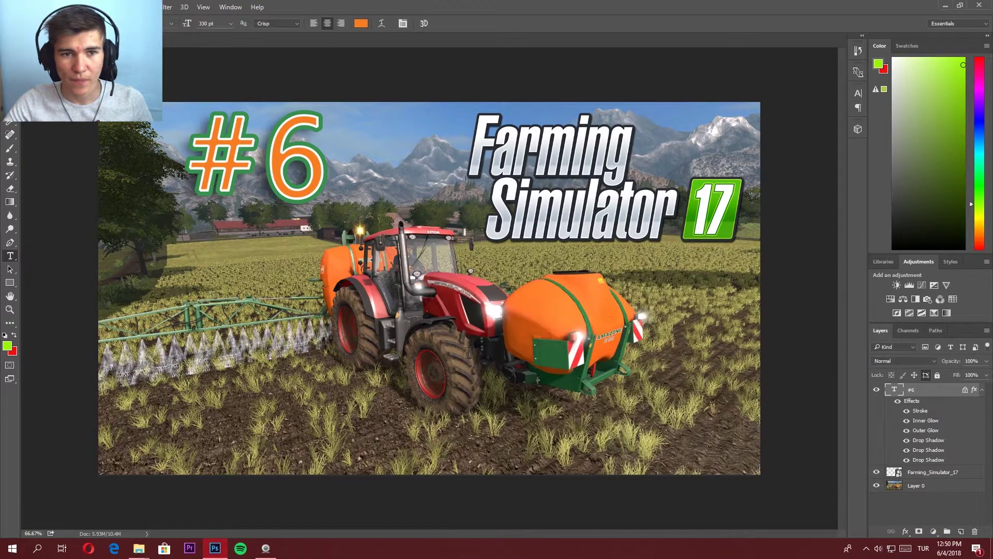
# - Add a Brightness/Contrast adjustment above Layer 0 using Legacy Auto (brightness 4, contrast 22)
pyautogui.click(903, 486)
pyautogui.click(896, 285)
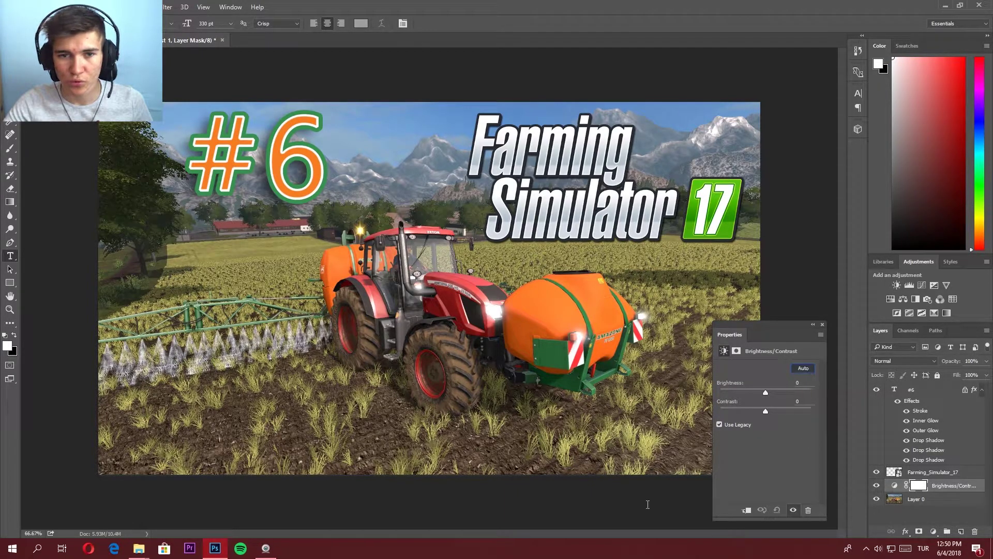
pyautogui.click(804, 368)
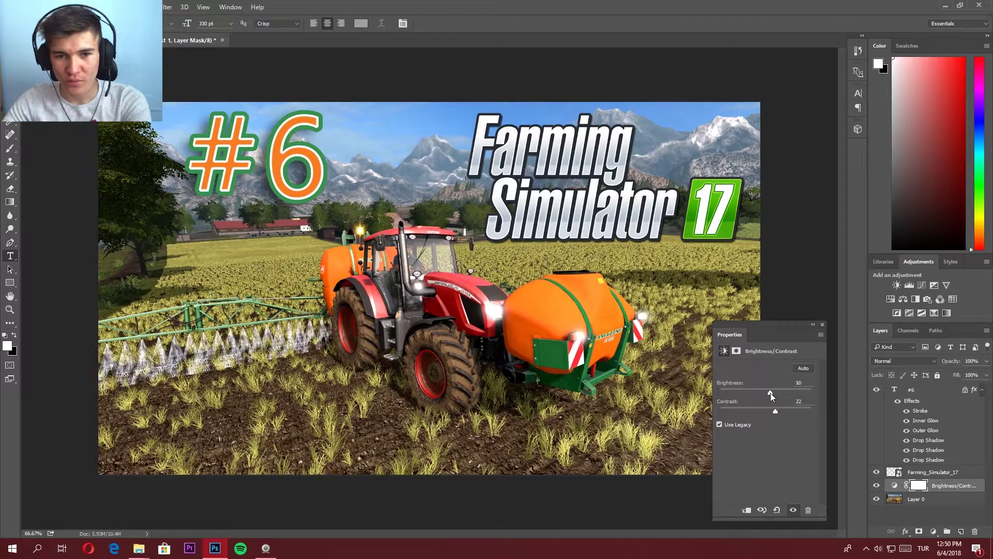
pyautogui.moveTo(771, 392); pyautogui.dragTo(774, 392)
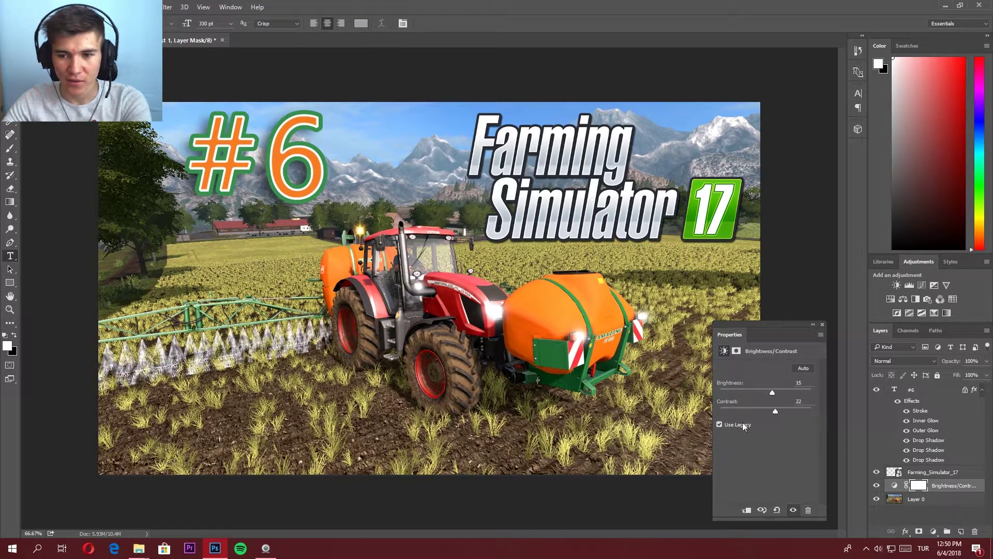
pyautogui.click(720, 424)
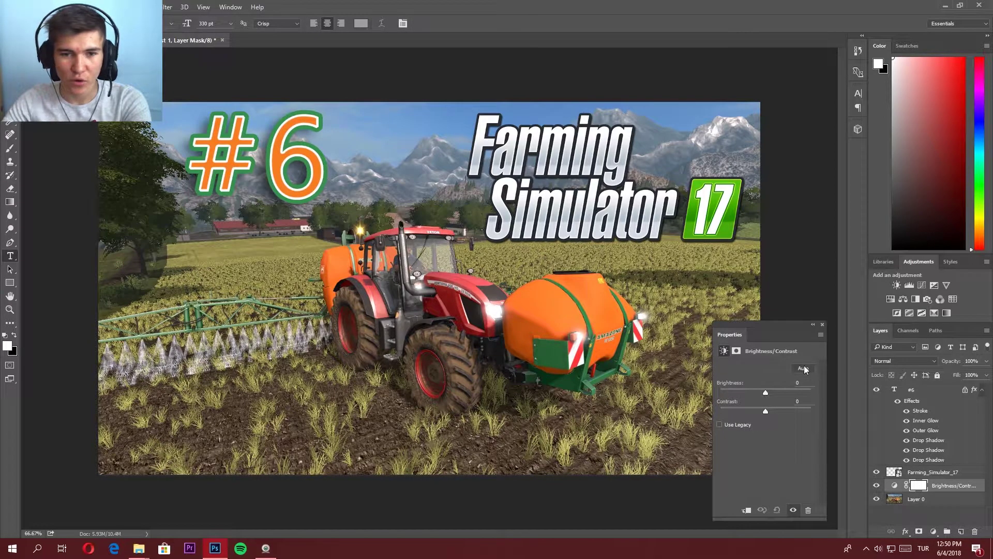
pyautogui.click(739, 426)
pyautogui.click(804, 368)
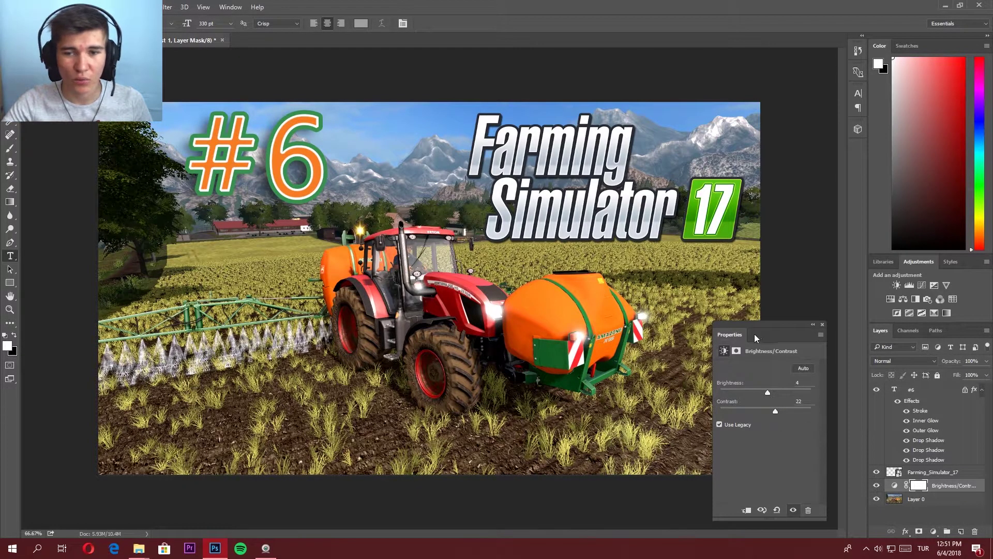
pyautogui.moveTo(754, 334); pyautogui.dragTo(790, 225)
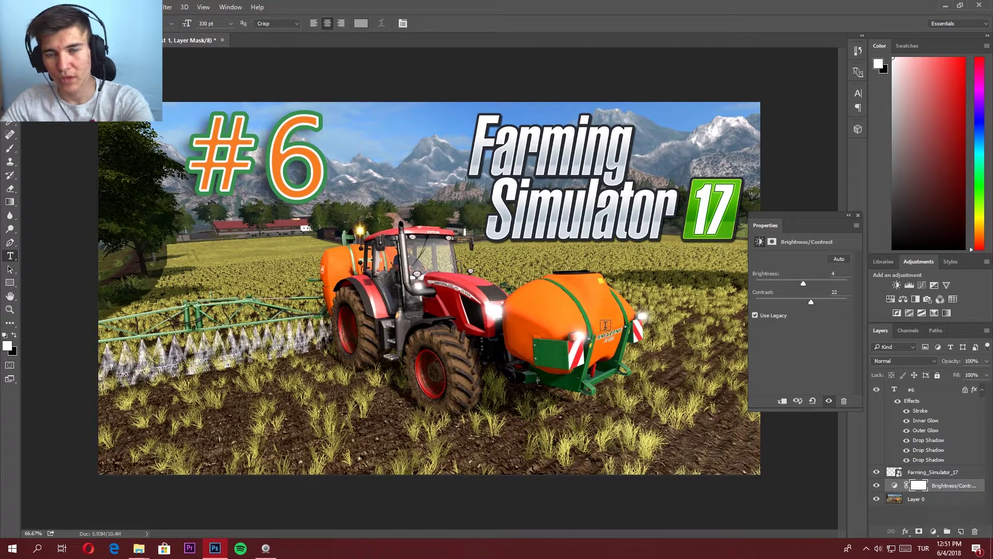
pyautogui.click(857, 216)
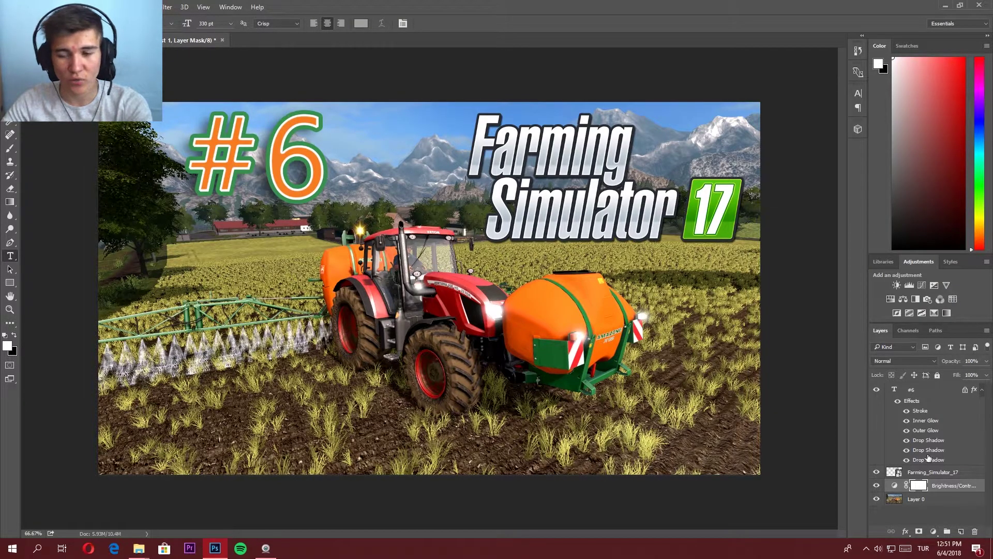
# - Add a Vibrance adjustment layer above Layer 0 and set Vibrance to 10
pyautogui.click(925, 498)
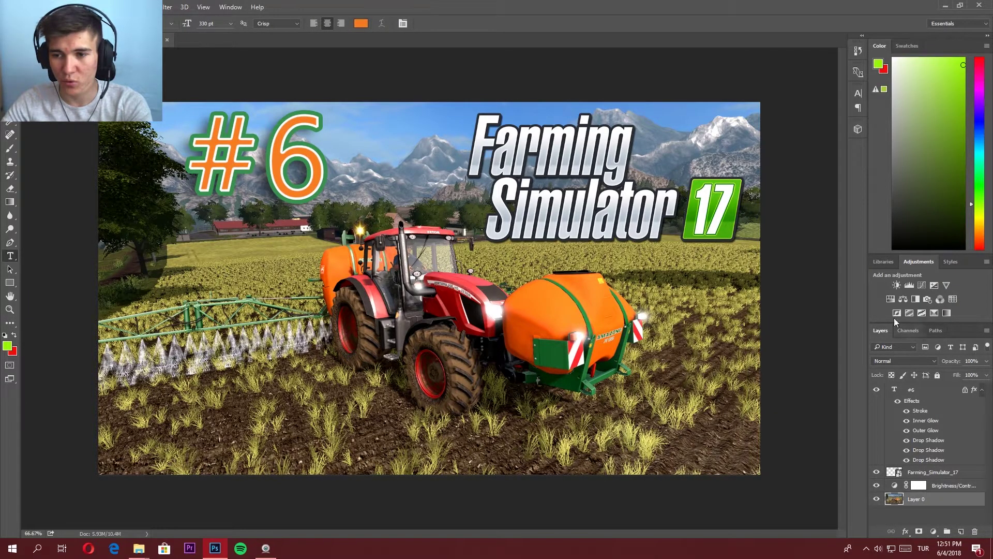
pyautogui.click(947, 284)
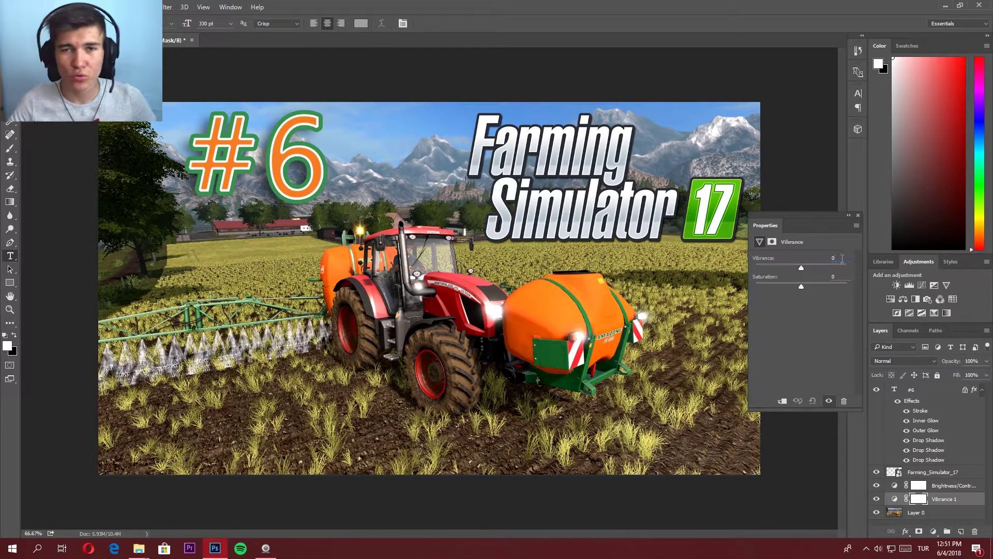
pyautogui.press('BackSpace')
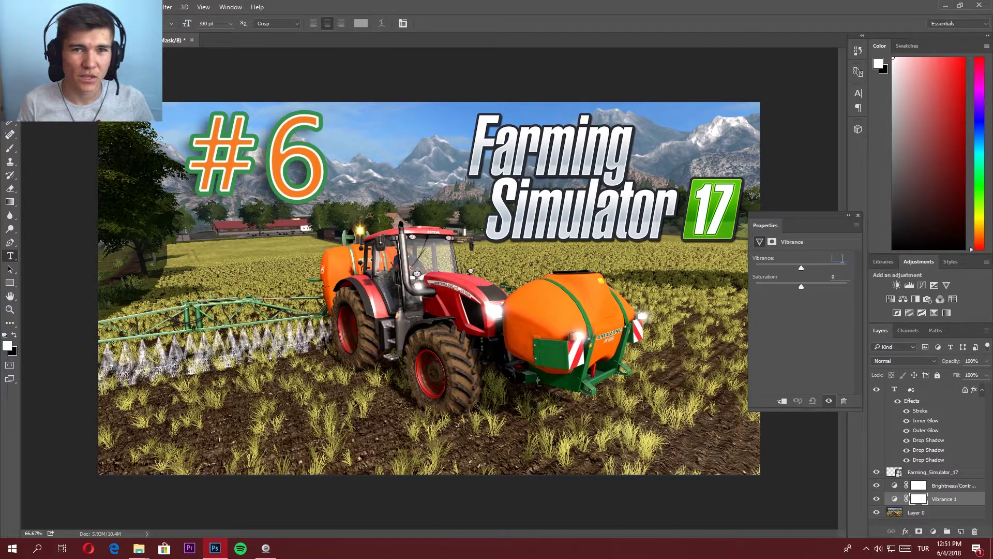
pyautogui.write('10')
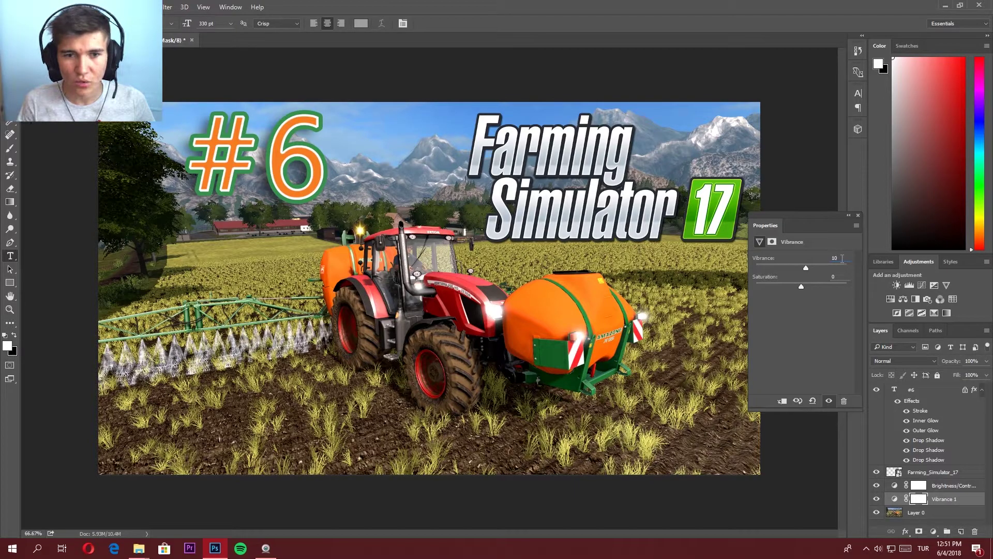
pyautogui.press('BackSpace')
pyautogui.press('BackSpace')
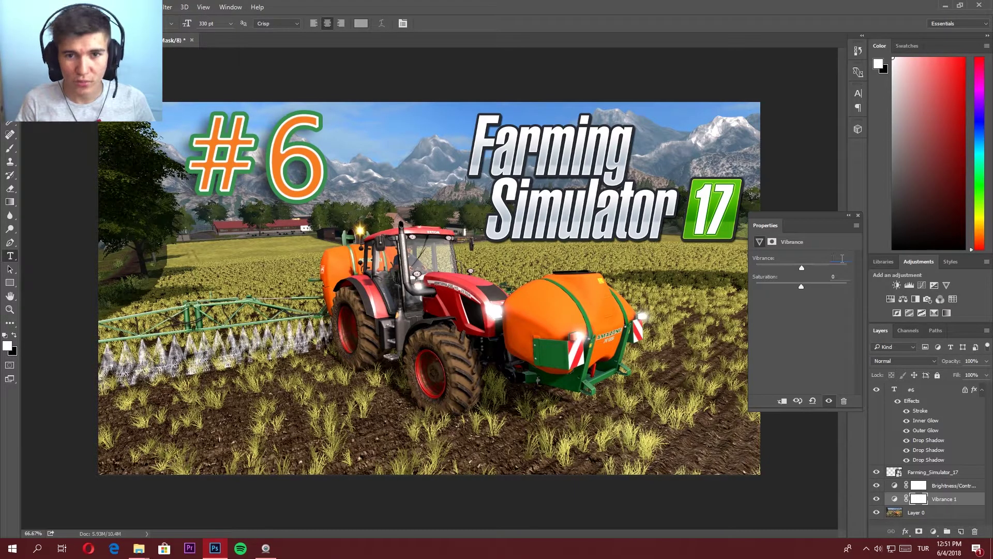
pyautogui.write('10')
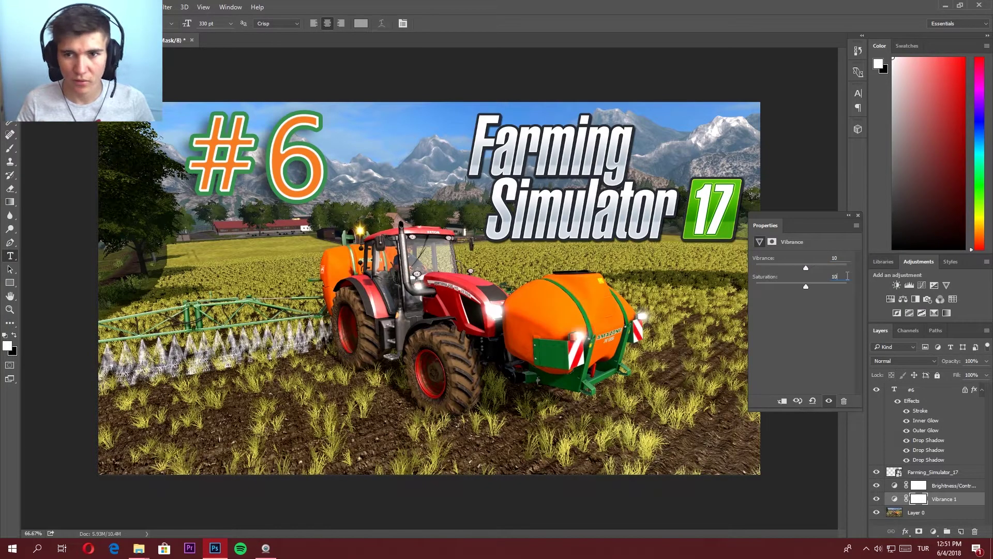
pyautogui.press('BackSpace')
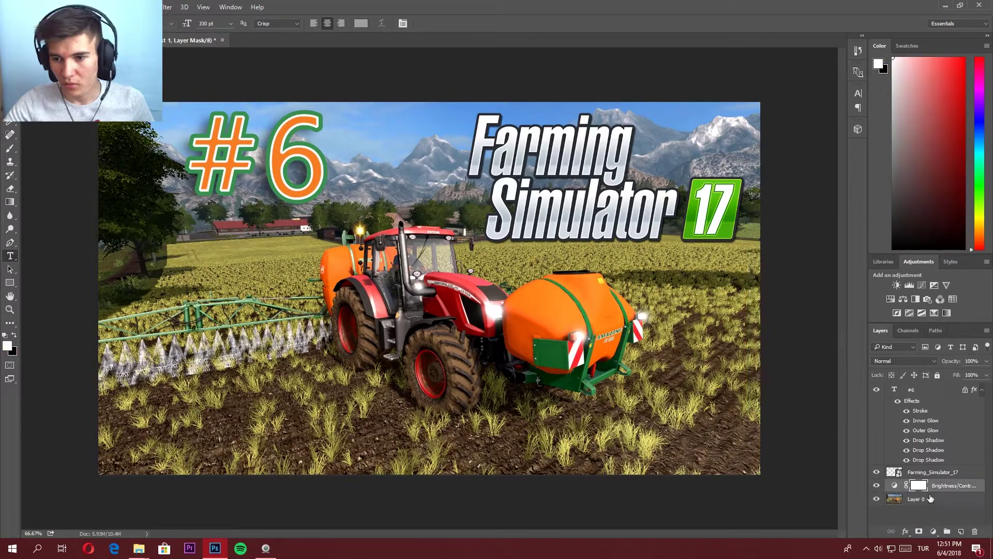
pyautogui.click(848, 257)
pyautogui.write('0')
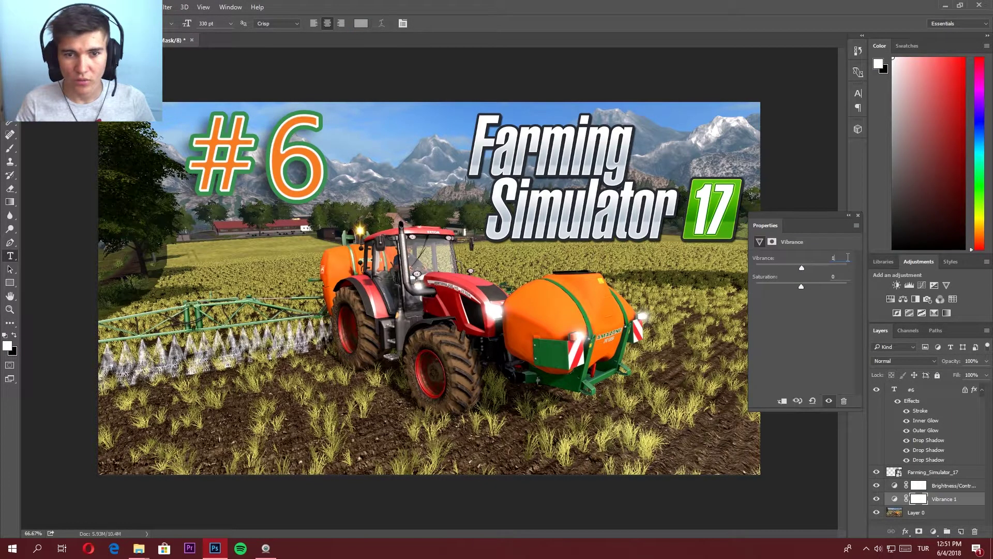
pyautogui.write('10')
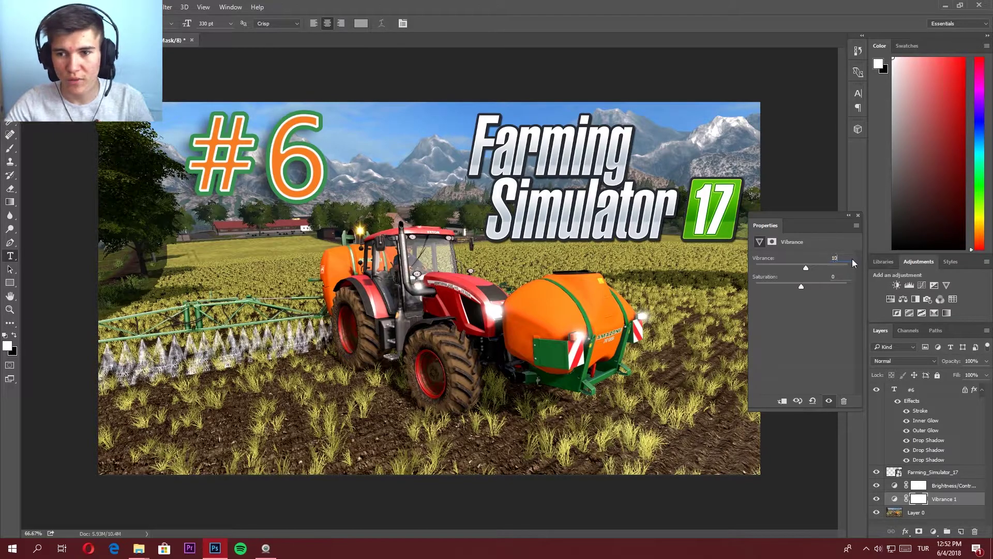
pyautogui.click(851, 258)
pyautogui.press('BackSpace')
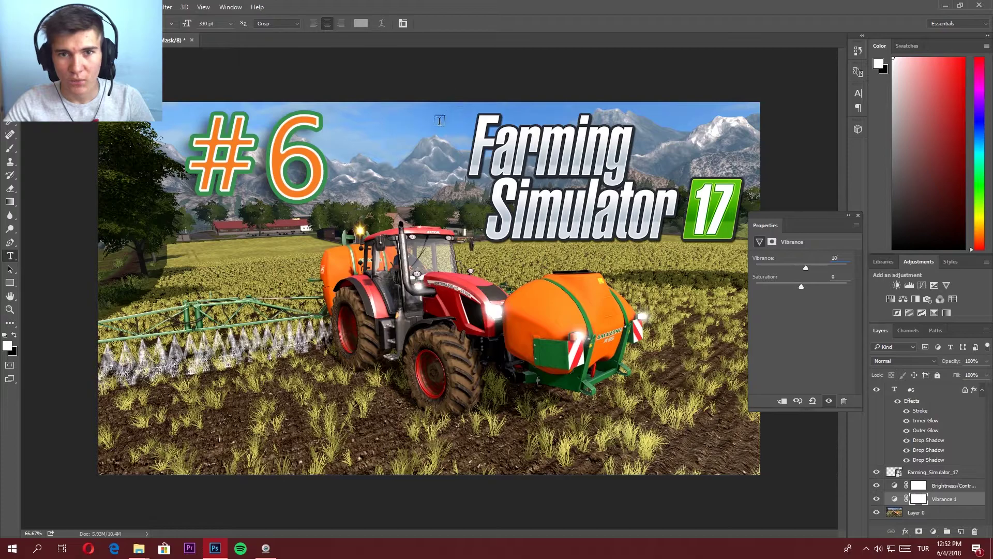
pyautogui.write('0')
# - Set Saturation to 10 and close the Vibrance properties
pyautogui.click(841, 278)
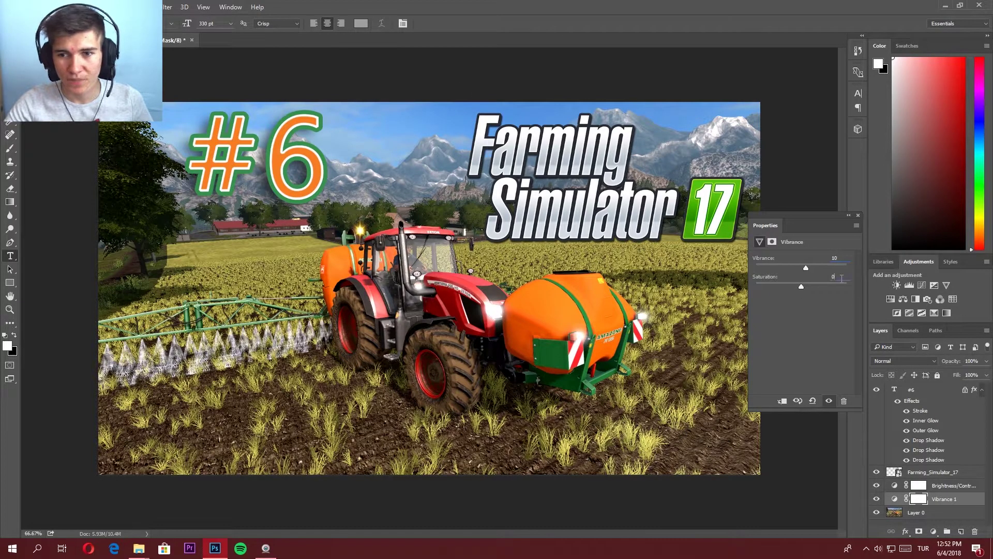
pyautogui.press('BackSpace')
pyautogui.write('1')
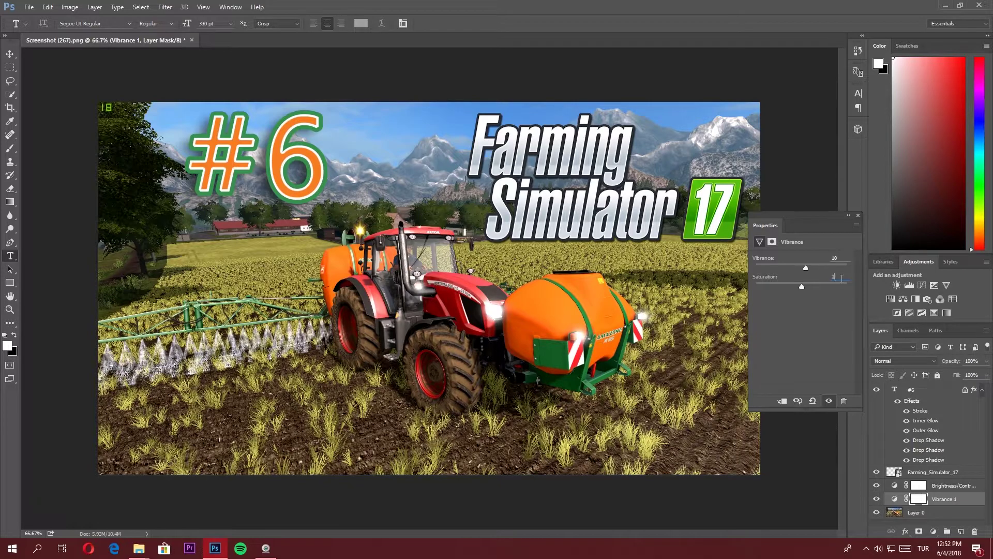
pyautogui.write('0')
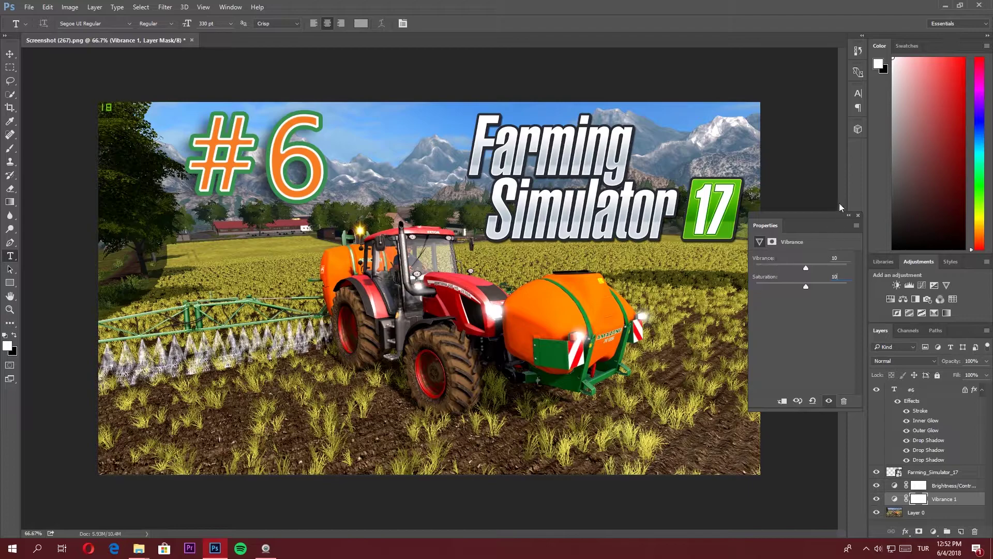
pyautogui.click(857, 216)
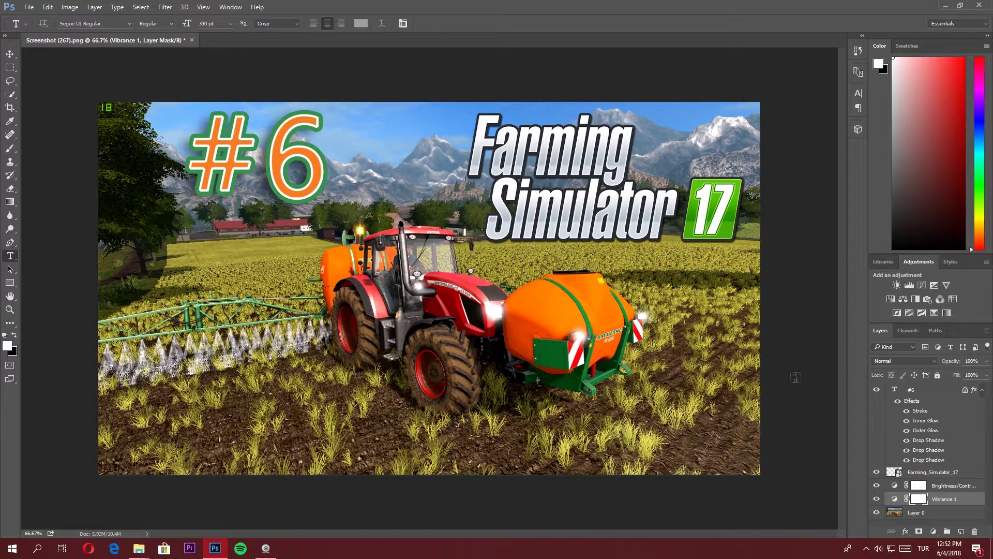
pyautogui.click(945, 517)
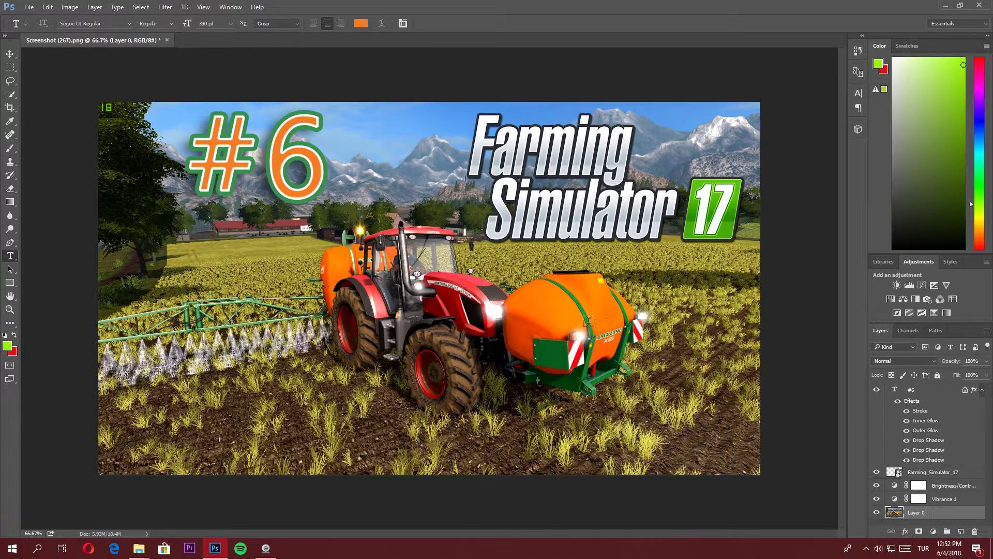
# - Save the finished thumbnail as a JPEG, accepting the JPEG Options
pyautogui.click(28, 7)
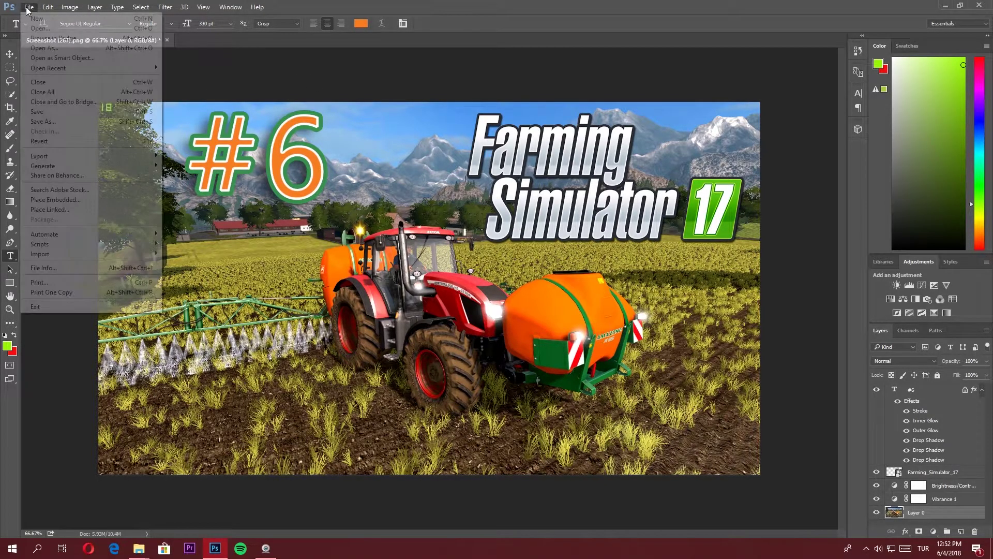
pyautogui.click(57, 122)
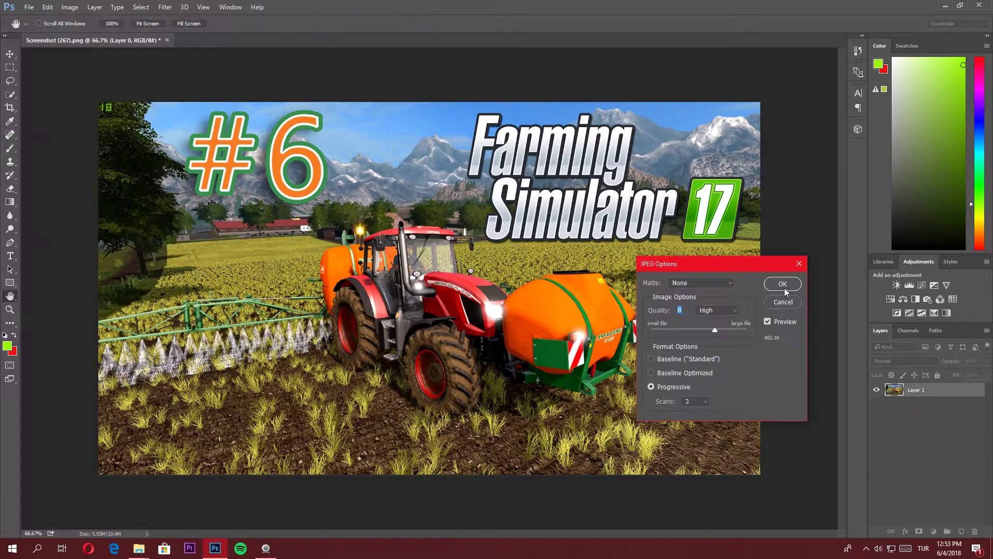
pyautogui.click(781, 288)
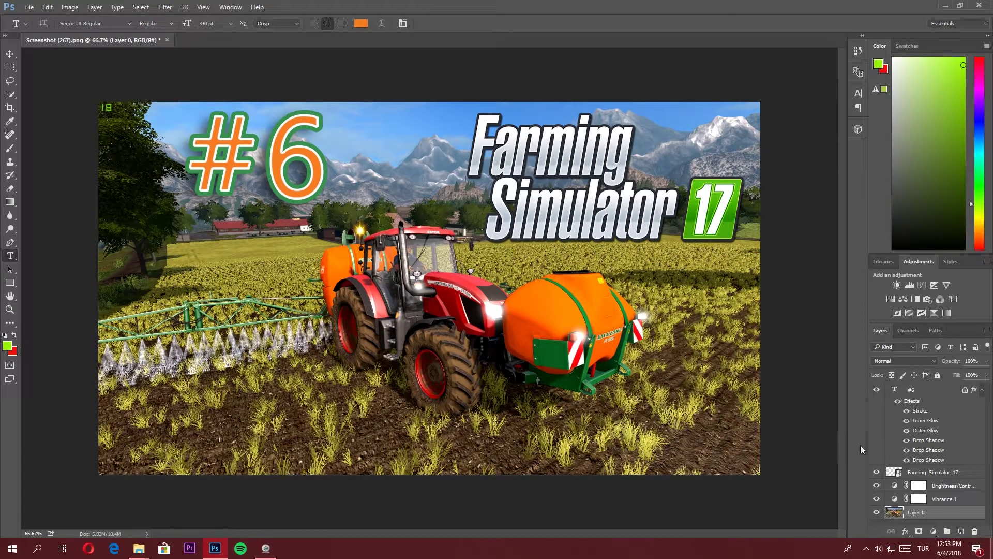
# - Delete the #6 text and Farming_Simulator_17 title layers
pyautogui.scroll(-2, 925, 393)
pyautogui.click(926, 390)
pyautogui.press('Delete')
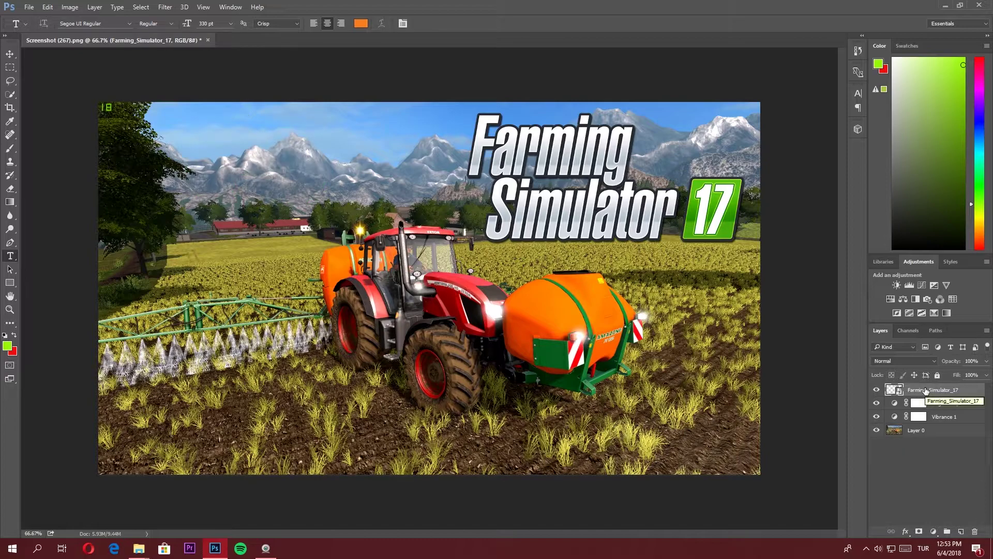
pyautogui.press('Delete')
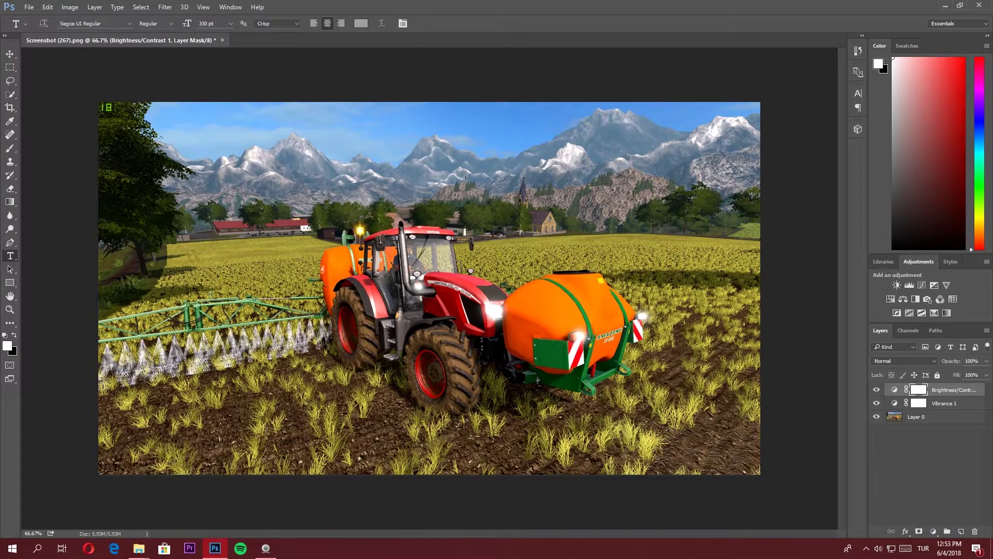
# - Save the Photoshop image from the File menu
pyautogui.click(29, 9)
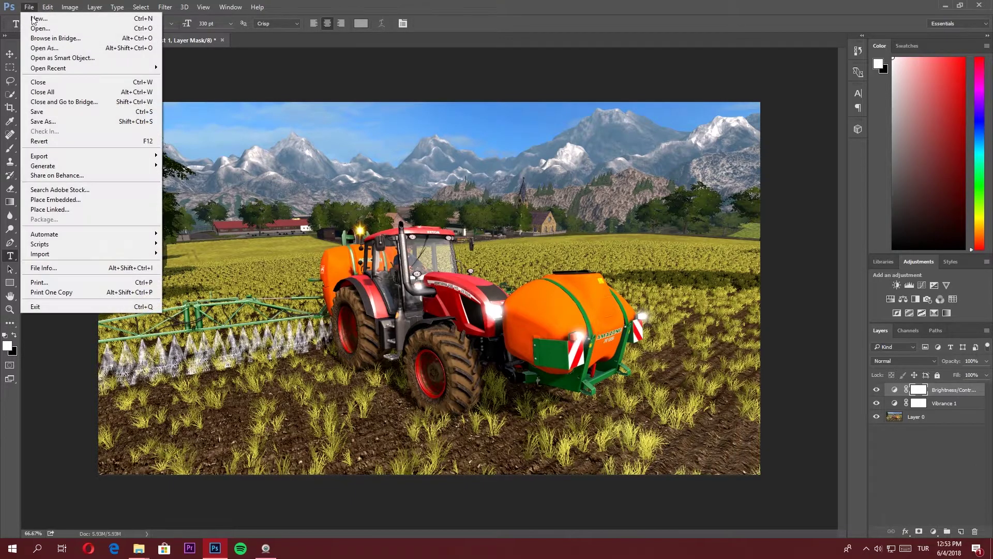
pyautogui.click(52, 118)
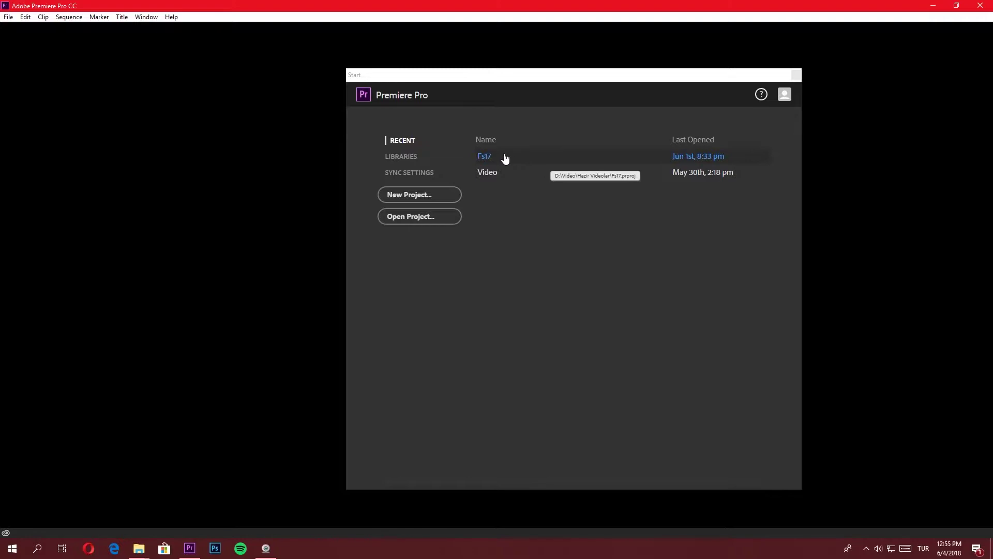
# - Open the Fs17 project from the Recent list on the Premiere Pro start screen
pyautogui.click(547, 156)
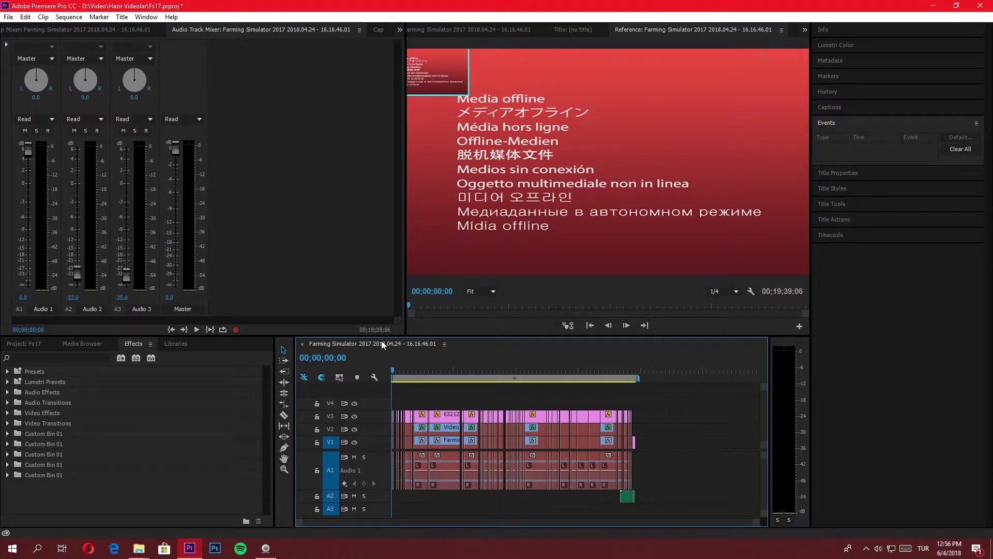
# - Scrub and play the end of the sequence to preview the leftover A2 clips
pyautogui.moveTo(439, 369); pyautogui.dragTo(485, 371)
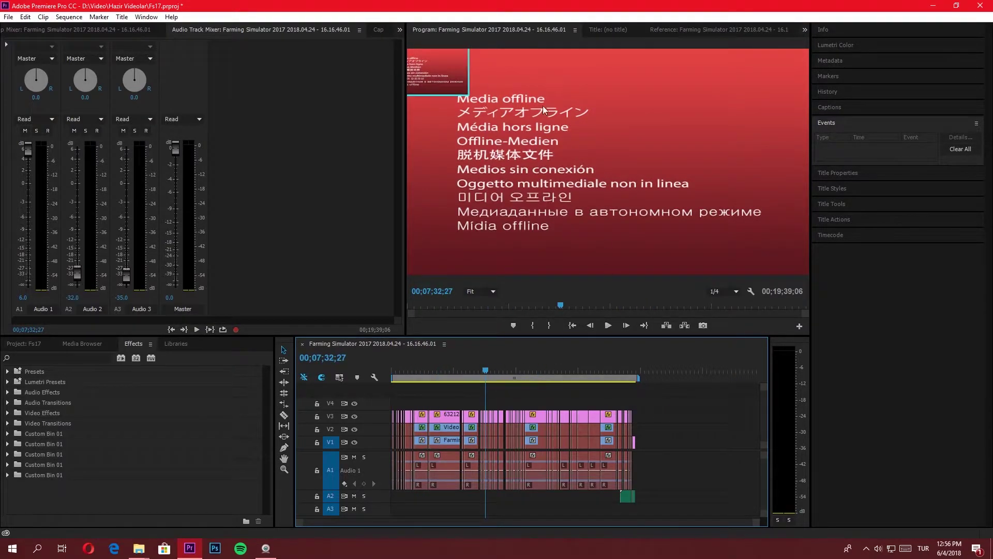
pyautogui.moveTo(565, 370); pyautogui.dragTo(621, 375)
pyautogui.press('space')
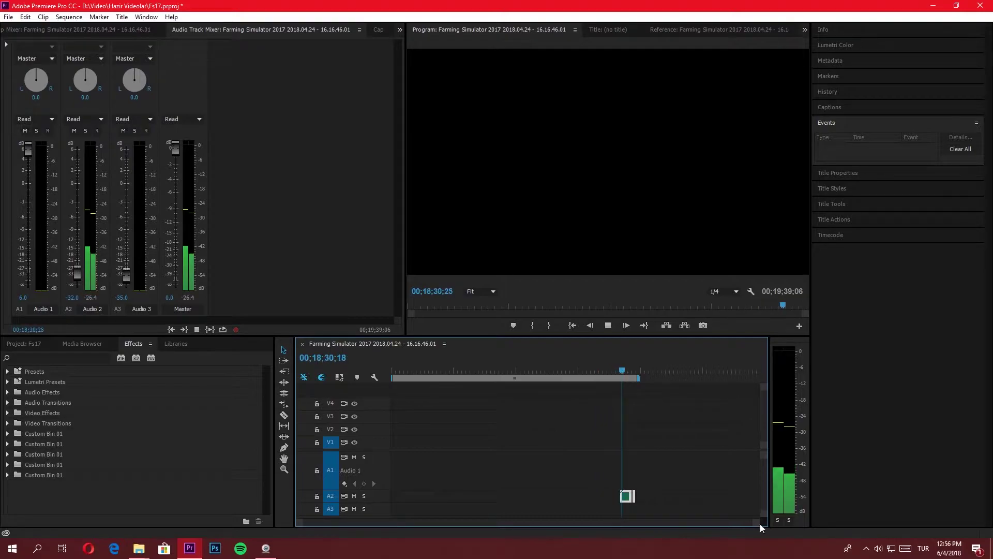
pyautogui.moveTo(759, 524); pyautogui.dragTo(666, 523)
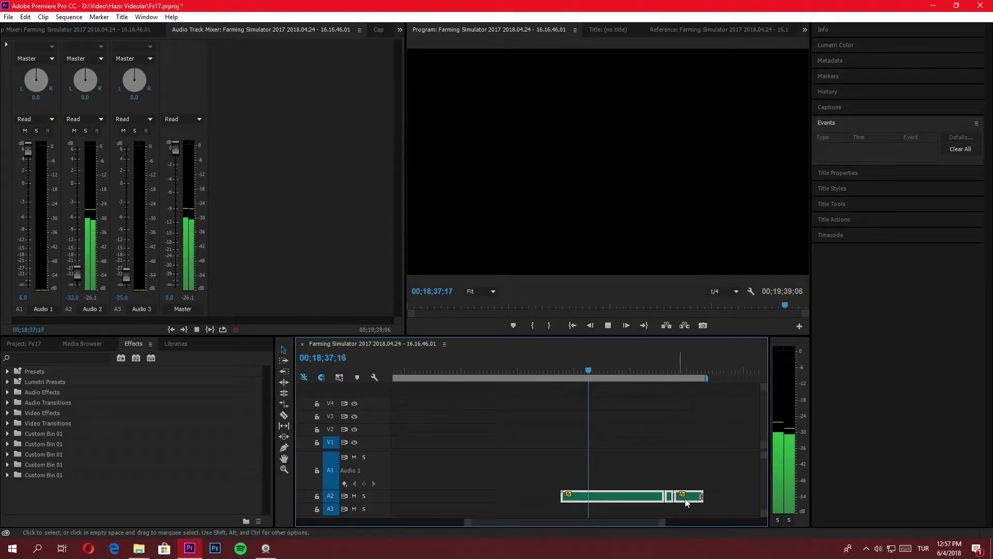
pyautogui.moveTo(735, 476); pyautogui.dragTo(623, 446)
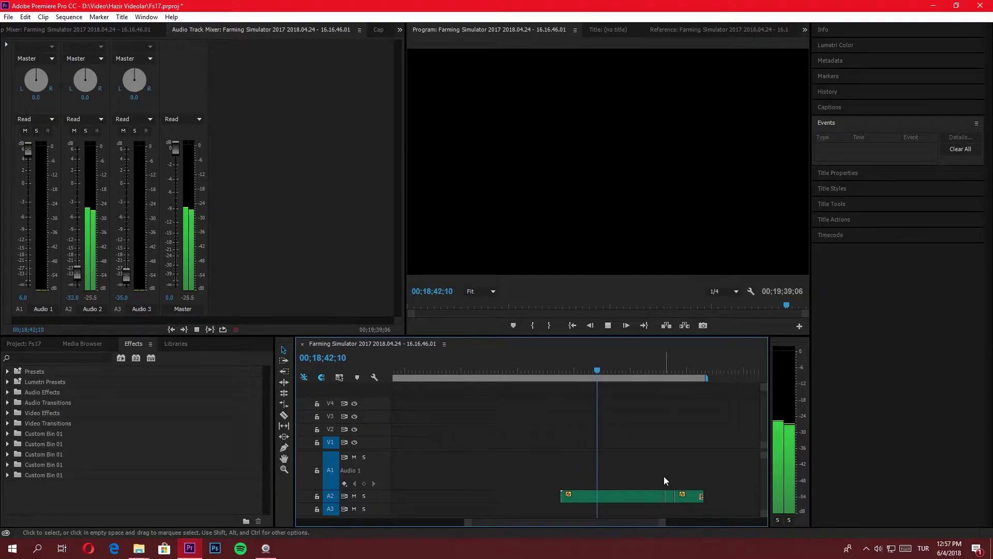
# - Zoom in and drag the short A2 audio clip later so the sequence runs to 00;29;28;29
pyautogui.click(607, 325)
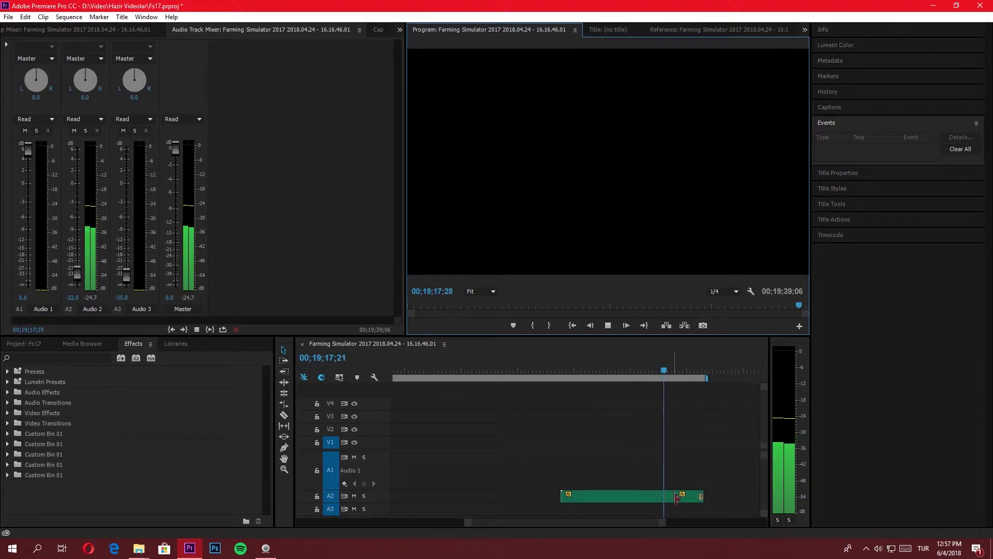
pyautogui.click(621, 518)
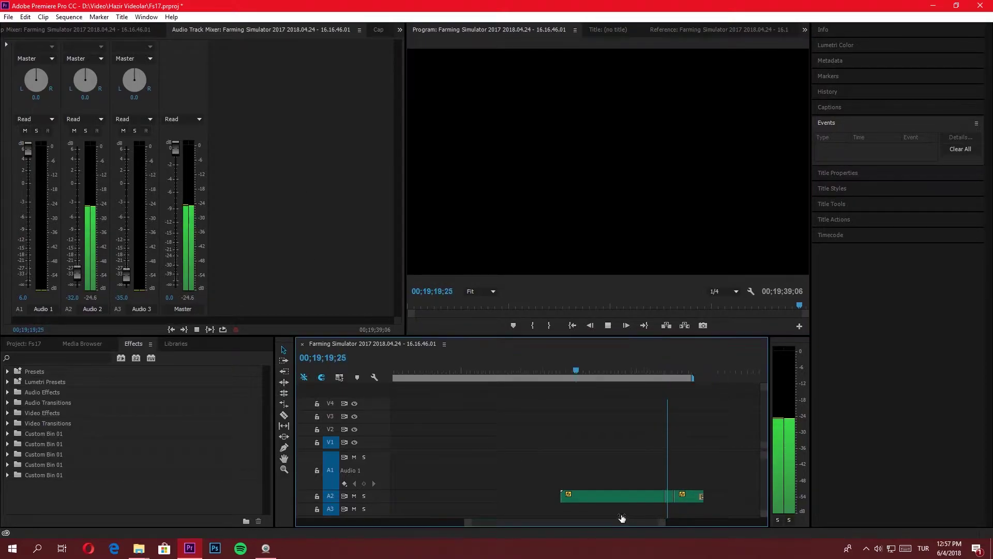
pyautogui.press('=')
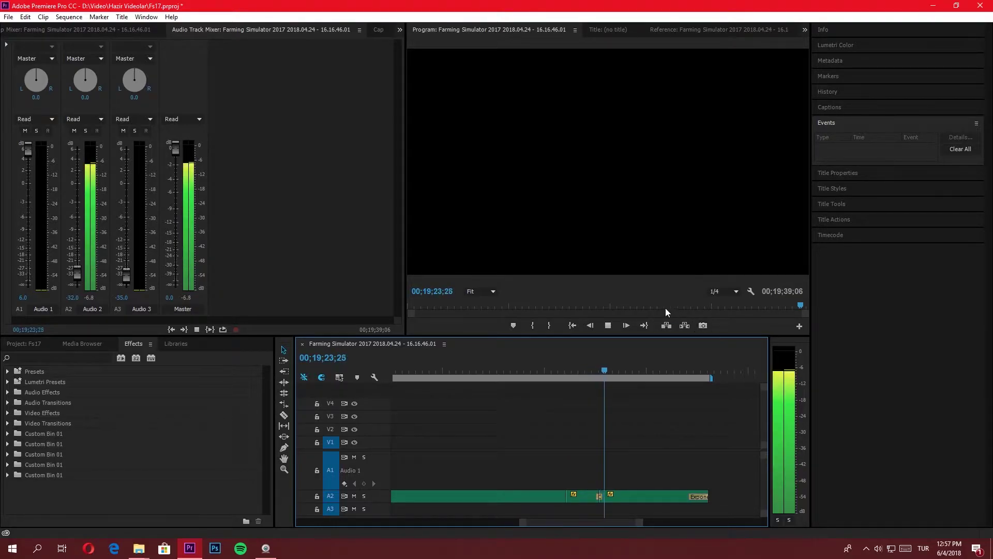
pyautogui.click(608, 325)
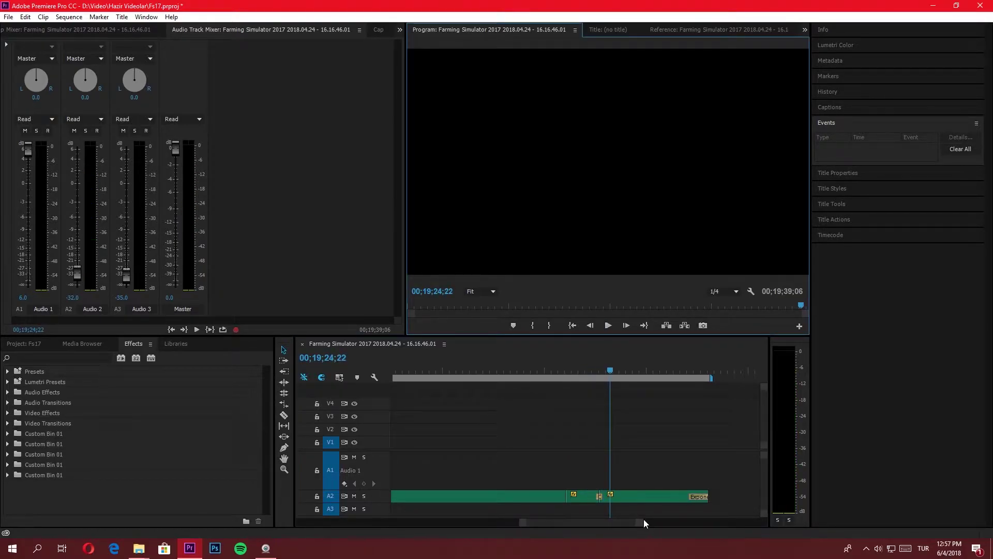
pyautogui.moveTo(643, 523); pyautogui.dragTo(899, 525)
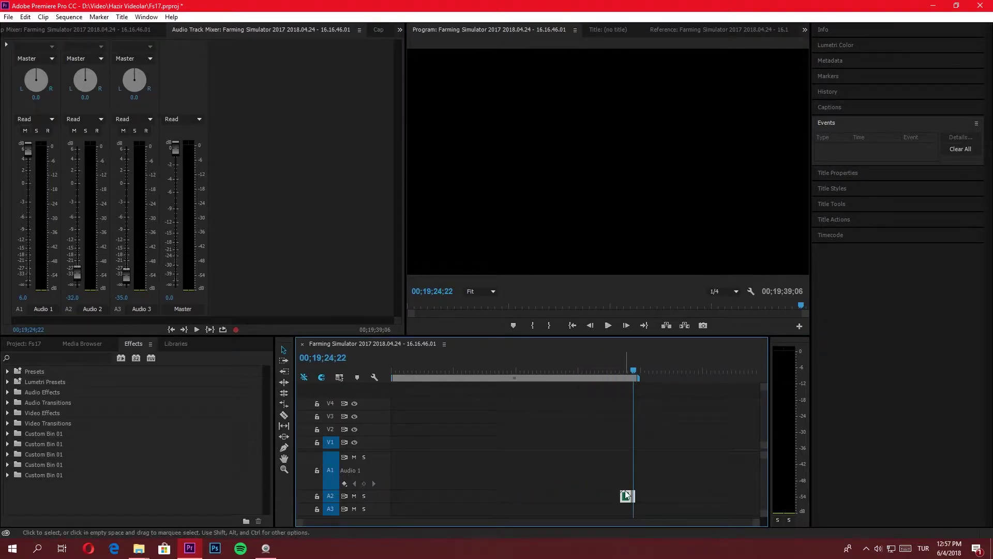
pyautogui.moveTo(743, 490); pyautogui.dragTo(749, 493)
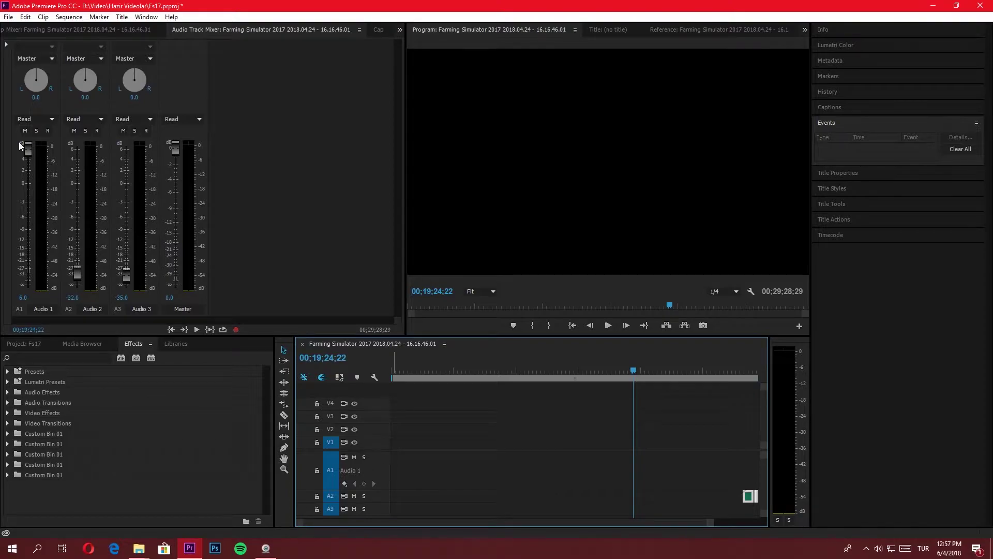
pyautogui.click(9, 17)
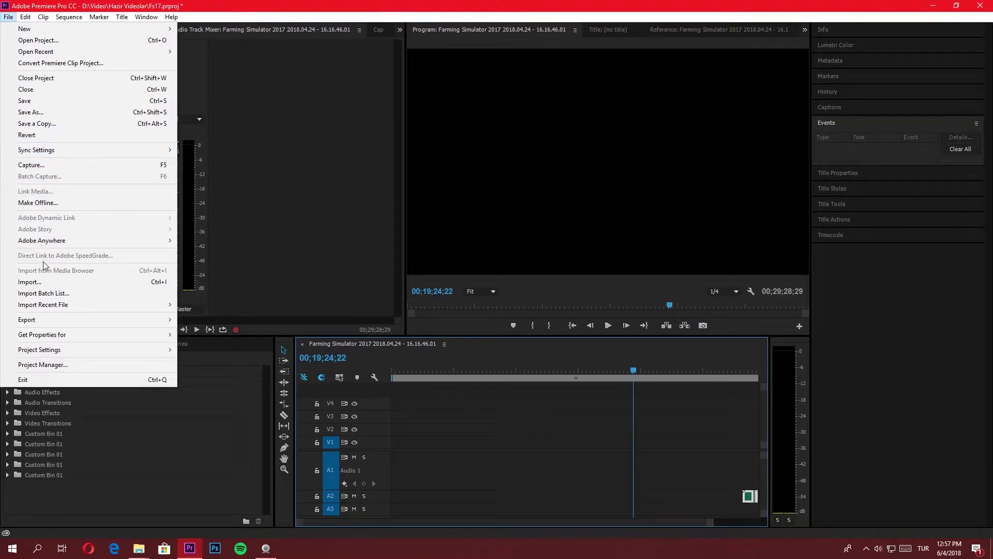
# - Import the Farming Simulator 2017 gameplay recording from its folder into the Fs17 project
pyautogui.click(32, 281)
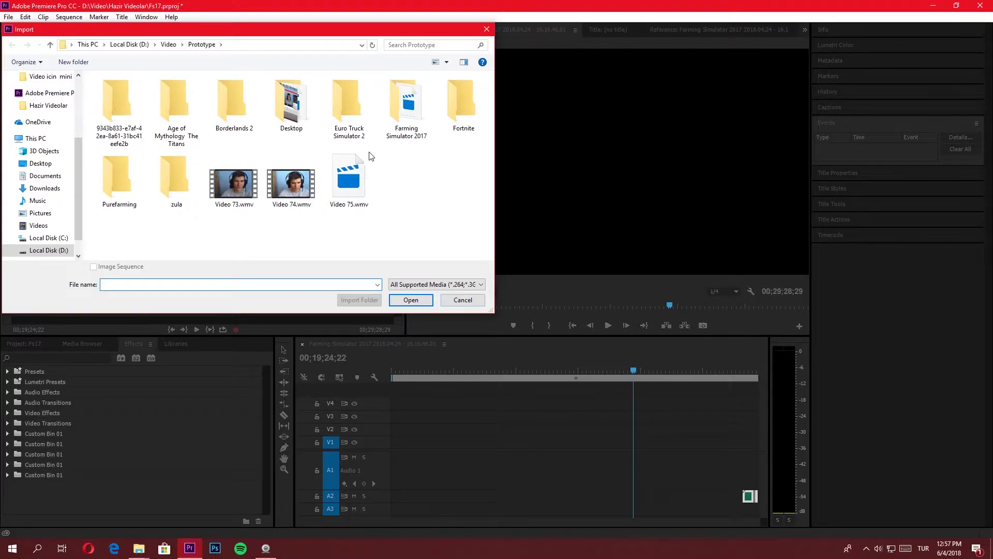
pyautogui.doubleClick(406, 109)
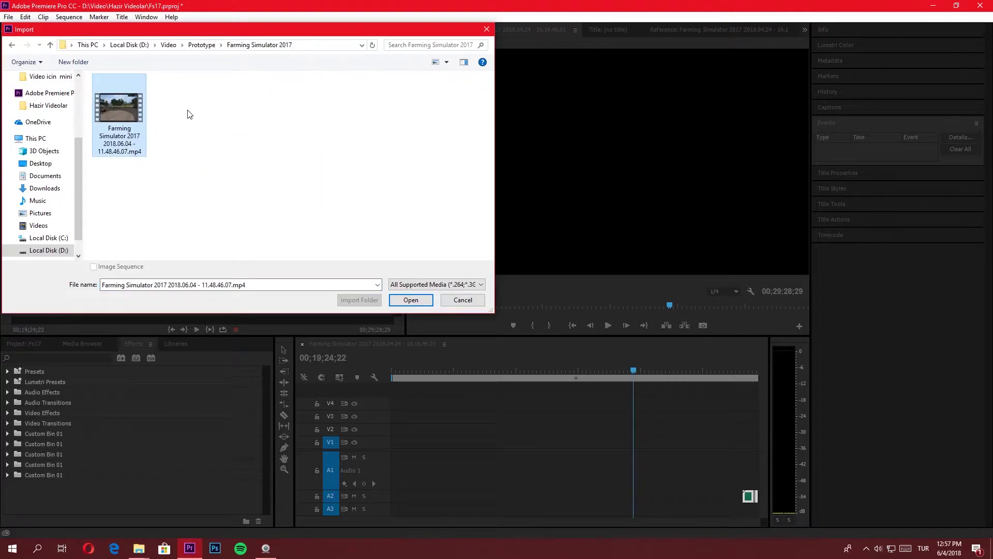
pyautogui.click(408, 299)
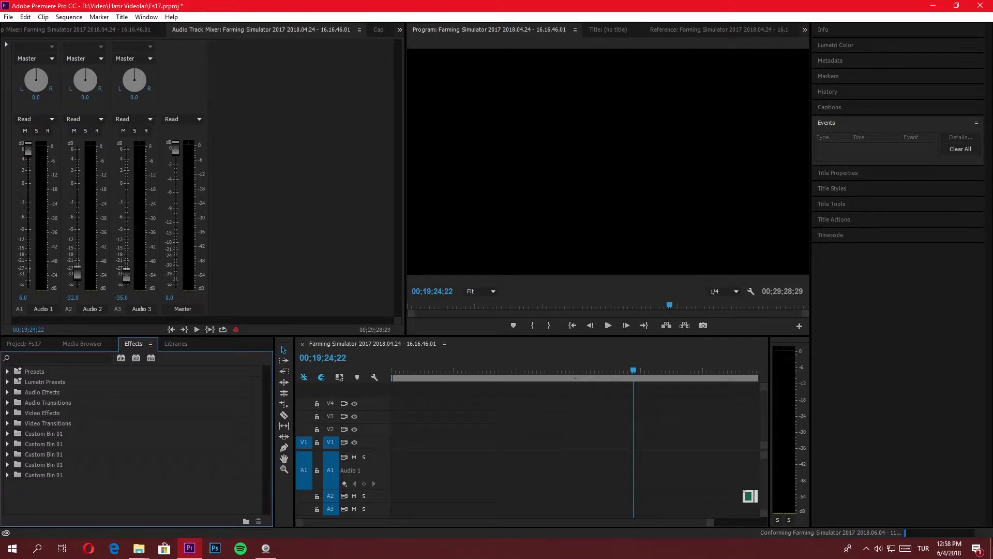
pyautogui.click(714, 525)
pyautogui.press('-')
pyautogui.press('-')
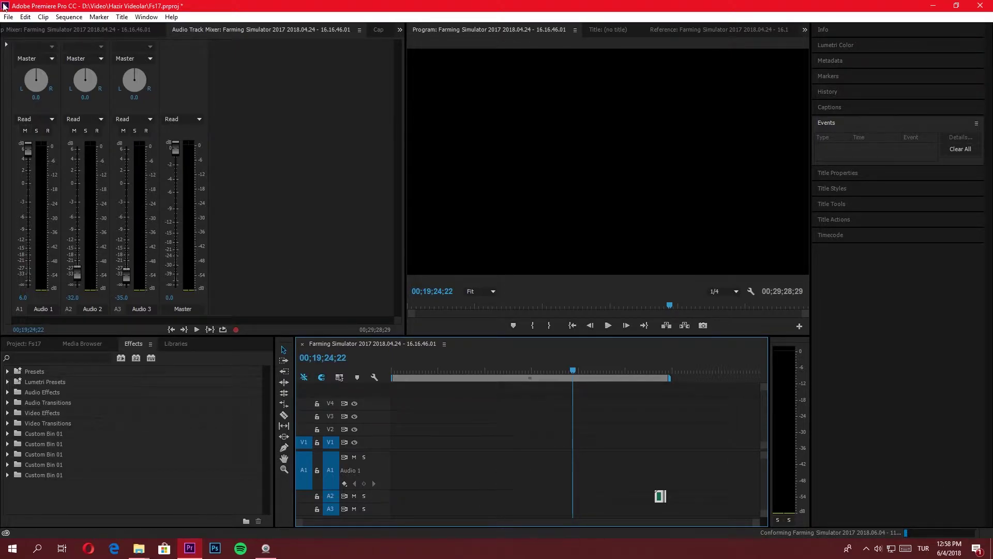
# - Import the webcam video Video 74.wmv from the Prototype folder
pyautogui.click(8, 16)
pyautogui.click(29, 281)
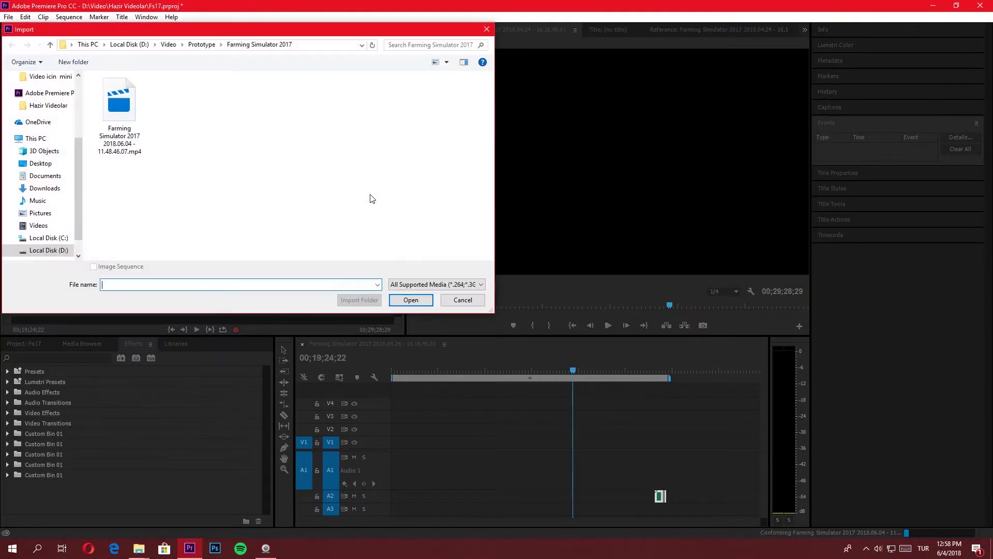
pyautogui.hotkey('alt', 'Up')
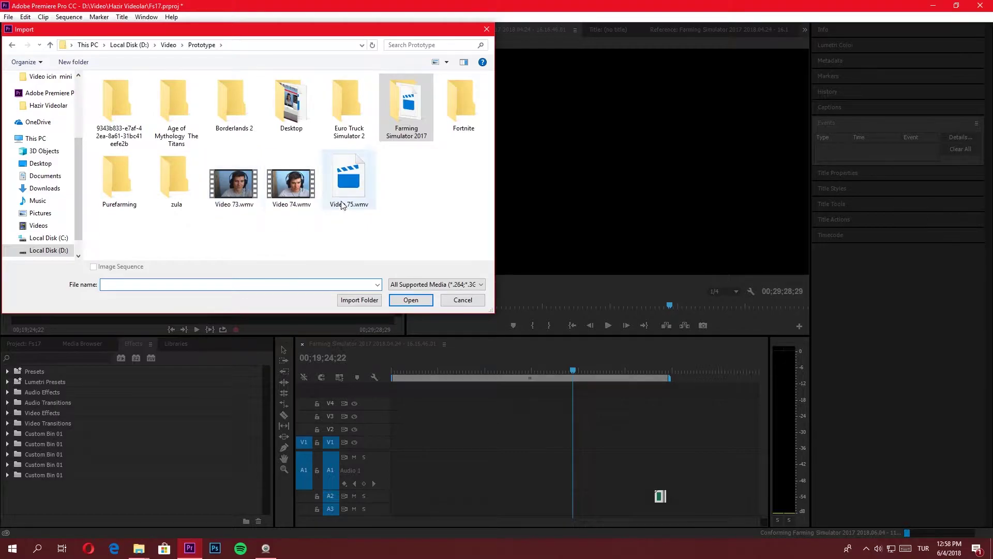
pyautogui.click(291, 184)
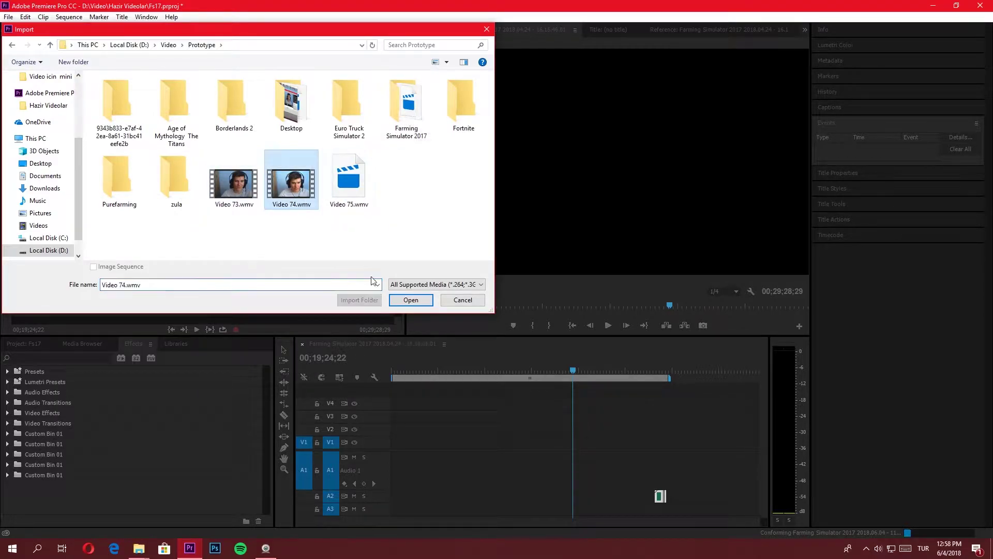
pyautogui.click(410, 300)
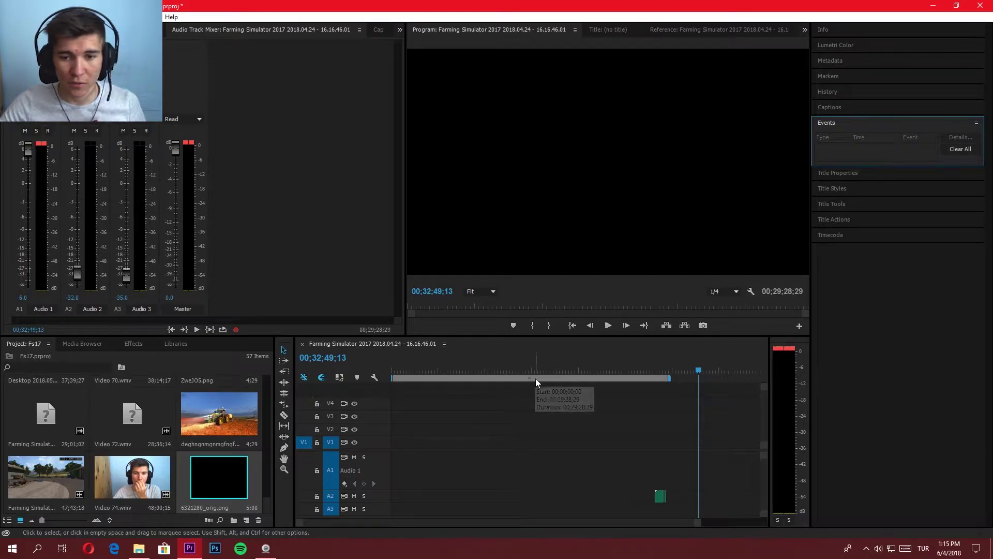
# - Push the small A2 clip right, then place the gameplay on V1/A1 and Video 74.wmv on V2/A2 at 0
pyautogui.moveTo(700, 523); pyautogui.dragTo(829, 515)
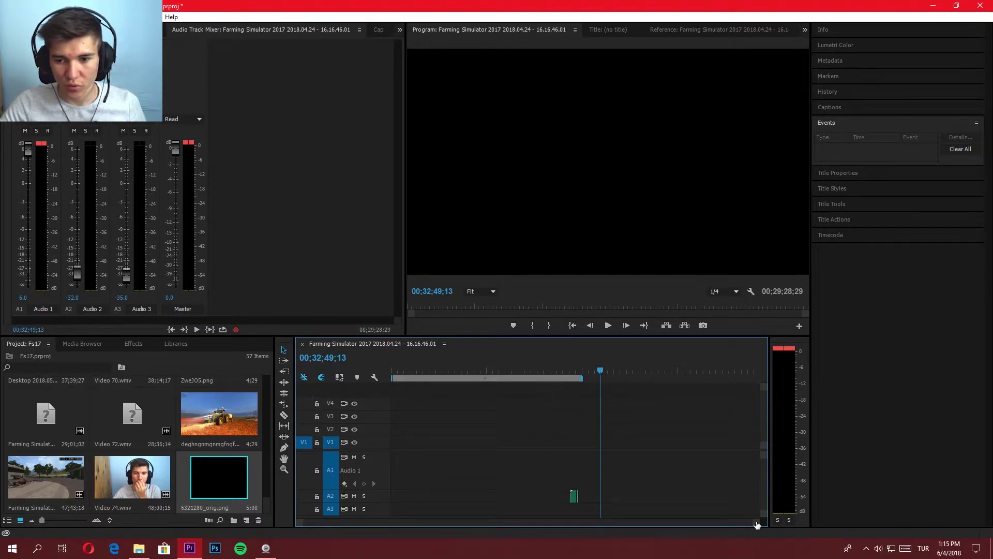
pyautogui.click(574, 495)
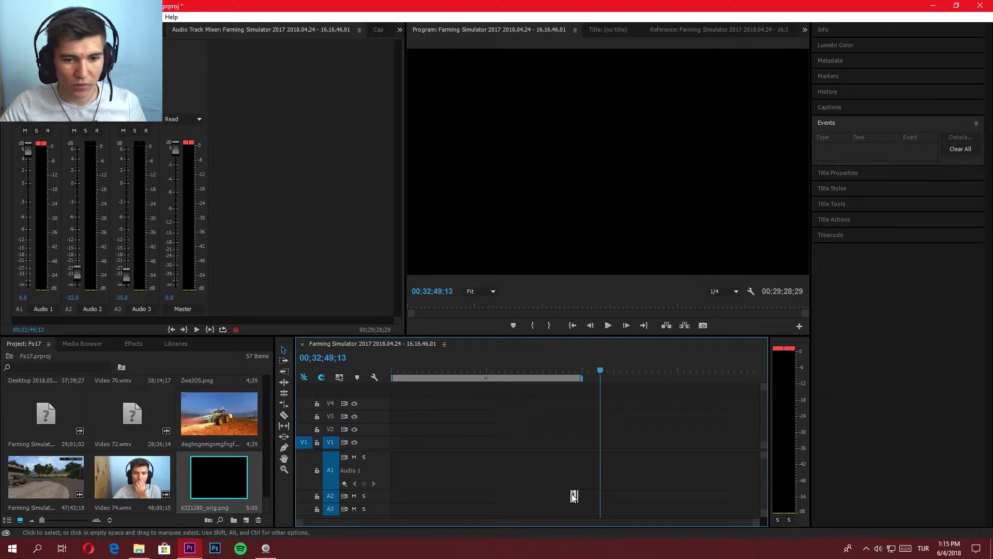
pyautogui.moveTo(574, 495); pyautogui.dragTo(755, 499)
pyautogui.moveTo(40, 489); pyautogui.dragTo(413, 443)
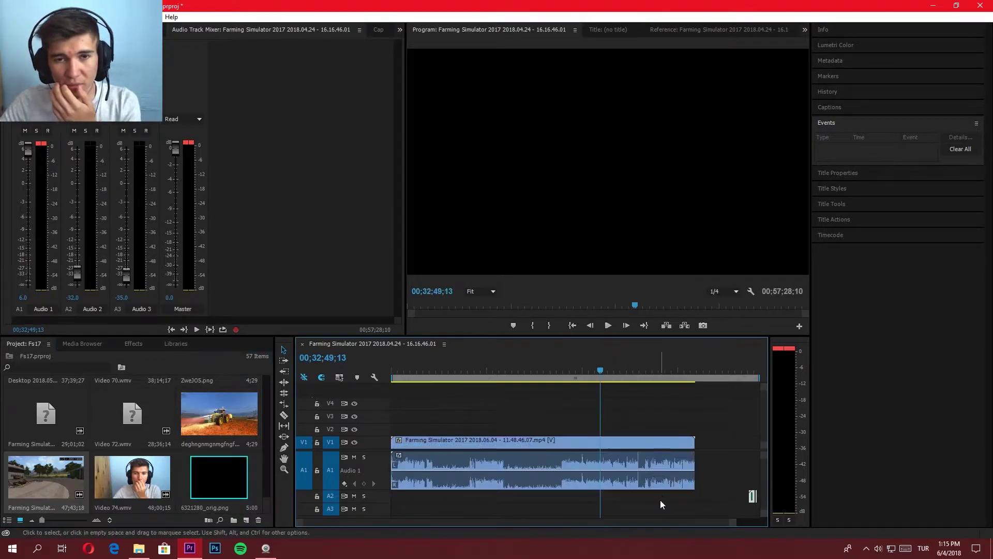
pyautogui.moveTo(145, 483); pyautogui.dragTo(408, 429)
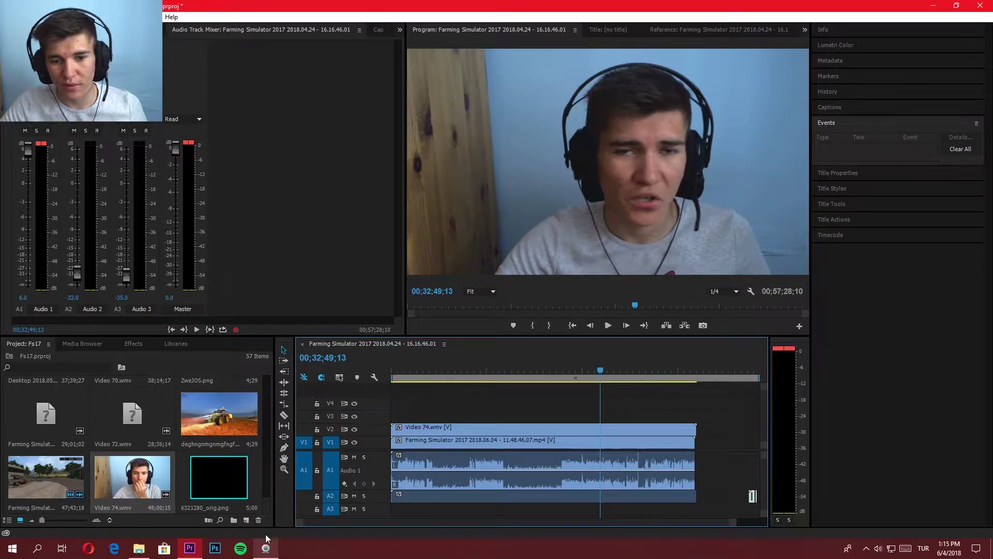
# - Enlarge the A2 track to reveal Video 74.wmv's waveform and scrub back through the footage
pyautogui.moveTo(734, 523); pyautogui.dragTo(716, 522)
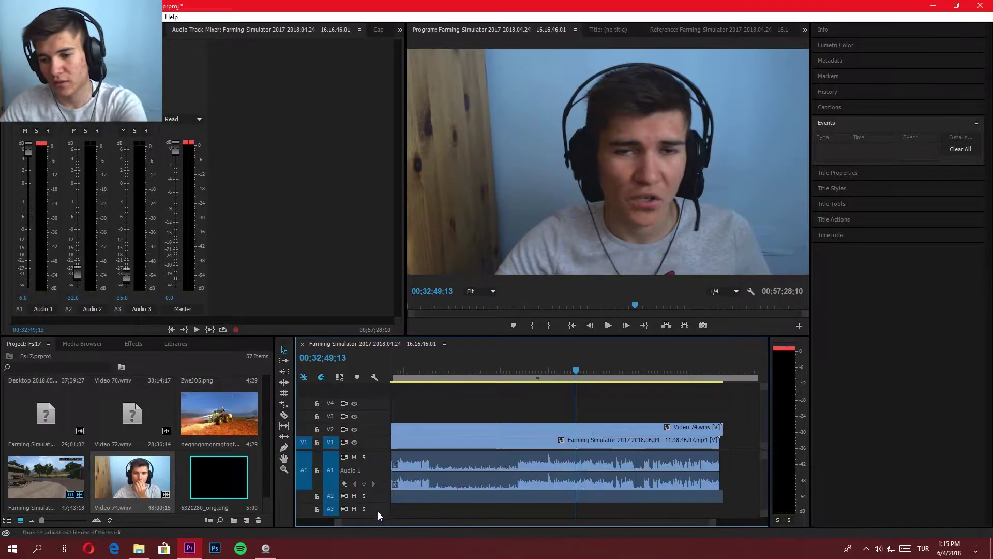
pyautogui.doubleClick(384, 498)
pyautogui.moveTo(514, 370); pyautogui.dragTo(398, 370)
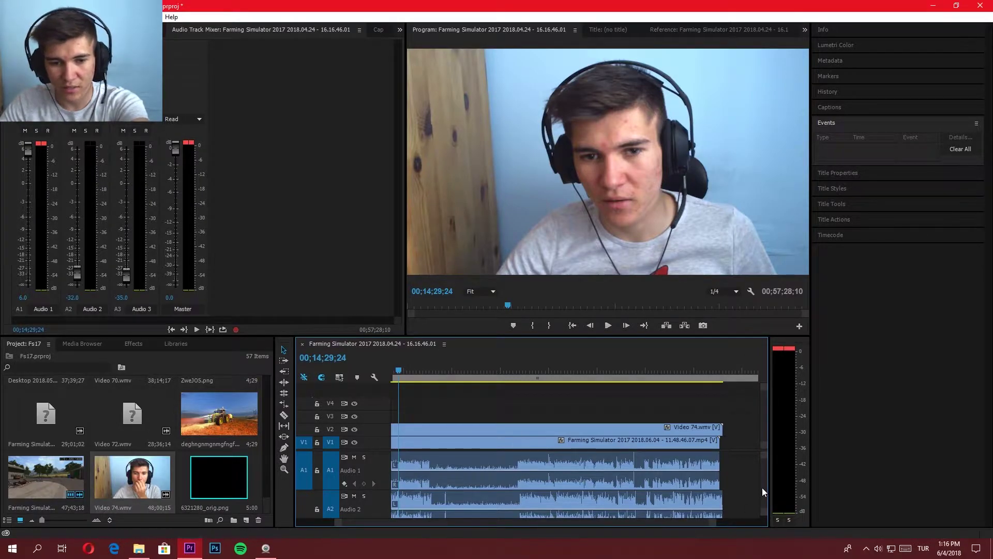
pyautogui.scroll(-1, 762, 487)
pyautogui.scroll(-1, 765, 474)
pyautogui.scroll(1, 765, 473)
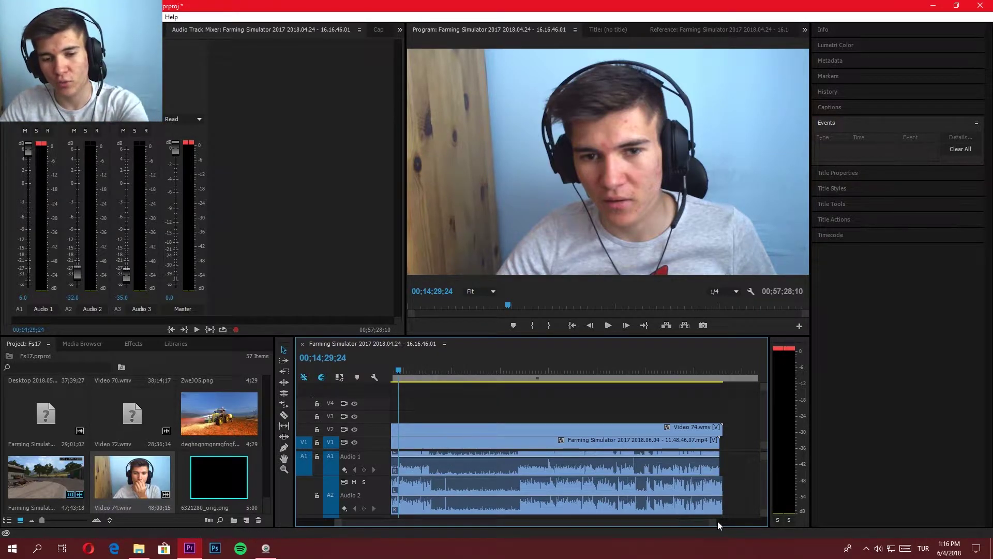
pyautogui.moveTo(716, 522); pyautogui.dragTo(640, 521)
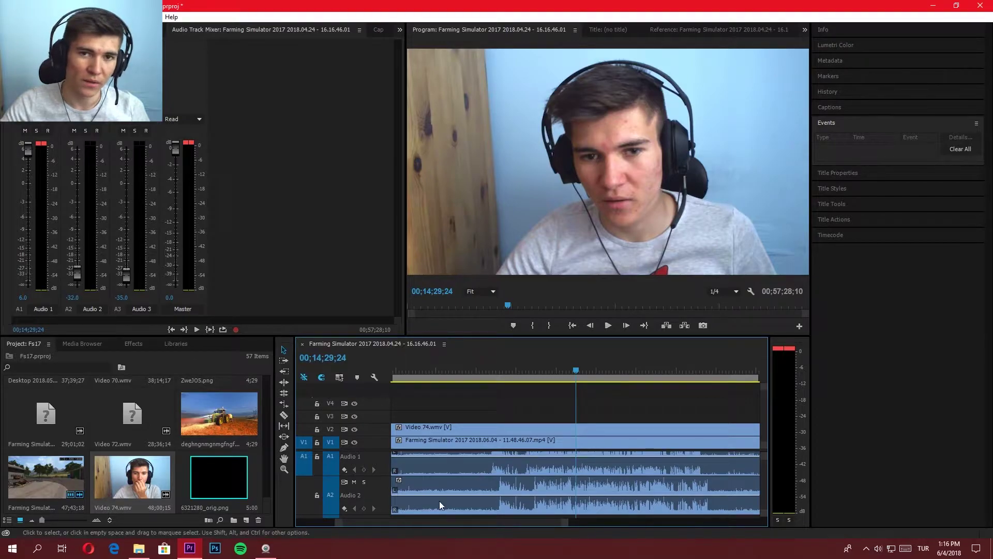
# - Play from about 13 seconds to 00;00;14;08, then step back to cut frame 14;07
pyautogui.click(402, 370)
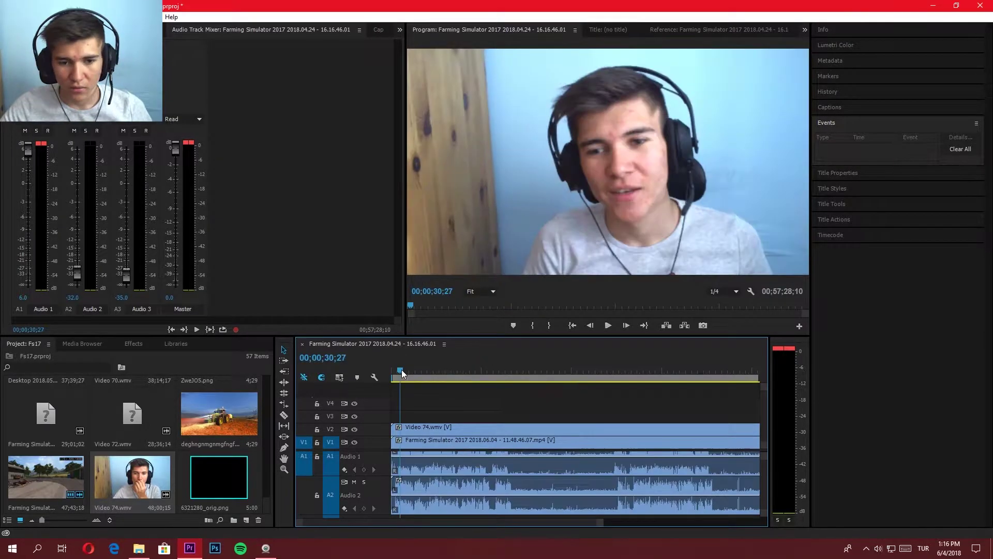
pyautogui.moveTo(602, 524)
pyautogui.mouseDown()
pyautogui.moveTo(728, 518)
pyautogui.moveTo(462, 518)
pyautogui.mouseUp()
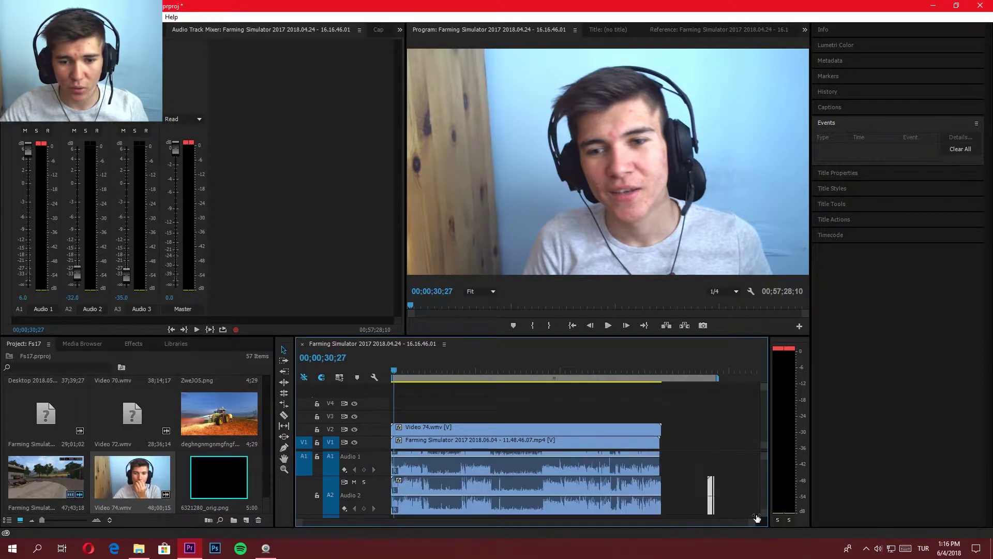
pyautogui.press('Home')
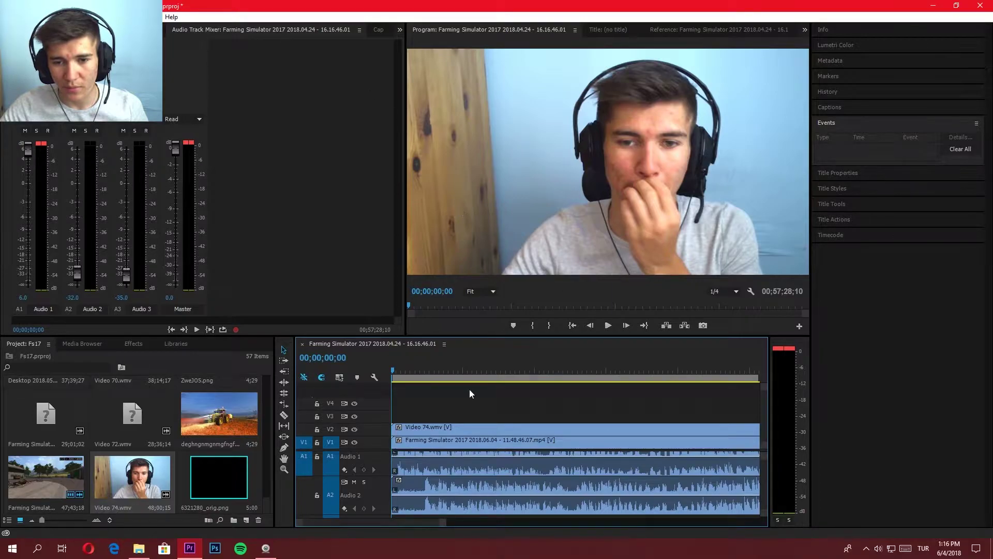
pyautogui.moveTo(397, 376); pyautogui.dragTo(403, 375)
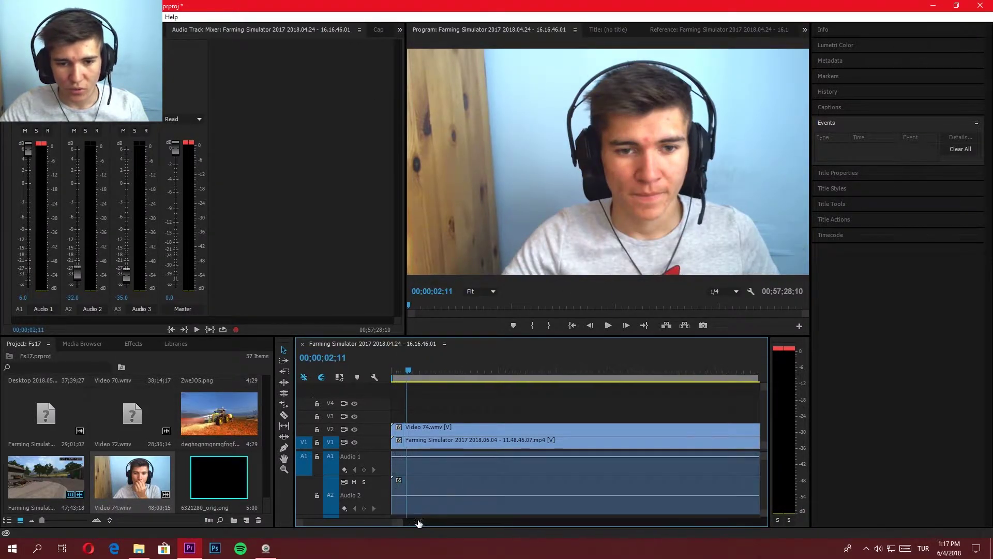
pyautogui.click(485, 370)
pyautogui.press('space')
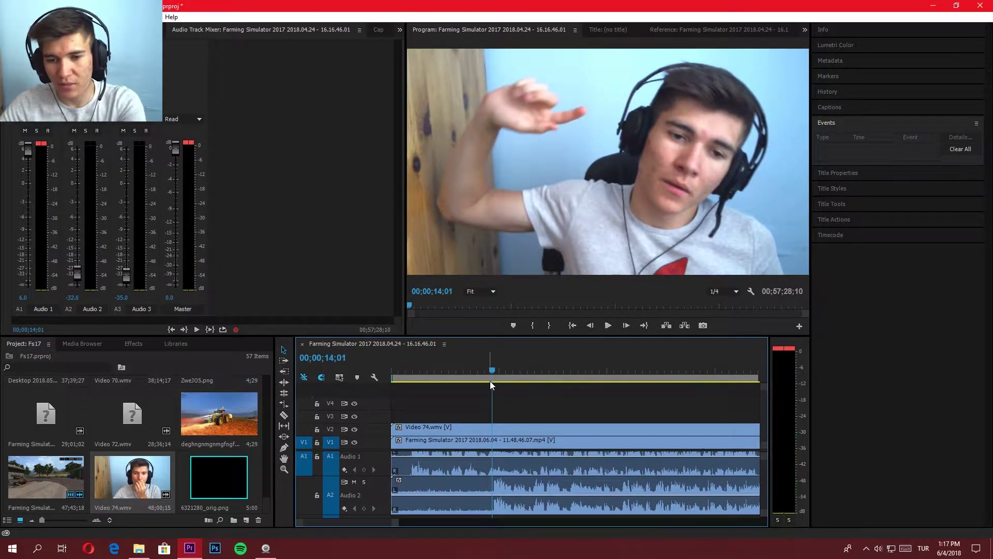
pyautogui.moveTo(397, 523); pyautogui.dragTo(362, 523)
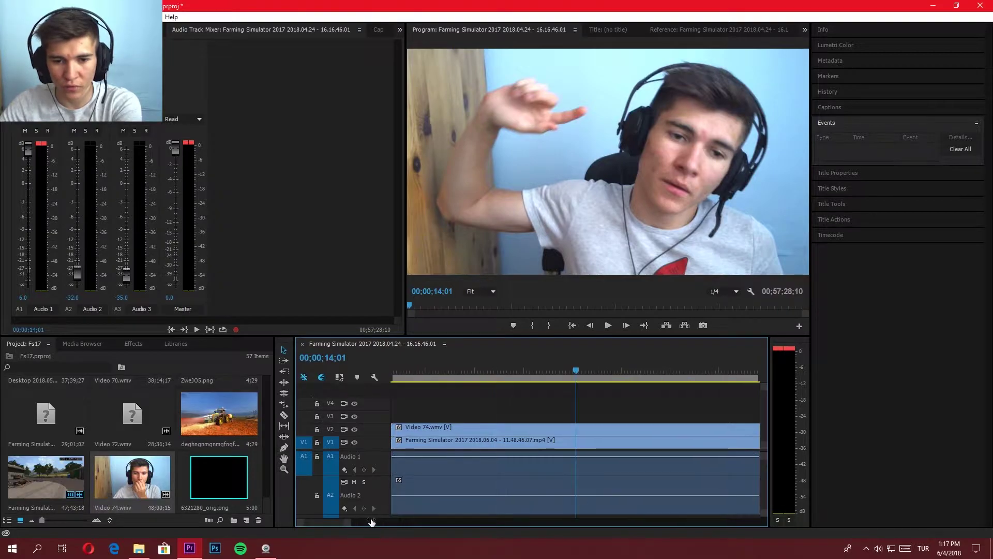
pyautogui.moveTo(580, 382); pyautogui.dragTo(640, 365)
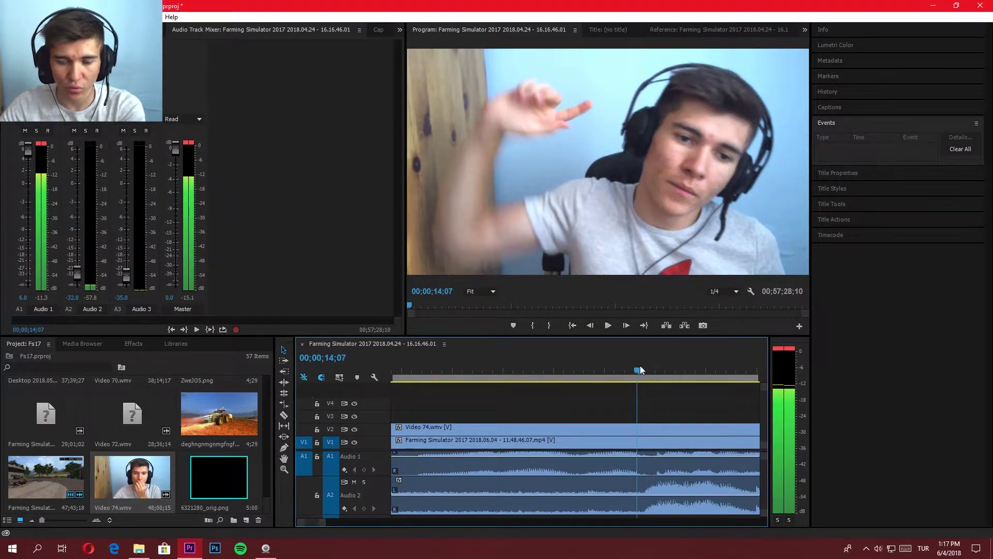
pyautogui.press('c')
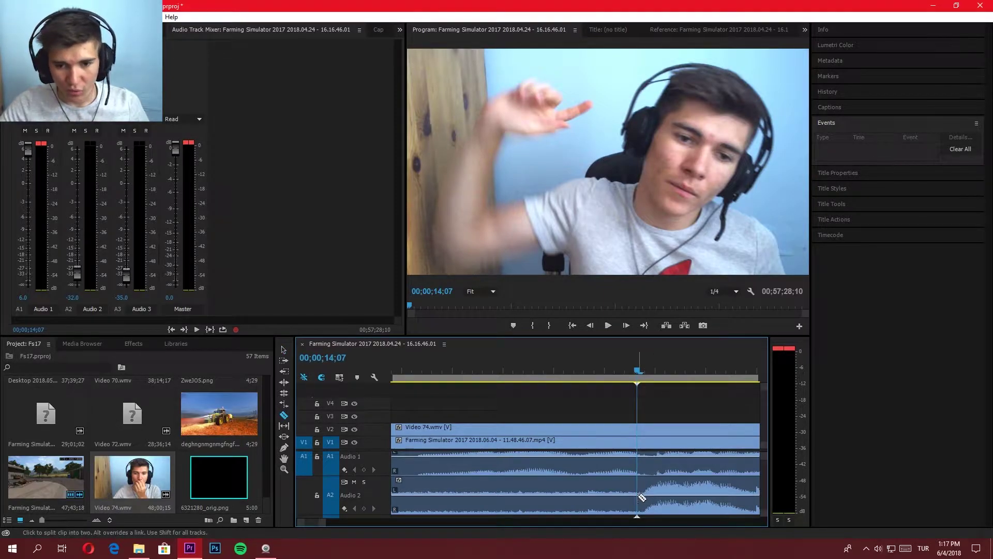
# - Razor the facecam clip and its audio at 14;07 and delete the piece before the cut
pyautogui.click(357, 377)
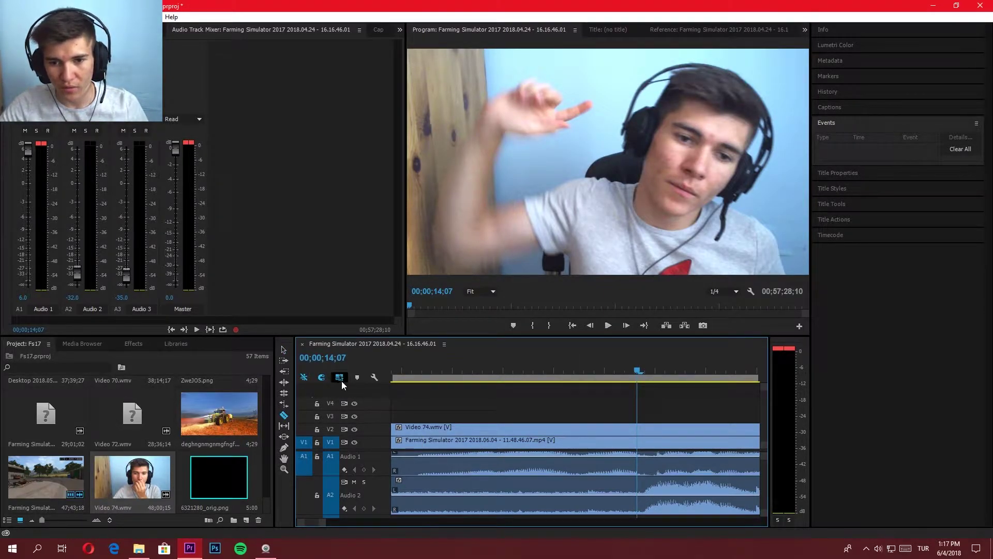
pyautogui.click(637, 486)
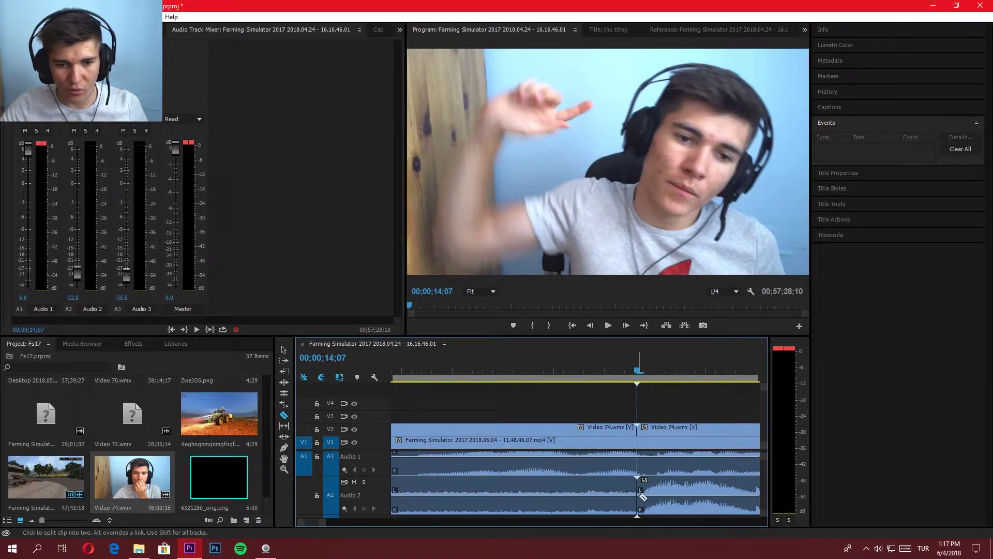
pyautogui.press('v')
pyautogui.click(606, 495)
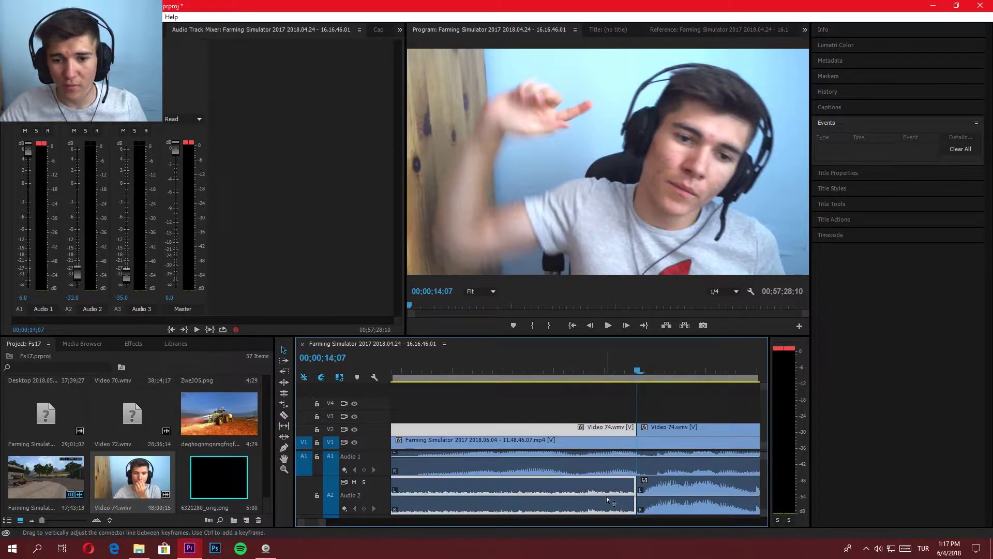
pyautogui.press('Delete')
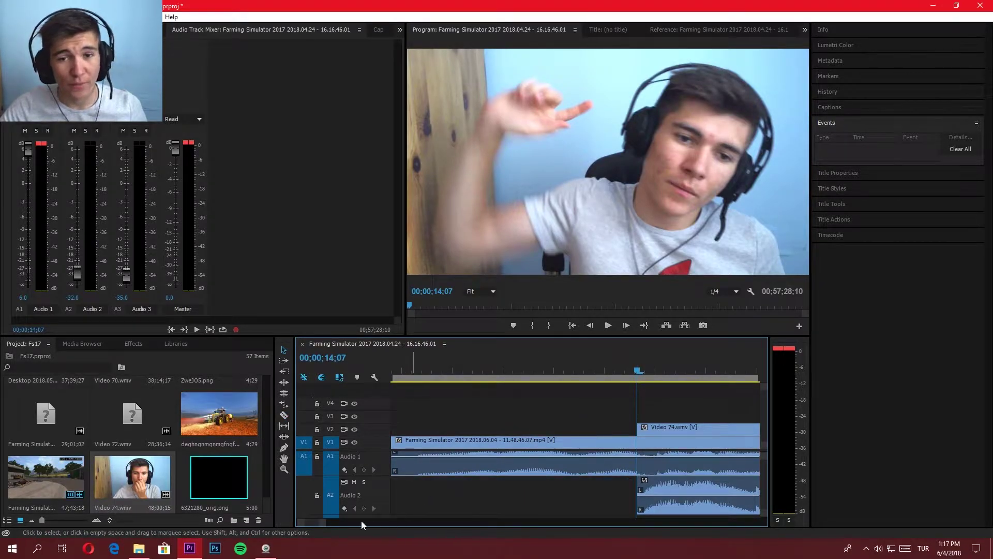
# - Slide the trimmed Video 74.wmv clip toward the sequence start
pyautogui.press('-')
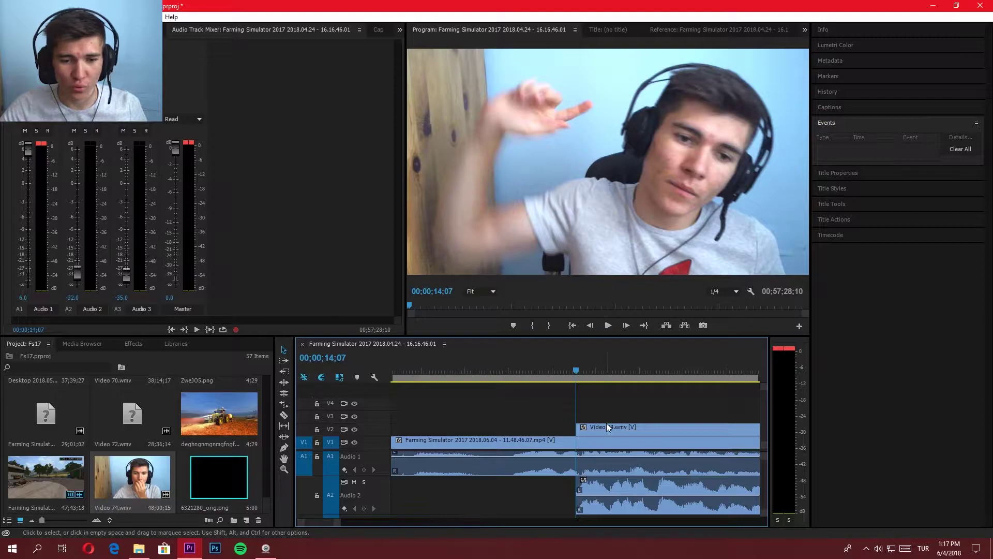
pyautogui.moveTo(607, 425); pyautogui.dragTo(548, 430)
pyautogui.moveTo(587, 371); pyautogui.dragTo(519, 379)
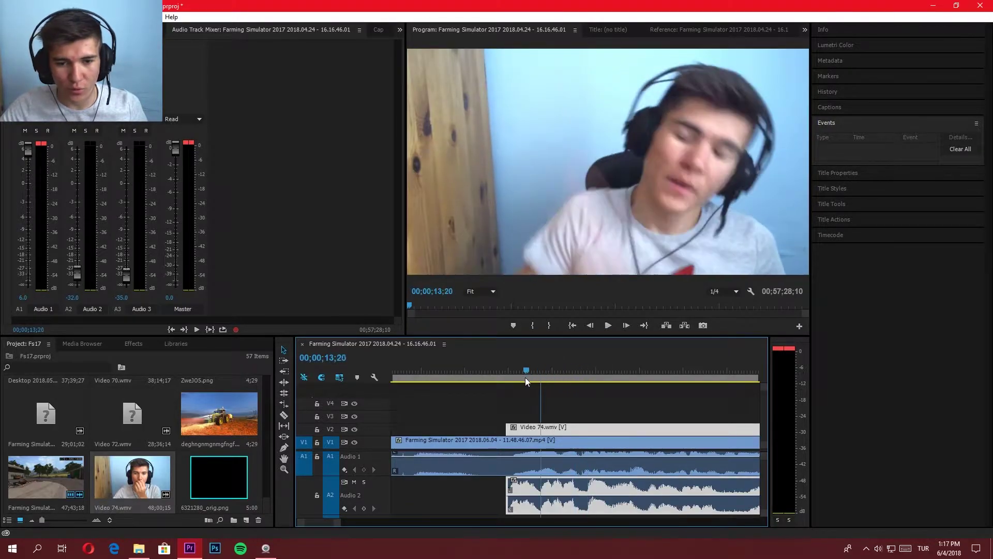
pyautogui.moveTo(331, 517); pyautogui.dragTo(394, 521)
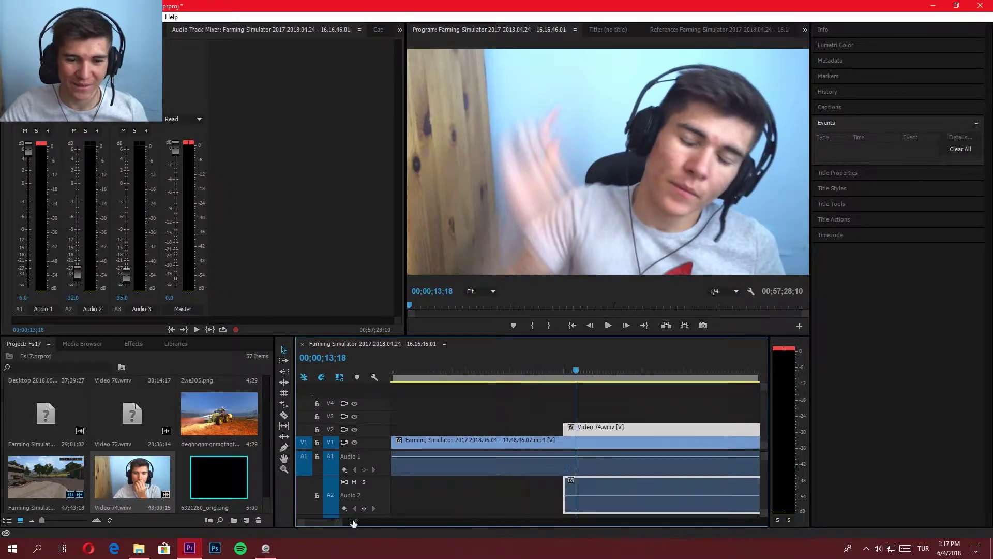
pyautogui.moveTo(525, 486)
pyautogui.mouseDown()
pyautogui.moveTo(451, 445)
pyautogui.moveTo(460, 445)
pyautogui.mouseUp()
pyautogui.click(421, 374)
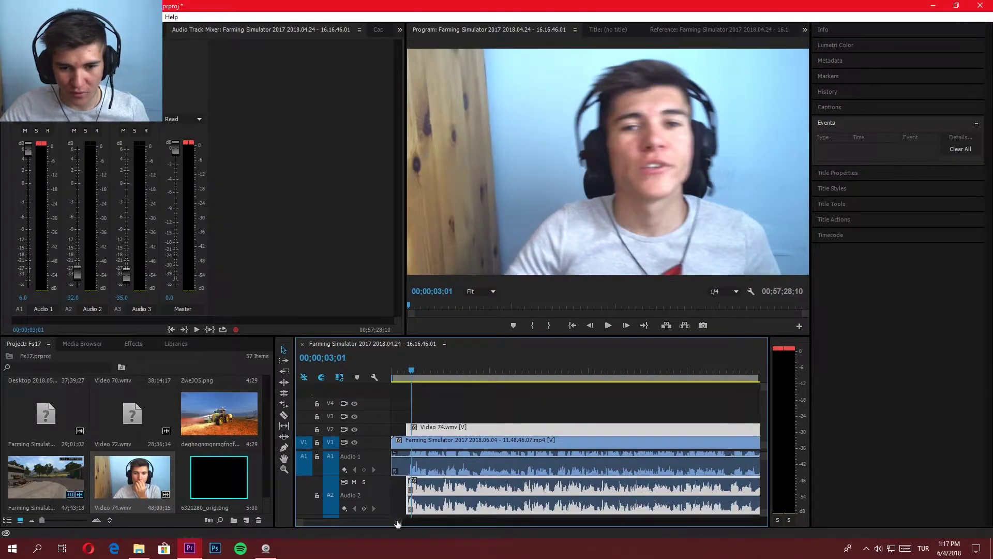
pyautogui.press('=')
pyautogui.press('=')
pyautogui.press('=')
pyautogui.hotkey('ctrl', 'z')
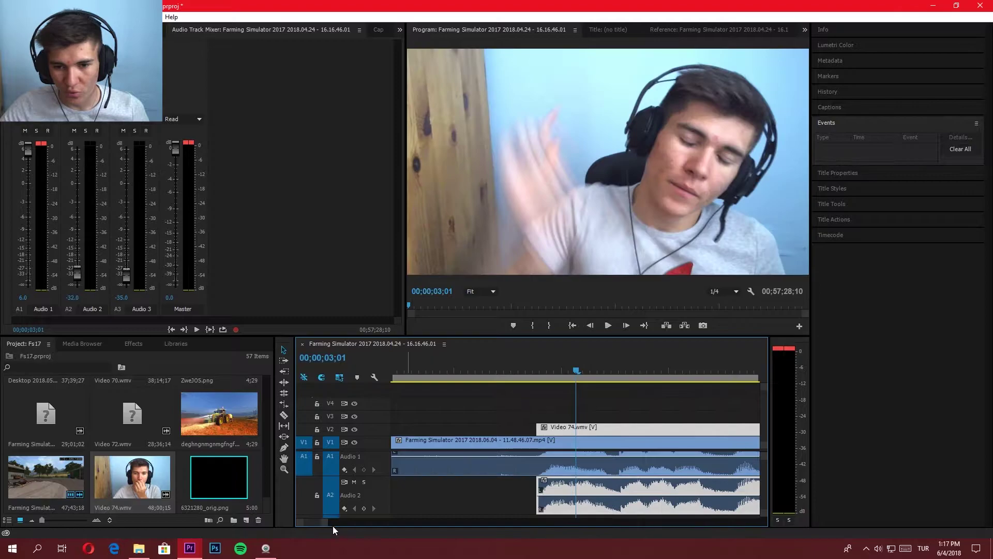
pyautogui.hotkey('ctrl', 'shift', 'z')
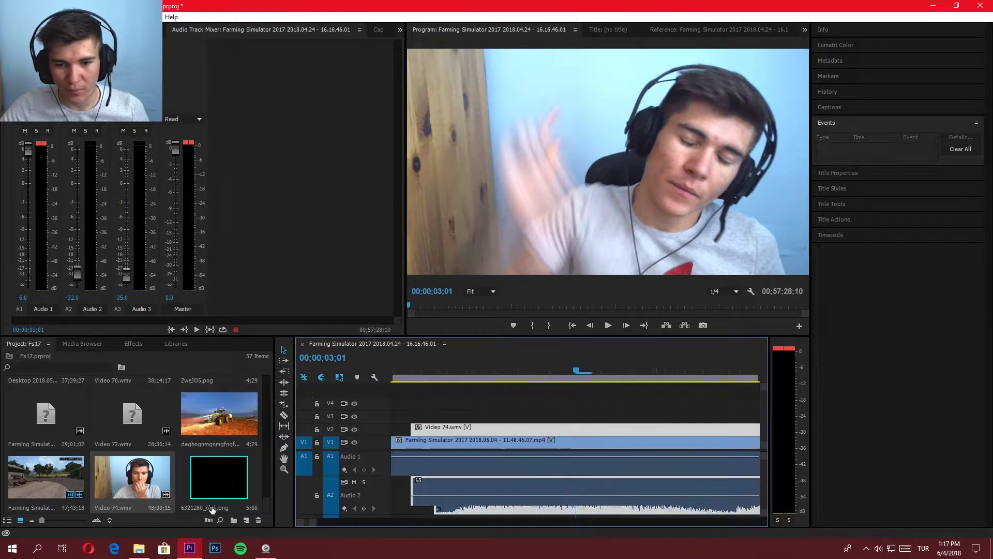
# - Try shifting the facecam clip slightly later, undo it, and check 00;00;03;09
pyautogui.moveTo(455, 368); pyautogui.dragTo(441, 368)
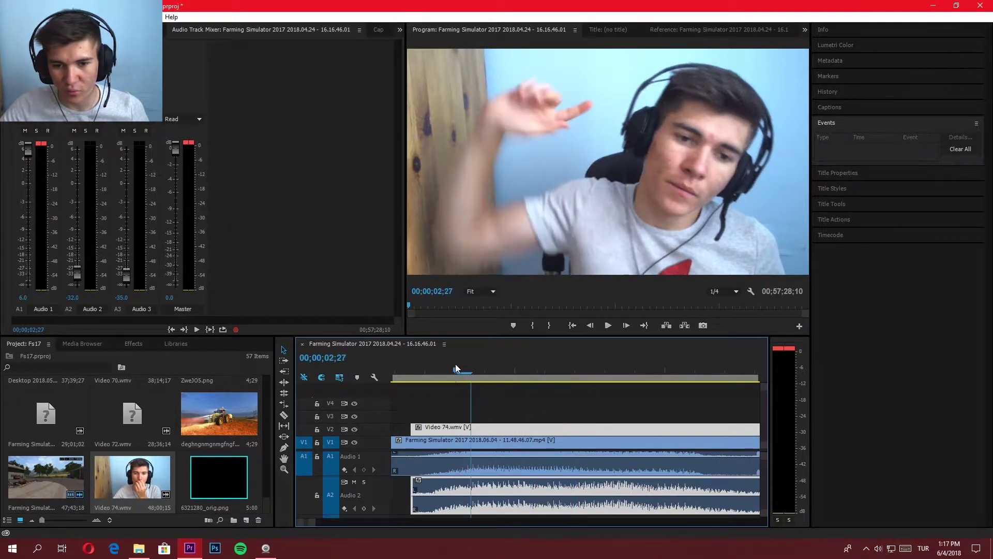
pyautogui.click(399, 408)
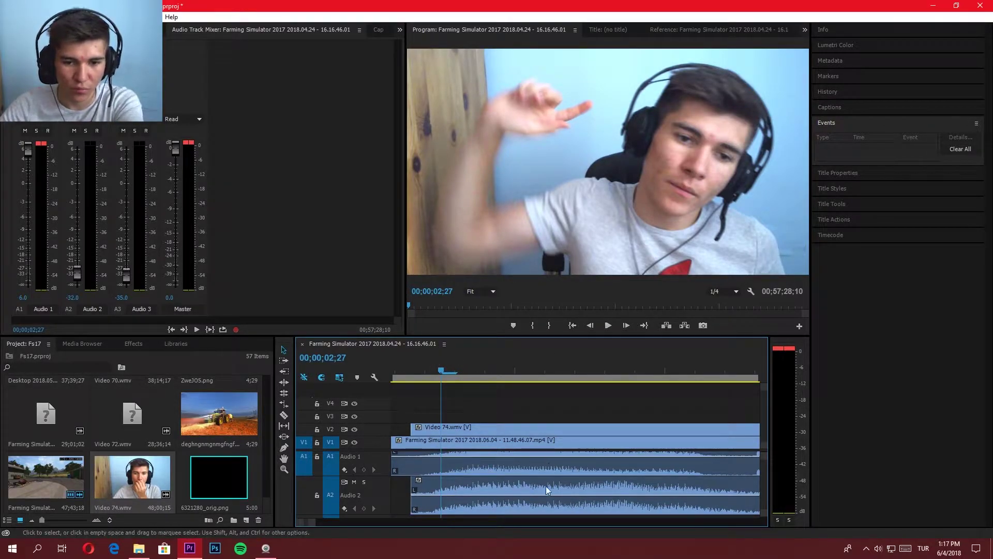
pyautogui.moveTo(451, 497); pyautogui.dragTo(470, 483)
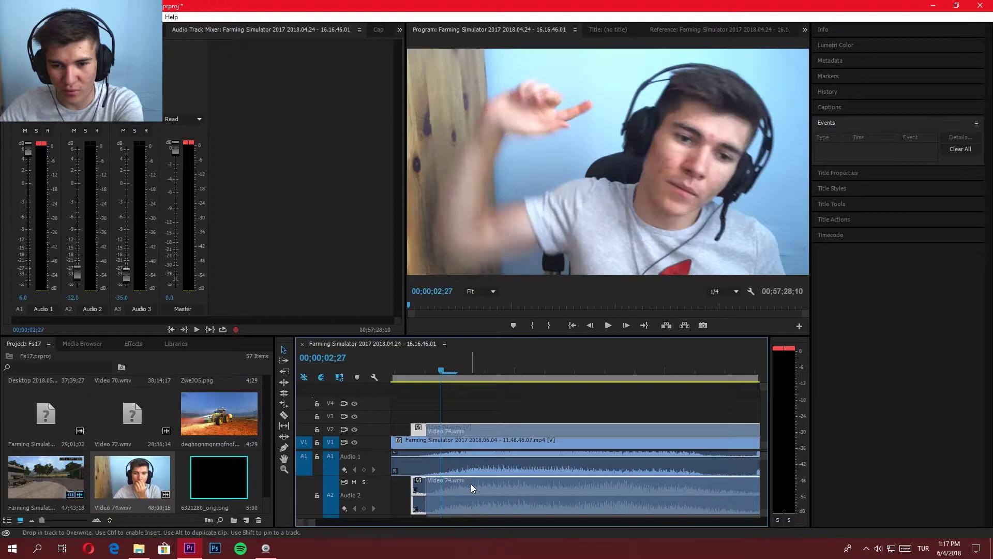
pyautogui.hotkey('ctrl', 'z')
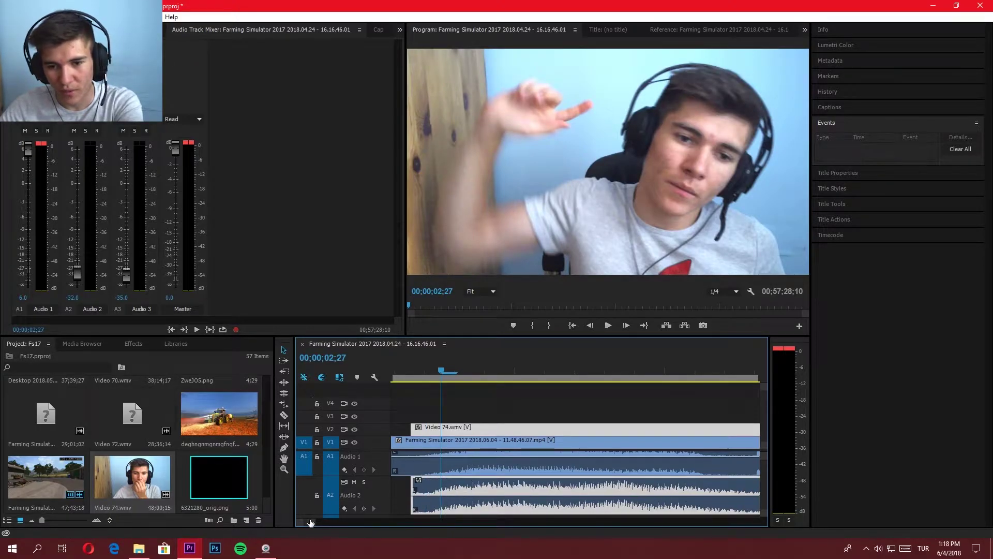
pyautogui.scroll(3, 310, 522)
pyautogui.click(632, 371)
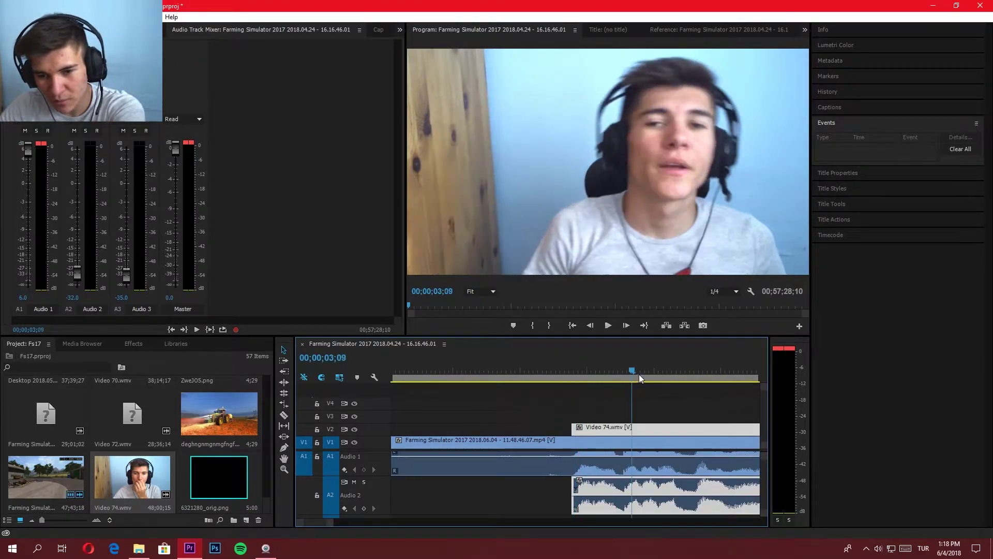
pyautogui.scroll(-3, 306, 521)
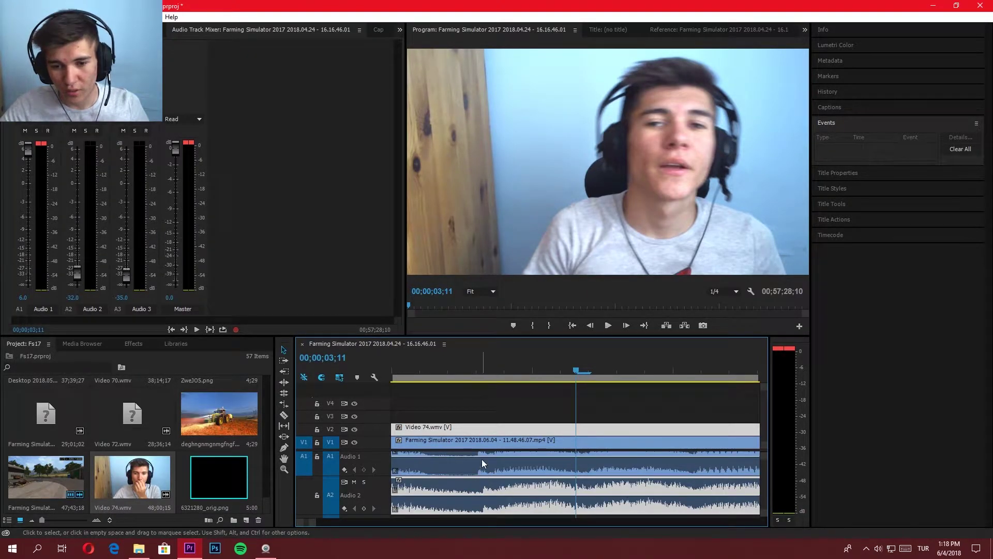
# - Fine-tune the facecam clip's position around 00;00;03;07, previewing frames back to 00;00;02;24
pyautogui.moveTo(521, 370); pyautogui.dragTo(478, 370)
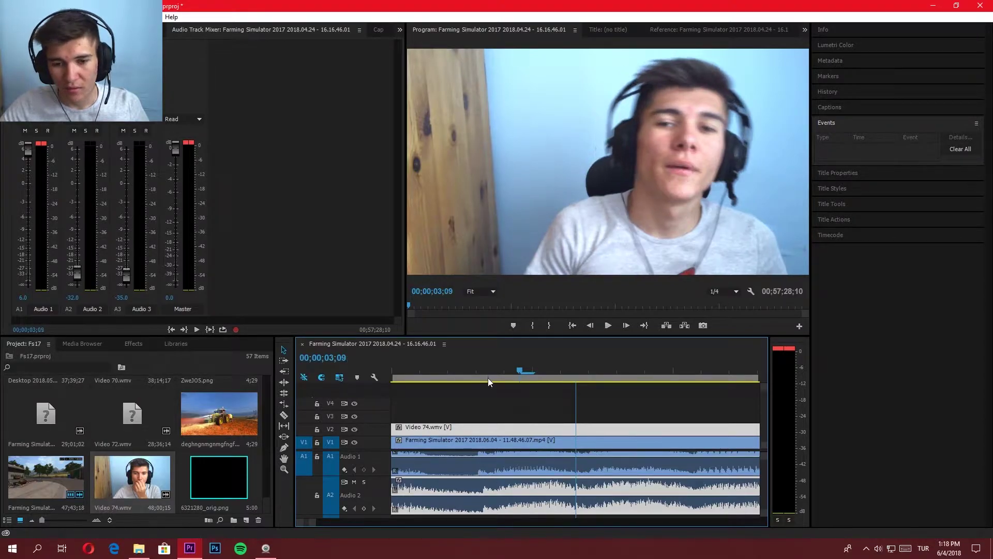
pyautogui.press('=')
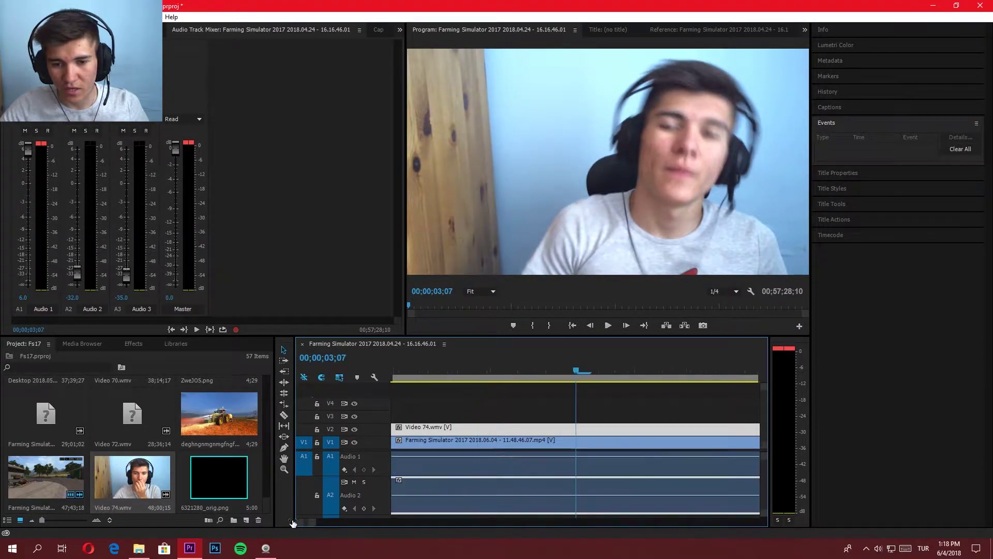
pyautogui.moveTo(594, 483); pyautogui.dragTo(601, 483)
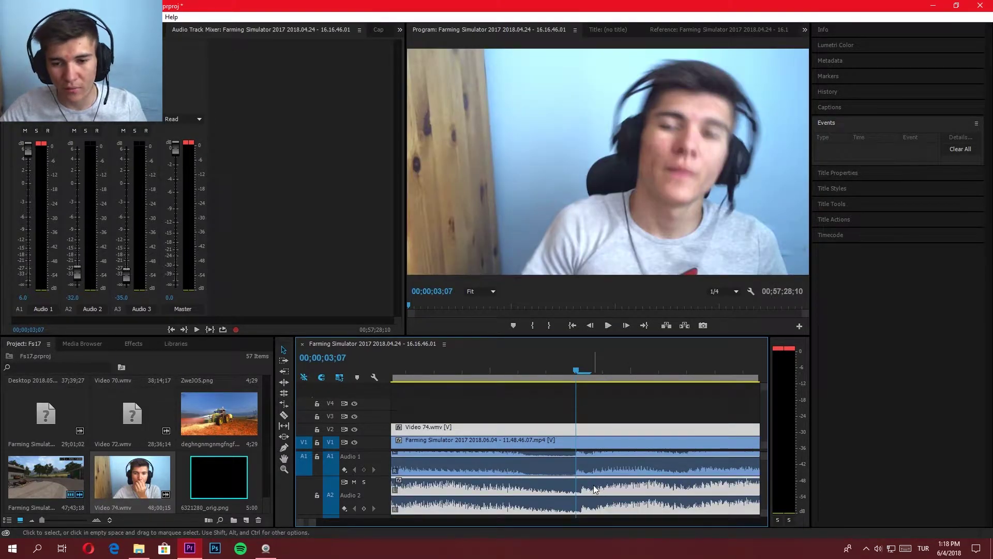
pyautogui.moveTo(594, 379); pyautogui.dragTo(597, 381)
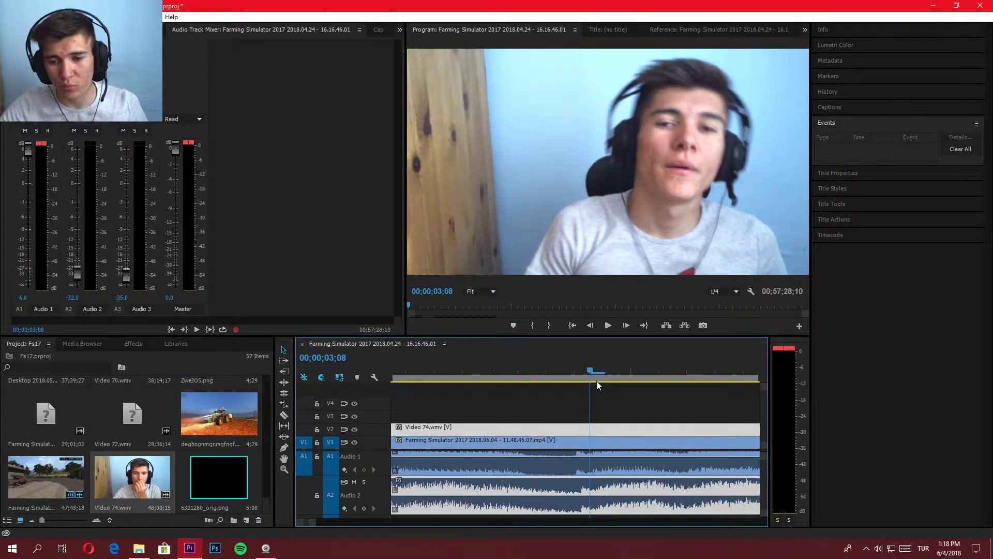
pyautogui.moveTo(597, 380); pyautogui.dragTo(583, 386)
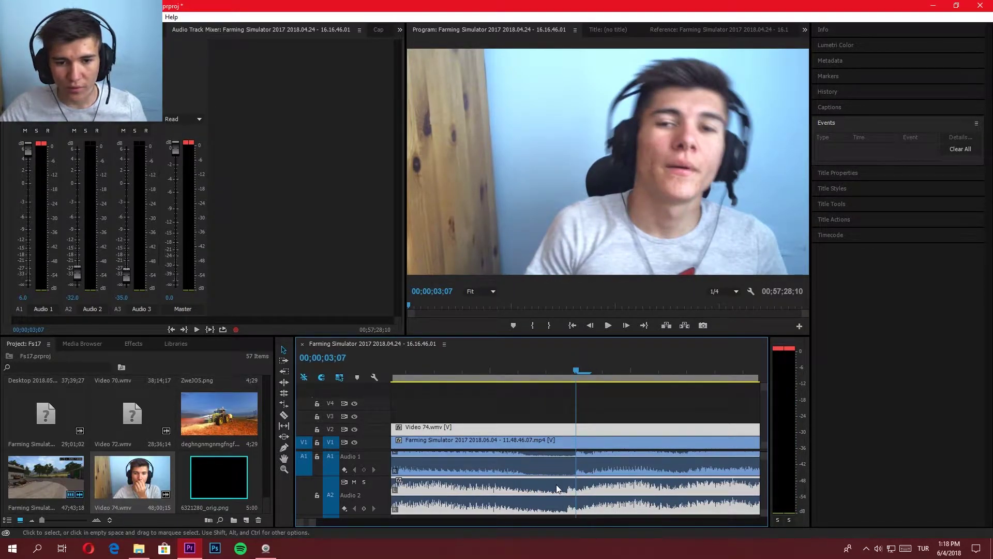
pyautogui.moveTo(555, 486); pyautogui.dragTo(564, 486)
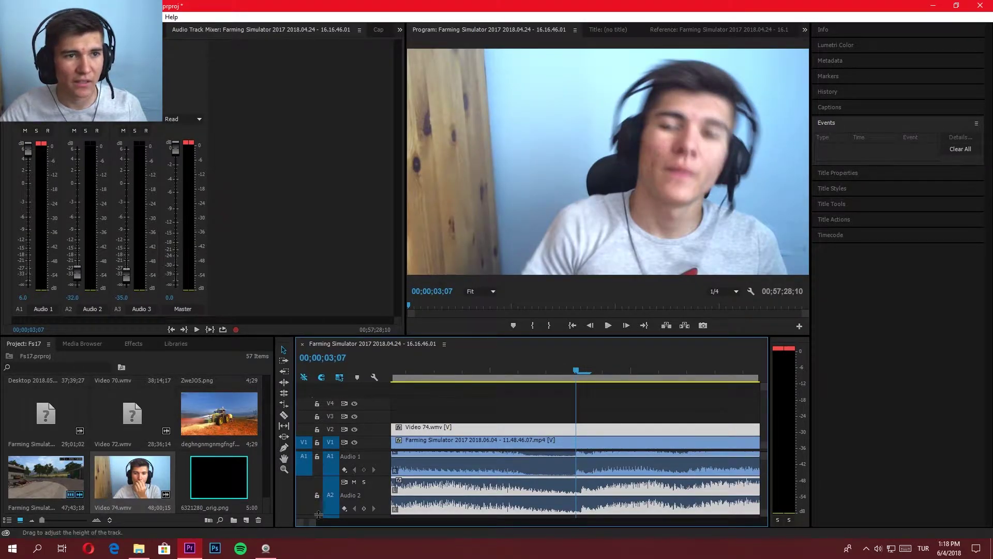
pyautogui.moveTo(552, 378); pyautogui.dragTo(491, 377)
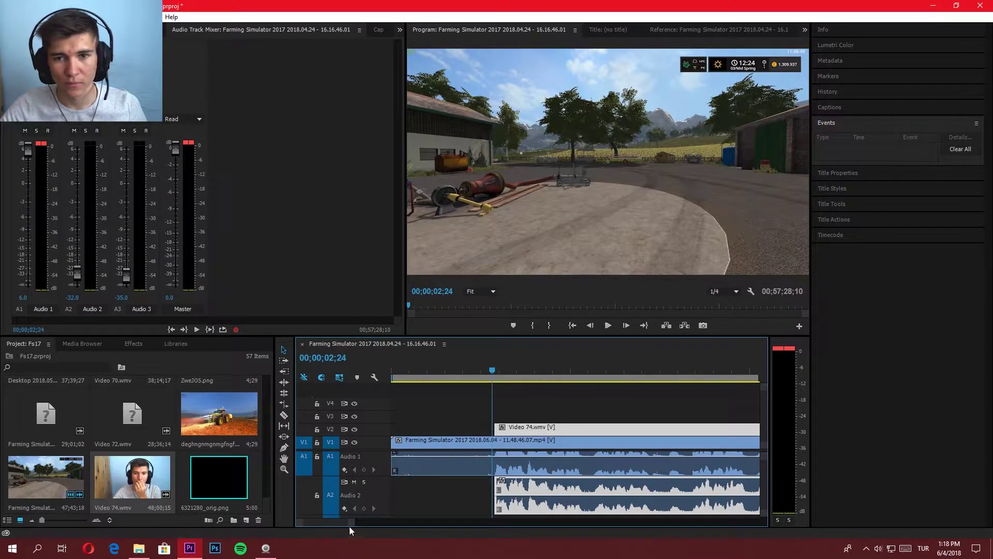
# - Split all tracks at the webcam clip's start and ripple-delete the first 2;26 of gameplay
pyautogui.moveTo(349, 526); pyautogui.dragTo(340, 524)
pyautogui.moveTo(584, 371); pyautogui.dragTo(630, 382)
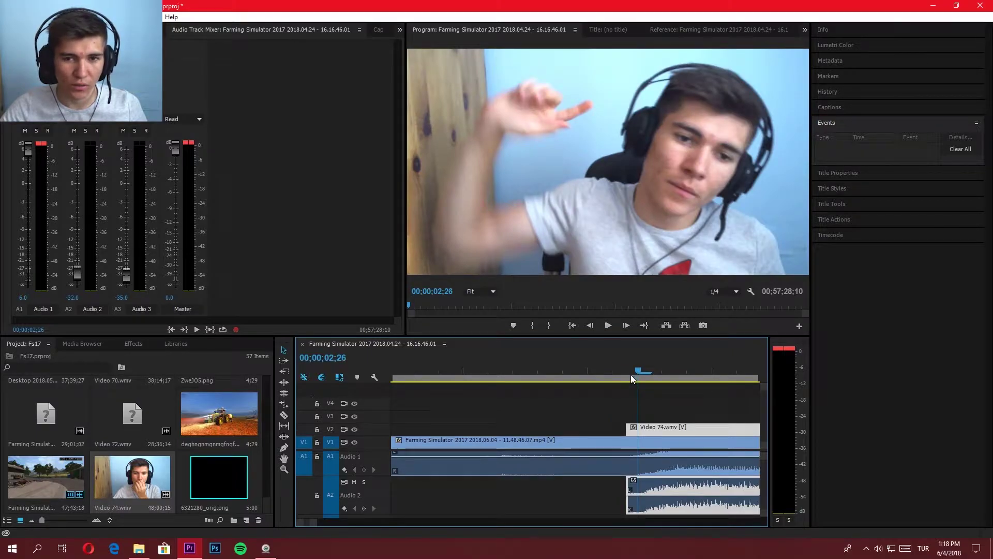
pyautogui.moveTo(631, 375); pyautogui.dragTo(639, 372)
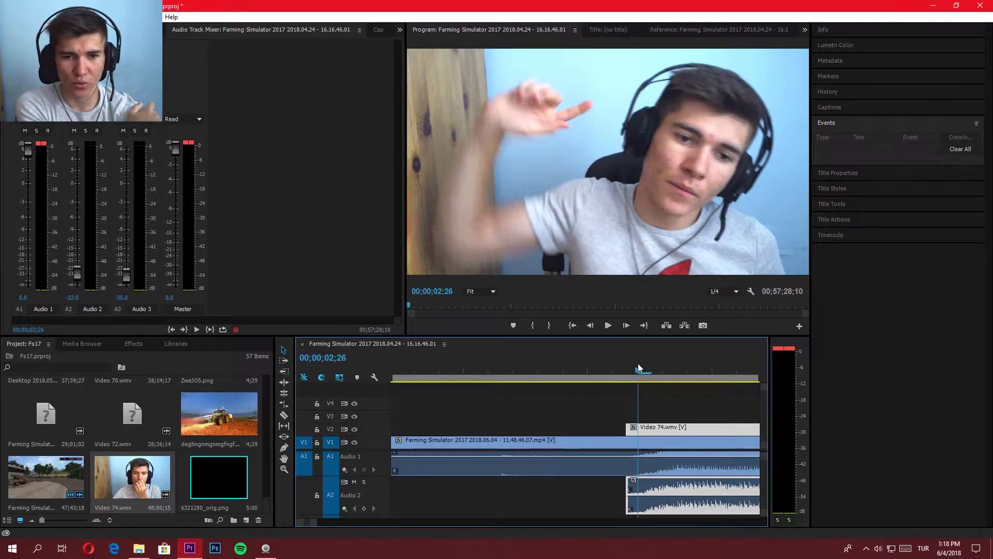
pyautogui.press('c')
pyautogui.keyDown('shift'); pyautogui.click(638, 499); pyautogui.keyUp('shift')
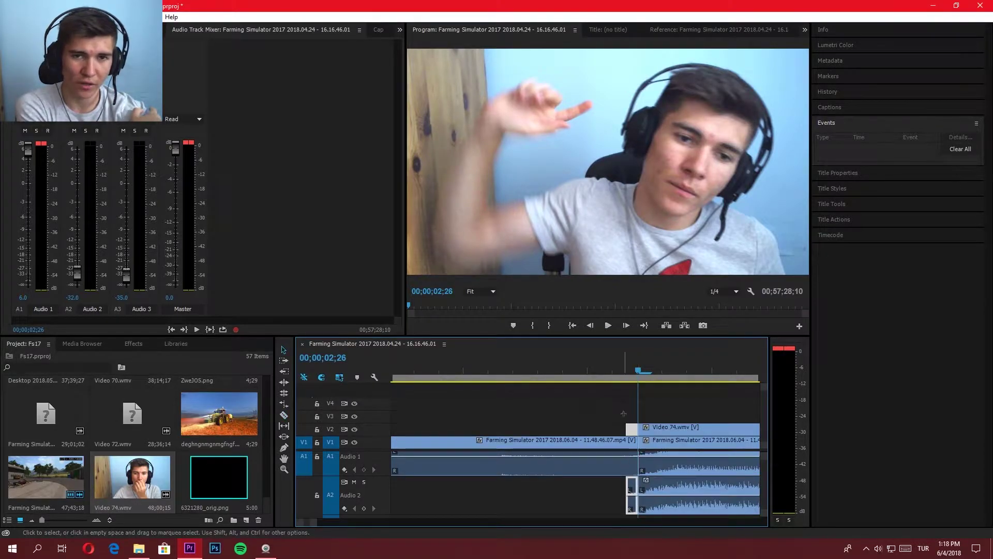
pyautogui.press('v')
pyautogui.press('Delete')
pyautogui.rightClick(619, 469)
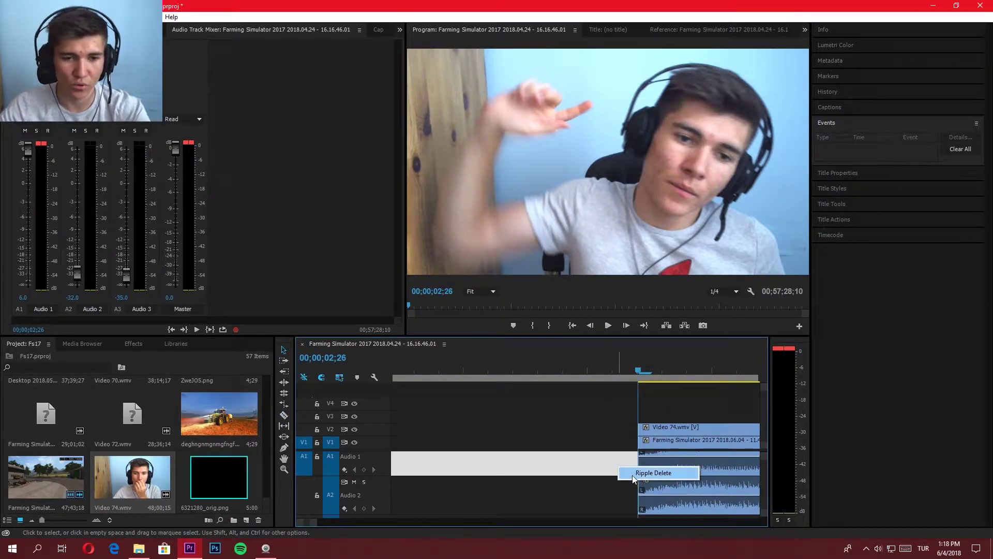
pyautogui.click(629, 473)
pyautogui.moveTo(315, 521); pyautogui.dragTo(696, 521)
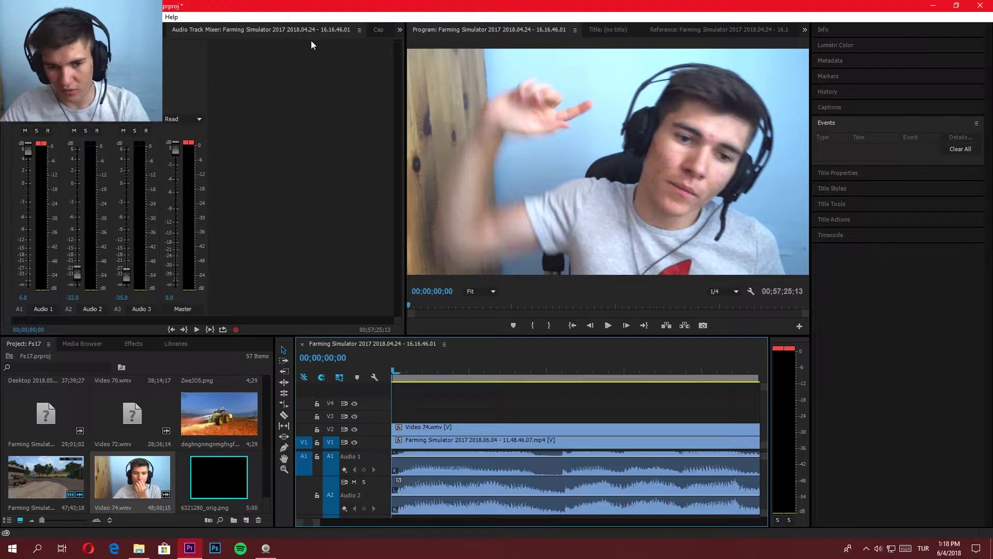
# - Play the new sequence start to check the cut, then return to the beginning
pyautogui.press('space')
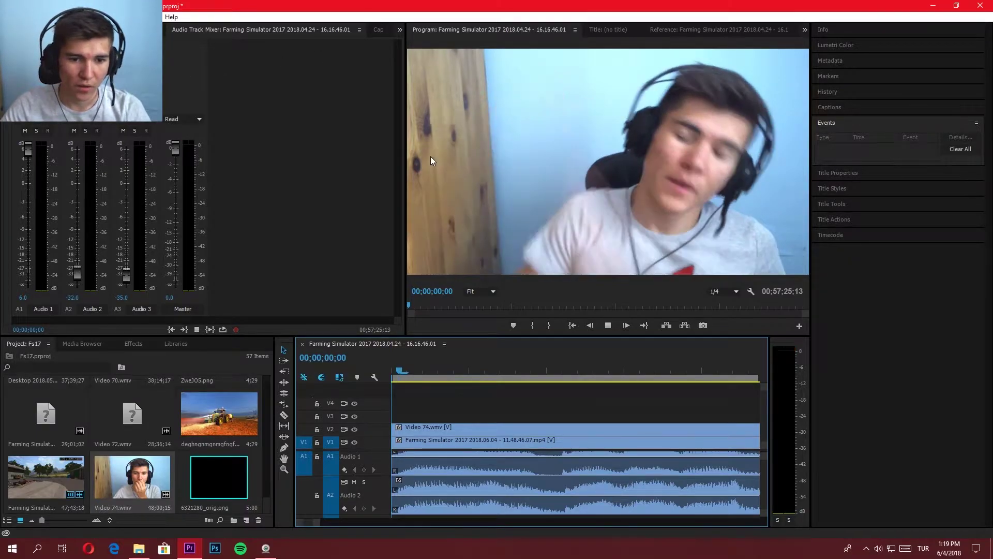
pyautogui.press('space')
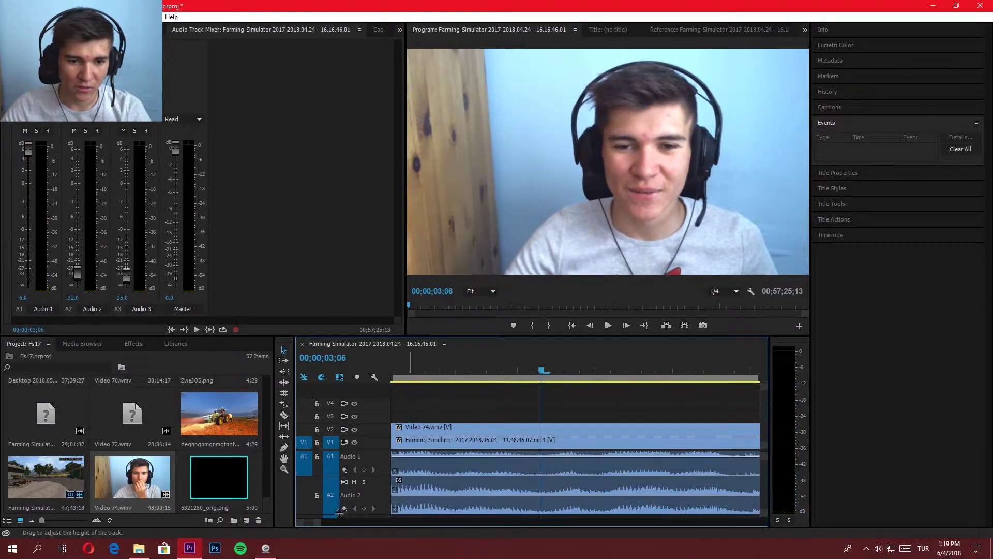
pyautogui.moveTo(311, 525); pyautogui.dragTo(317, 526)
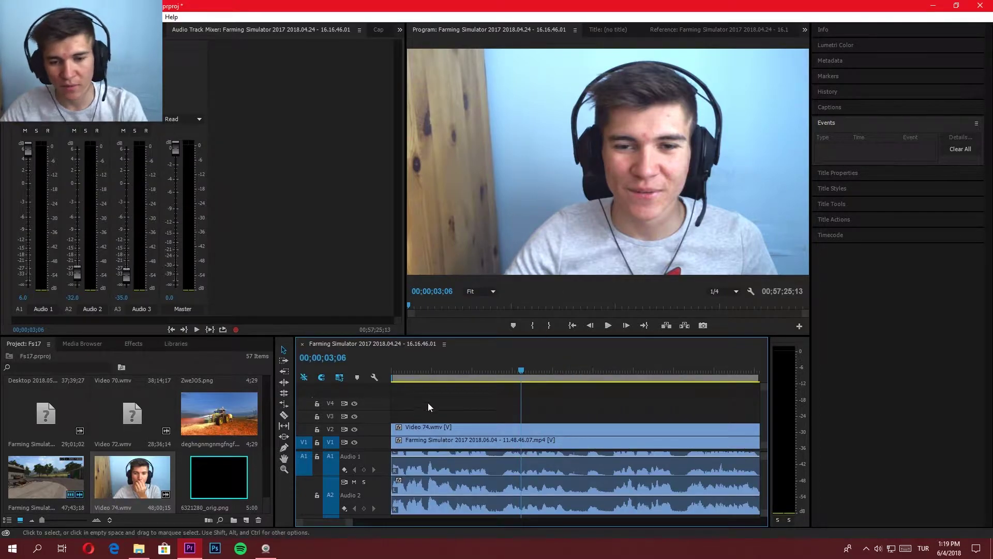
pyautogui.click(483, 373)
pyautogui.moveTo(485, 377); pyautogui.dragTo(393, 377)
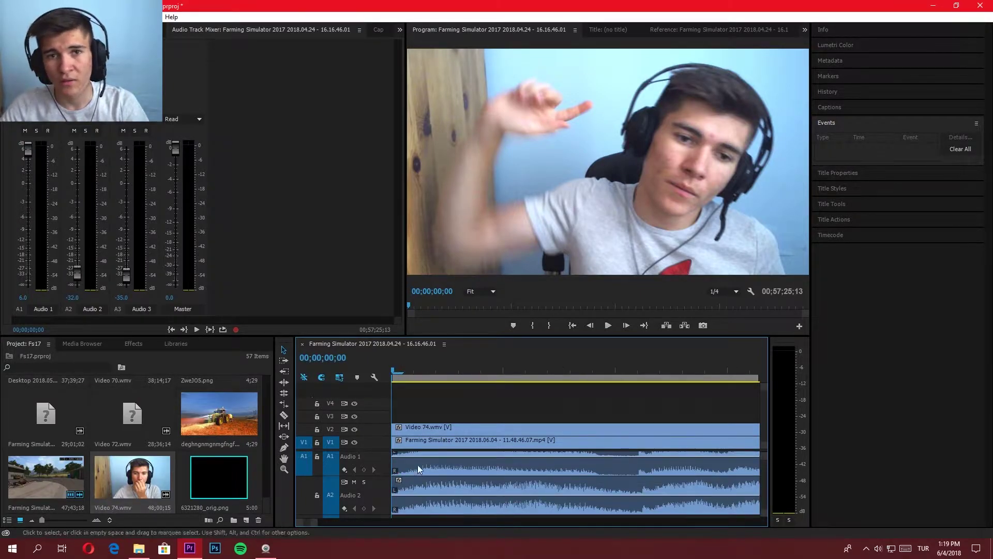
# - Turn off Linked Selection and delete only Video 74.wmv's audio on A2
pyautogui.click(343, 377)
pyautogui.click(434, 498)
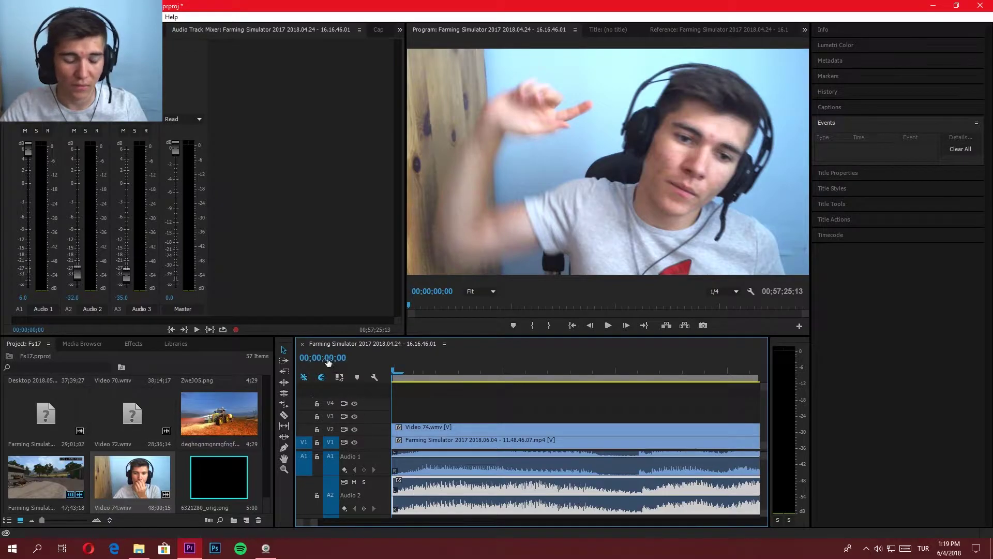
pyautogui.click(463, 464)
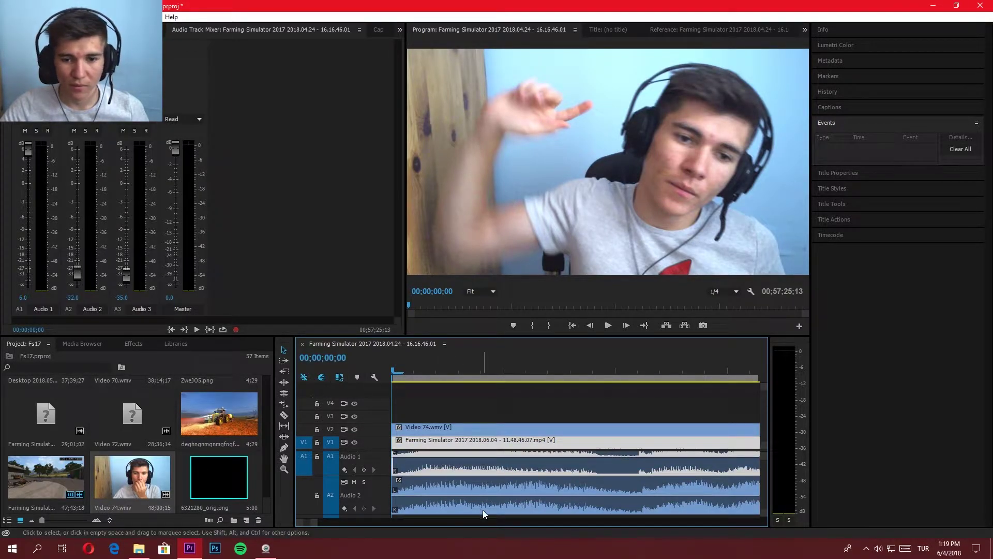
pyautogui.click(459, 493)
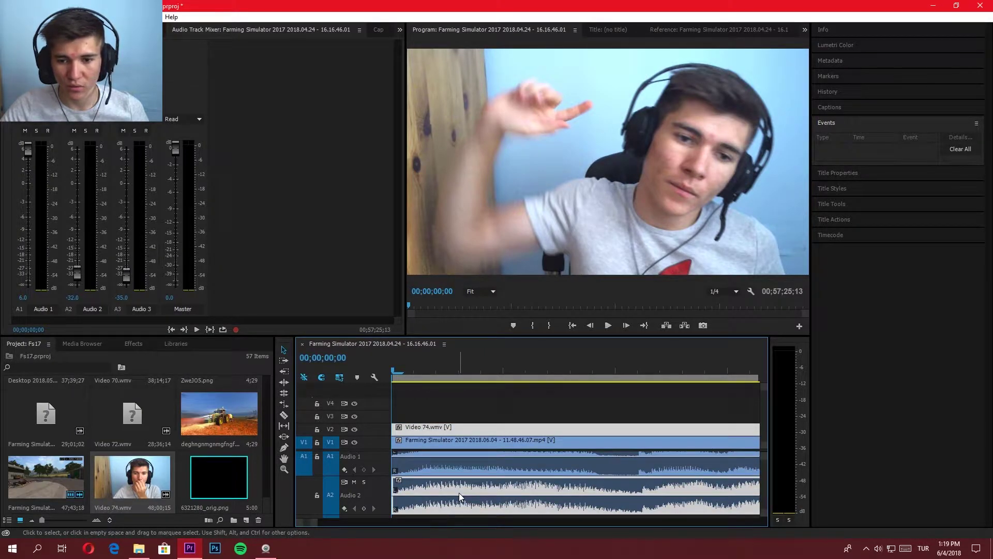
pyautogui.keyDown('alt'); pyautogui.click(473, 500); pyautogui.keyUp('alt')
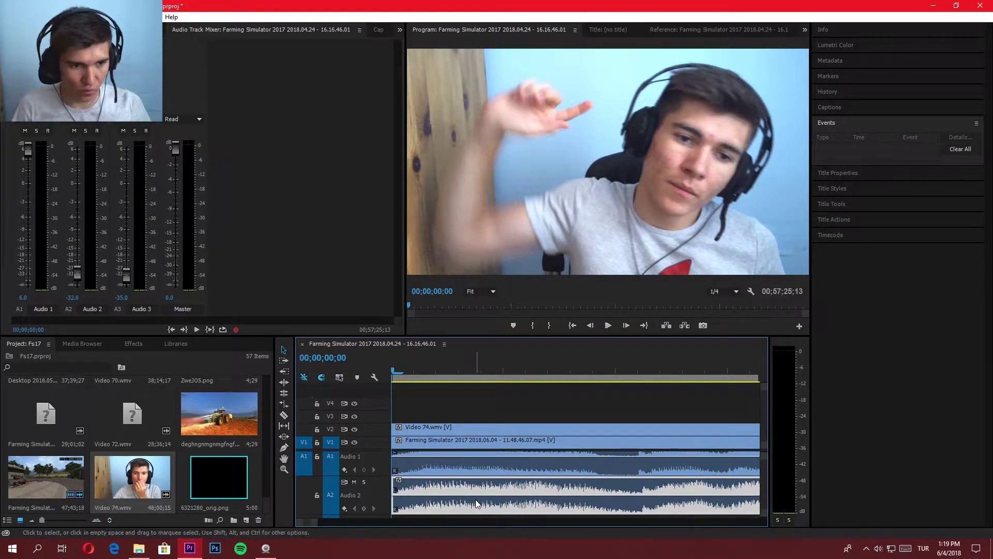
pyautogui.press('Delete')
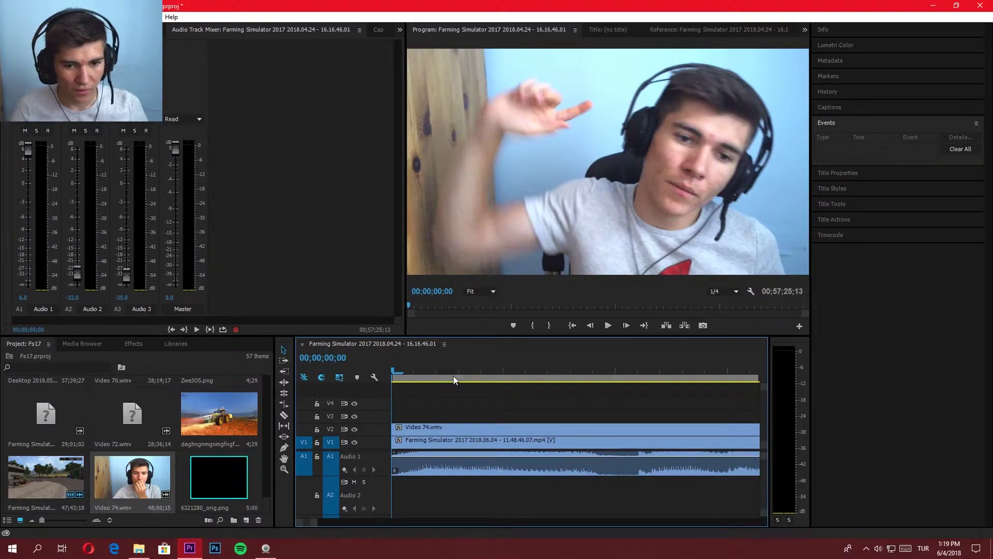
# - Place 6321280_orig.png on V3 from 0, stretch it to the sequence end, and restore A2's height
pyautogui.moveTo(412, 371); pyautogui.dragTo(387, 371)
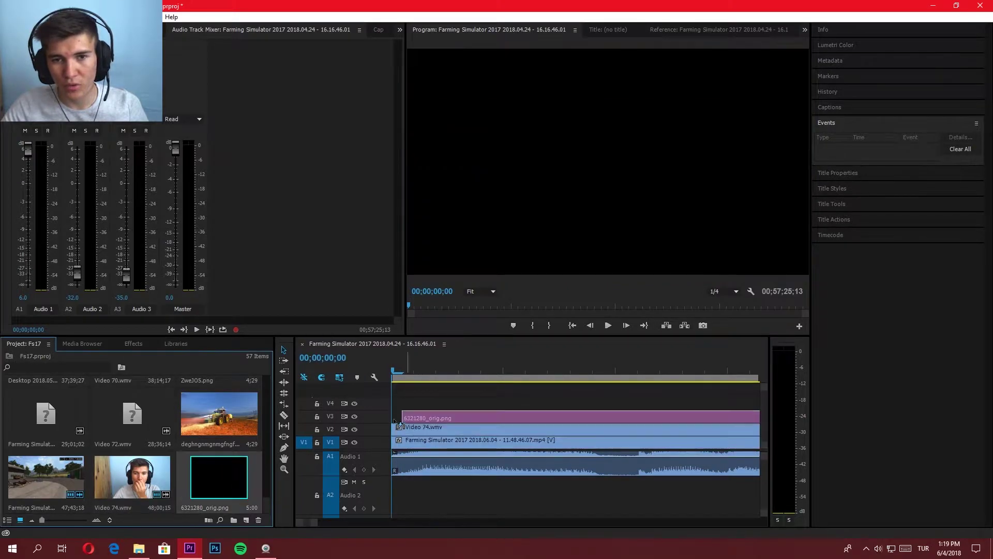
pyautogui.moveTo(216, 469); pyautogui.dragTo(408, 414)
pyautogui.moveTo(313, 525); pyautogui.dragTo(720, 532)
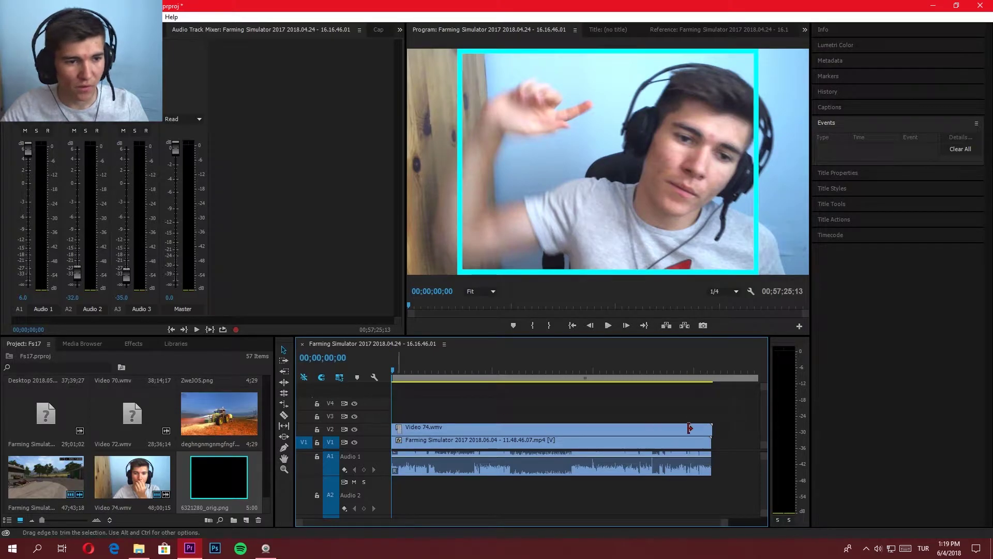
pyautogui.moveTo(689, 428); pyautogui.dragTo(713, 414)
pyautogui.press('\\')
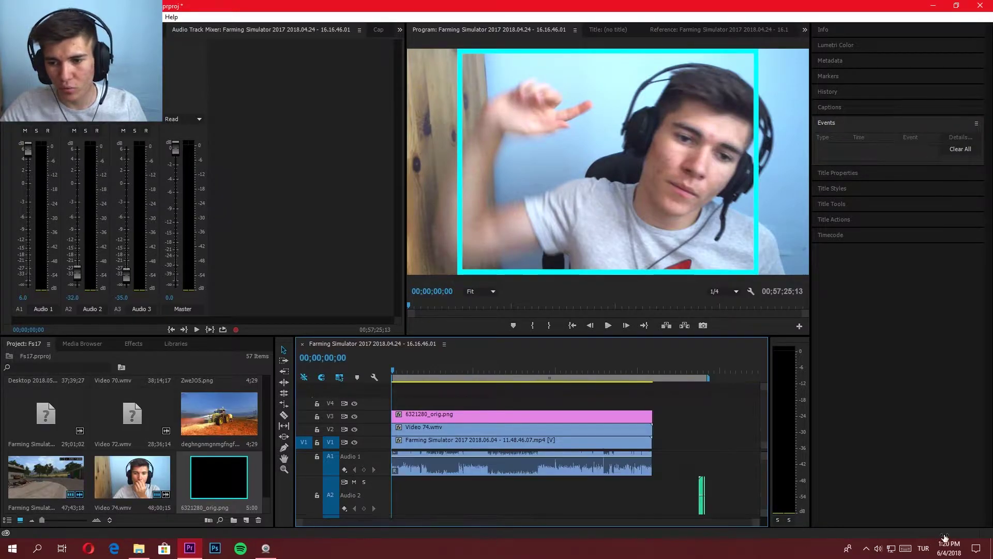
pyautogui.doubleClick(380, 484)
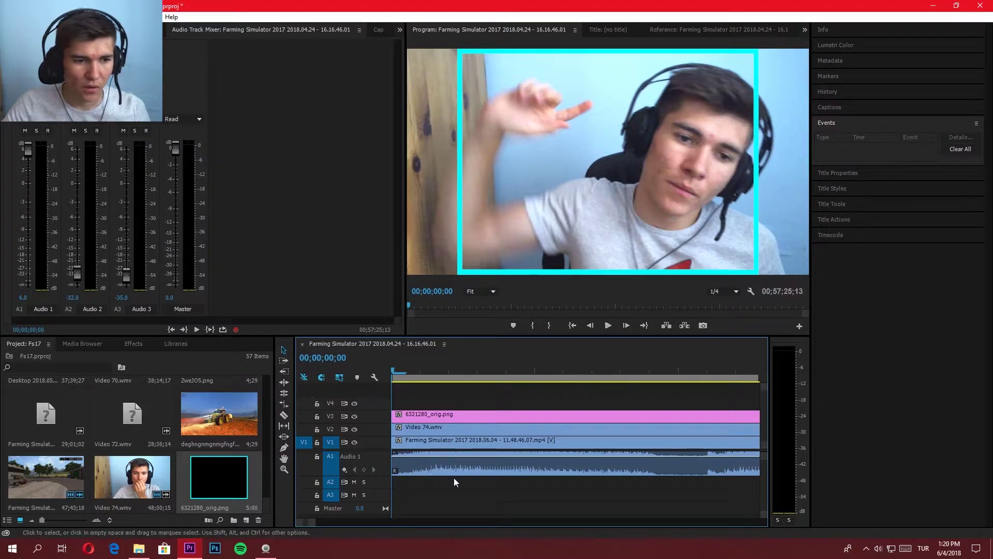
pyautogui.moveTo(761, 477); pyautogui.dragTo(762, 448)
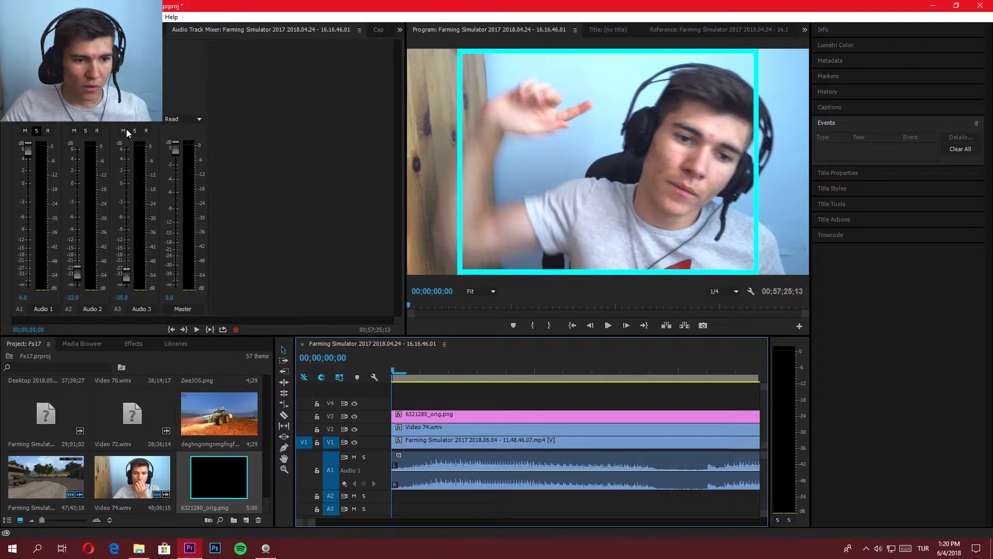
pyautogui.click(131, 344)
pyautogui.click(40, 356)
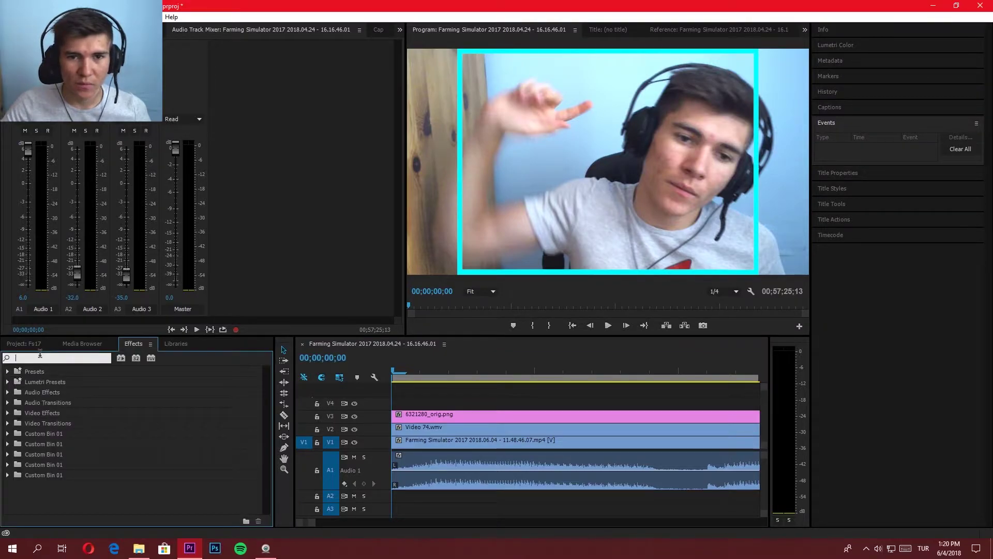
pyautogui.write('crop')
pyautogui.press('Return')
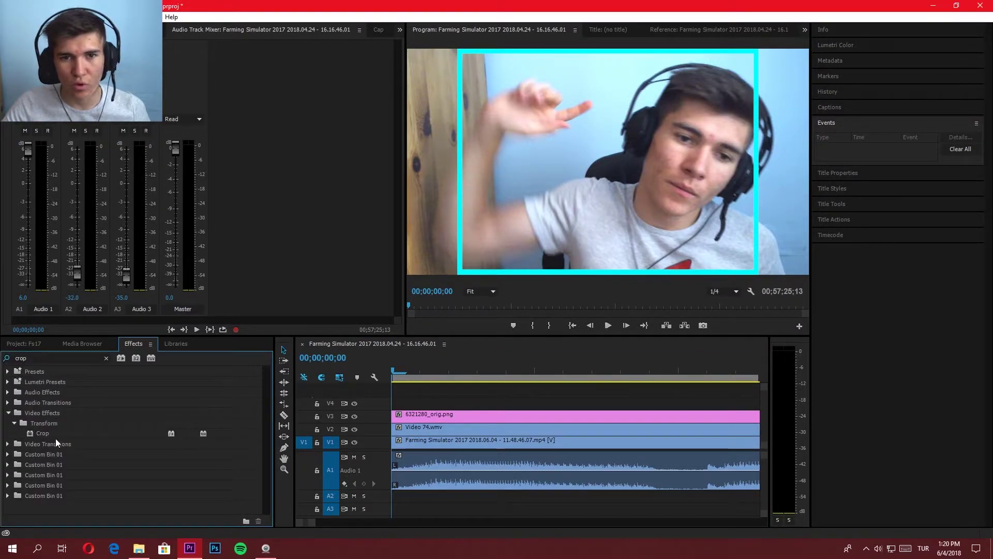
pyautogui.moveTo(43, 433); pyautogui.dragTo(464, 428)
pyautogui.click(106, 358)
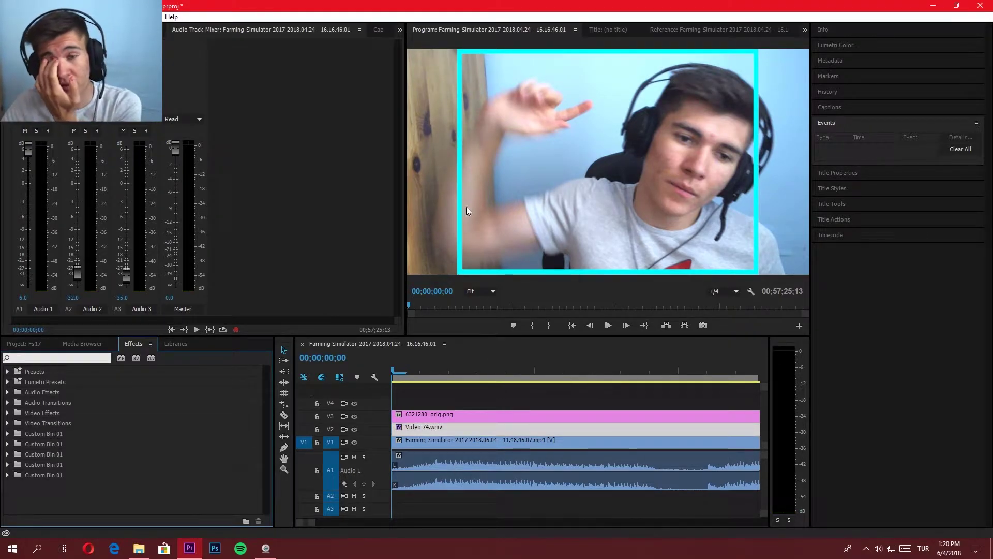
pyautogui.click(433, 444)
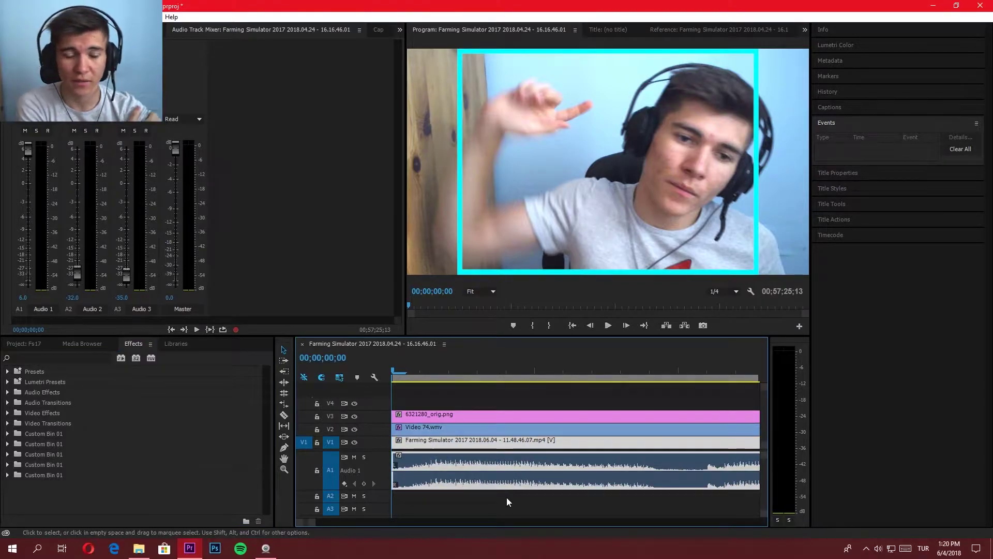
pyautogui.click(67, 354)
pyautogui.write('face')
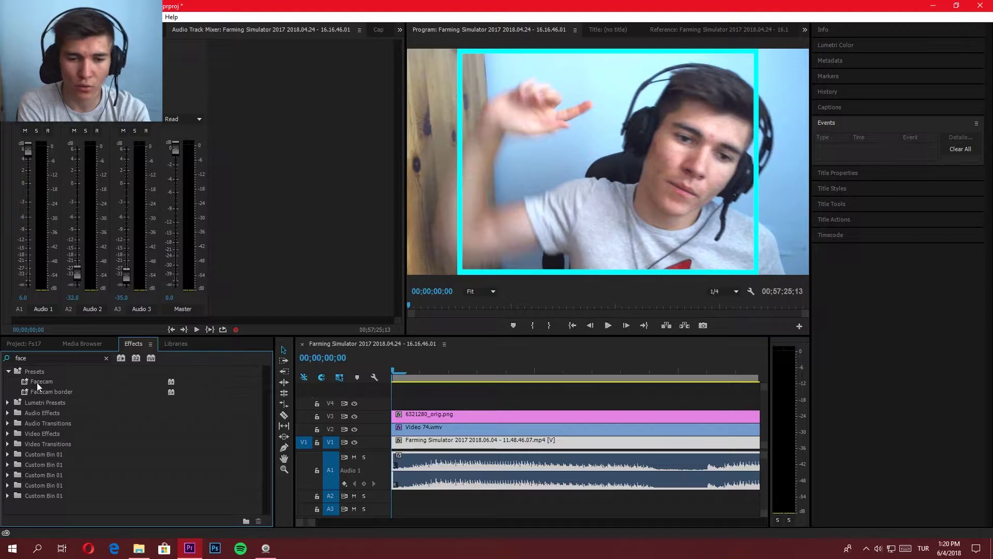
pyautogui.moveTo(38, 383); pyautogui.dragTo(505, 423)
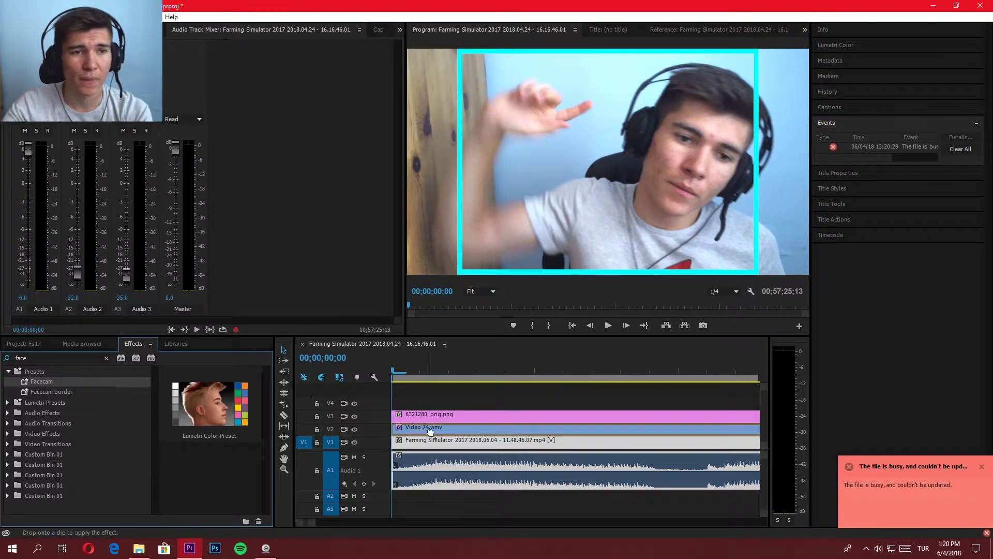
pyautogui.moveTo(400, 415); pyautogui.dragTo(671, 466)
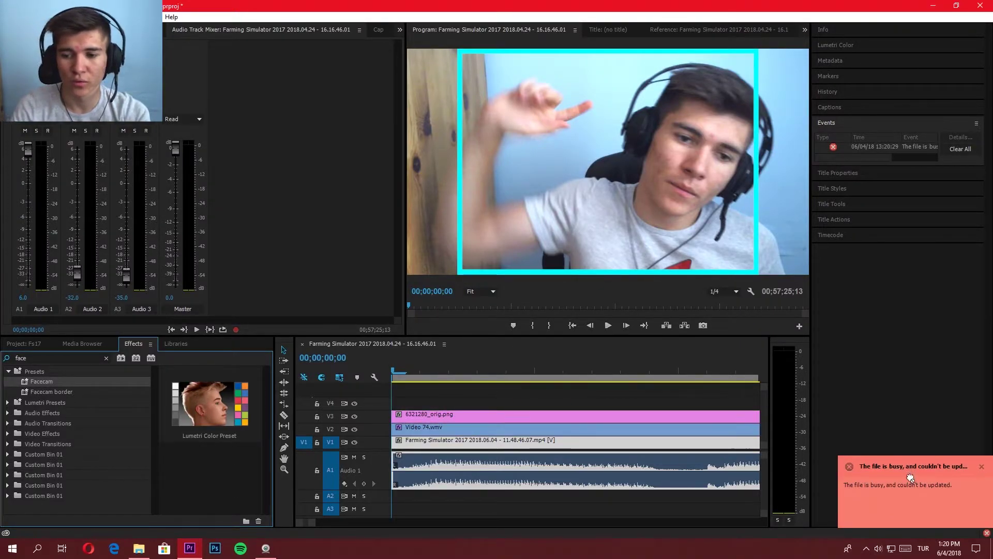
pyautogui.moveTo(396, 444)
pyautogui.mouseDown()
pyautogui.moveTo(434, 414)
pyautogui.moveTo(445, 443)
pyautogui.mouseUp()
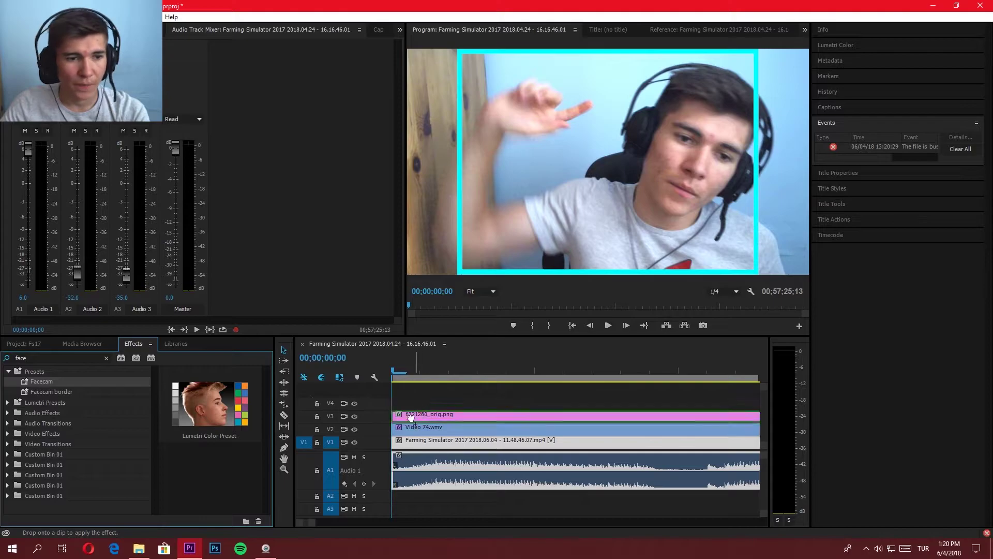
pyautogui.moveTo(443, 409); pyautogui.dragTo(442, 427)
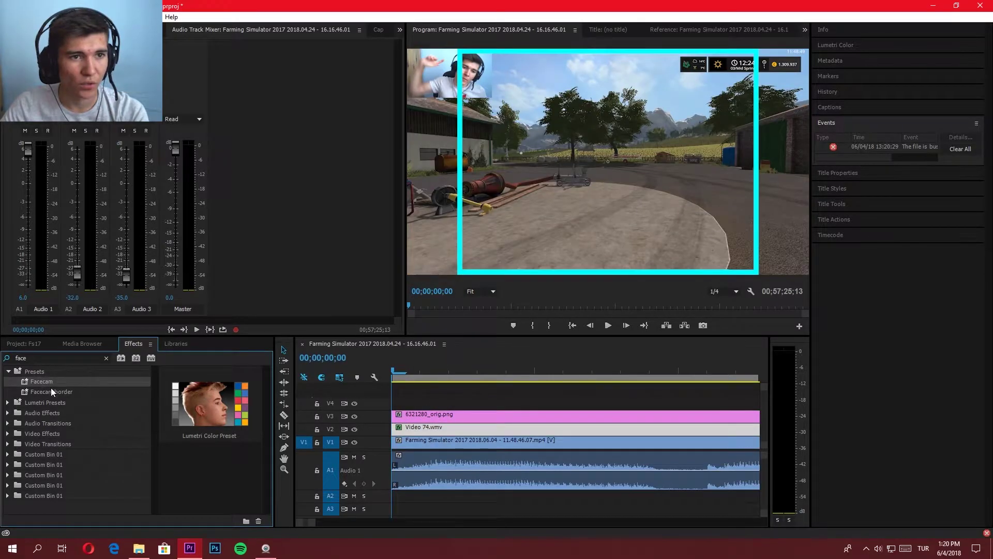
pyautogui.moveTo(50, 391); pyautogui.dragTo(445, 414)
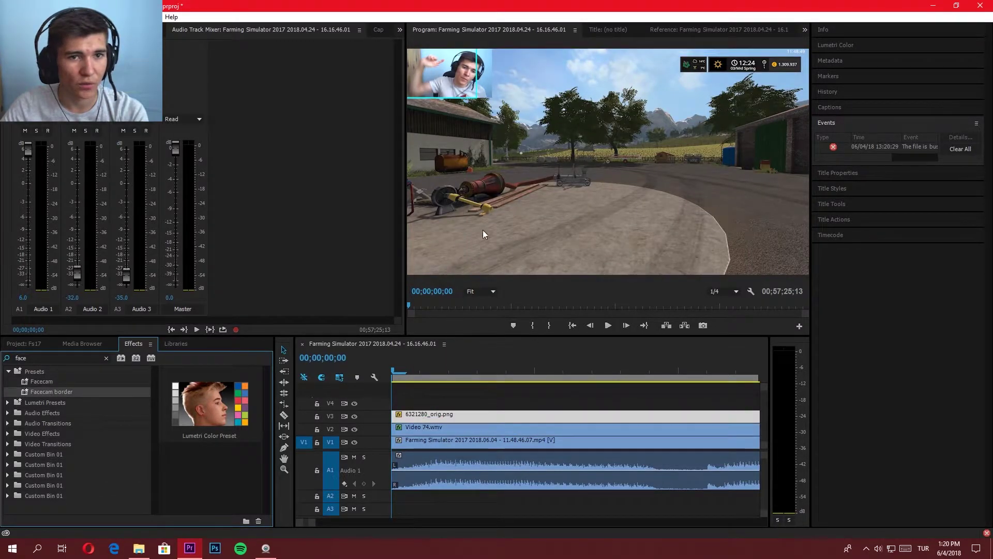
pyautogui.click(482, 291)
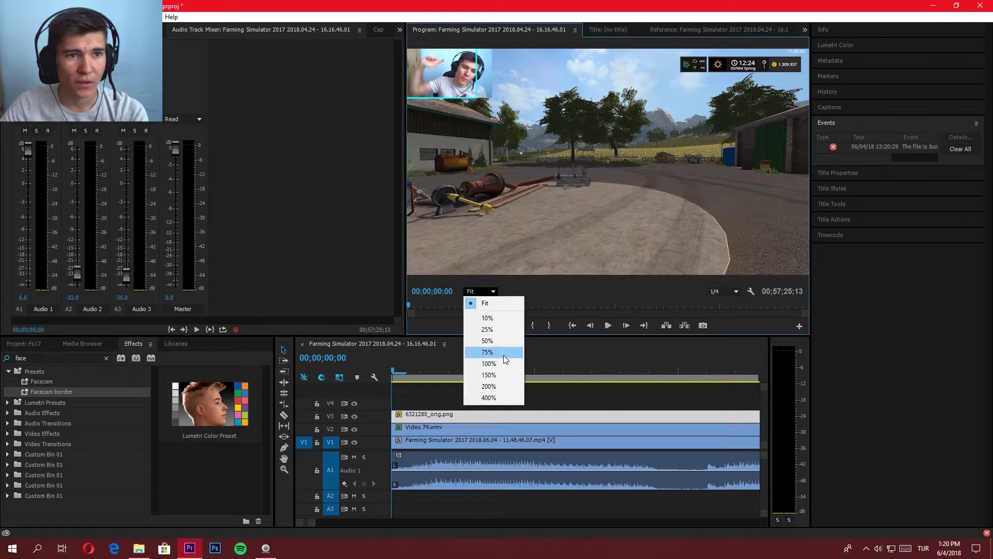
pyautogui.click(499, 362)
pyautogui.click(493, 291)
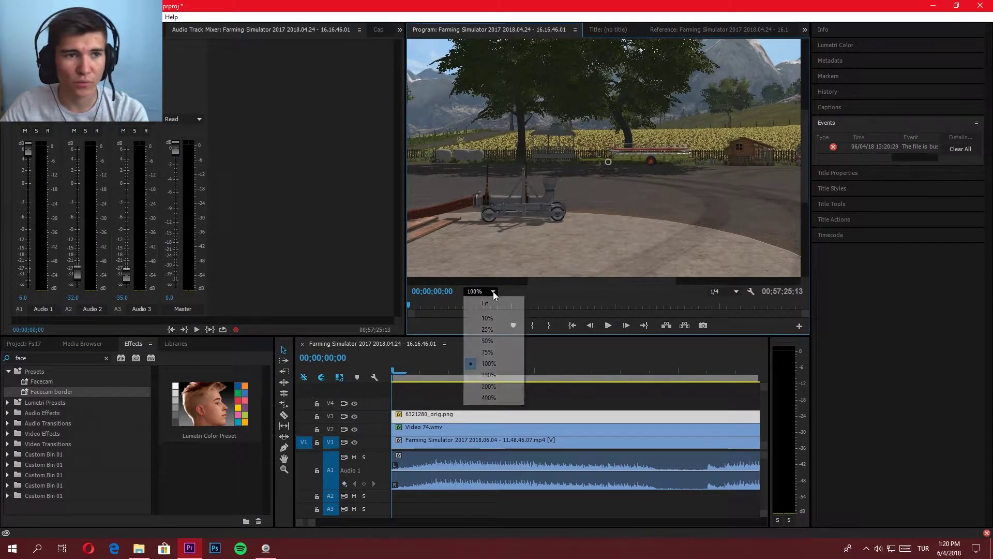
pyautogui.click(491, 303)
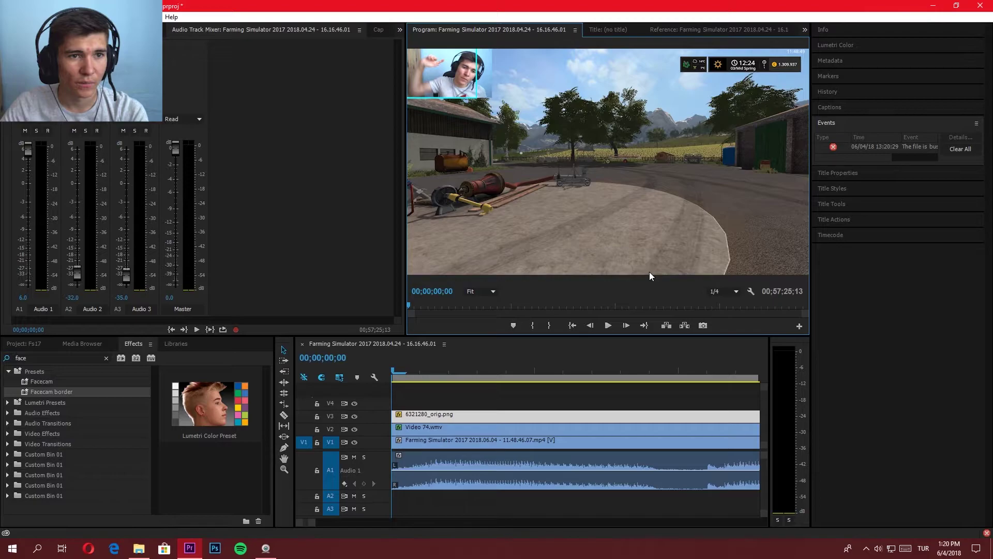
pyautogui.click(414, 395)
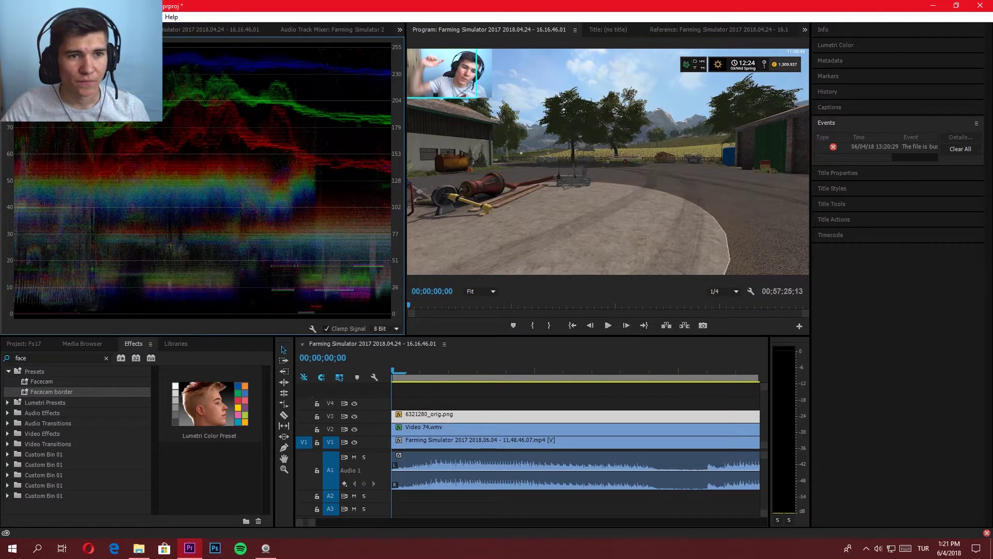
# - Show Effect Controls in the top-left panel and dock the Lumetri Color panel
pyautogui.hotkey('shift', '5')
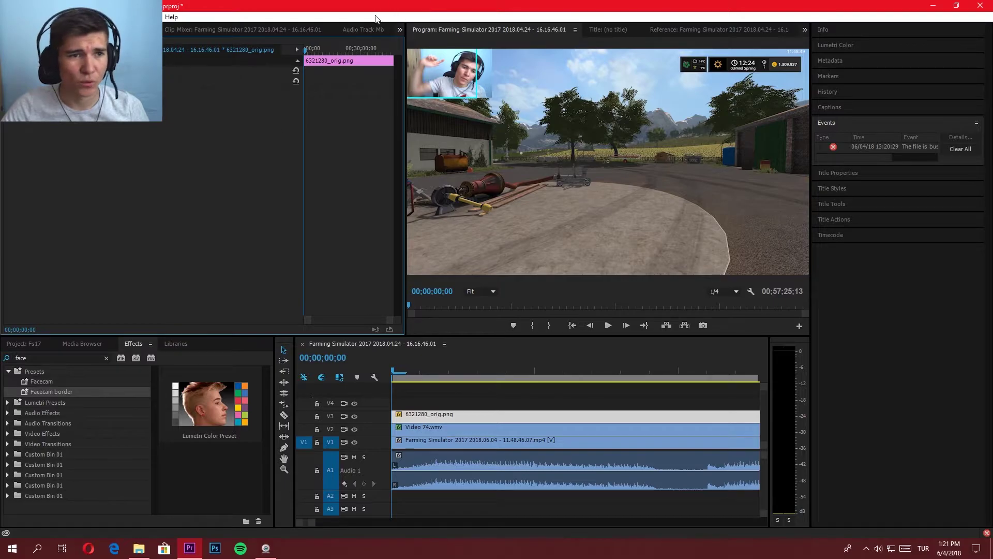
pyautogui.moveTo(195, 58)
pyautogui.mouseDown()
pyautogui.moveTo(510, 48)
pyautogui.moveTo(563, 70)
pyautogui.mouseUp()
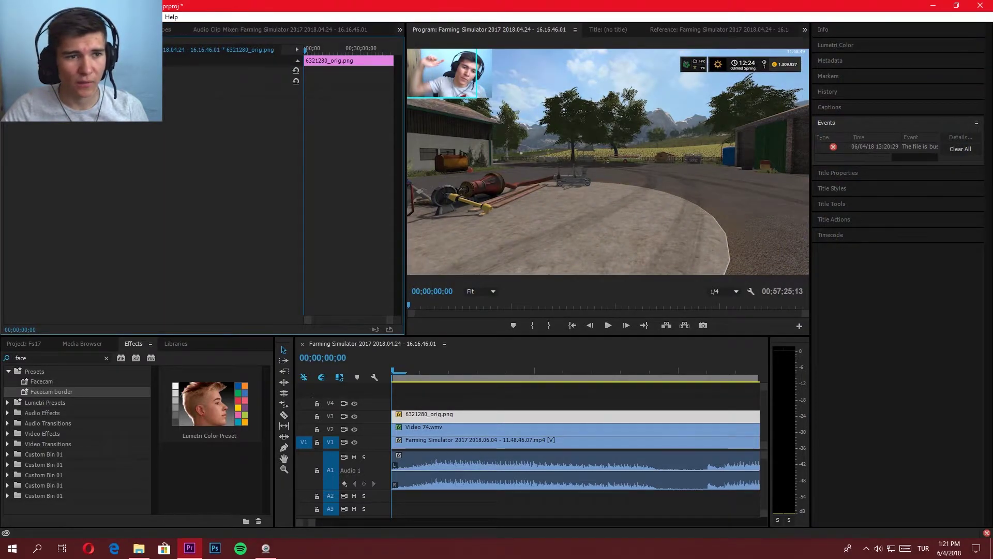
pyautogui.click(296, 45)
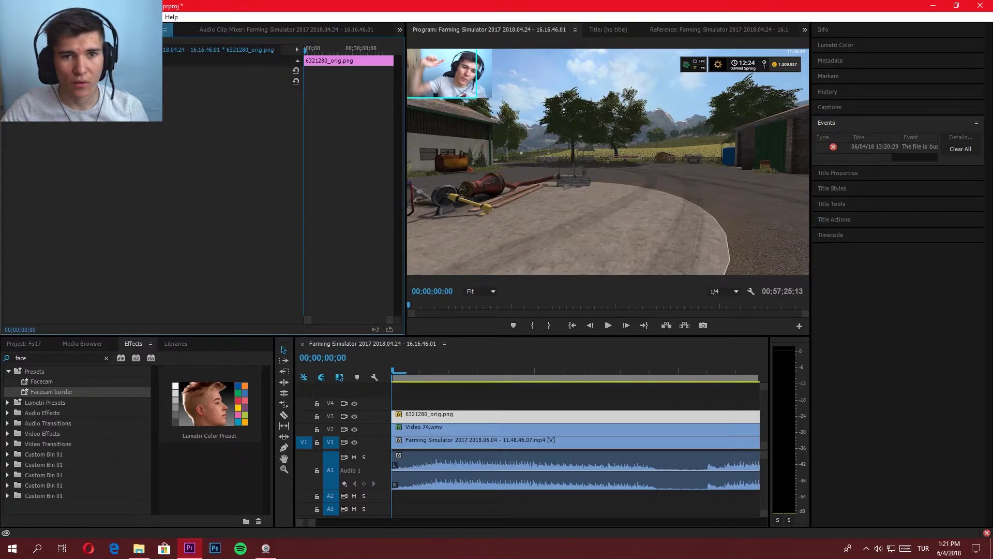
pyautogui.scroll(-1, 172, 27)
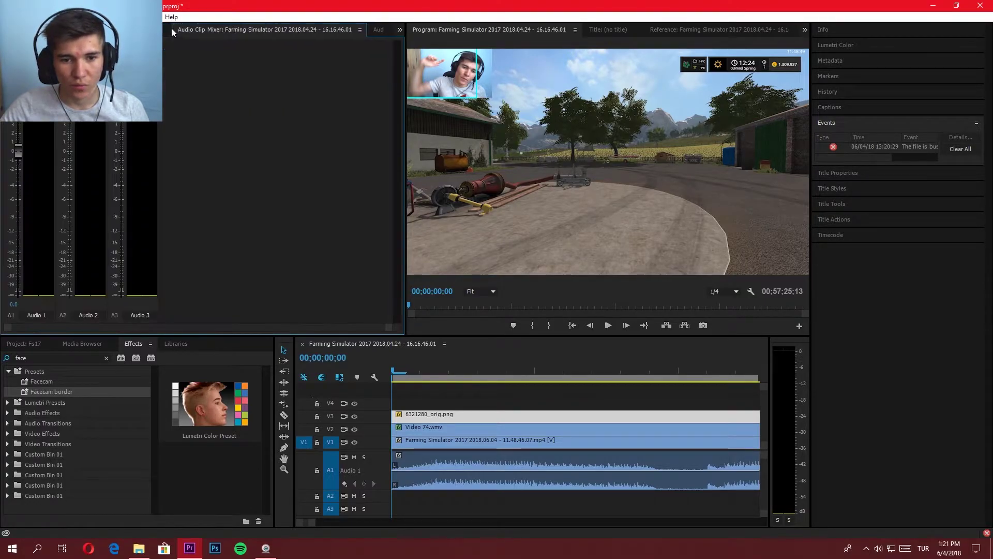
pyautogui.scroll(1, 169, 35)
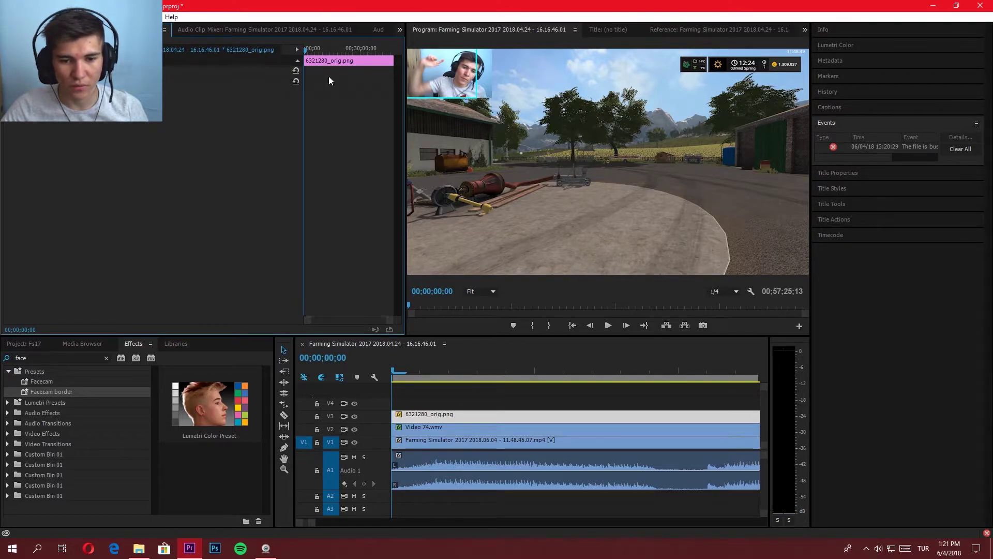
pyautogui.click(843, 49)
pyautogui.moveTo(835, 29)
pyautogui.mouseDown()
pyautogui.moveTo(597, 33)
pyautogui.moveTo(863, 45)
pyautogui.mouseUp()
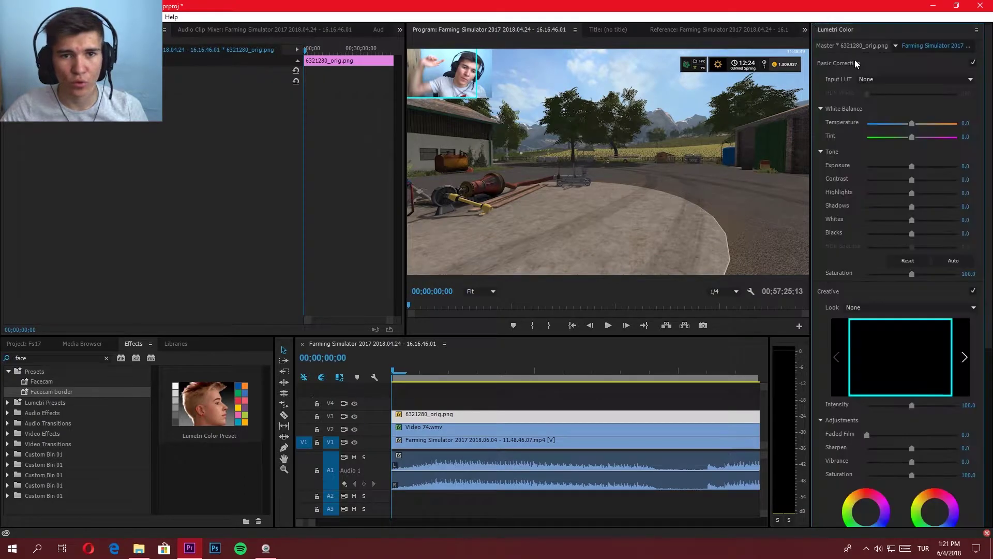
pyautogui.click(829, 29)
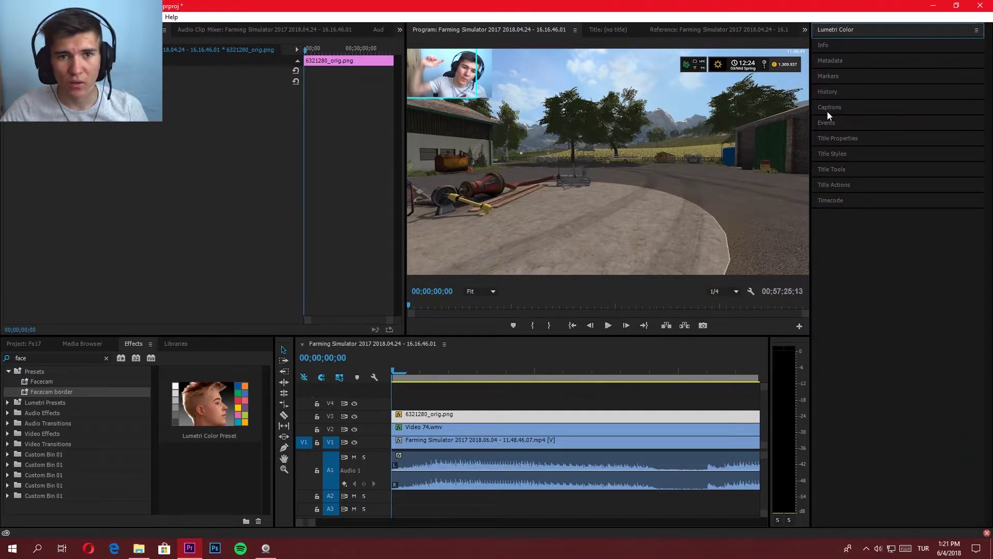
# - Enlarge the Program monitor and select Video 74.wmv on V2 to view its Crop settings
pyautogui.click(301, 45)
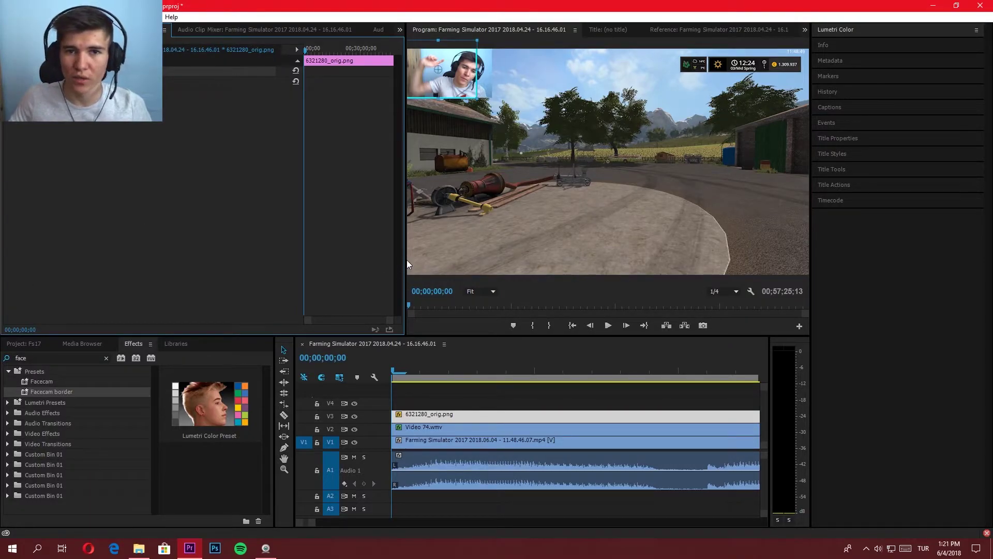
pyautogui.moveTo(405, 260); pyautogui.dragTo(398, 257)
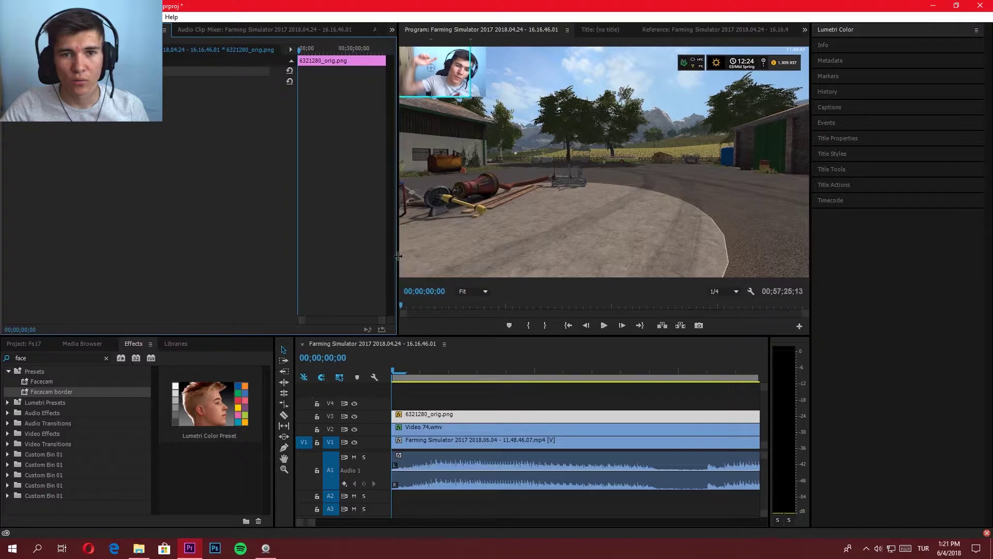
pyautogui.moveTo(450, 336); pyautogui.dragTo(450, 325)
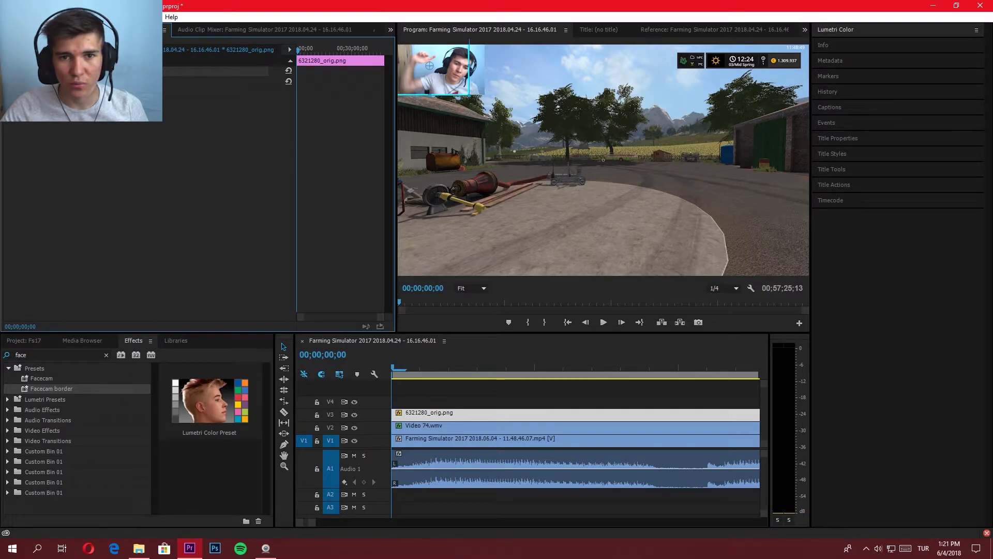
pyautogui.click(6, 71)
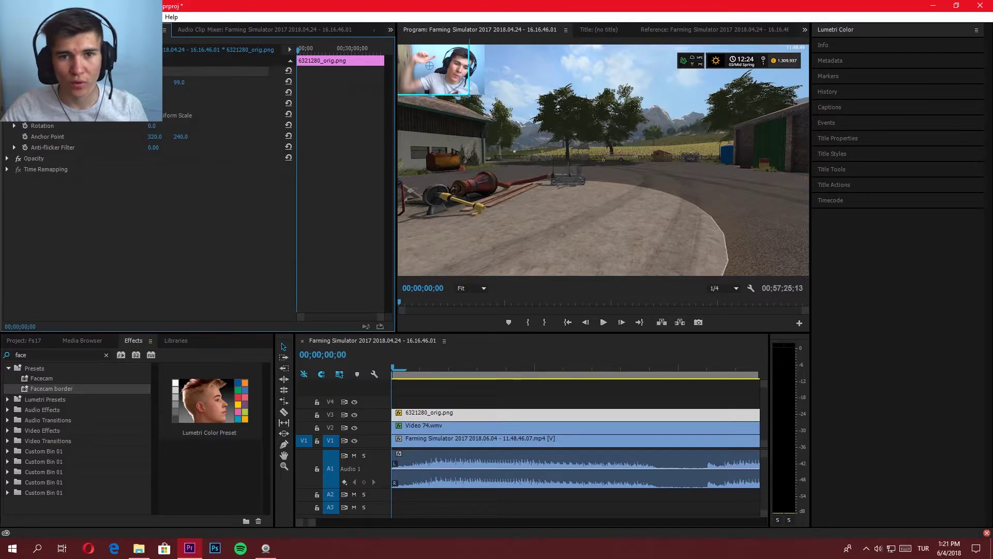
pyautogui.click(481, 426)
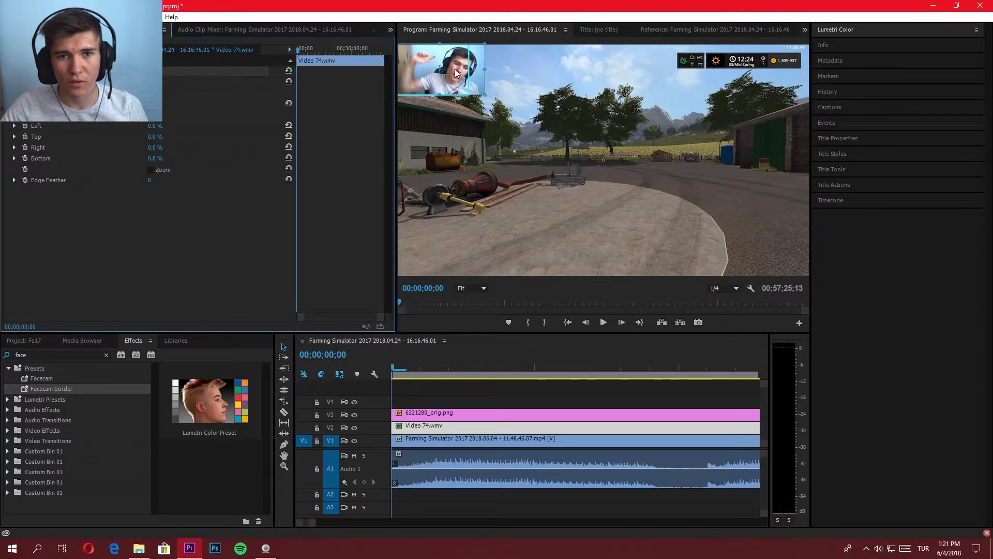
# - Move the playhead to 00;00;03;07 and crop 3.6% off the webcam's right edge
pyautogui.click(448, 367)
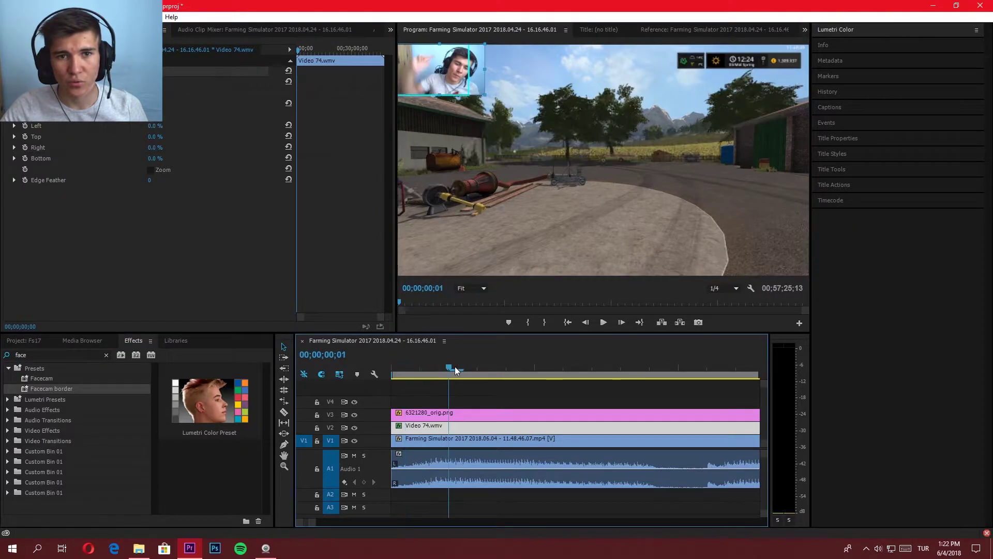
pyautogui.moveTo(491, 372); pyautogui.dragTo(536, 368)
pyautogui.moveTo(468, 74)
pyautogui.mouseDown()
pyautogui.moveTo(486, 80)
pyautogui.moveTo(449, 73)
pyautogui.mouseUp()
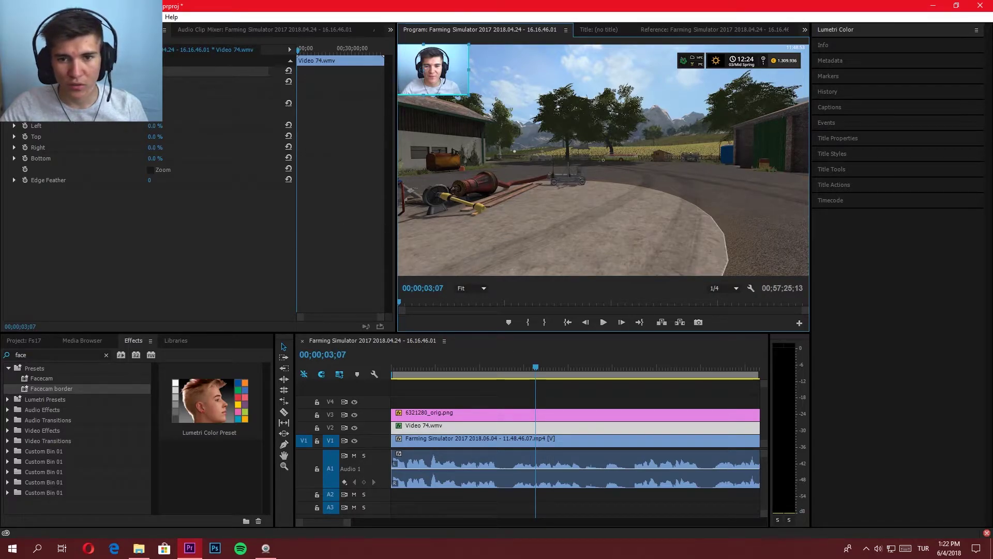
pyautogui.moveTo(470, 69); pyautogui.dragTo(468, 70)
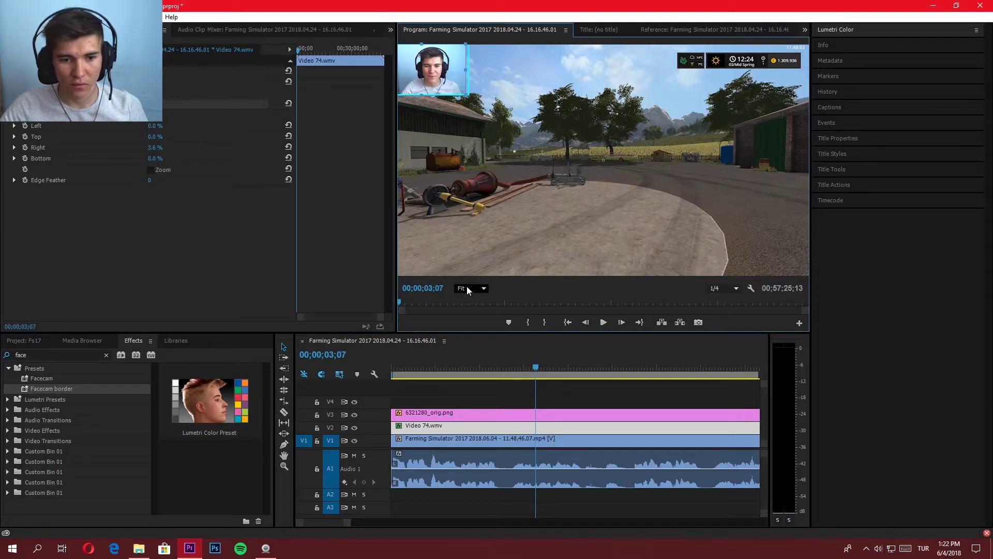
pyautogui.click(232, 94)
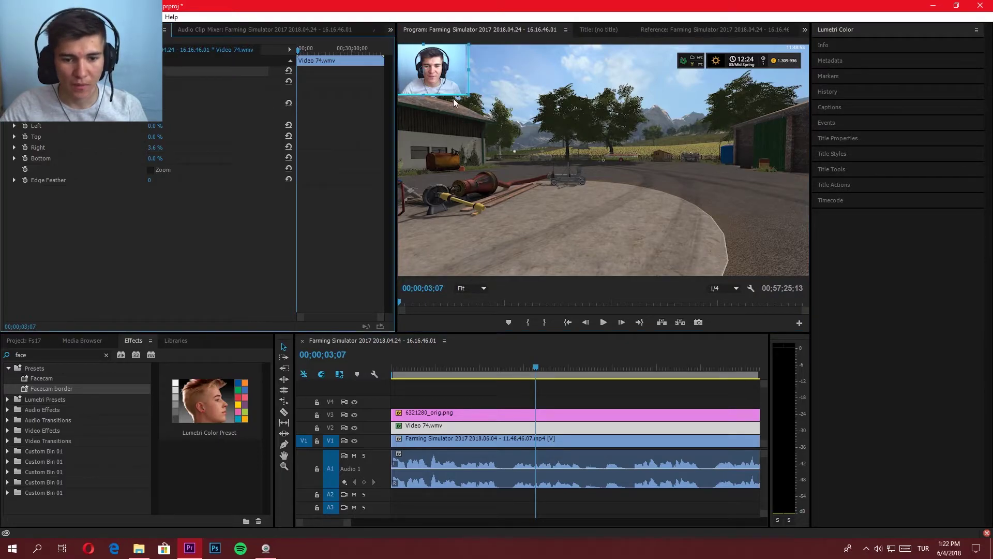
# - Shrink the webcam overlay from its corner toward the upper-left of the frame
pyautogui.click(464, 91)
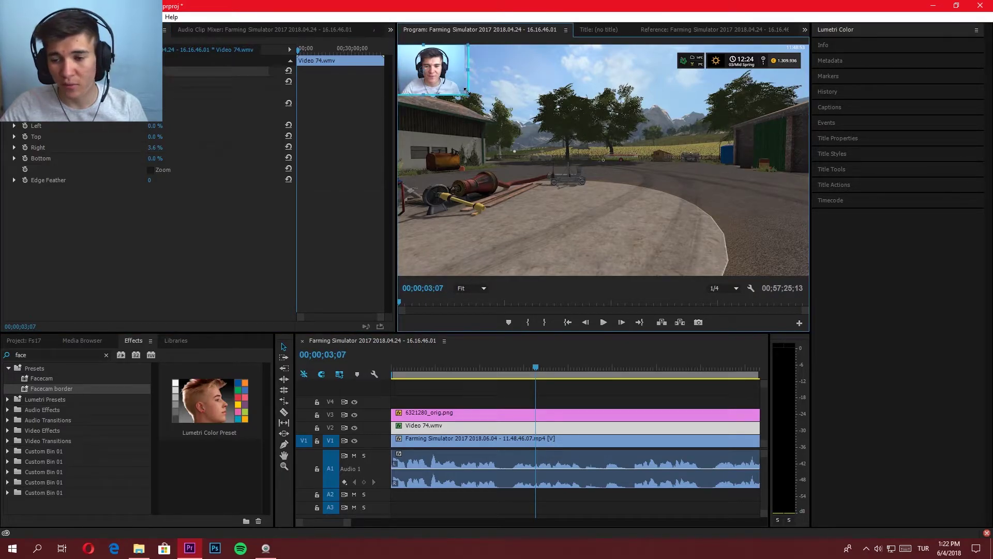
pyautogui.moveTo(464, 91); pyautogui.dragTo(463, 91)
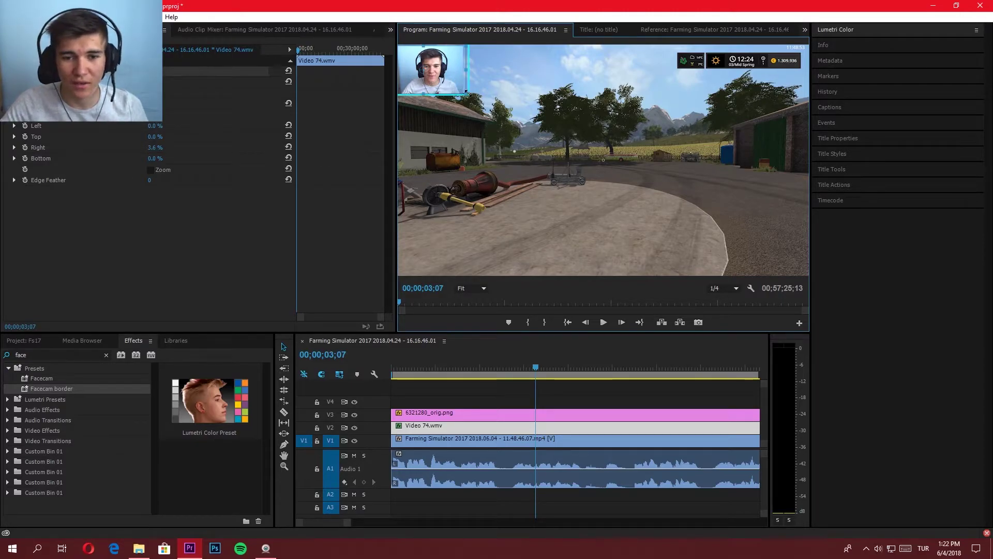
pyautogui.moveTo(466, 91); pyautogui.dragTo(449, 66)
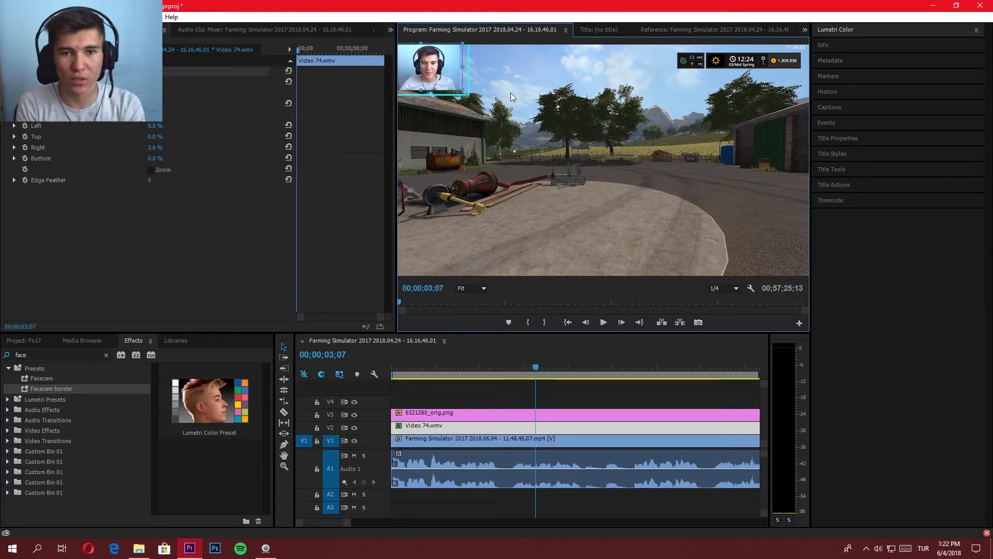
pyautogui.click(474, 288)
# - View the preview at 100% and fit the 6321280_orig.png border over the facecam's top-left
pyautogui.click(480, 360)
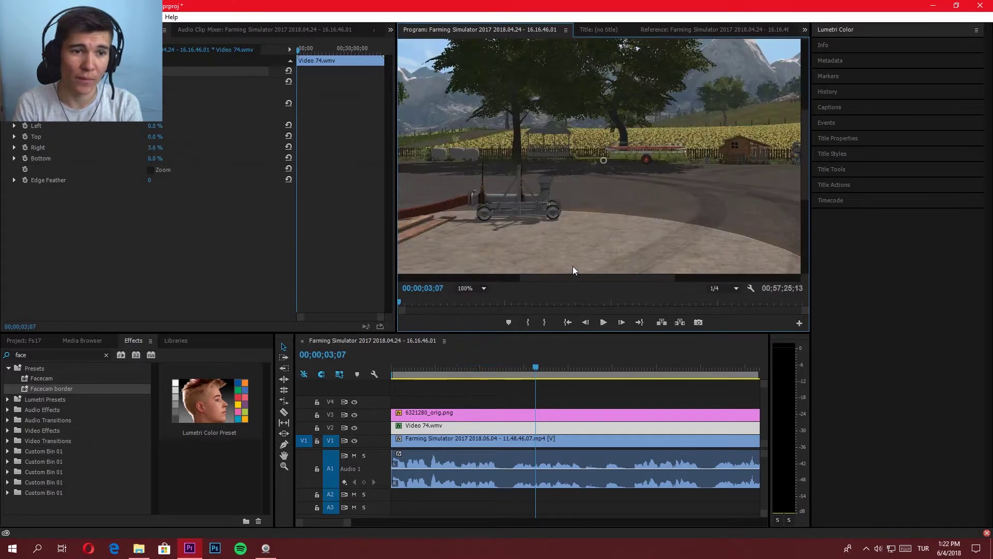
pyautogui.moveTo(575, 278); pyautogui.dragTo(740, 161)
pyautogui.moveTo(808, 176); pyautogui.dragTo(806, 100)
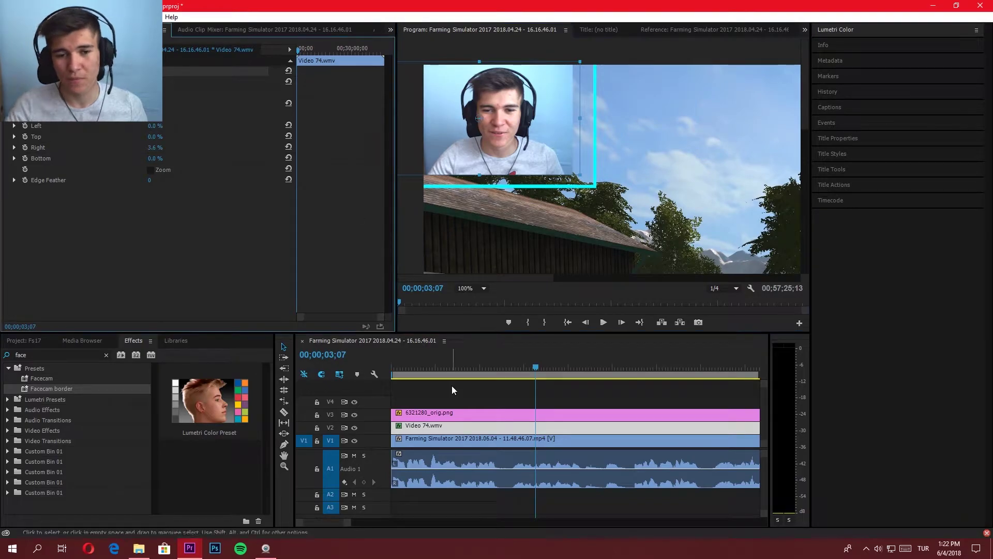
pyautogui.click(458, 416)
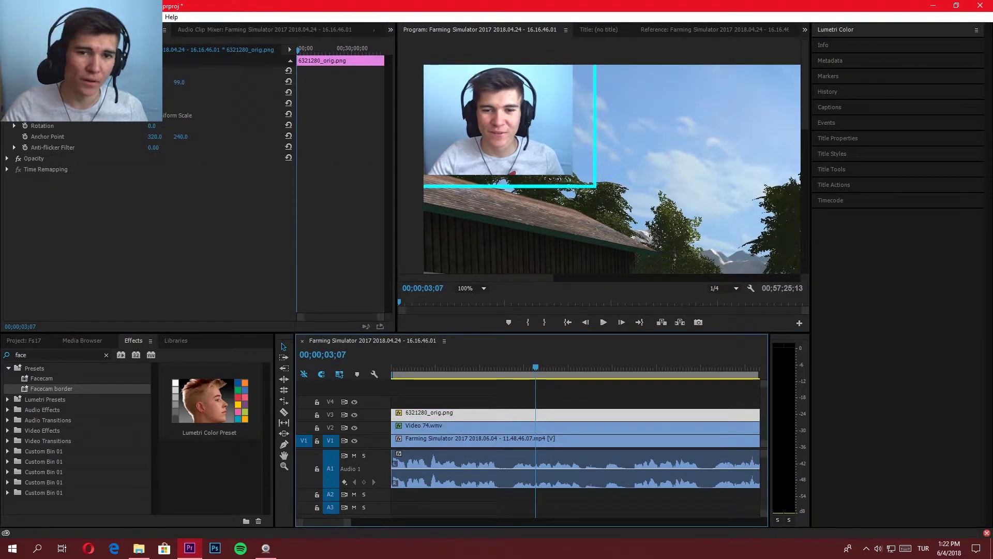
pyautogui.click(584, 194)
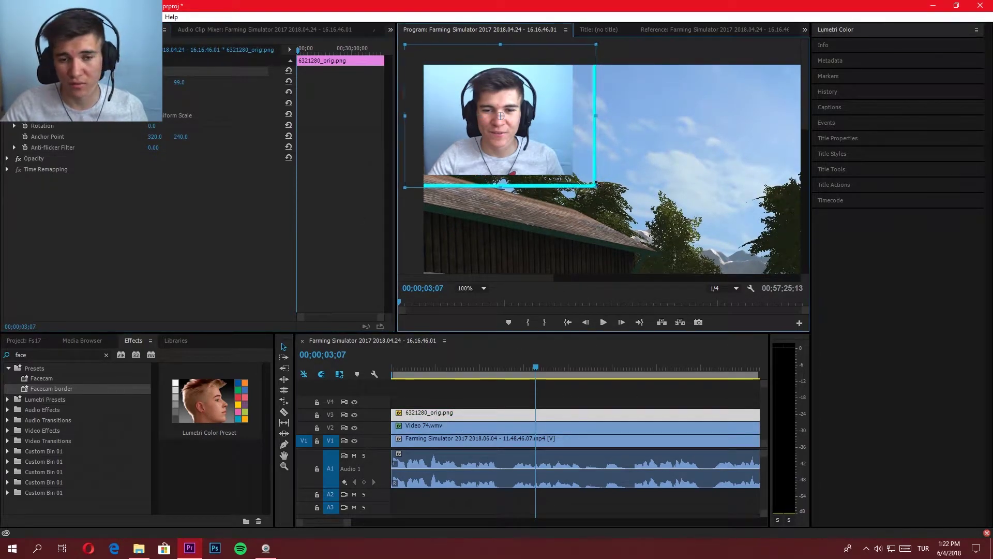
pyautogui.moveTo(600, 186); pyautogui.dragTo(594, 178)
pyautogui.moveTo(553, 135); pyautogui.dragTo(543, 134)
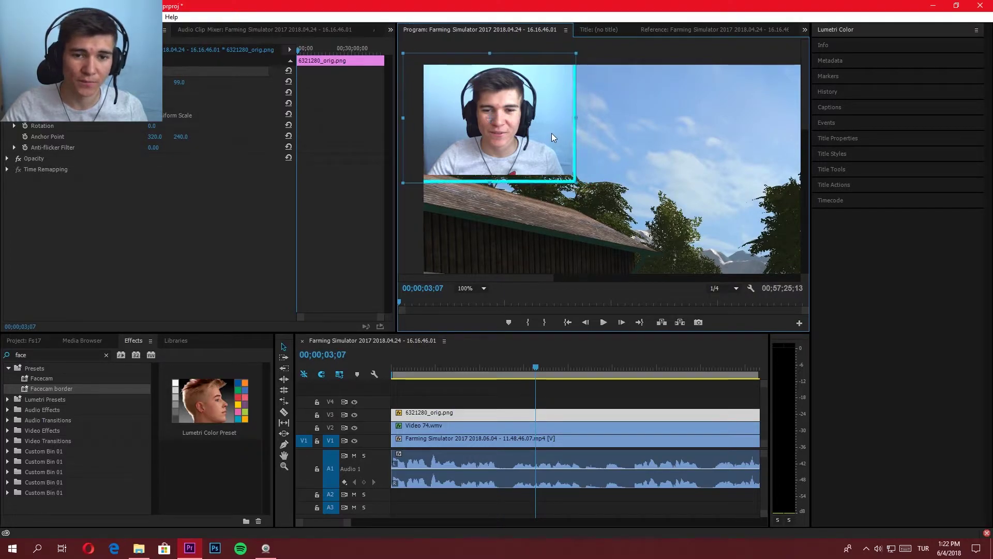
pyautogui.moveTo(572, 175); pyautogui.dragTo(623, 189)
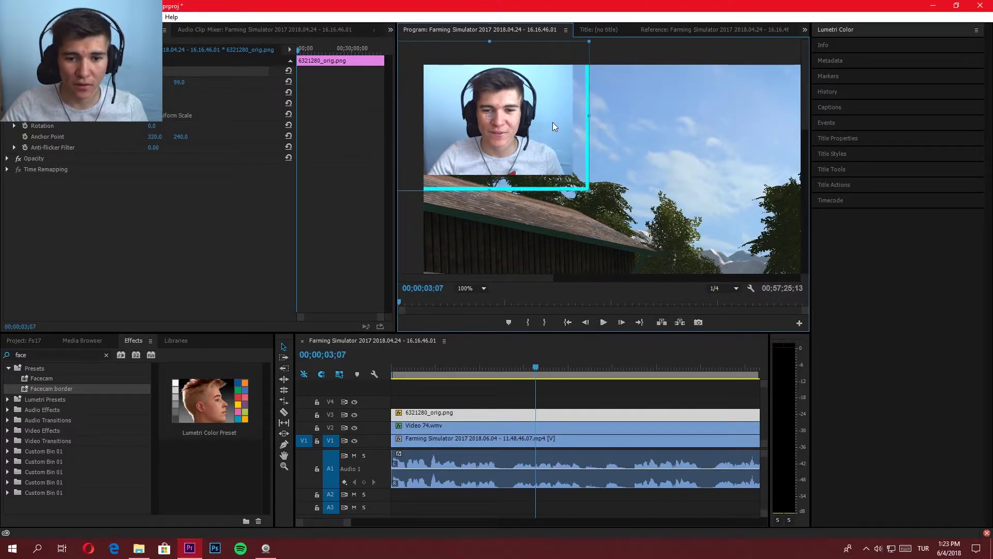
pyautogui.hotkey('ctrl', 'z')
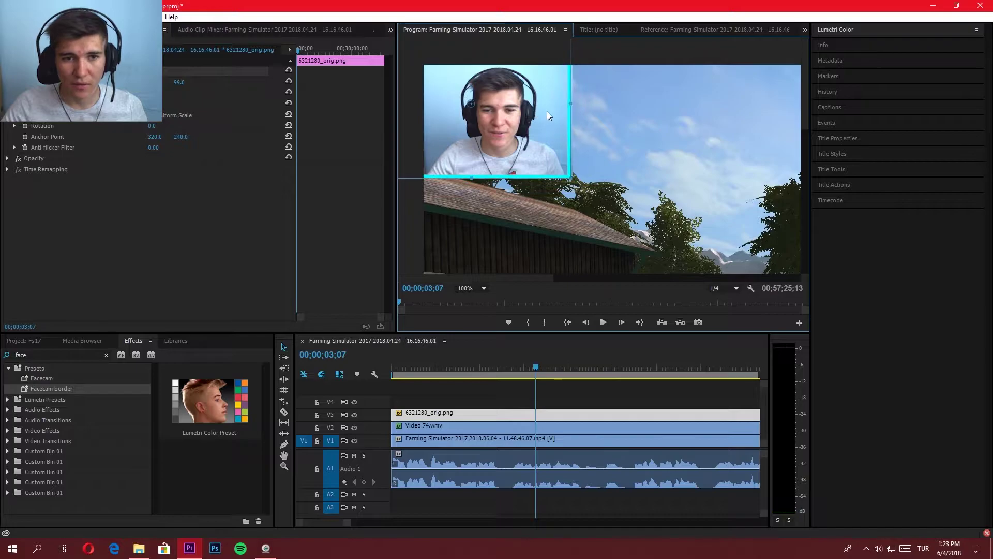
pyautogui.moveTo(547, 111); pyautogui.dragTo(539, 108)
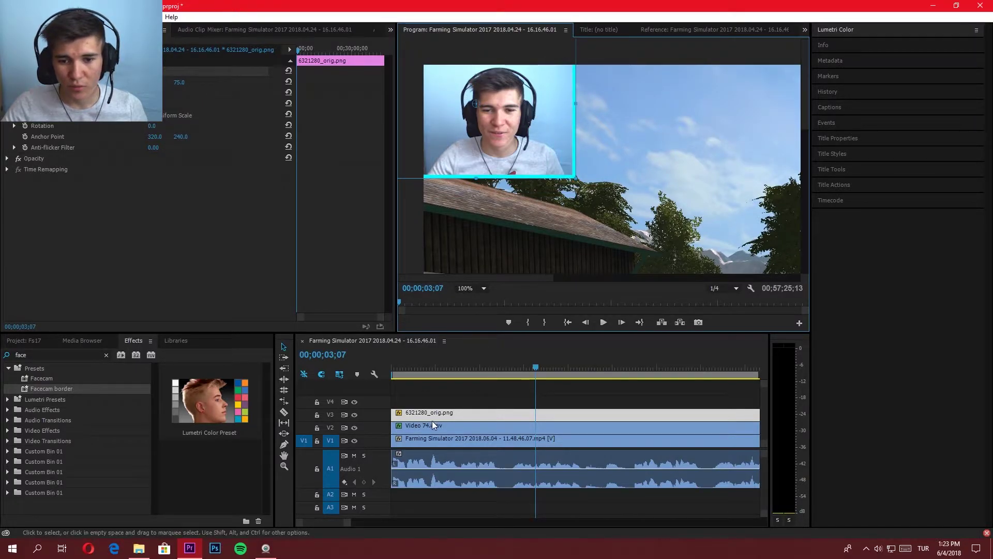
# - Hide the V3 border, nudge the facecam up (Position Y 75 to 73), then show the border again
pyautogui.click(354, 414)
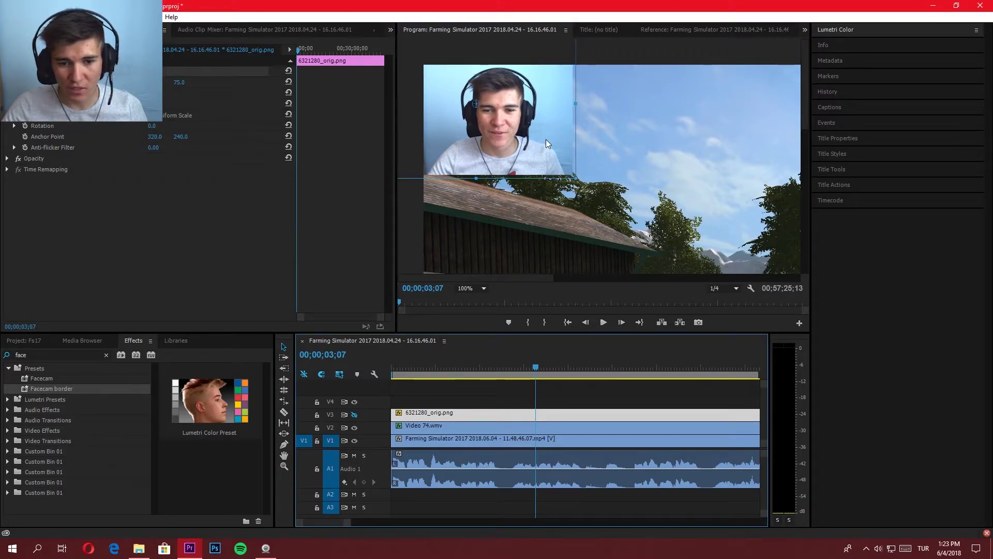
pyautogui.moveTo(546, 139); pyautogui.dragTo(545, 136)
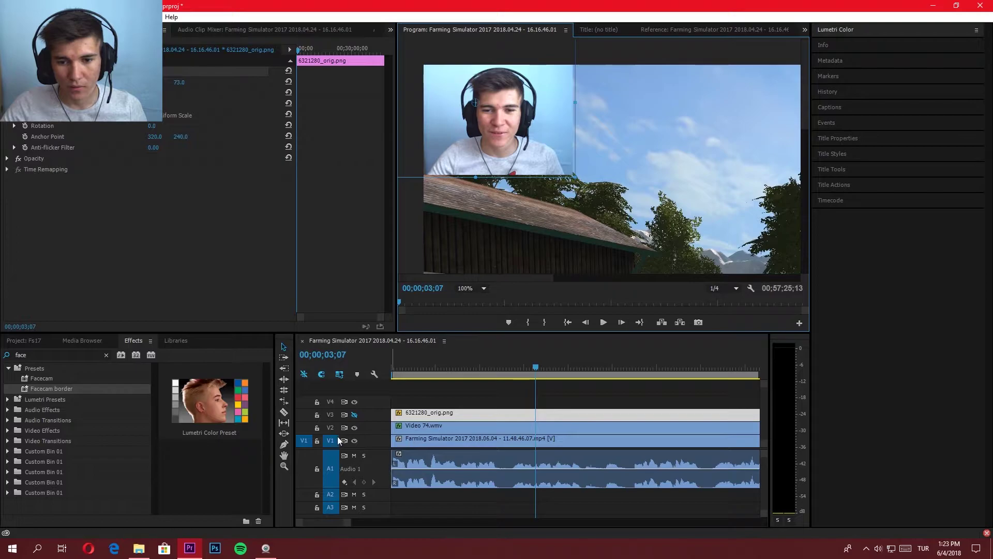
pyautogui.click(349, 411)
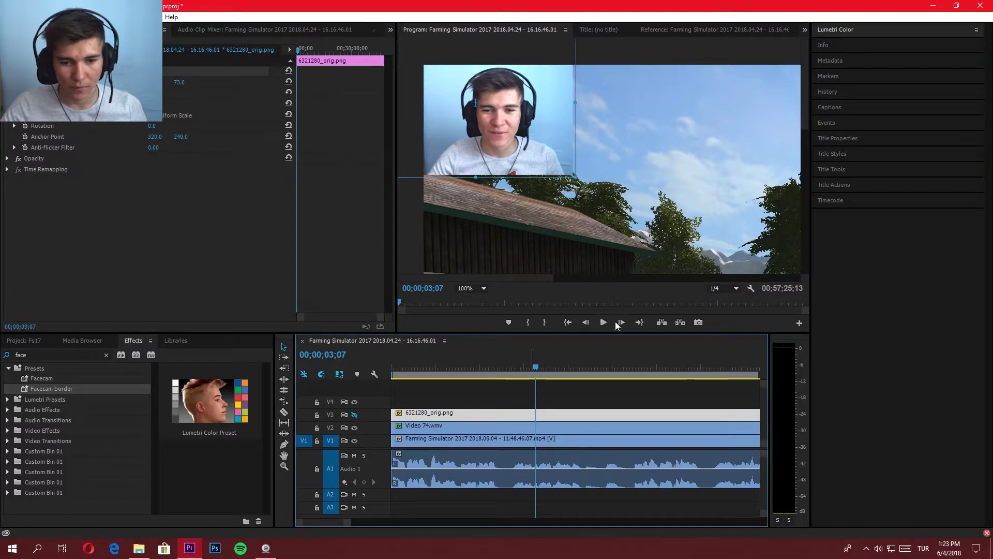
pyautogui.click(355, 415)
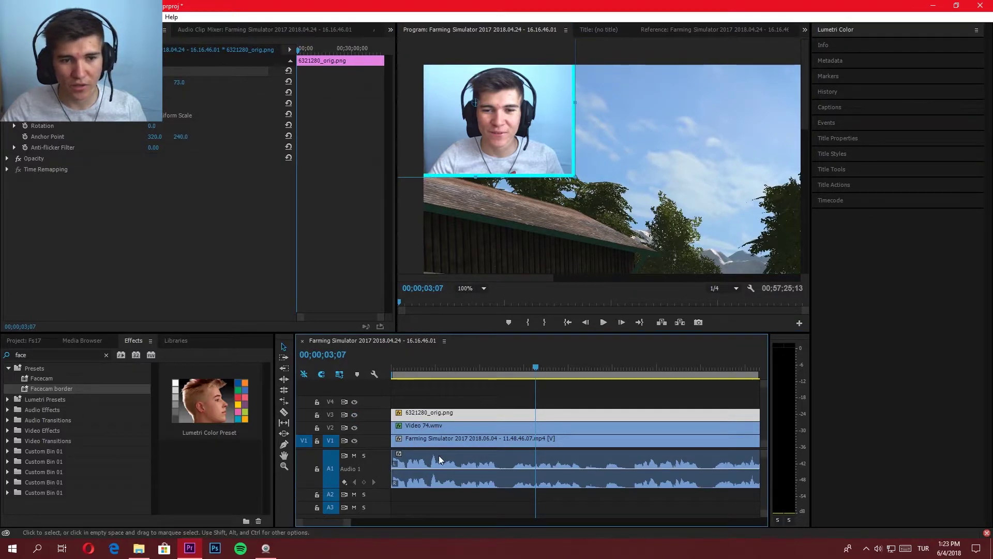
pyautogui.moveTo(349, 521); pyautogui.dragTo(529, 516)
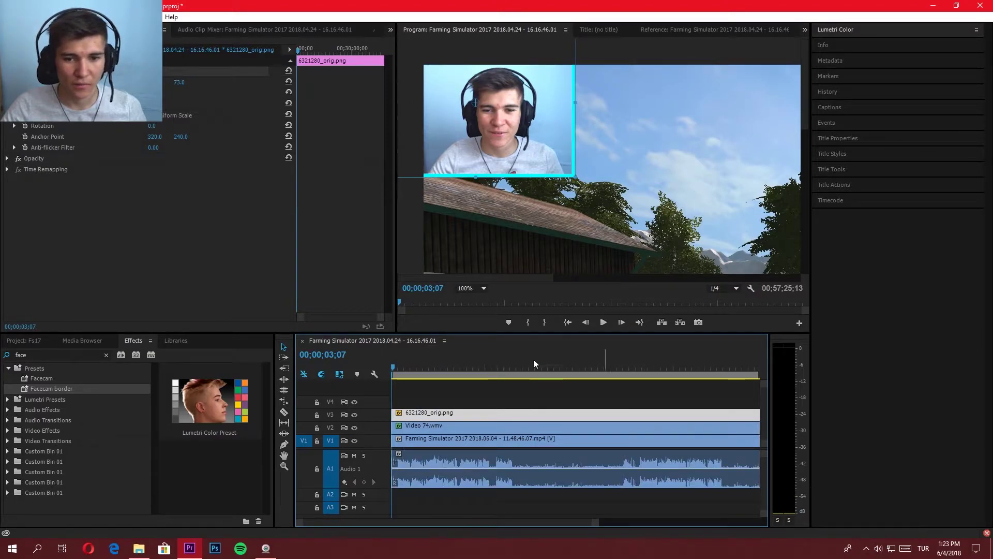
pyautogui.click(469, 288)
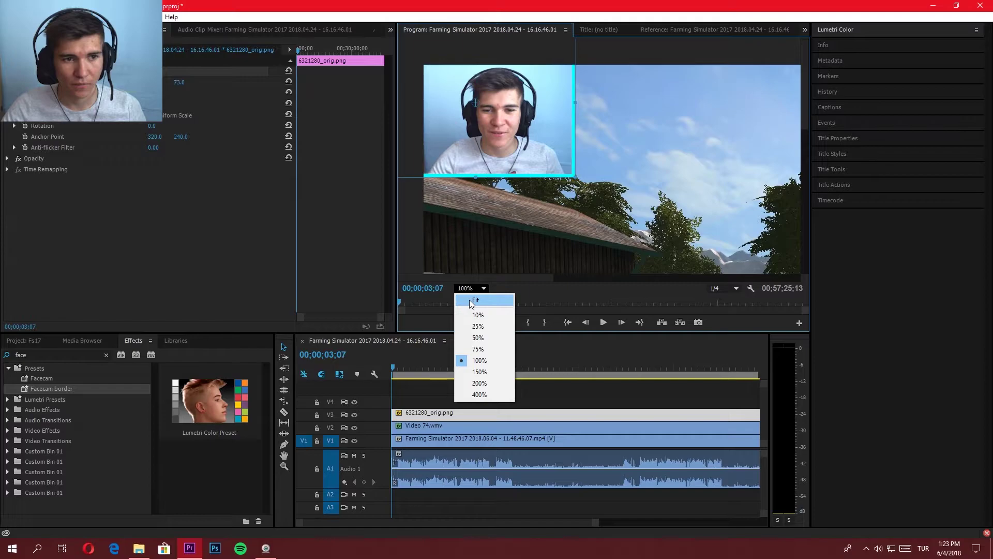
# - Fit the whole frame in the Program monitor, go to the sequence start, and show the Audio Track Mixer
pyautogui.click(472, 301)
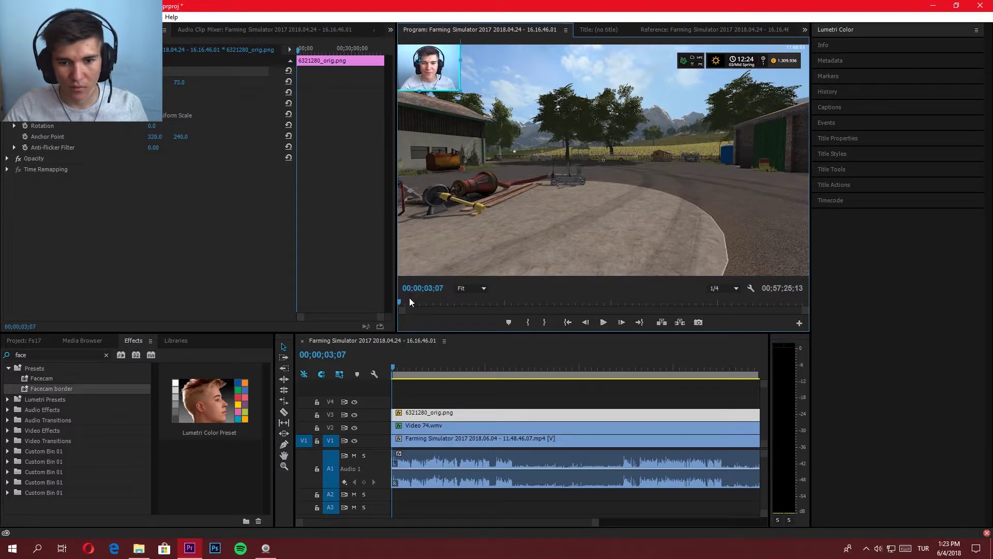
pyautogui.press('Home')
pyautogui.click(392, 374)
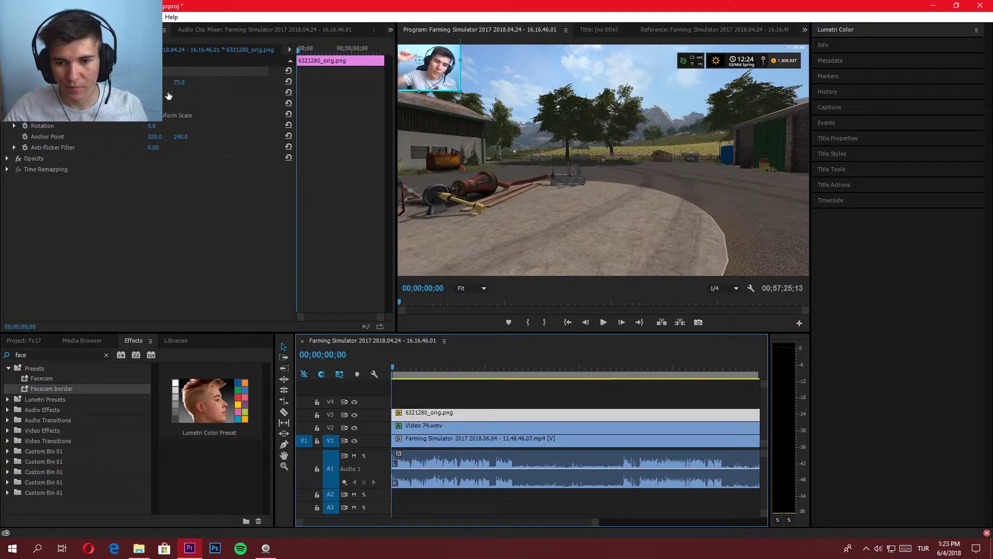
pyautogui.click(185, 30)
pyautogui.click(368, 30)
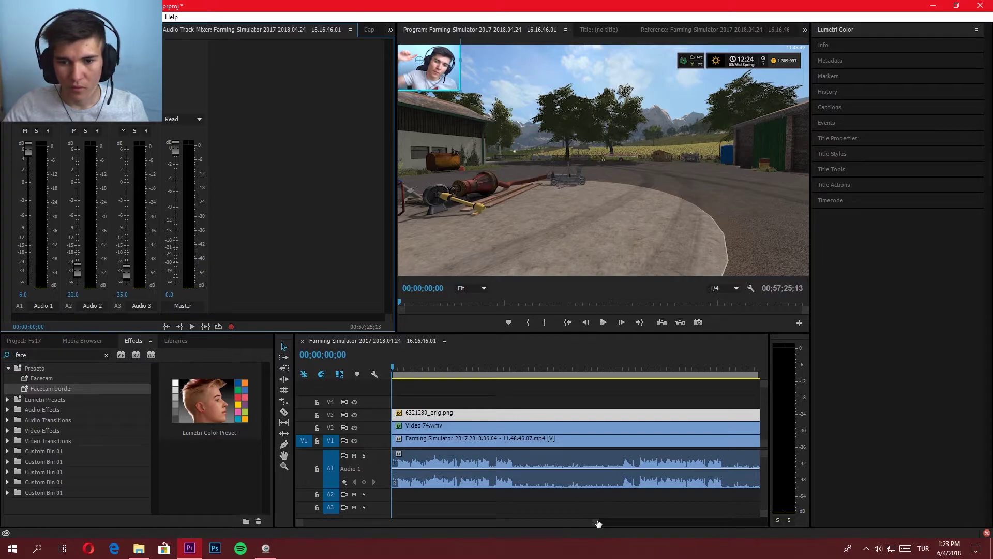
# - Play the opening of the sequence several times to check the audio levels
pyautogui.moveTo(598, 523); pyautogui.dragTo(313, 523)
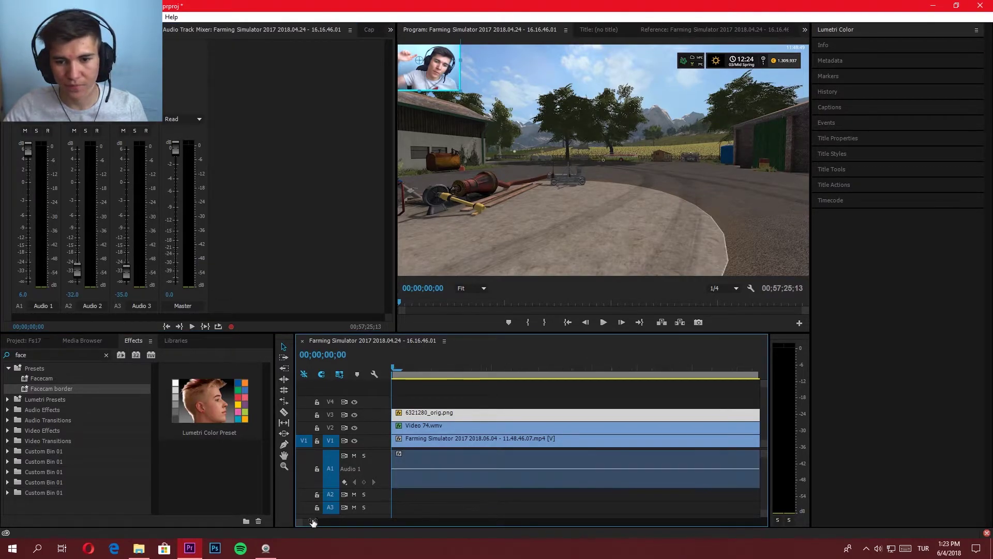
pyautogui.press('space')
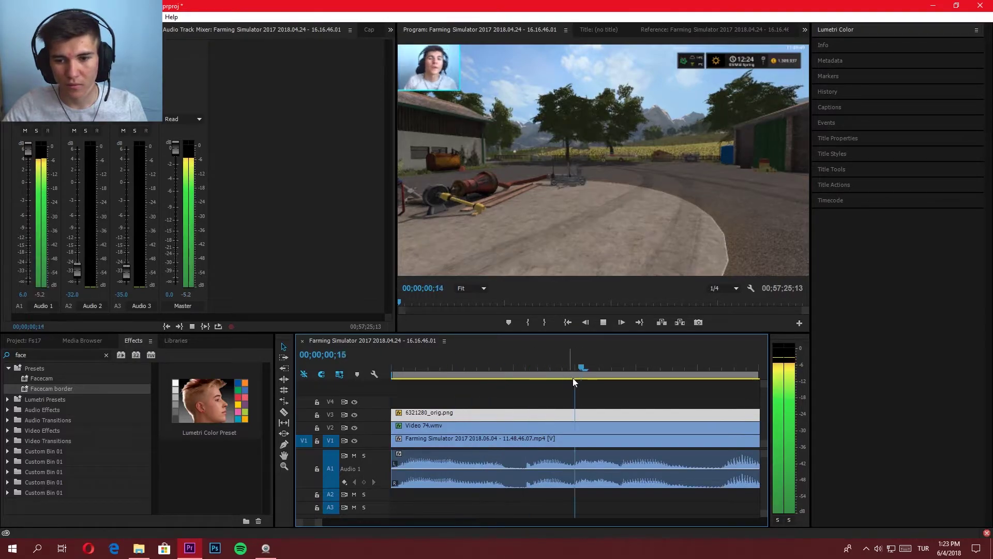
pyautogui.press('space')
pyautogui.moveTo(317, 522); pyautogui.dragTo(332, 523)
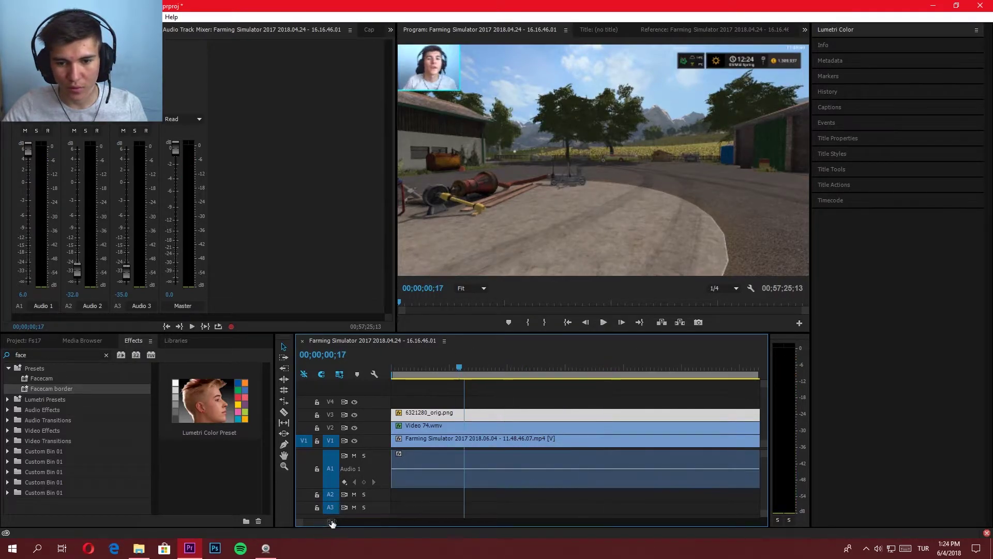
pyautogui.moveTo(435, 367); pyautogui.dragTo(315, 362)
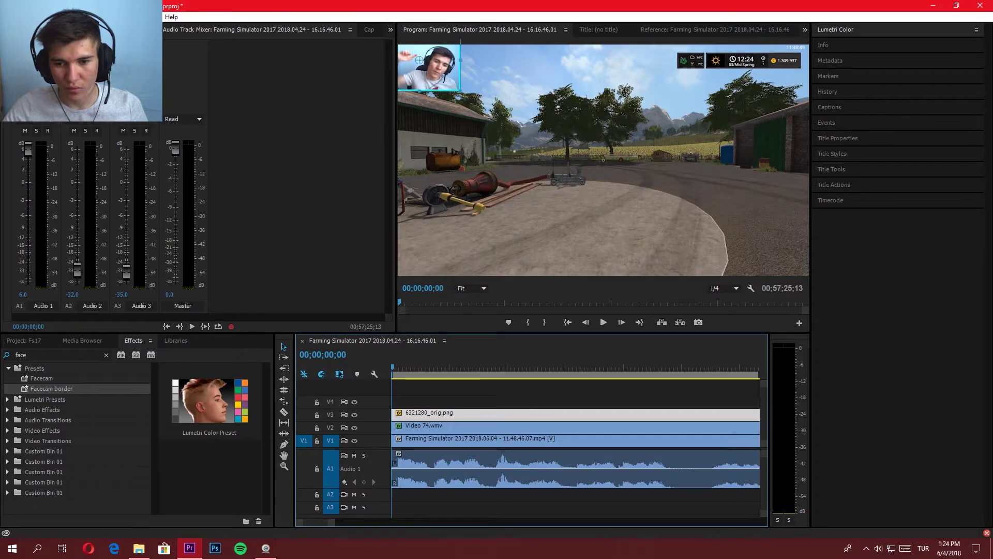
pyautogui.press('space')
pyautogui.press('space')
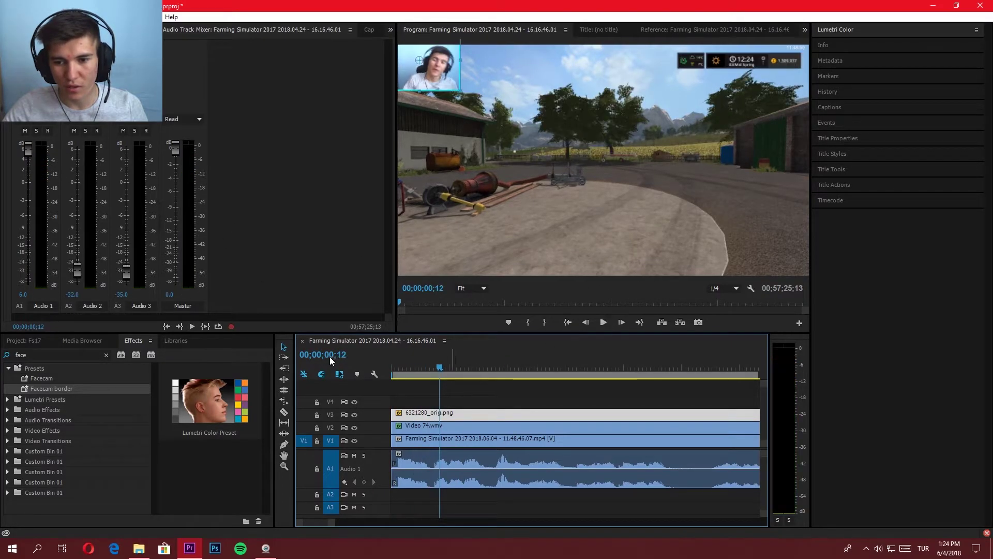
pyautogui.press('space')
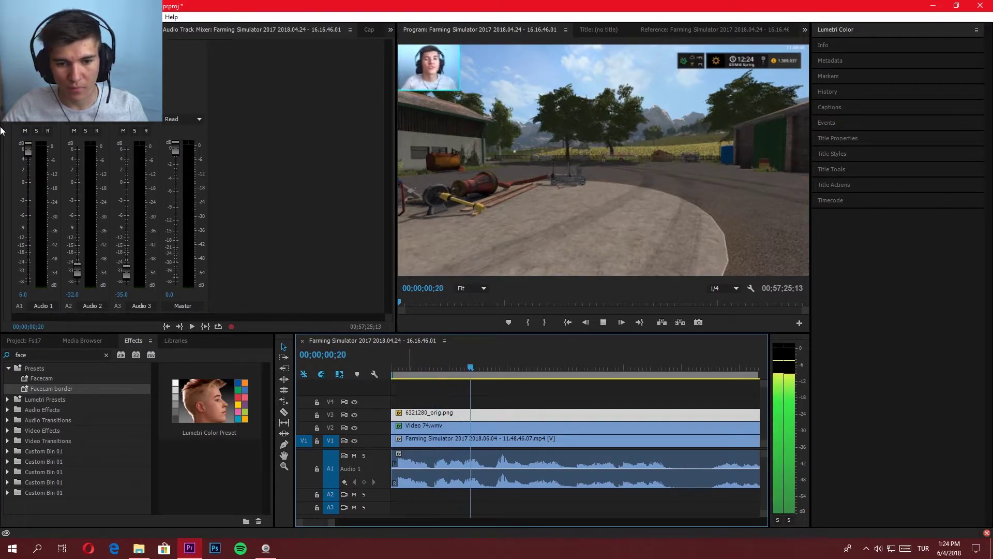
pyautogui.press('space')
pyautogui.moveTo(470, 368); pyautogui.dragTo(339, 371)
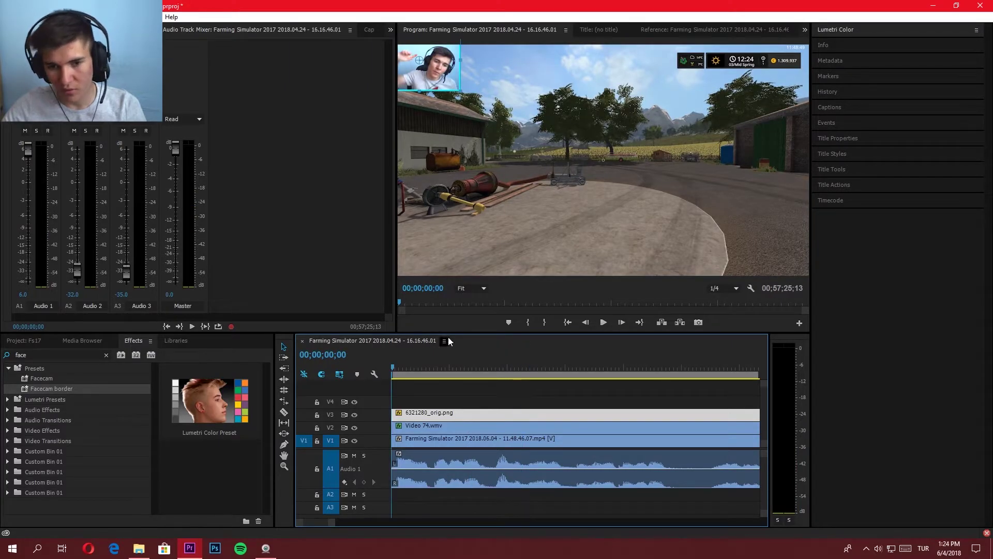
pyautogui.press('space')
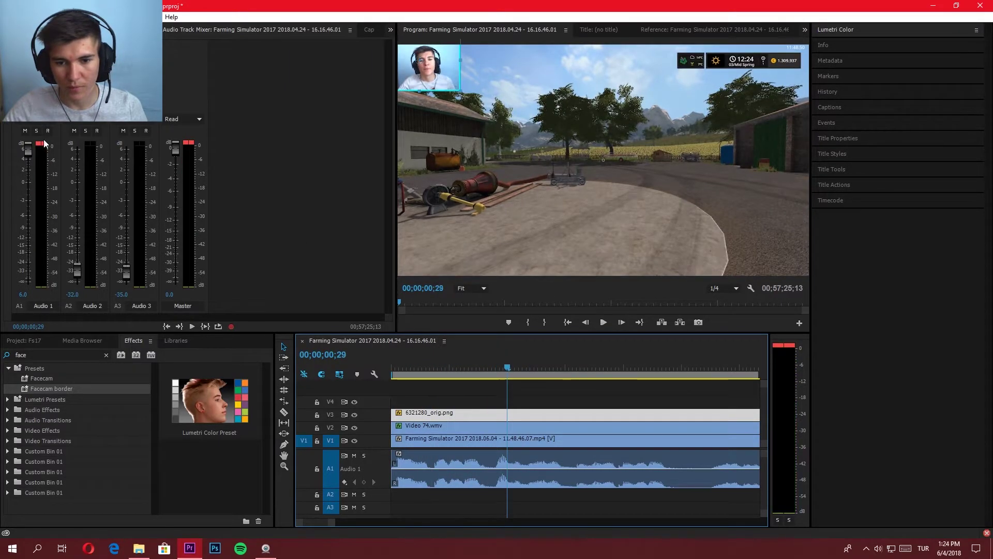
# - Replay from the start and park the playhead at about 00;00;00;26 for the cut
pyautogui.click(496, 369)
pyautogui.press('Home')
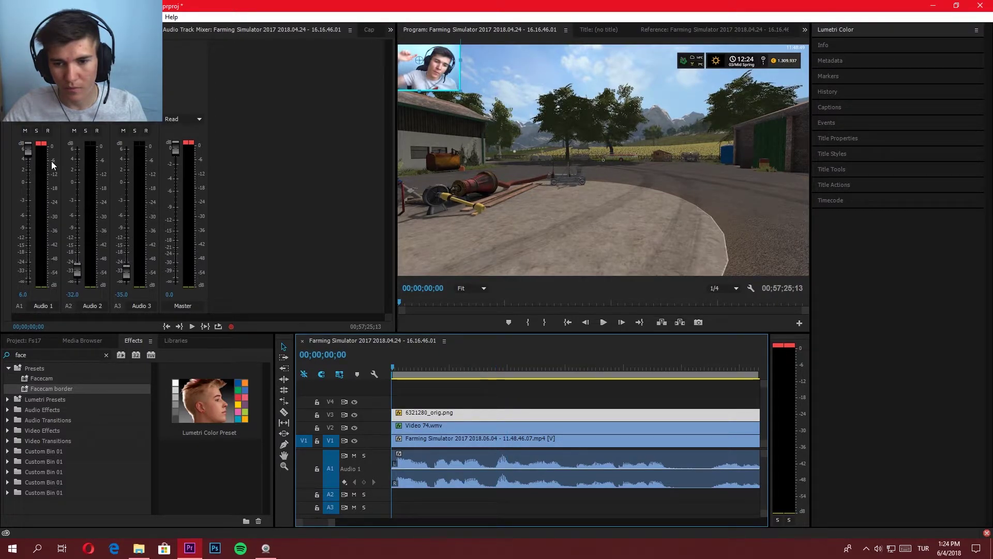
pyautogui.click(600, 321)
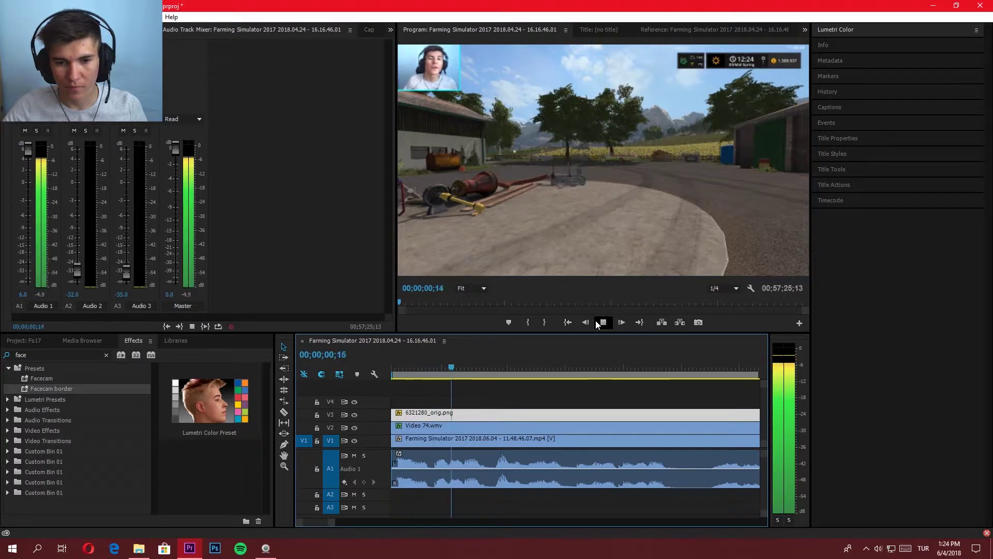
pyautogui.click(599, 321)
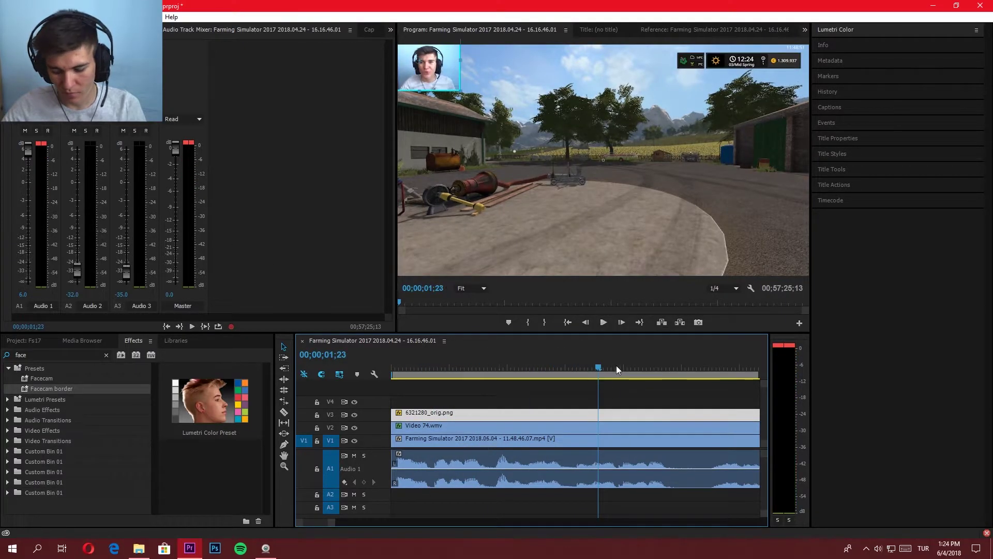
pyautogui.moveTo(616, 367); pyautogui.dragTo(496, 389)
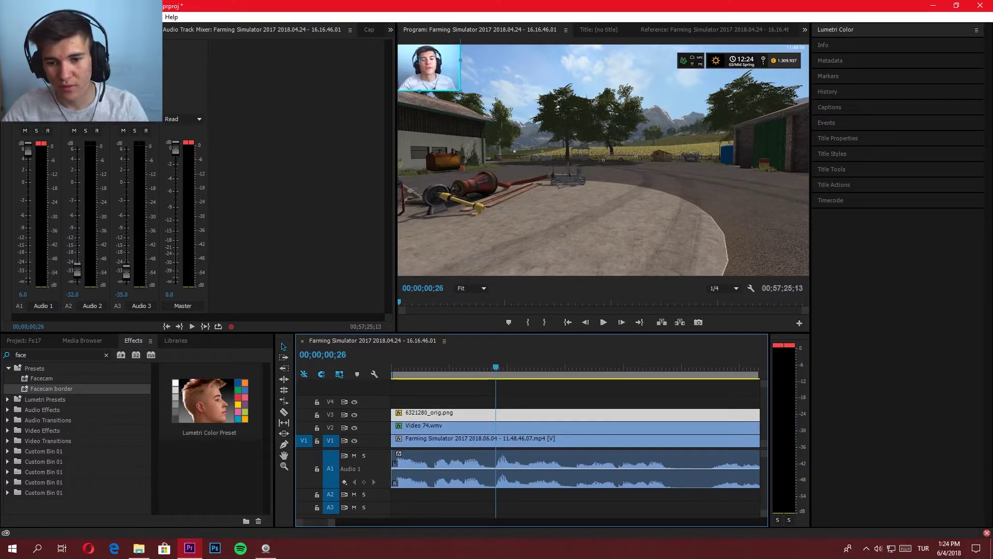
# - Razor the gameplay clip at 00;00;00;26 and reduce the audio gain on its audio piece
pyautogui.press('c')
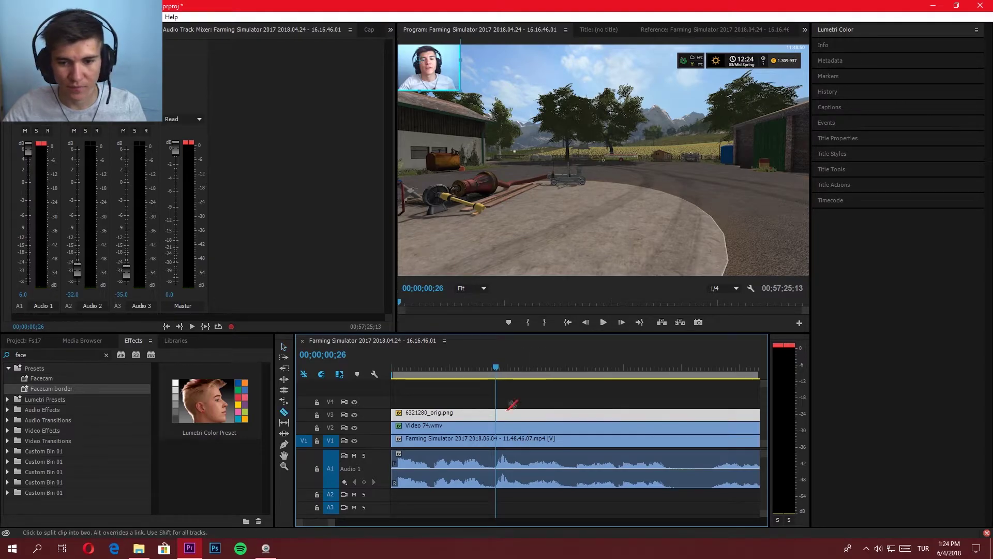
pyautogui.click(499, 470)
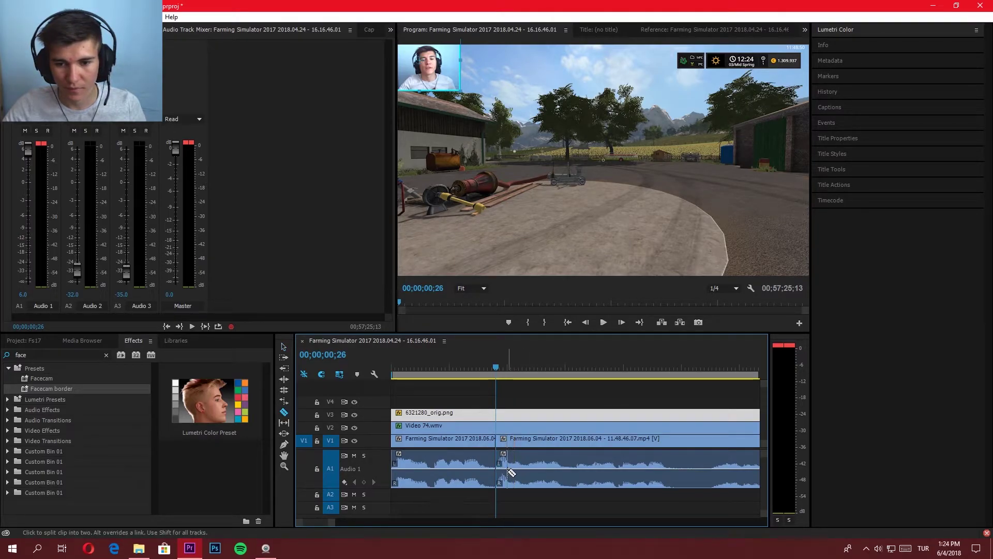
pyautogui.press('v')
pyautogui.click(506, 461)
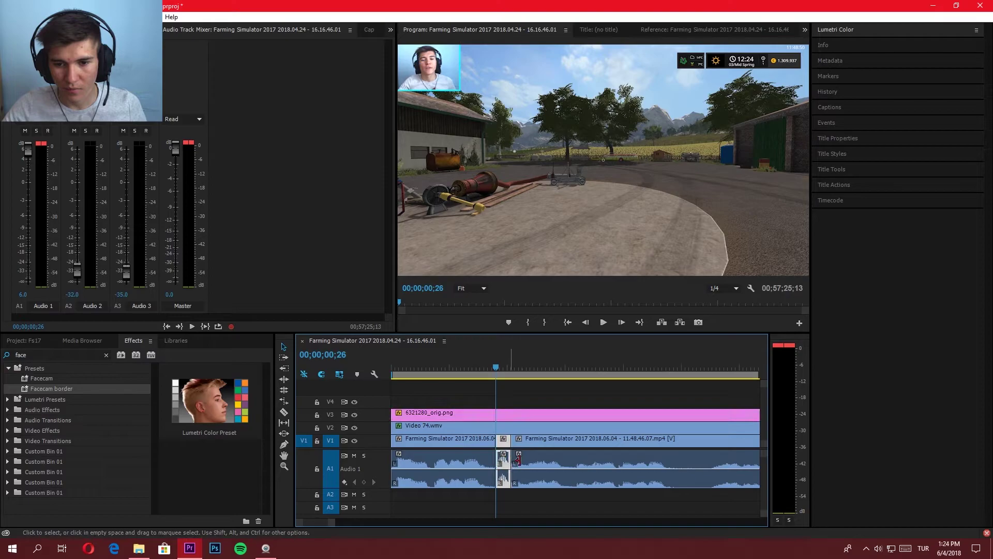
pyautogui.rightClick(503, 461)
pyautogui.click(546, 328)
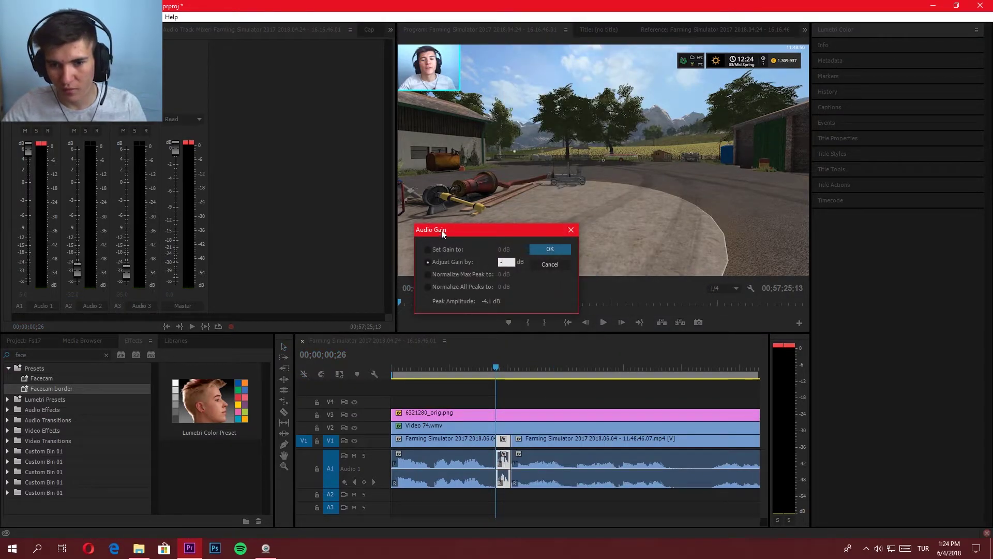
pyautogui.write('5')
pyautogui.click(550, 249)
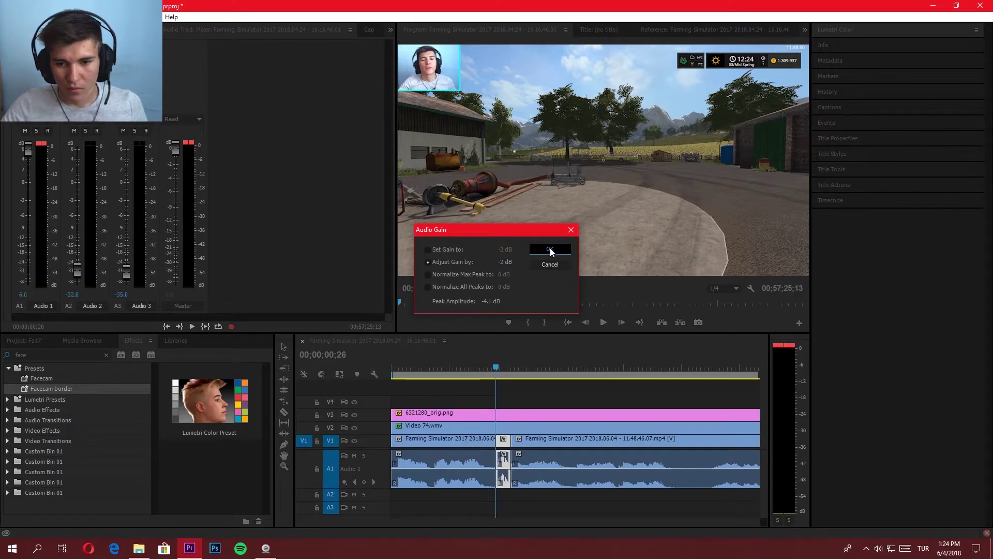
pyautogui.moveTo(487, 362); pyautogui.dragTo(482, 365)
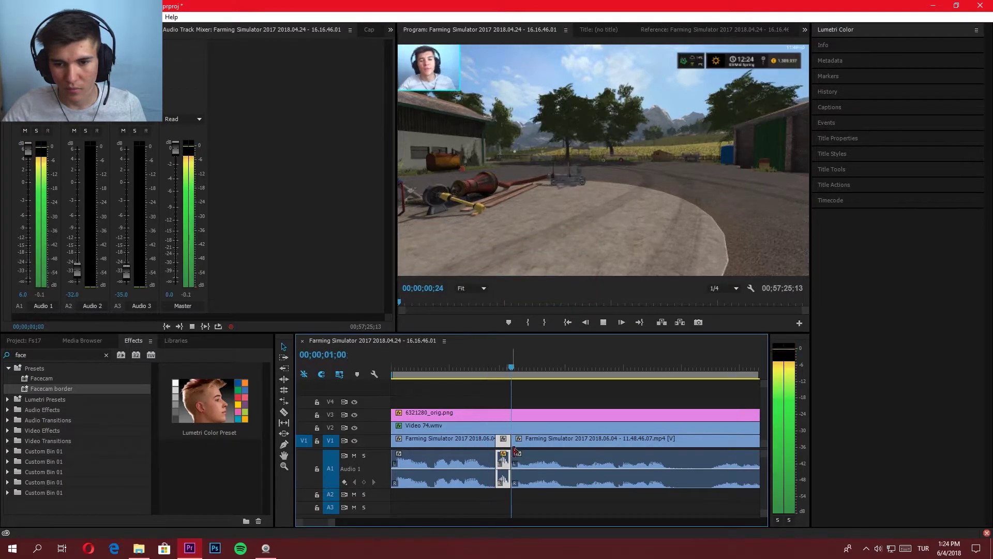
# - Razor all tracks at two points, delete the section between them, and ripple-delete the gap
pyautogui.press('space')
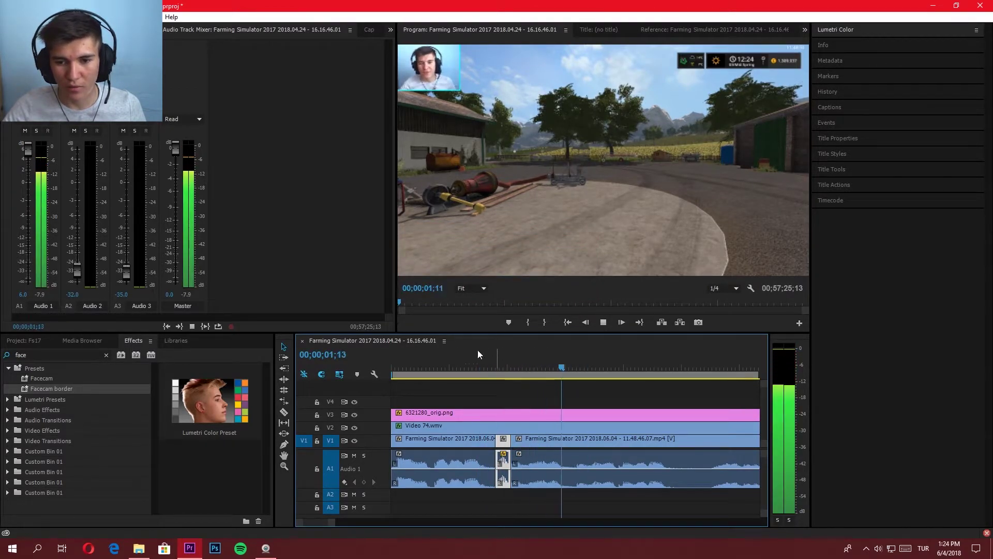
pyautogui.press('space')
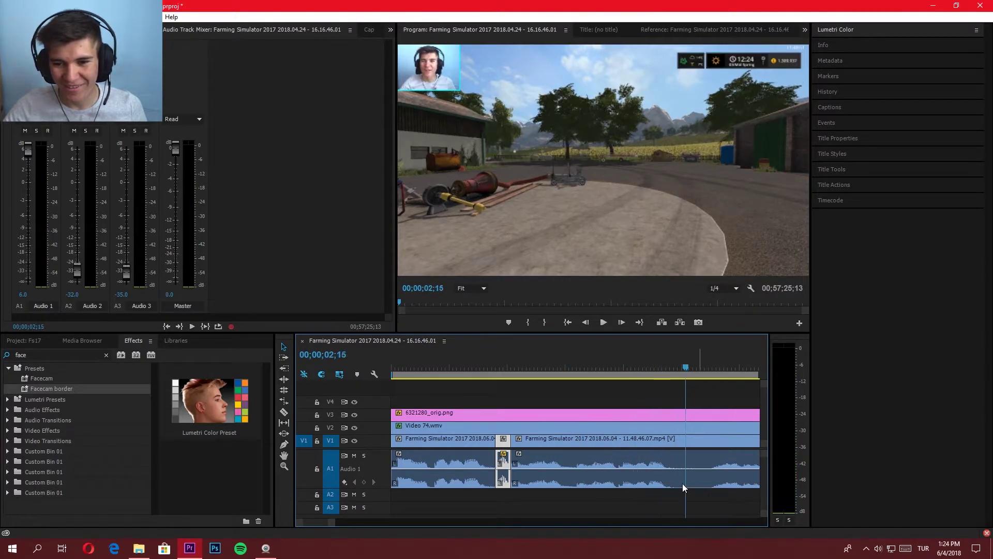
pyautogui.press('c')
pyautogui.keyDown('shift'); pyautogui.click(669, 483); pyautogui.keyUp('shift')
pyautogui.keyDown('shift'); pyautogui.click(708, 483); pyautogui.keyUp('shift')
pyautogui.press('v')
pyautogui.moveTo(703, 401); pyautogui.dragTo(688, 489)
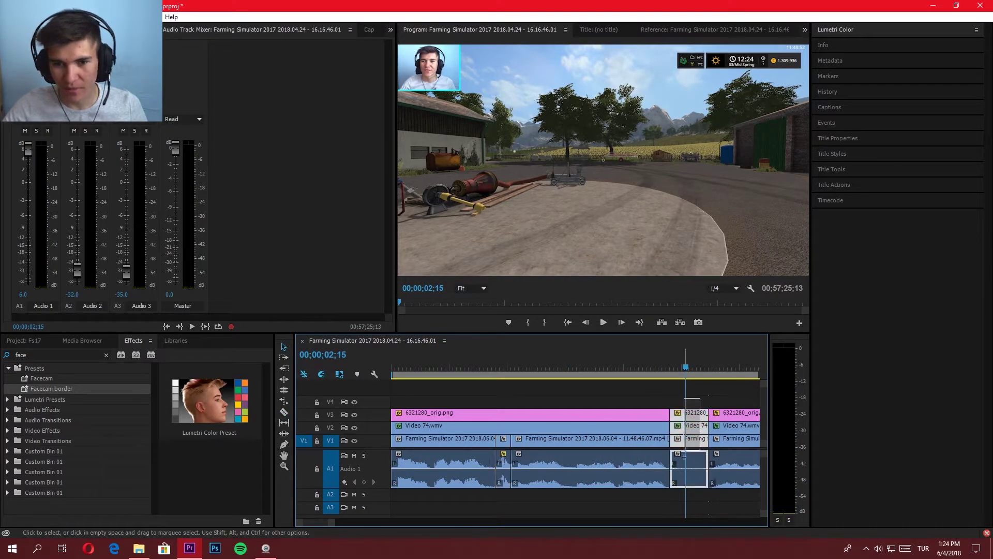
pyautogui.press('Delete')
pyautogui.rightClick(701, 440)
pyautogui.click(704, 439)
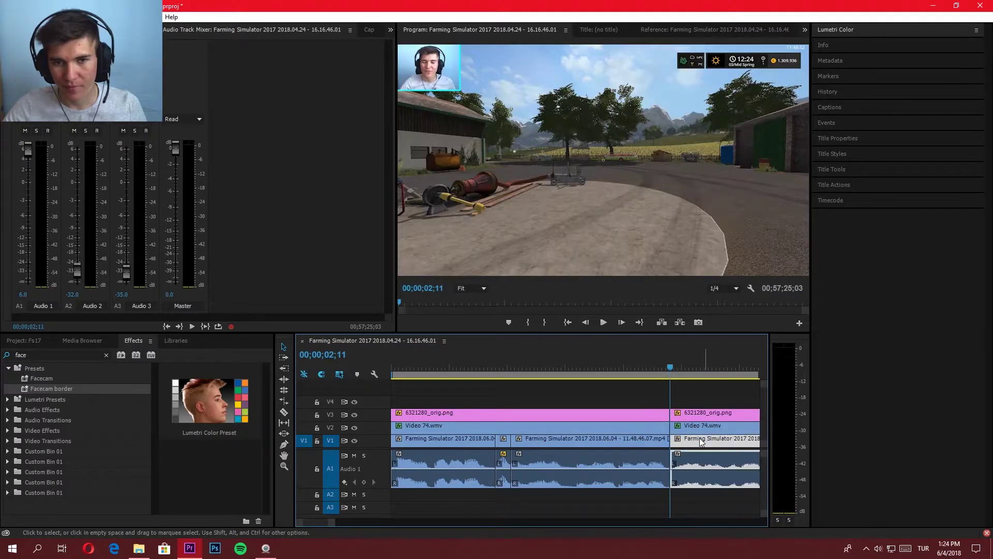
# - Cut a second unwanted stretch from all tracks, delete the middle pieces, and ripple-delete the gap
pyautogui.moveTo(333, 523); pyautogui.dragTo(303, 523)
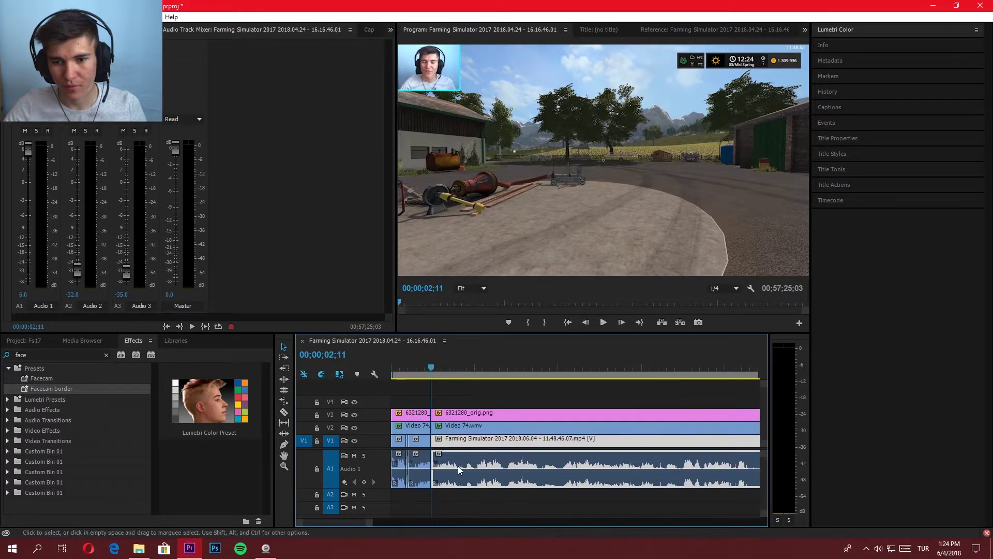
pyautogui.click(426, 369)
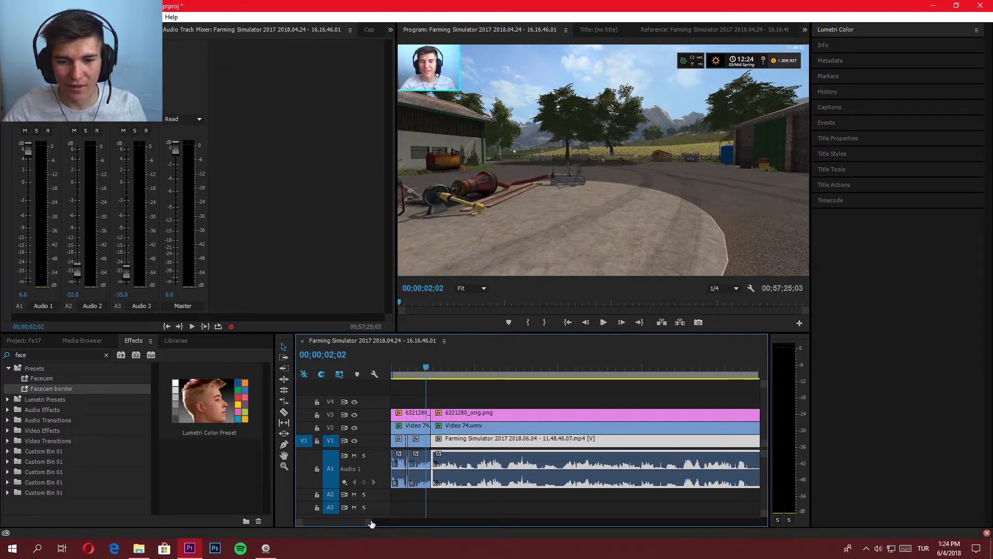
pyautogui.press('space')
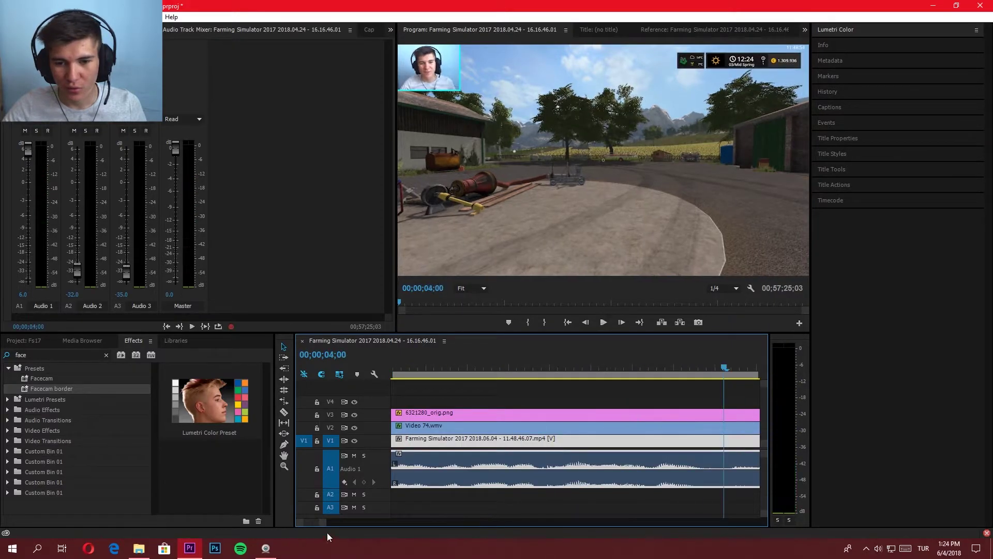
pyautogui.moveTo(325, 524); pyautogui.dragTo(333, 524)
pyautogui.press('c')
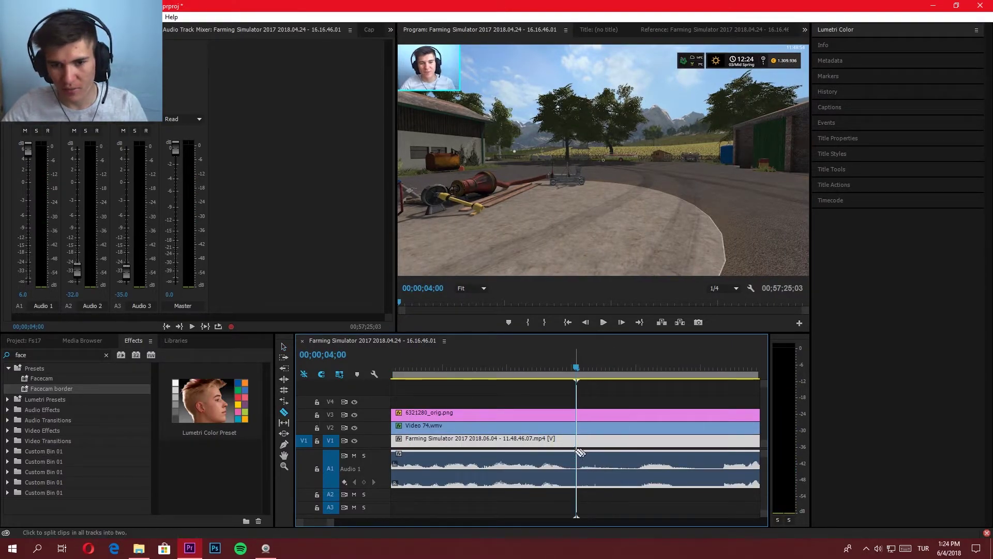
pyautogui.keyDown('shift'); pyautogui.click(574, 457); pyautogui.keyUp('shift')
pyautogui.press('space')
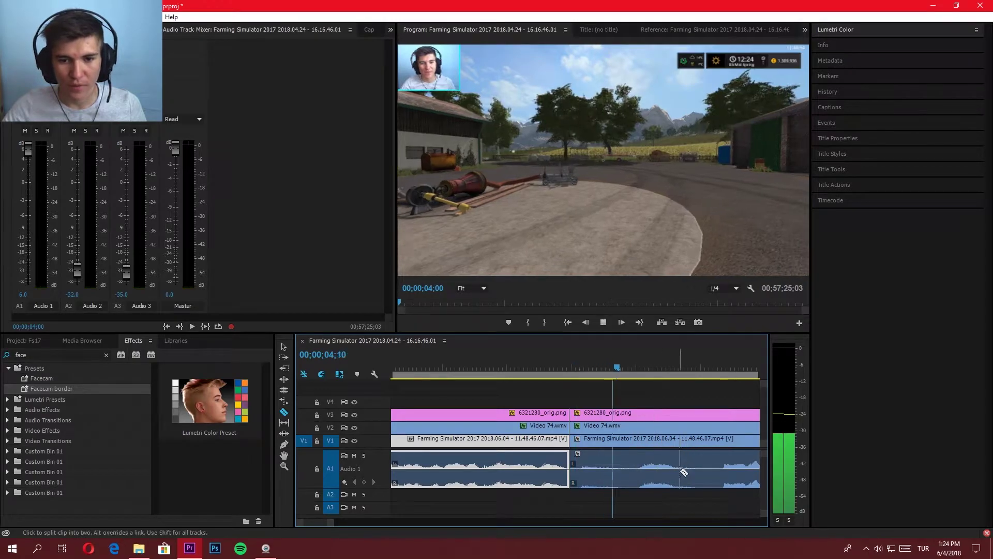
pyautogui.press('v')
pyautogui.press('space')
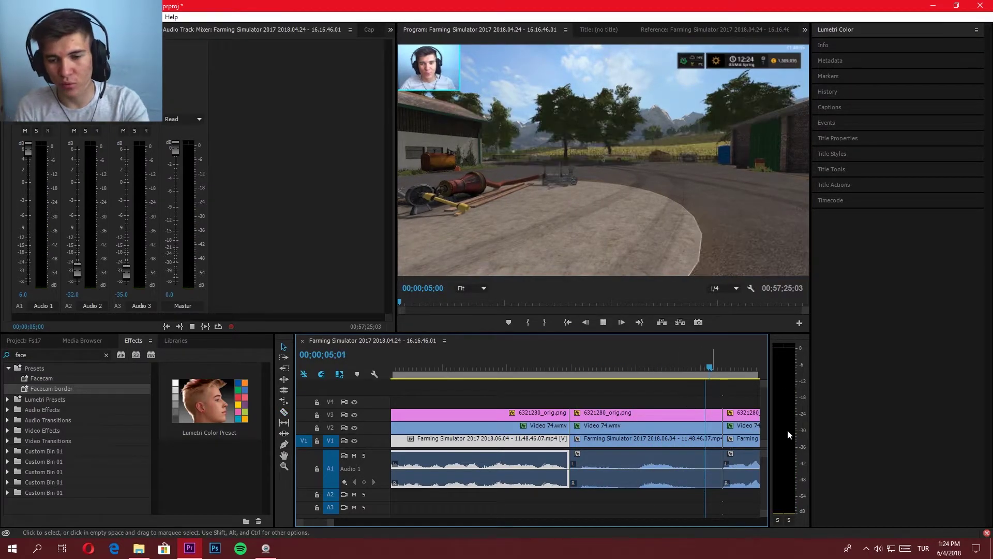
pyautogui.press('space')
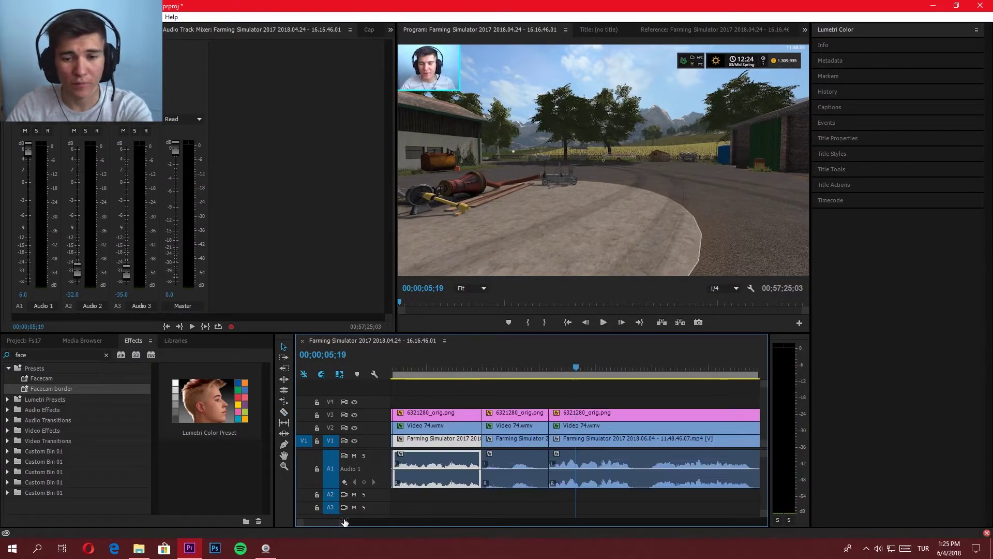
pyautogui.moveTo(479, 404); pyautogui.dragTo(491, 480)
pyautogui.press('Delete')
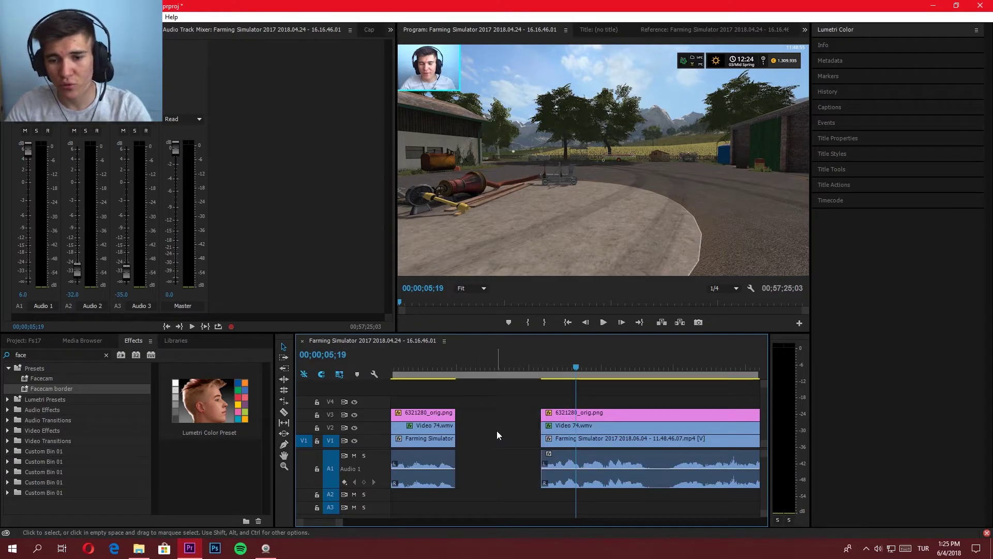
pyautogui.rightClick(509, 440)
pyautogui.click(528, 438)
# - Play back across the new edit and stop at the next cut point
pyautogui.click(449, 373)
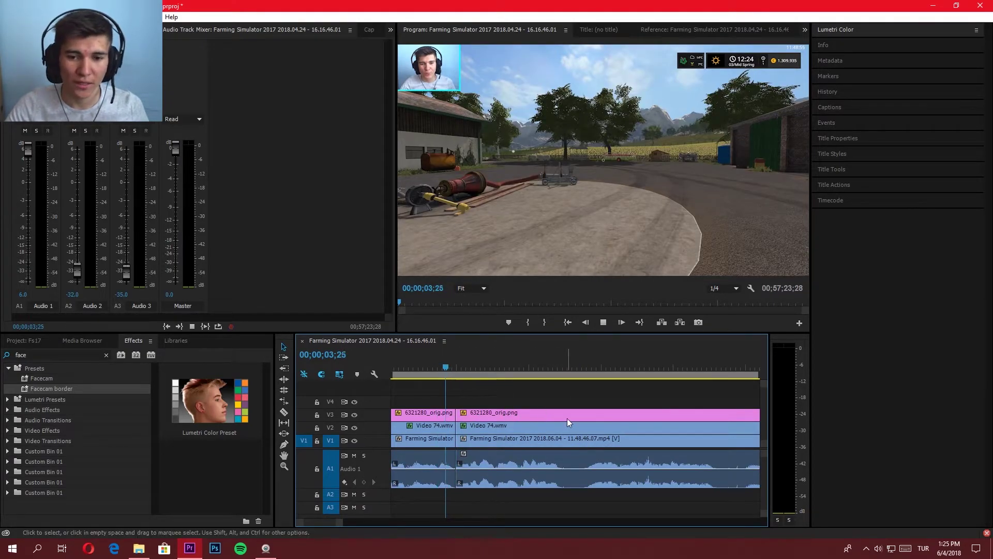
pyautogui.press('space')
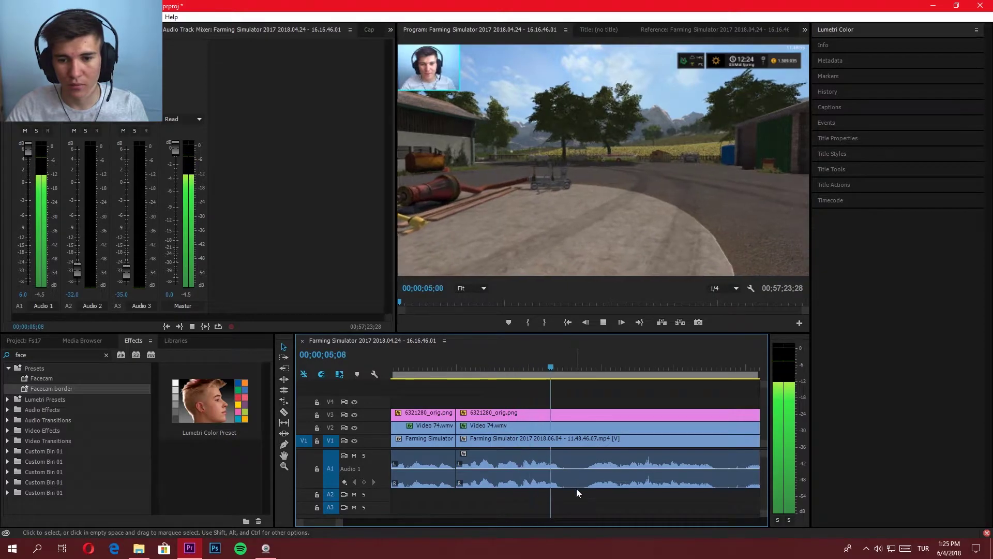
pyautogui.press('space')
pyautogui.press('c')
pyautogui.press('space')
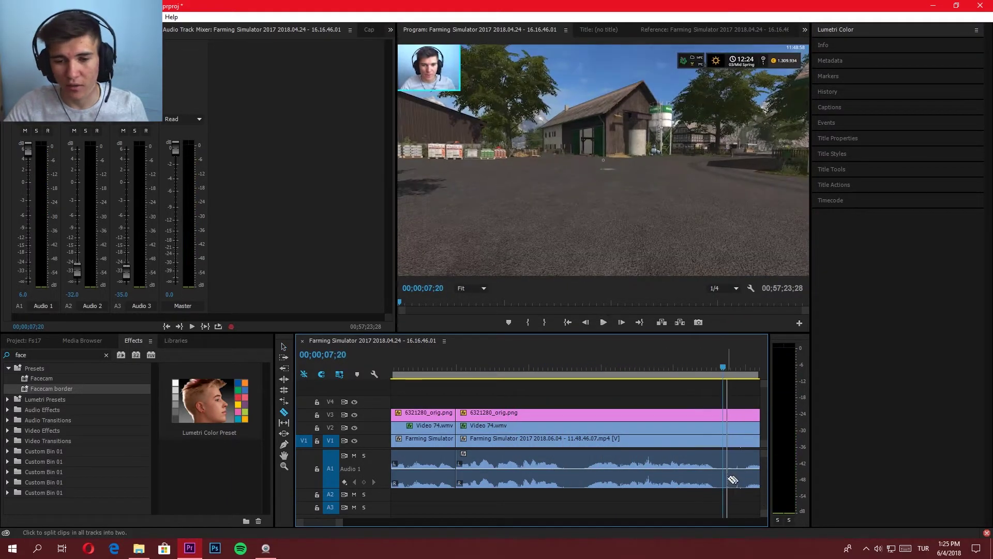
pyautogui.press('space')
pyautogui.press('v')
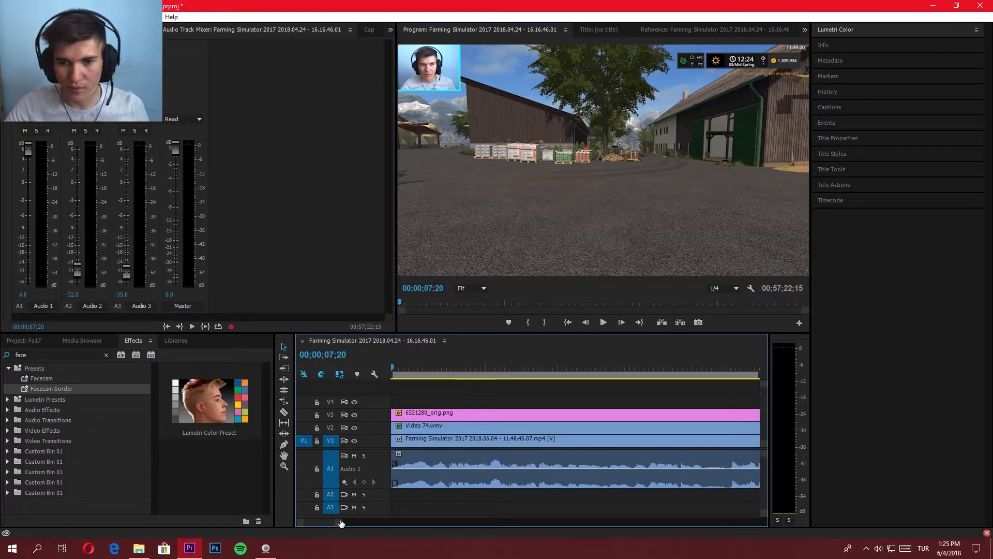
pyautogui.scroll(5, 341, 523)
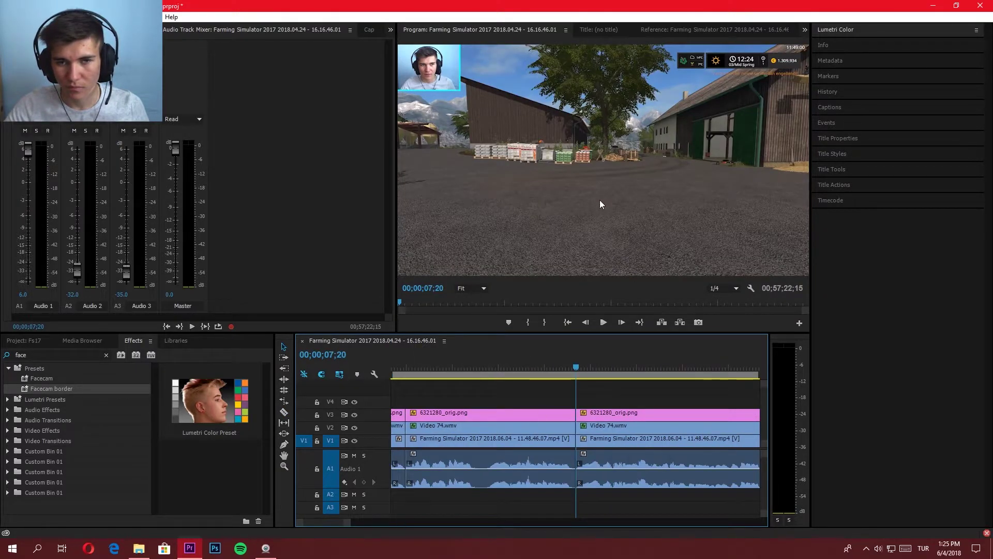
# - Razor out the first unwanted section around 11 seconds and ripple-delete its gap
pyautogui.press('space')
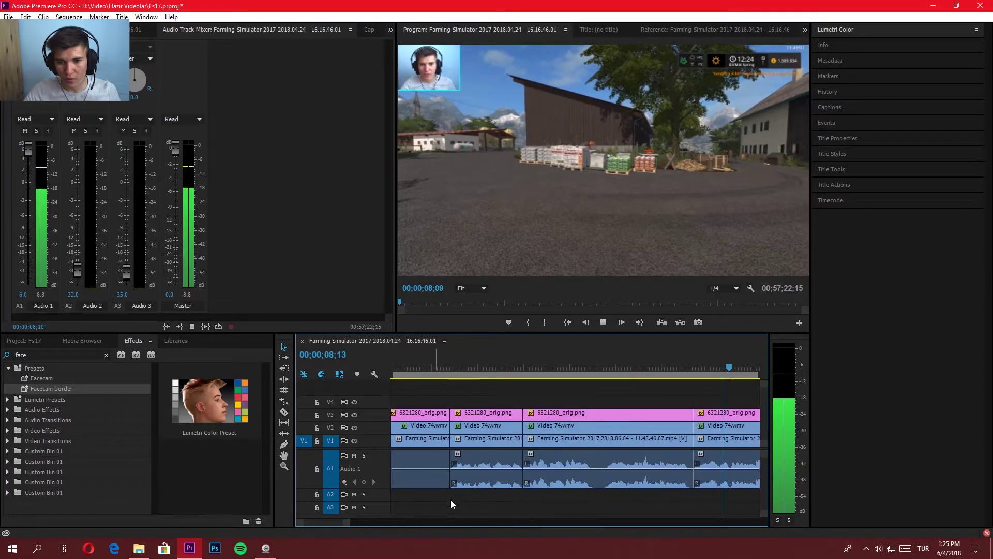
pyautogui.keyDown('shift'); pyautogui.click(615, 480); pyautogui.keyUp('shift')
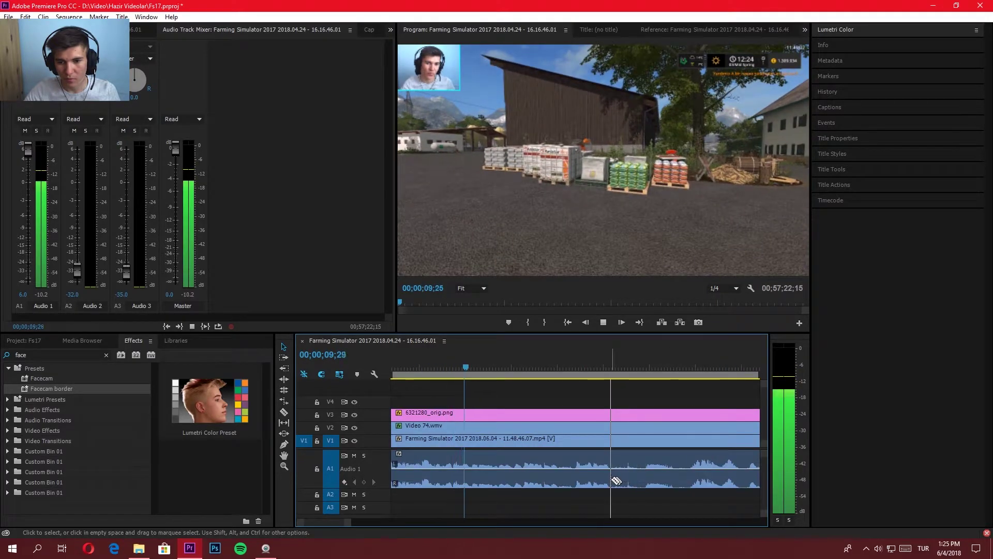
pyautogui.keyDown('shift'); pyautogui.click(688, 480); pyautogui.keyUp('shift')
pyautogui.click(643, 367)
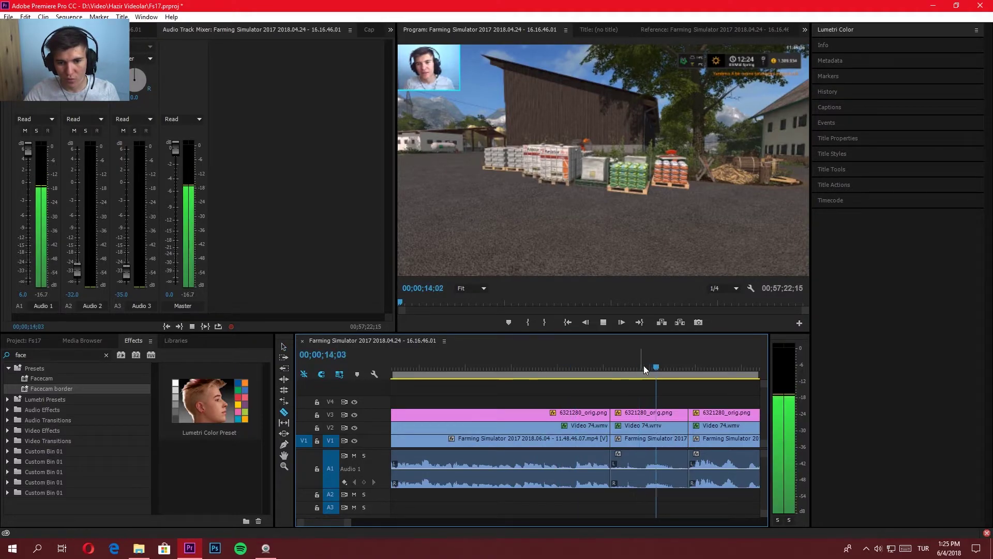
pyautogui.press('space')
pyautogui.click(643, 439)
pyautogui.press('Delete')
pyautogui.rightClick(643, 439)
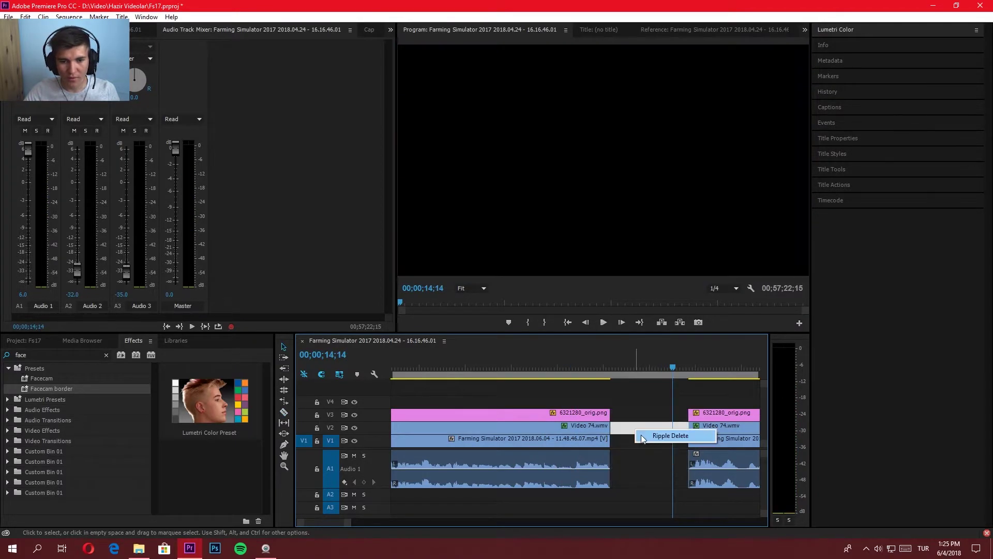
pyautogui.click(644, 436)
pyautogui.press('space')
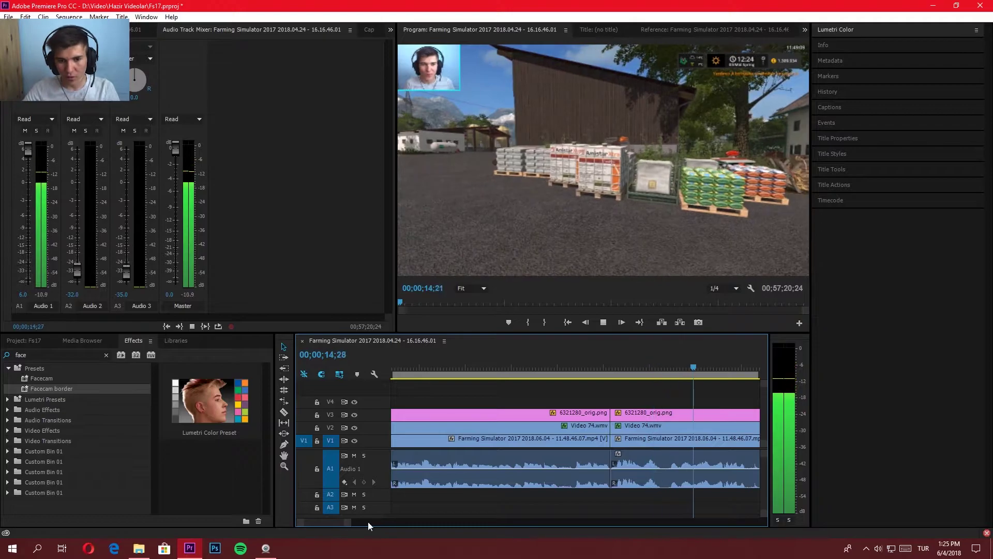
pyautogui.press('space')
# - Cut the next unwanted section near 14;17 from all tracks and ripple-delete the gap
pyautogui.press('c')
pyautogui.keyDown('shift'); pyautogui.click(661, 439); pyautogui.keyUp('shift')
pyautogui.click(678, 366)
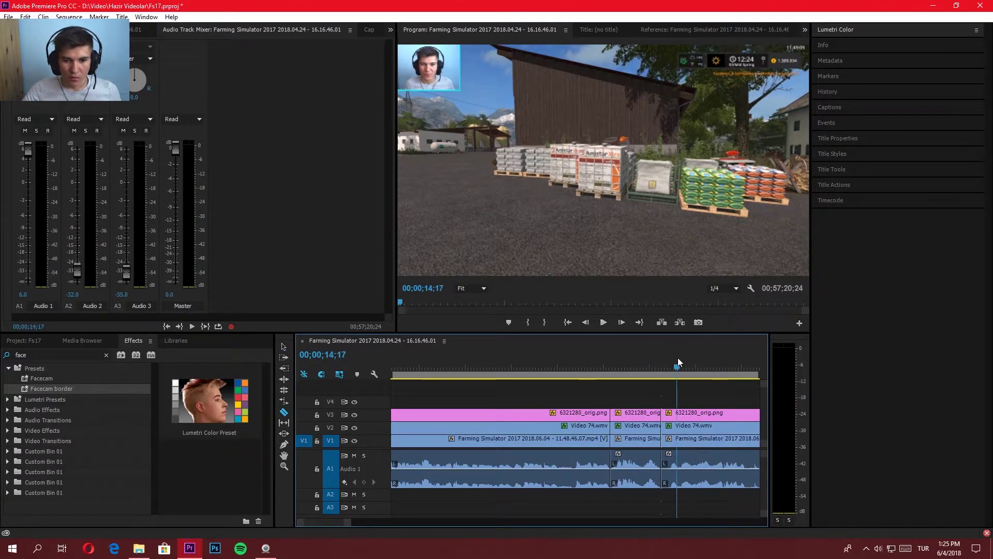
pyautogui.press('space')
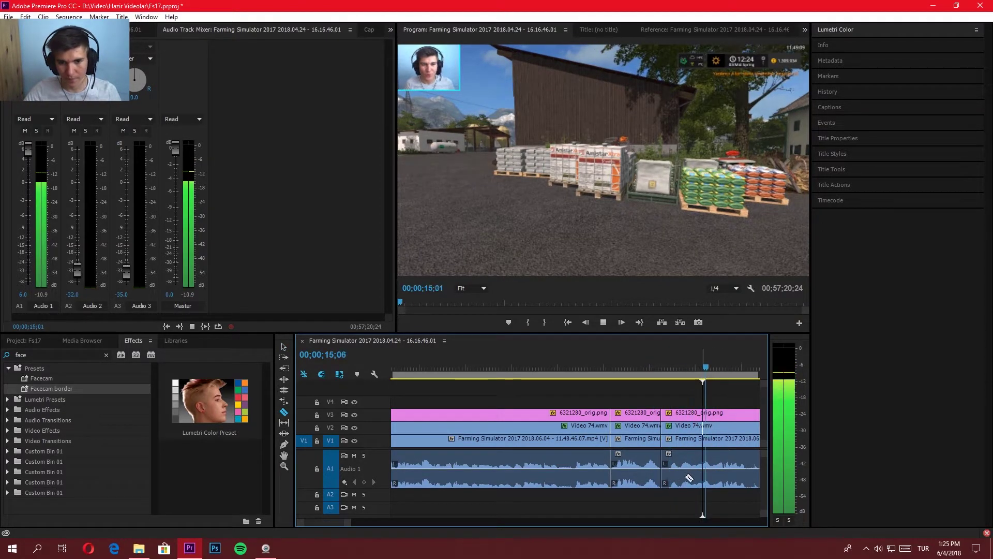
pyautogui.press('space')
pyautogui.keyDown('shift'); pyautogui.click(691, 477); pyautogui.keyUp('shift')
pyautogui.press('v')
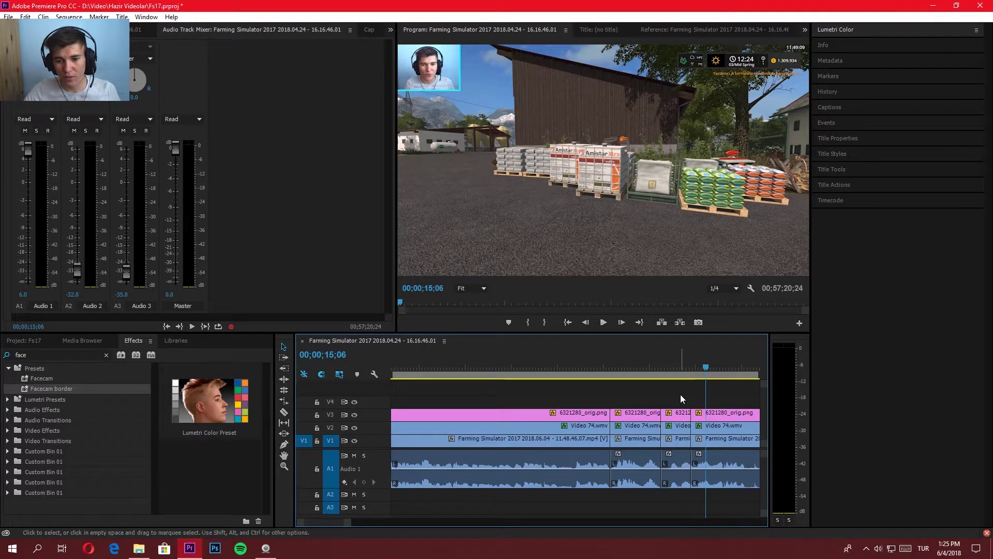
pyautogui.moveTo(681, 398); pyautogui.dragTo(675, 467)
pyautogui.press('Delete')
pyautogui.rightClick(678, 429)
pyautogui.click(698, 434)
# - Remove the short piece near 14;10 from all tracks and ripple-delete its gap
pyautogui.click(651, 368)
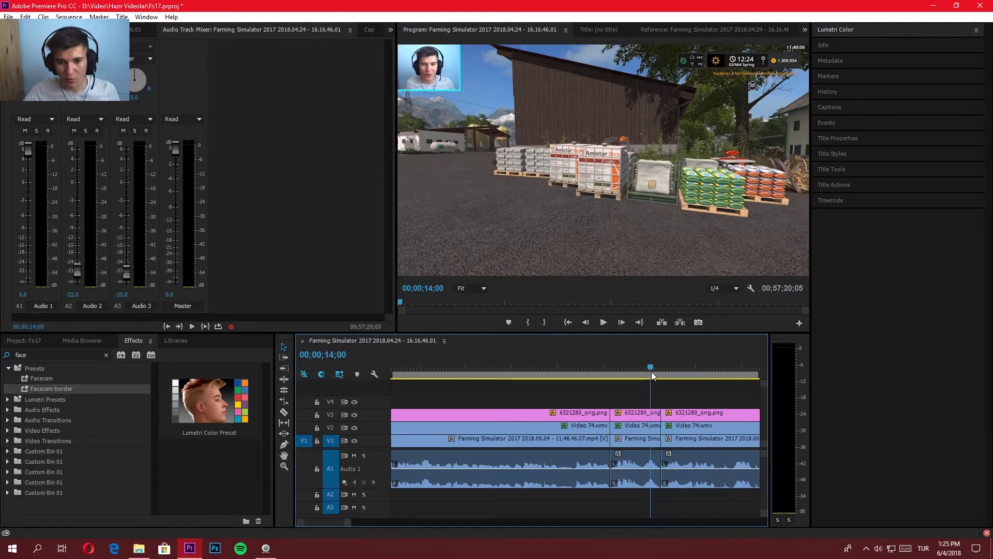
pyautogui.press('space')
pyautogui.moveTo(651, 370); pyautogui.dragTo(632, 366)
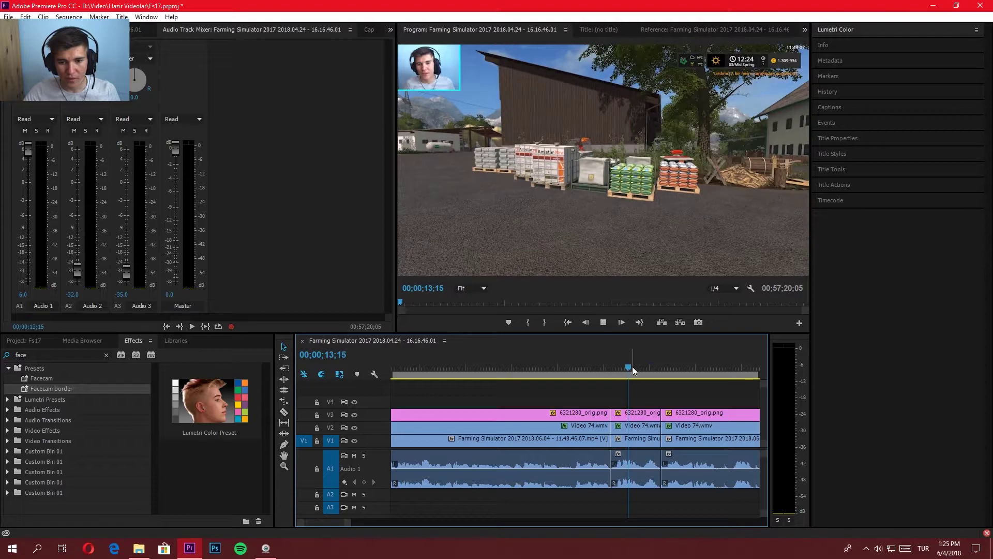
pyautogui.press('space')
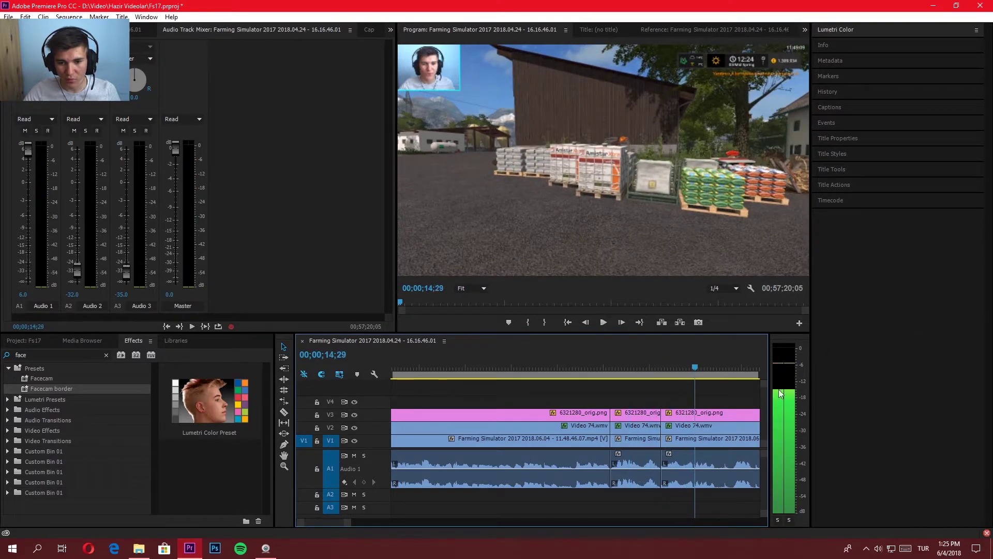
pyautogui.moveTo(675, 370); pyautogui.dragTo(666, 370)
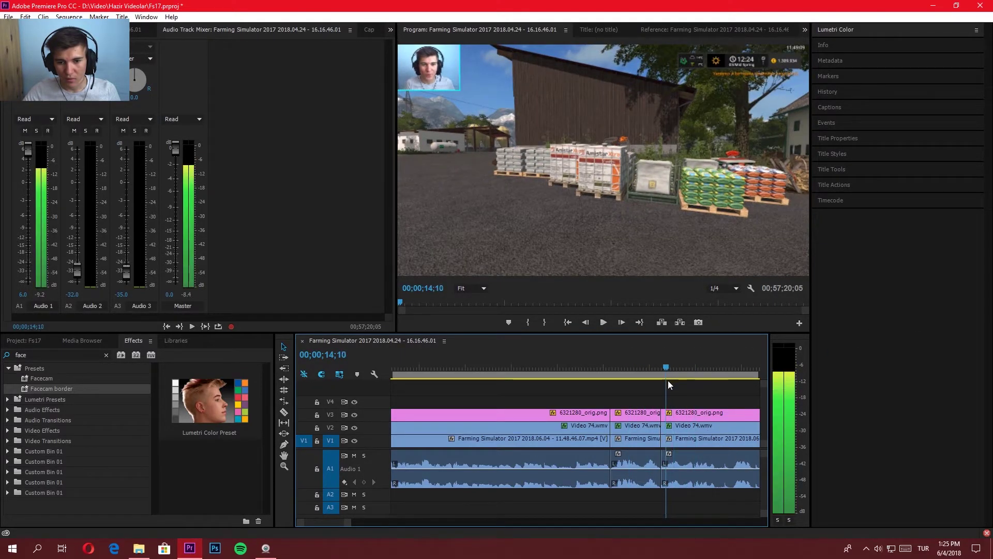
pyautogui.hotkey('ctrl', 'z')
pyautogui.press('c')
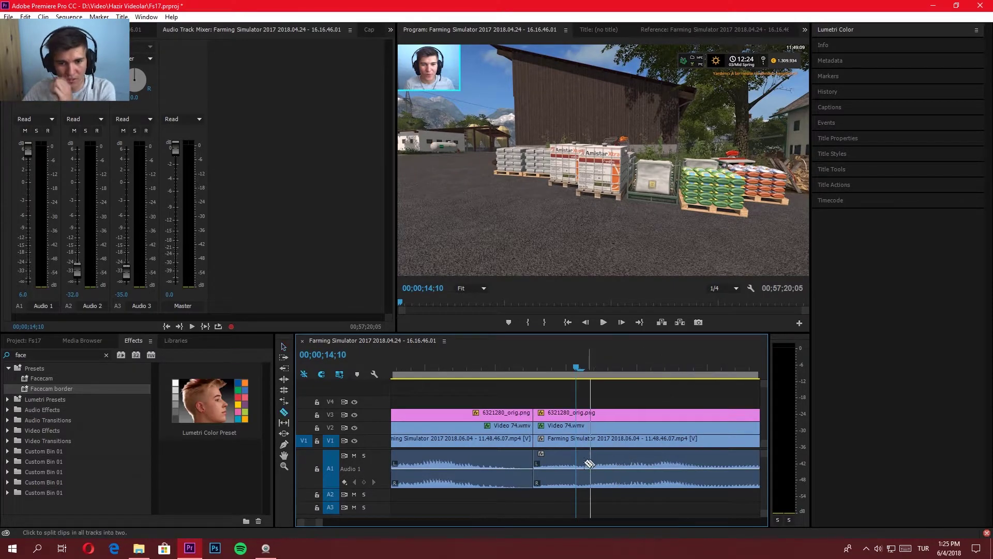
pyautogui.keyDown('shift'); pyautogui.click(577, 463); pyautogui.keyUp('shift')
pyautogui.press('v')
pyautogui.click(552, 455)
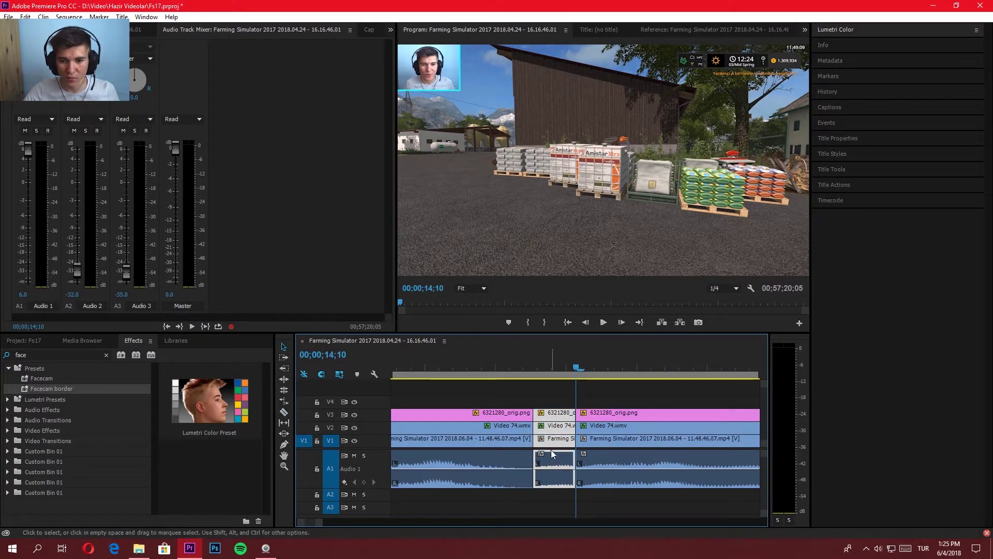
pyautogui.press('Delete')
pyautogui.rightClick(552, 454)
pyautogui.click(567, 458)
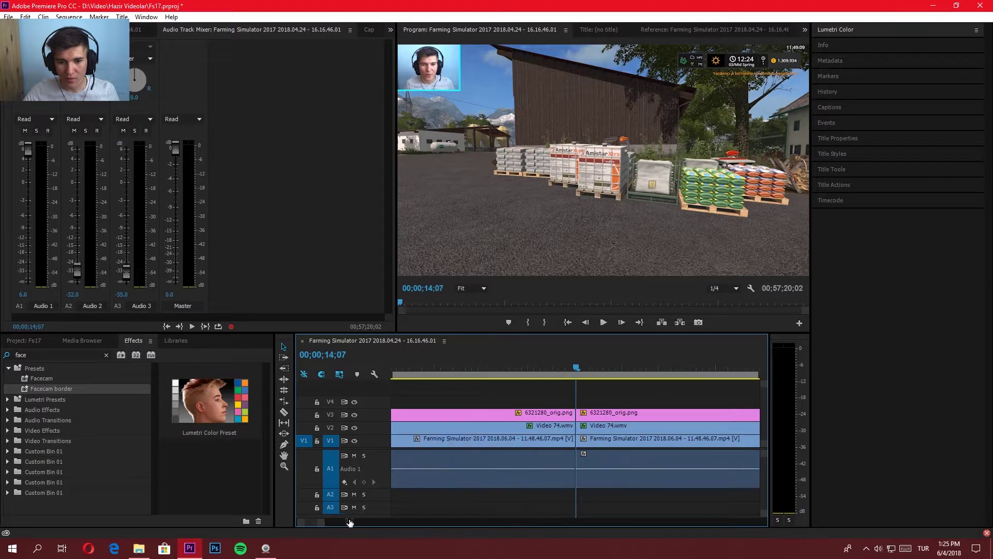
pyautogui.moveTo(350, 522); pyautogui.dragTo(358, 523)
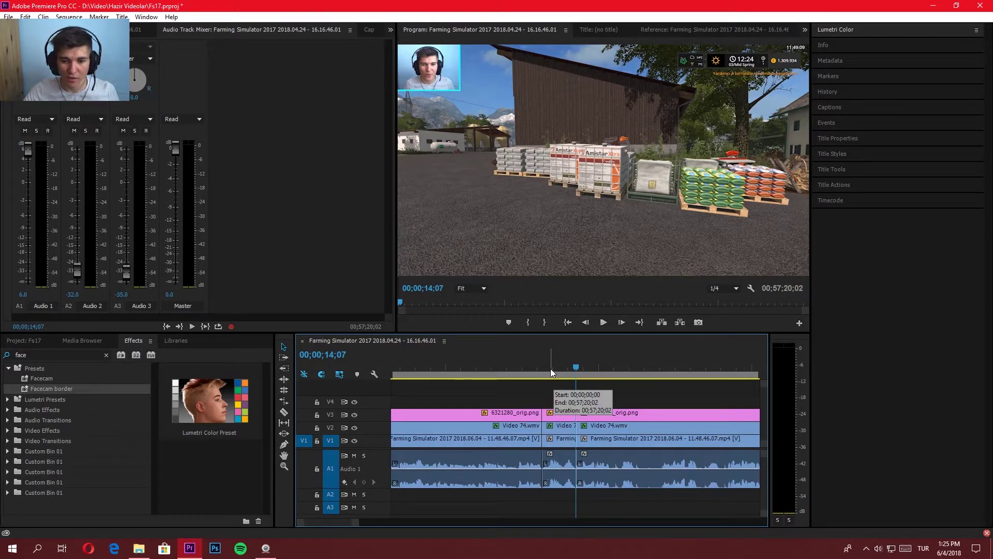
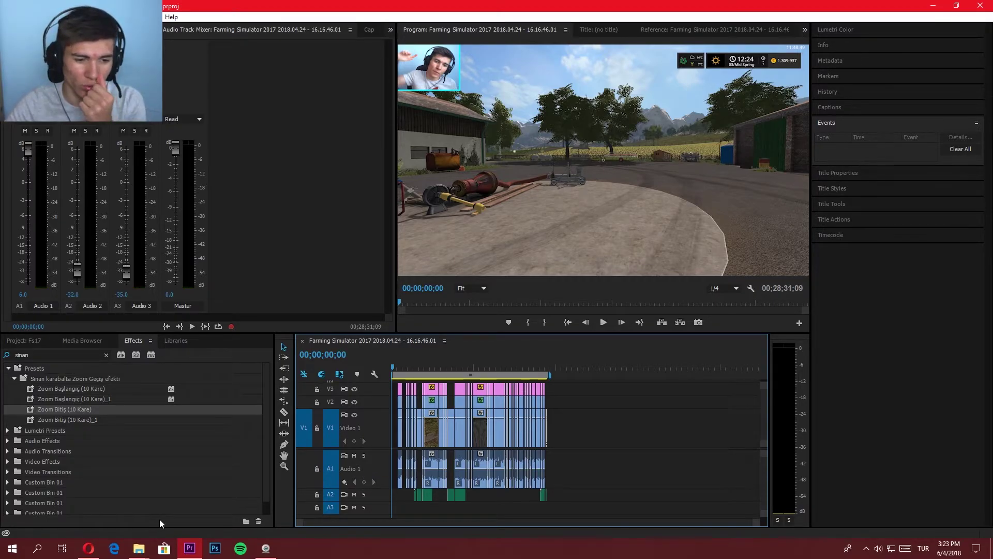
# - Switch from Premiere Pro to the browser showing the Media Monsters YouTube channel
pyautogui.click(91, 548)
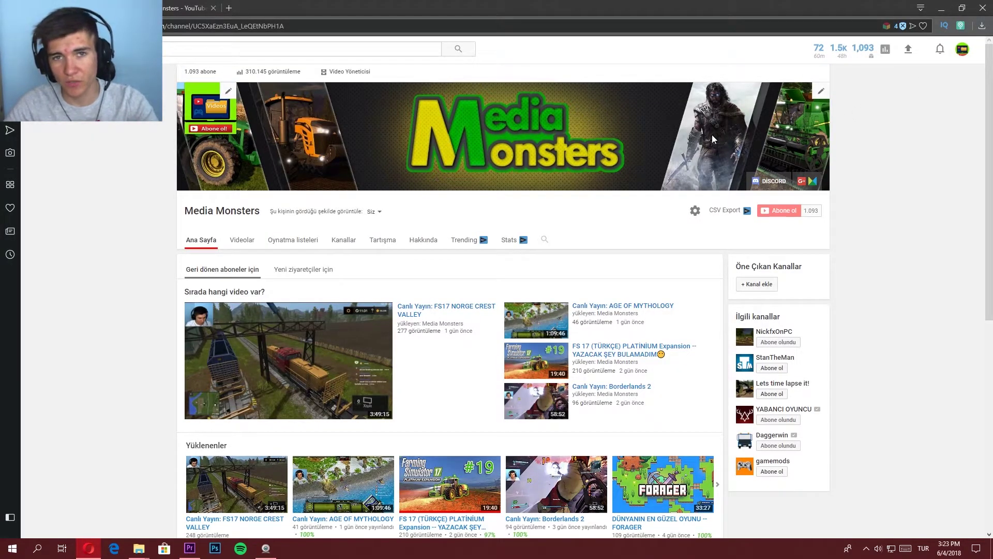
# - Upload Fs17 Gamsting Bolum 6.mp4 from the Hazir Videolar folder
pyautogui.click(910, 50)
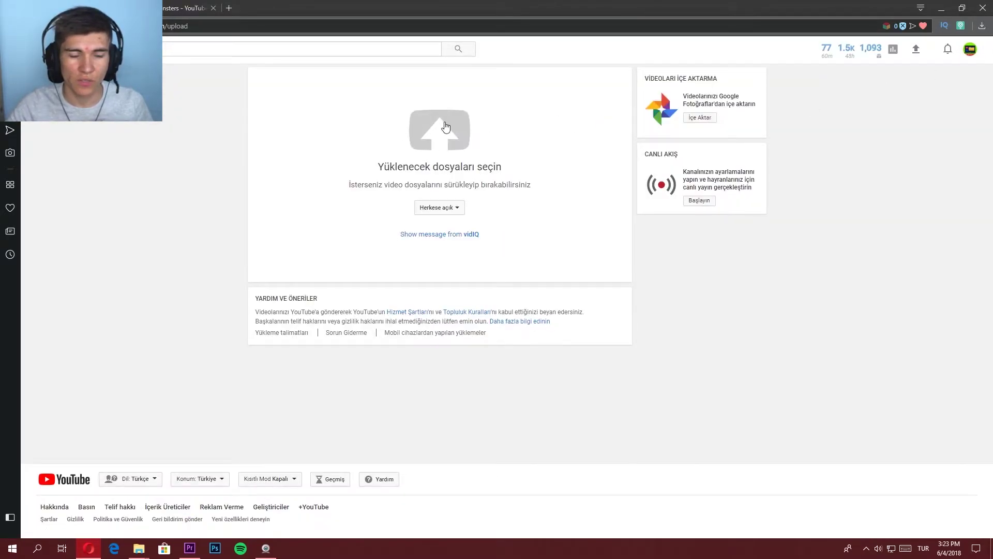
pyautogui.click(445, 126)
pyautogui.scroll(-1, 377, 257)
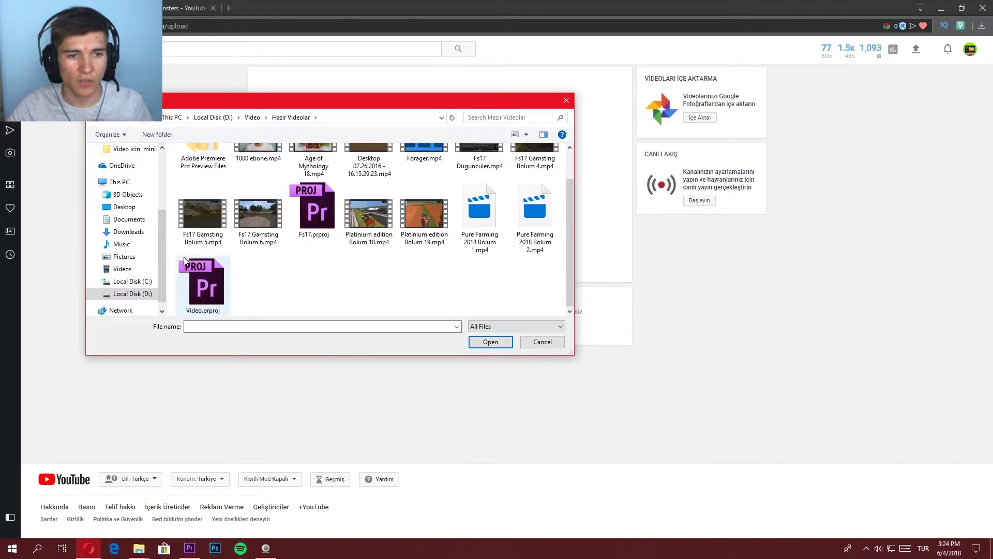
pyautogui.click(258, 222)
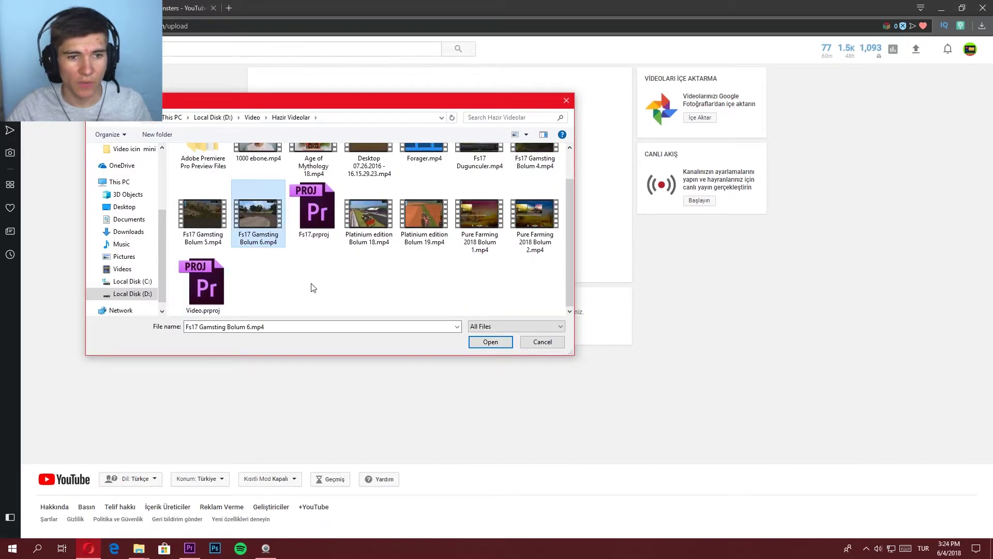
pyautogui.click(499, 344)
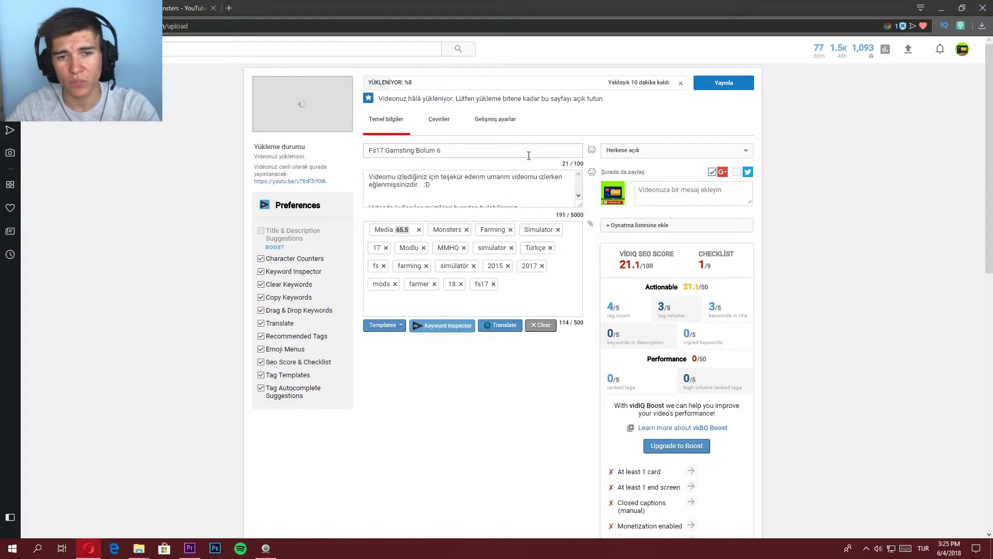
# - Go back to the Media Monsters channel tab while the upload keeps running
pyautogui.click(183, 7)
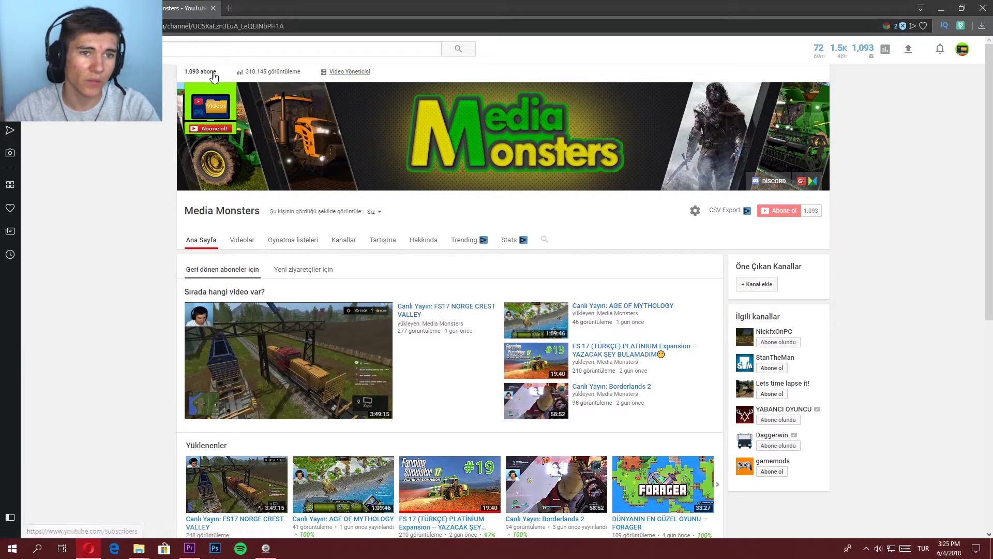
# - Open the earlier KOMŞU BİZİM SOYALARI episode for editing from the uploaded videos list
pyautogui.click(350, 71)
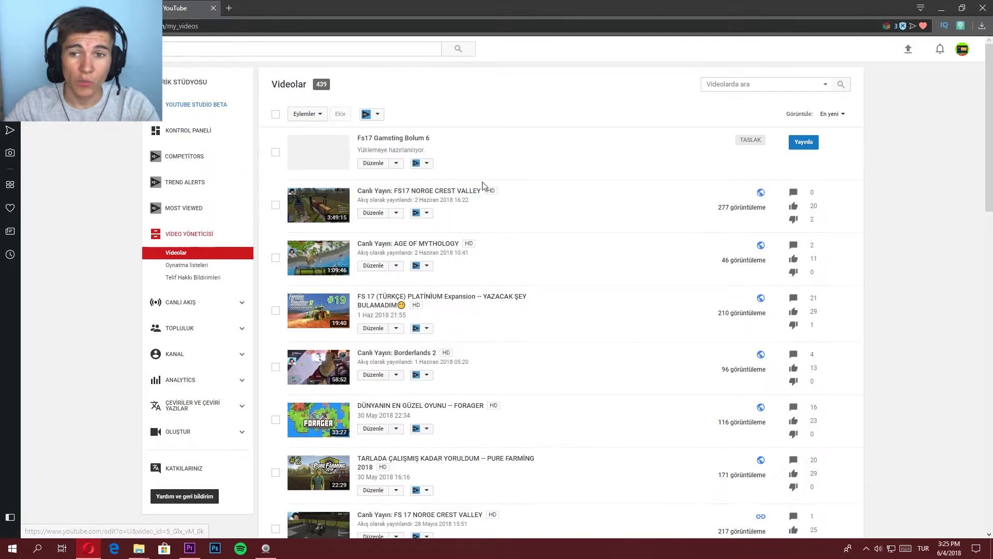
pyautogui.scroll(-2, 454, 228)
pyautogui.scroll(-1, 454, 228)
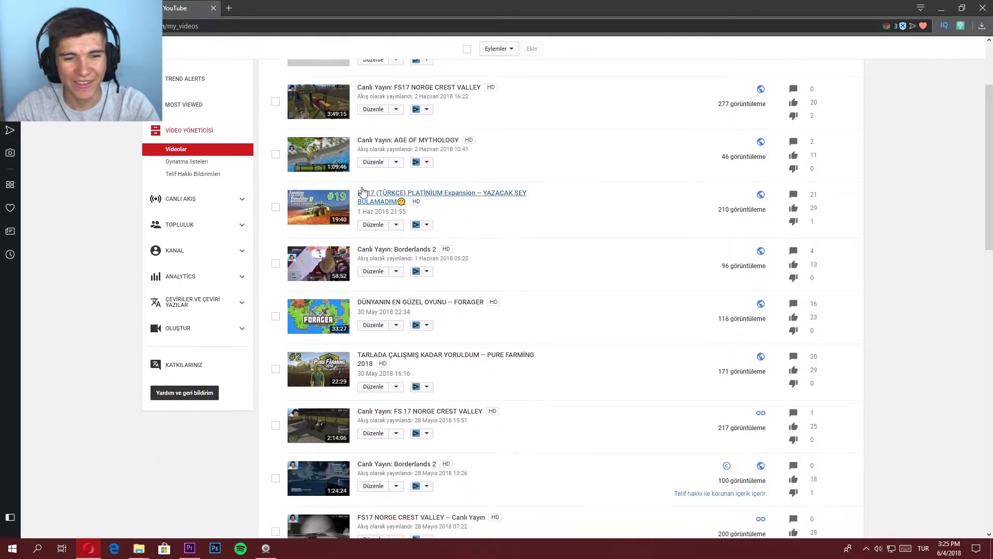
pyautogui.scroll(2, 405, 221)
pyautogui.scroll(-5, 364, 396)
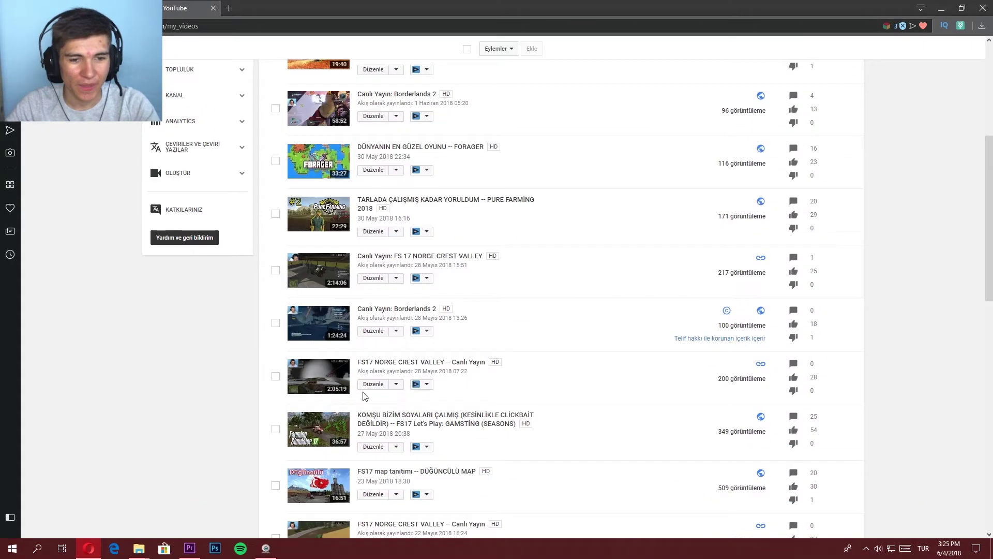
pyautogui.click(374, 448)
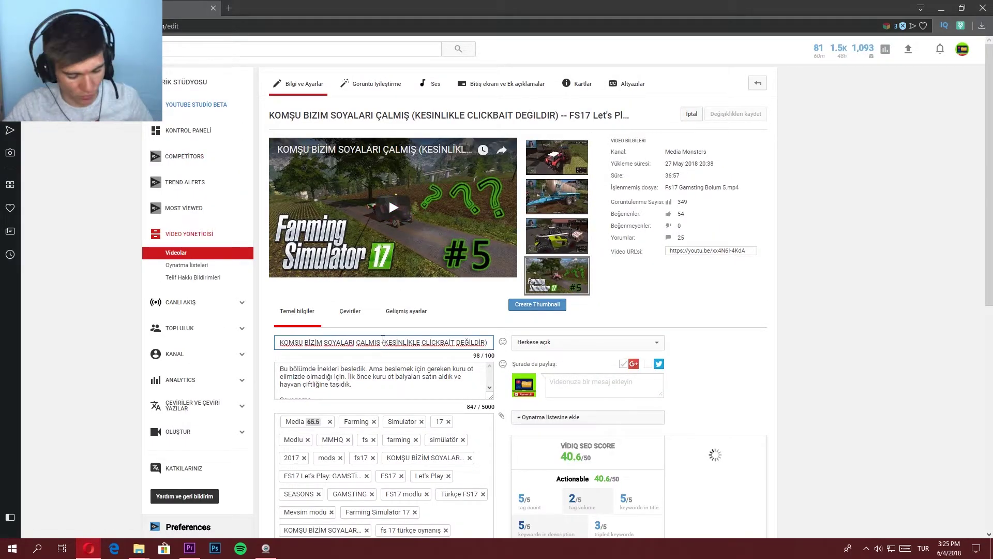
# - Copy that episode's title and select the new upload's title field
pyautogui.hotkey('ctrl', 'a')
pyautogui.click(765, 333)
pyautogui.hotkey('ctrl', 'a')
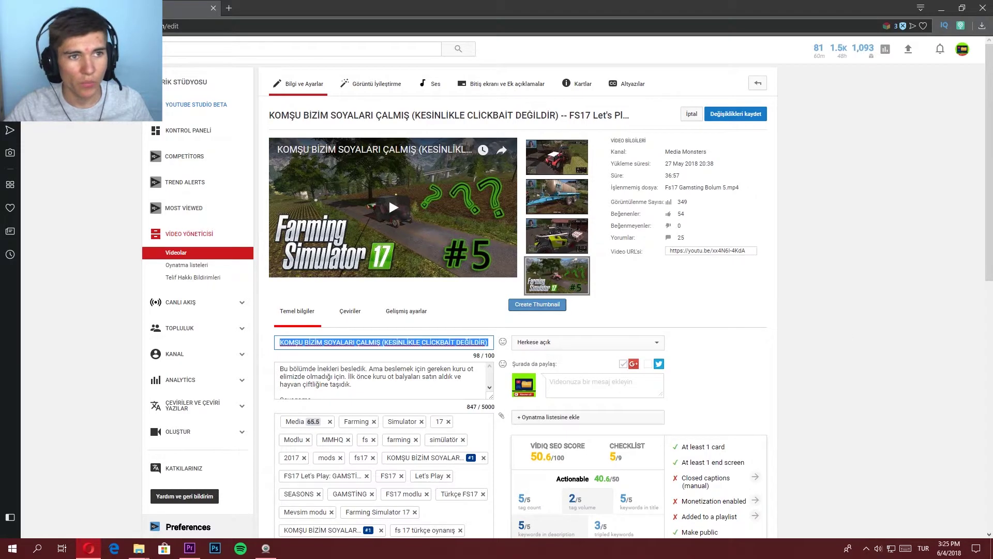
pyautogui.hotkey('ctrl', 'Tab')
pyautogui.click(487, 150)
pyautogui.hotkey('ctrl', 'a')
# - Paste the copied series title and delete its old episode wording
pyautogui.press('BackSpace')
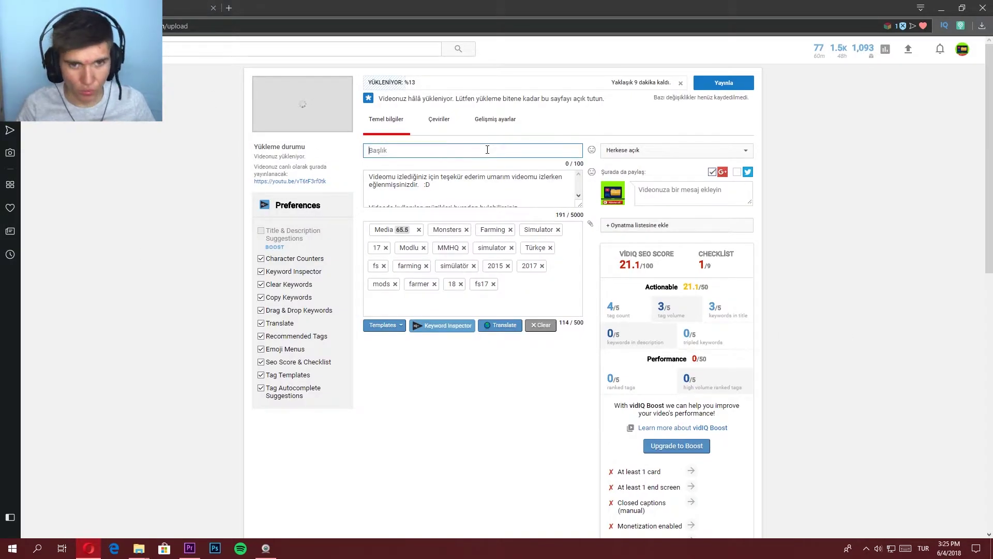
pyautogui.write("KOMŞU BİZİM SOYALARI ÇALMIŞ (KESİNLİKLE CLİCKBAİT DEĞİLDİR) -- FS17 Let's Play: GAMSTİNG (SEASONS)")
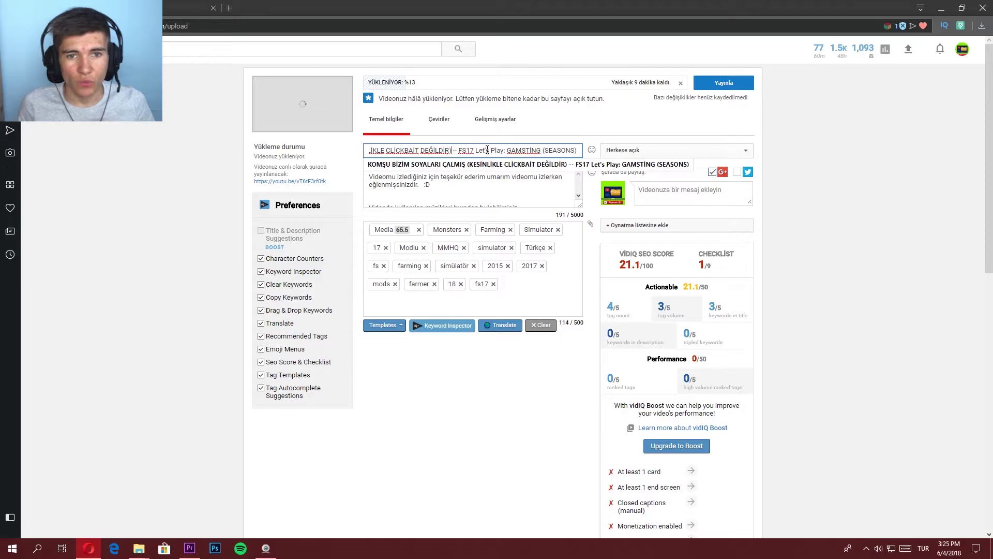
pyautogui.hotkey('ctrl', 'shift', 'Left')
pyautogui.hotkey('ctrl', 'shift', 'Left')
pyautogui.hotkey('ctrl', 'shift', 'Left')
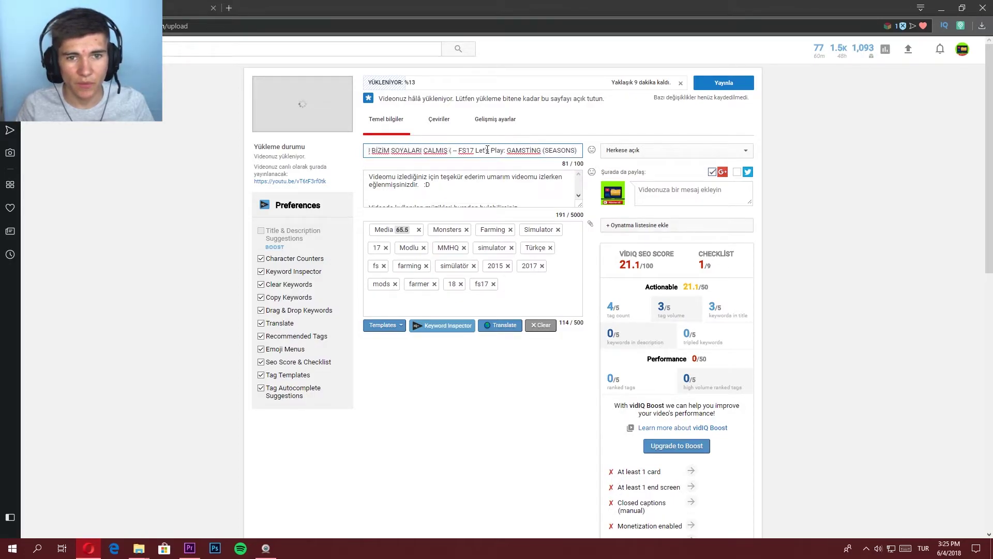
pyautogui.press('BackSpace')
pyautogui.hotkey('ctrl', 'shift', 'Left')
pyautogui.hotkey('ctrl', 'shift', 'Left')
pyautogui.hotkey('ctrl', 'shift', 'Left')
pyautogui.press('BackSpace')
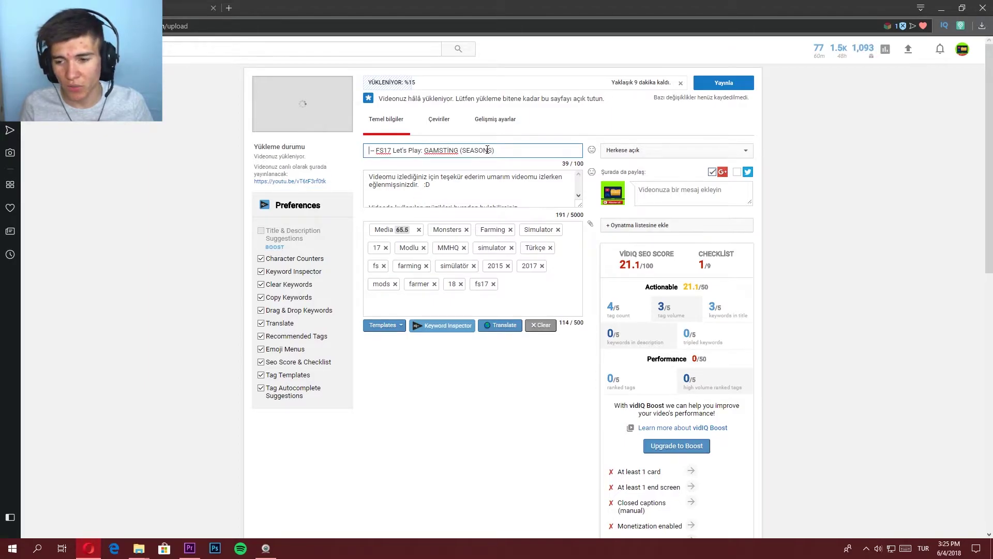
# - Type 'İNEKLERE VE KOYUNLARA ÇİM EKTİK' before the '-- FS17 Let's Play' suffix
pyautogui.write('İ ')
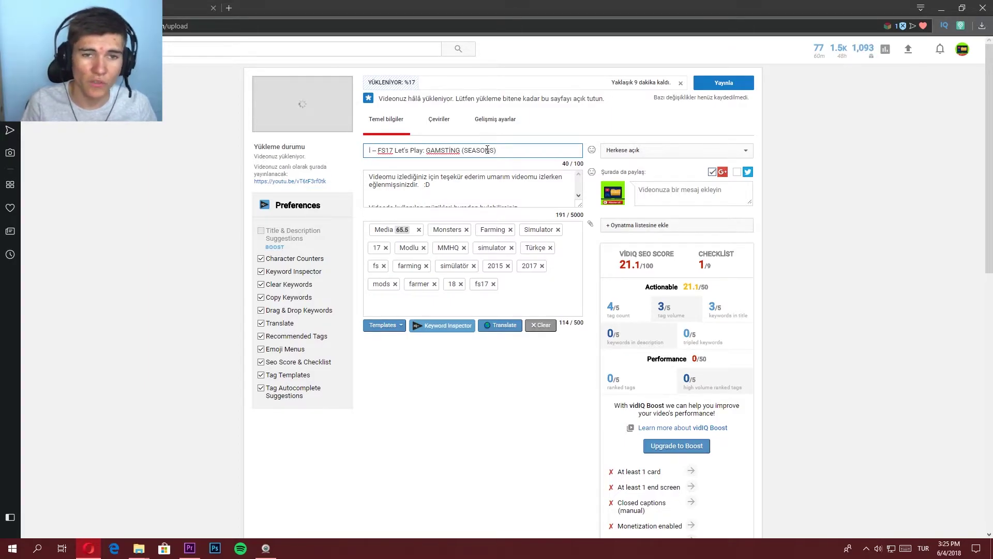
pyautogui.write('ne')
pyautogui.press('BackSpace')
pyautogui.press('BackSpace')
pyautogui.press('BackSpace')
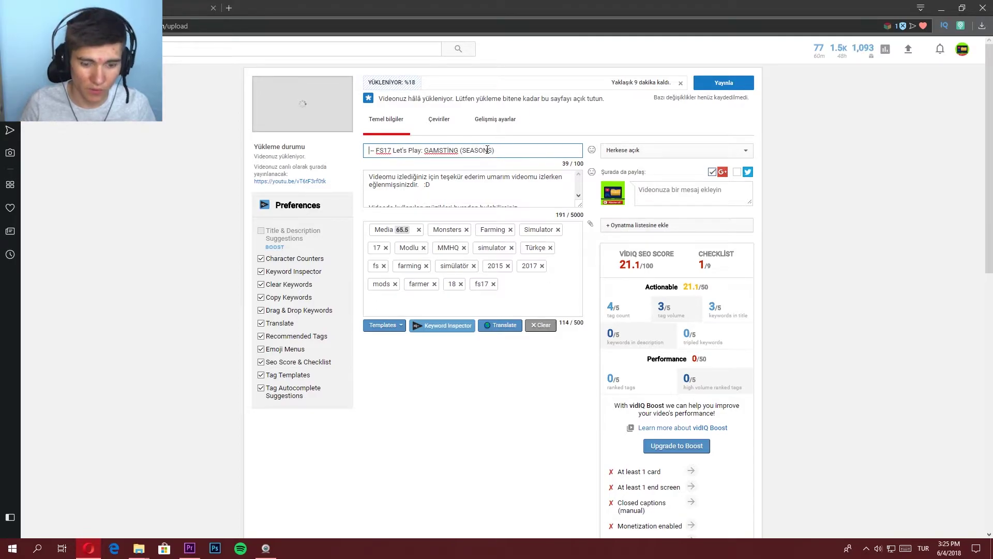
pyautogui.write('İNEKLERE ')
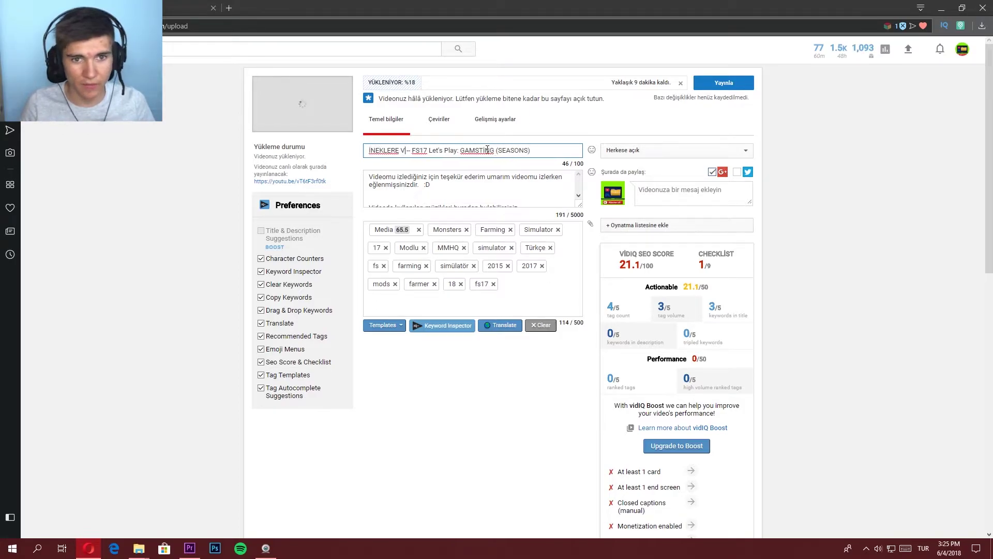
pyautogui.write('VE KOYUNLA')
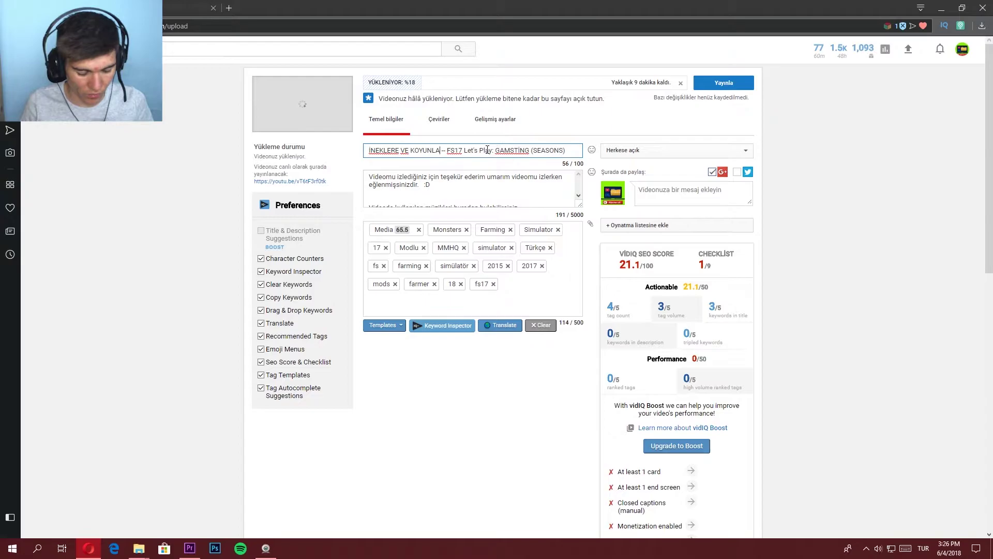
pyautogui.write('RA ÇİM EKTİ')
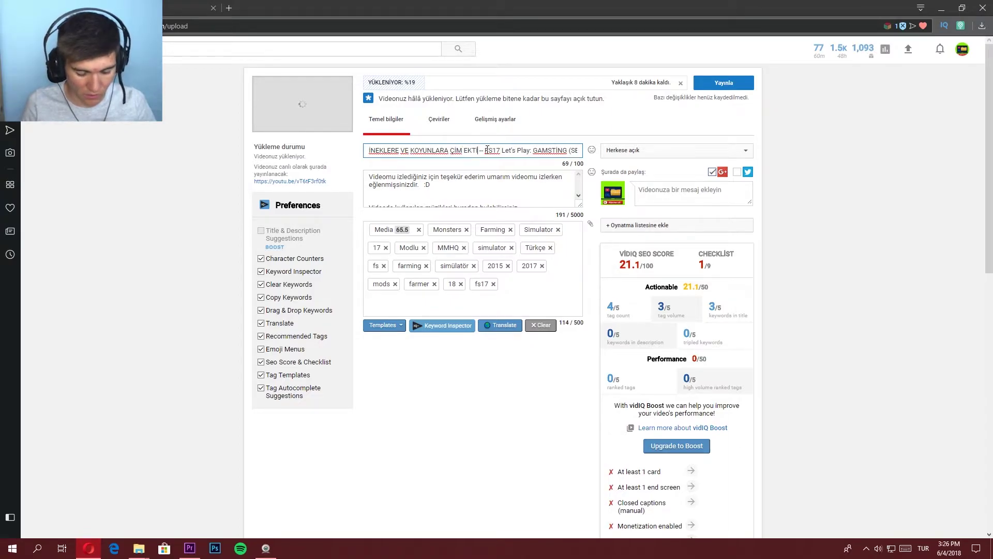
pyautogui.write('K')
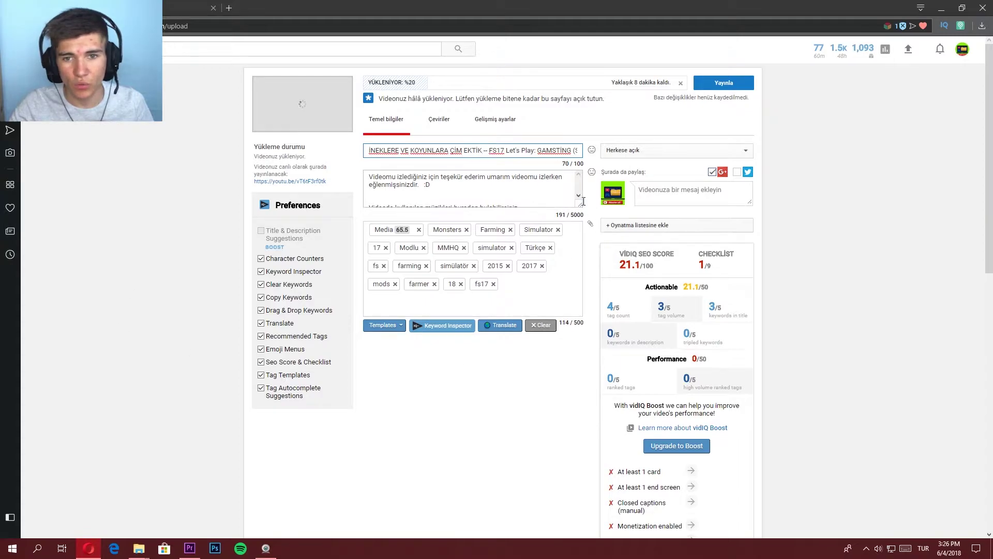
# - Replace the description with the pasted full text of links and keywords
pyautogui.moveTo(569, 197); pyautogui.dragTo(574, 244)
pyautogui.moveTo(581, 209); pyautogui.dragTo(580, 380)
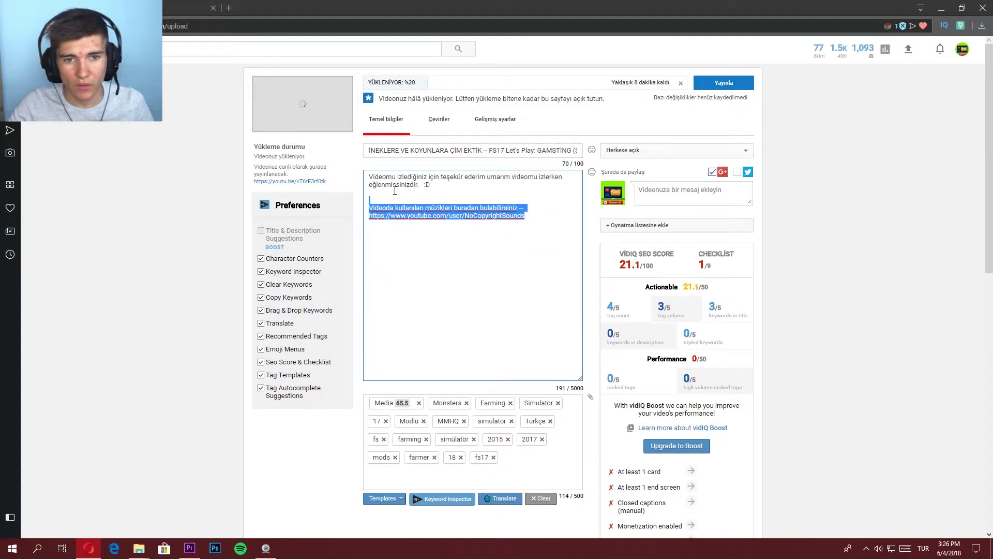
pyautogui.hotkey('ctrl', 'a')
pyautogui.press('BackSpace')
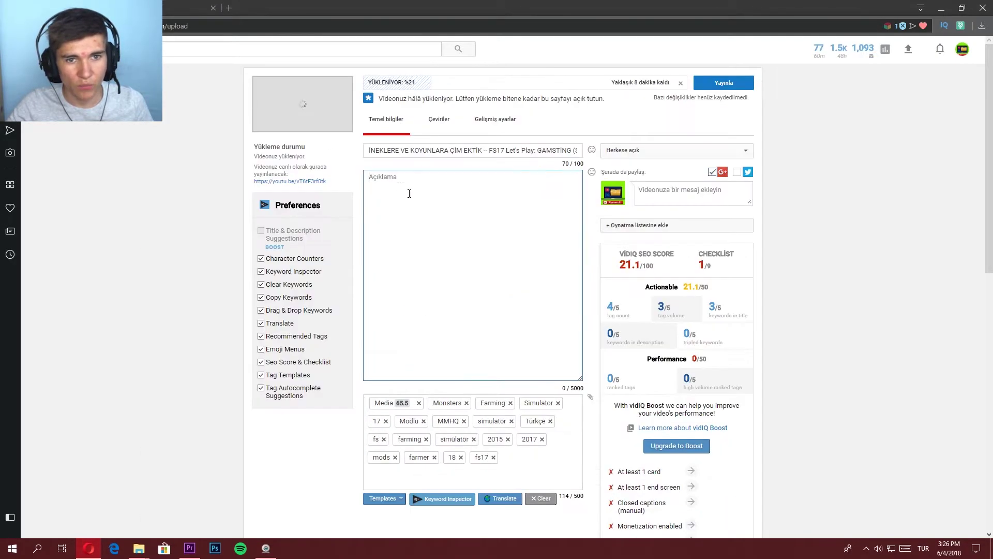
pyautogui.hotkey('ctrl', 'v')
pyautogui.scroll(-2, 424, 265)
pyautogui.scroll(-3, 445, 290)
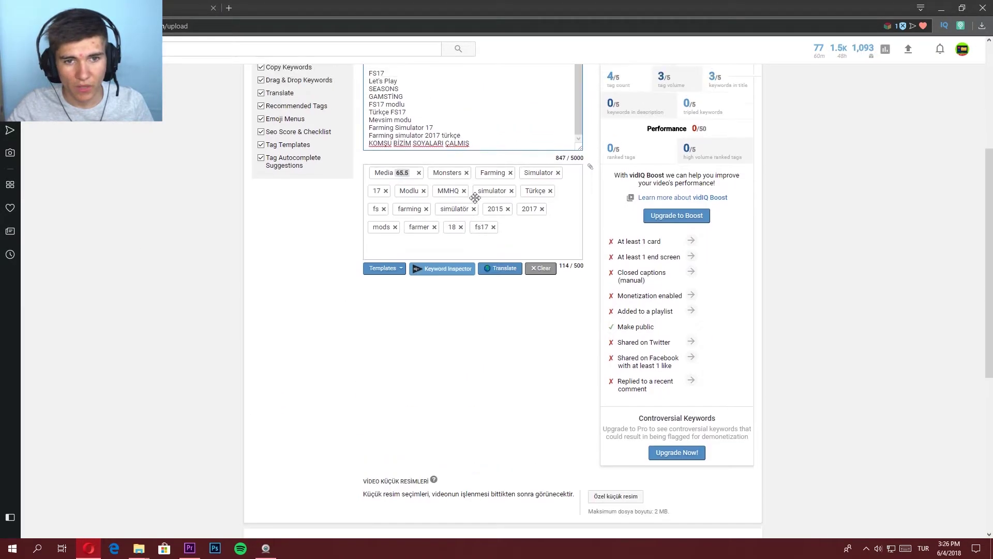
pyautogui.scroll(4, 485, 324)
# - Delete the last keyword line and the Savegame link from the description
pyautogui.moveTo(479, 325); pyautogui.dragTo(363, 331)
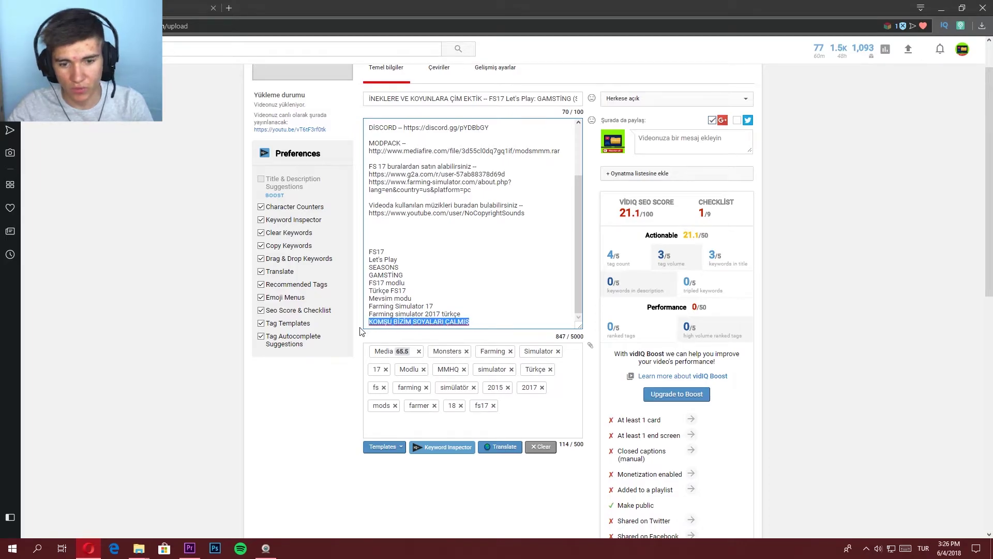
pyautogui.press('BackSpace')
pyautogui.scroll(5, 425, 248)
pyautogui.scroll(1, 378, 190)
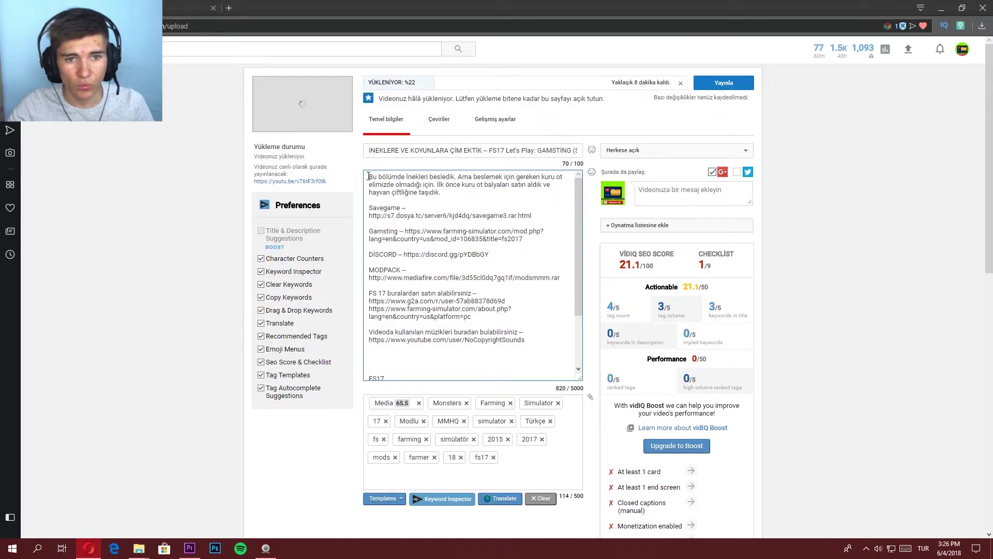
pyautogui.moveTo(372, 204); pyautogui.dragTo(567, 220)
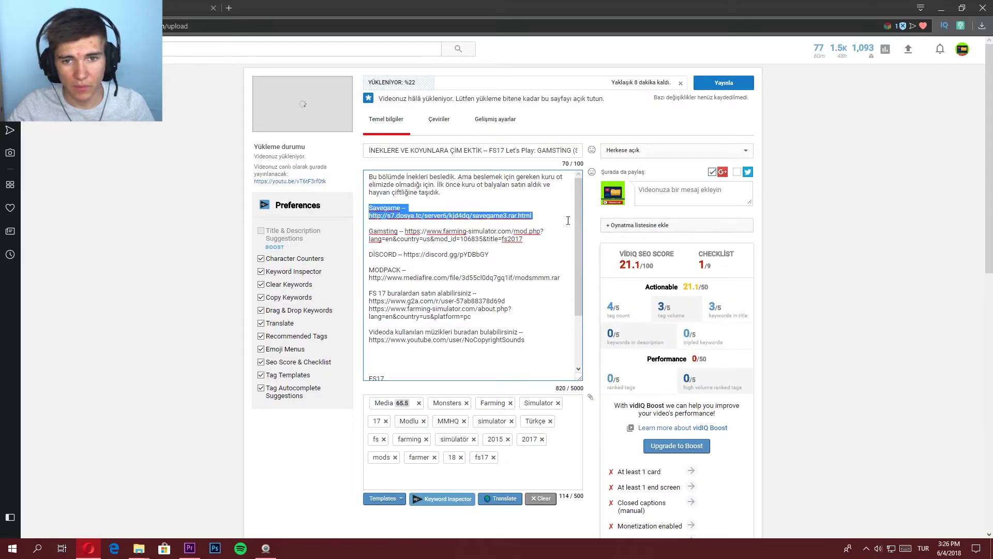
pyautogui.press('BackSpace')
# - Replace the opening paragraph with the new episode summary sentence
pyautogui.moveTo(369, 176); pyautogui.dragTo(492, 211)
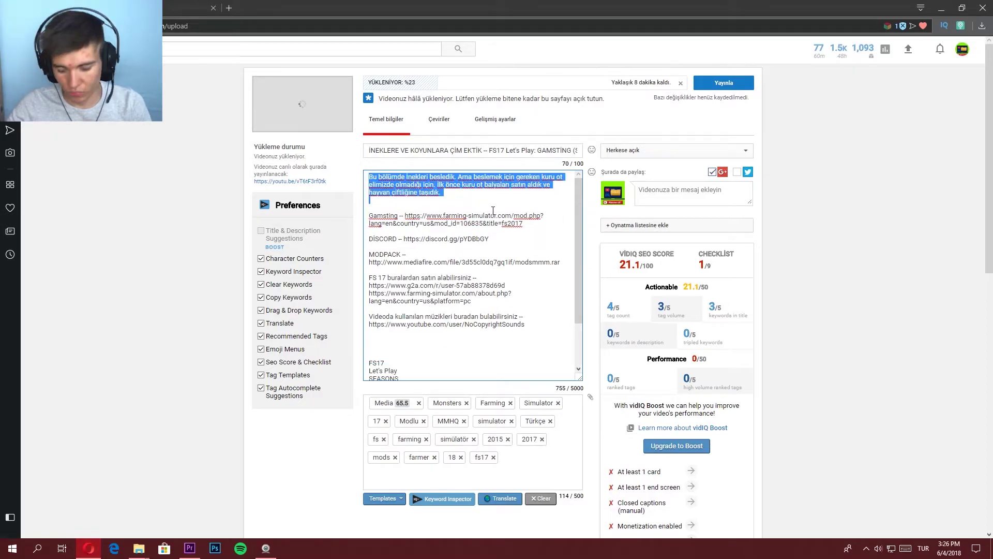
pyautogui.press('BackSpace')
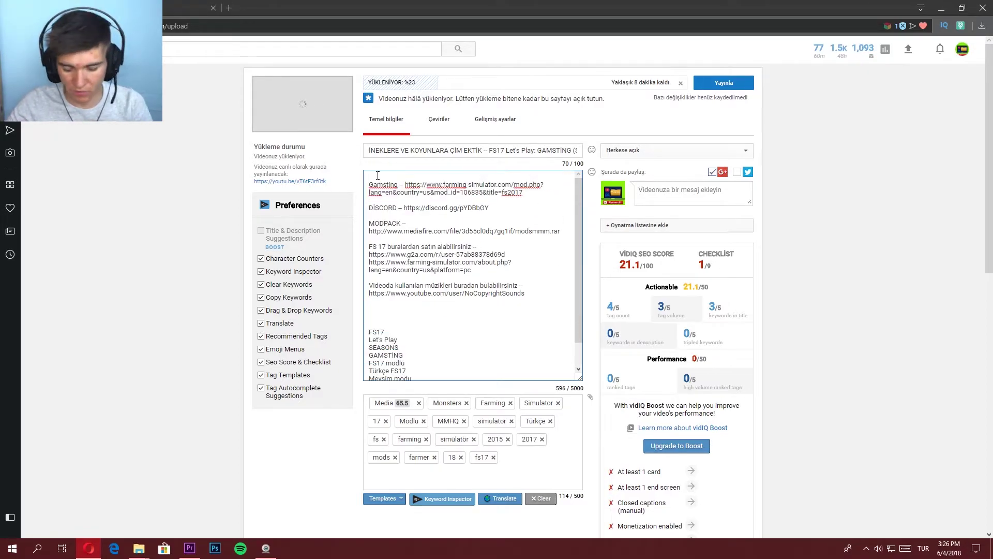
pyautogui.hotkey('ctrl', 'v')
pyautogui.press('Return')
pyautogui.click(368, 176)
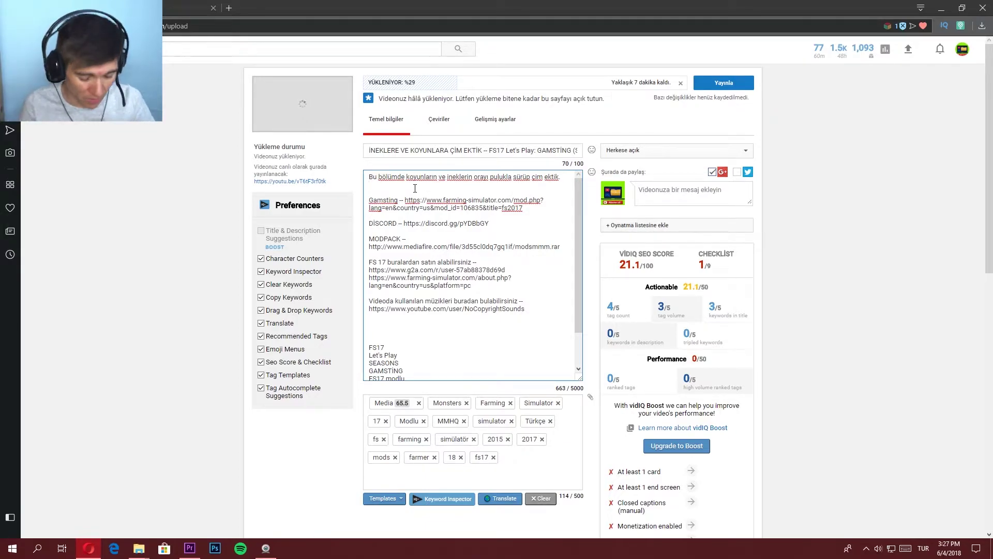
# - Add 'Beğendiyseniz' followed by a 👍 emoji to the description
pyautogui.write('Beğen')
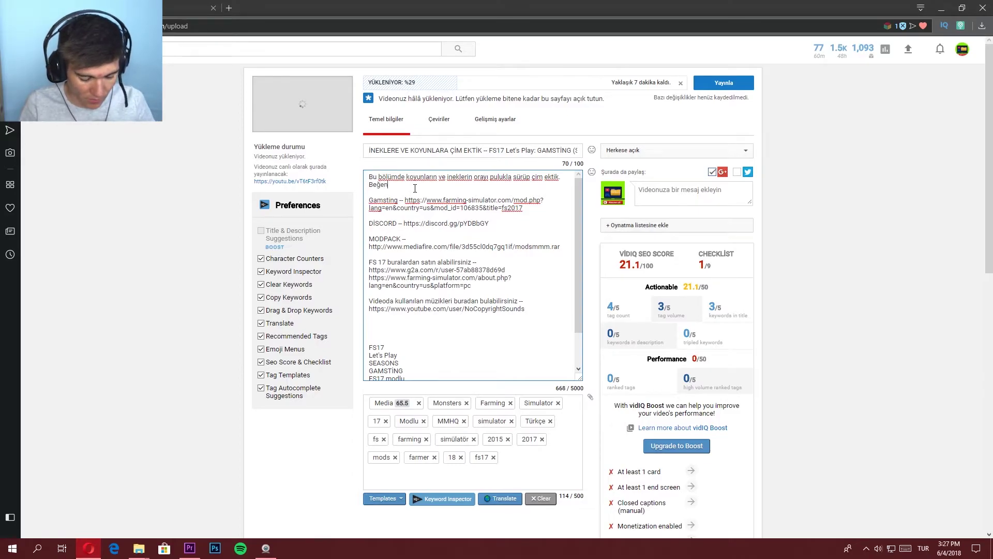
pyautogui.write('diyseni')
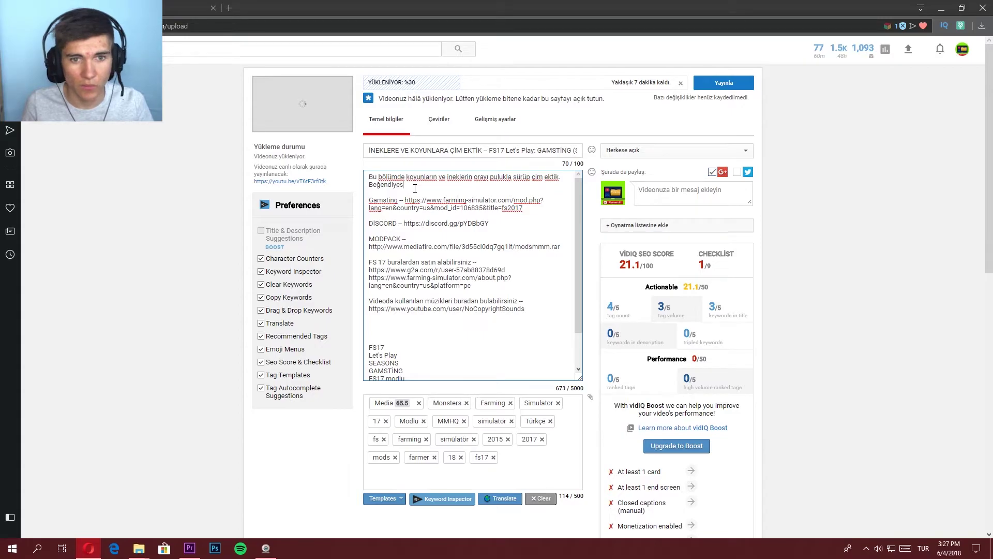
pyautogui.press('BackSpace')
pyautogui.press('BackSpace')
pyautogui.write('en')
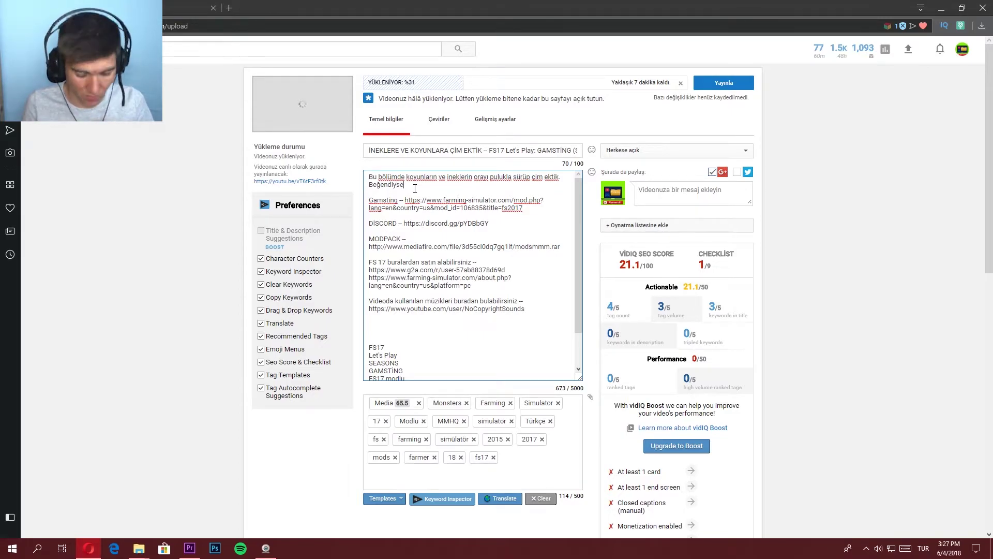
pyautogui.write('iz')
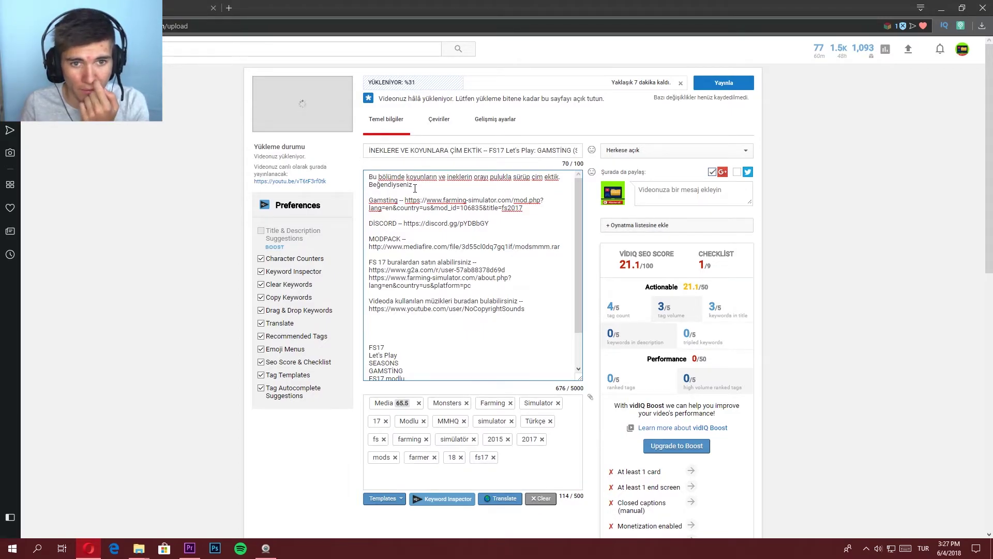
pyautogui.click(592, 172)
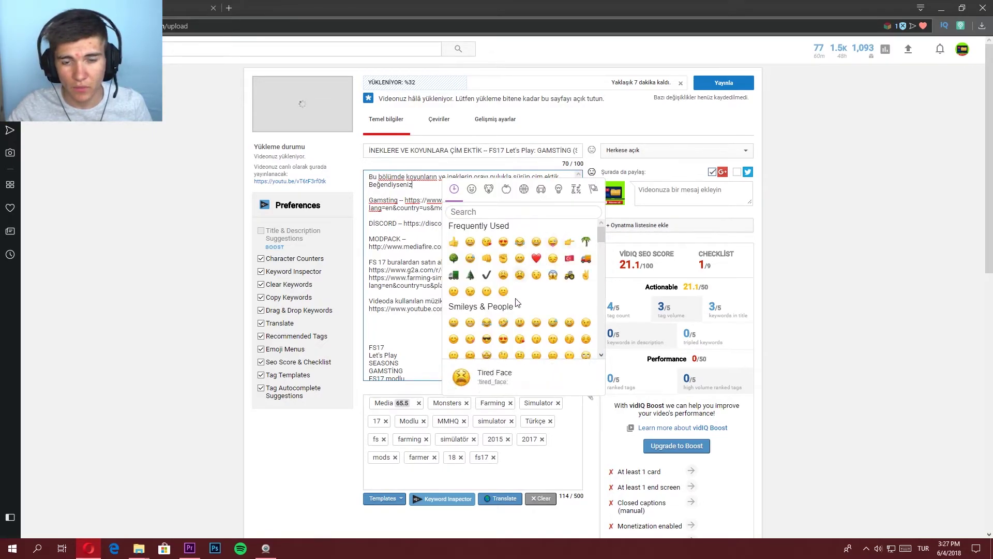
pyautogui.click(454, 241)
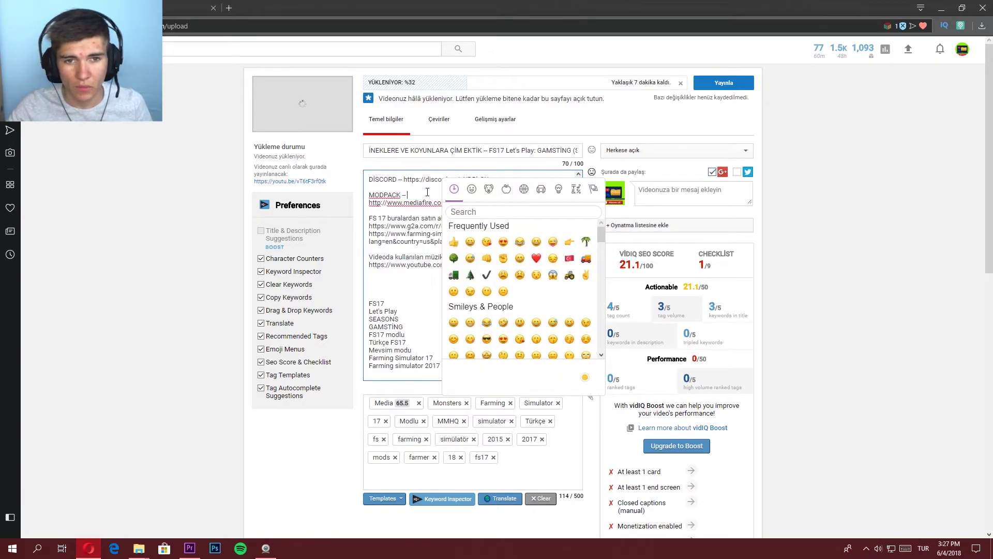
pyautogui.click(593, 175)
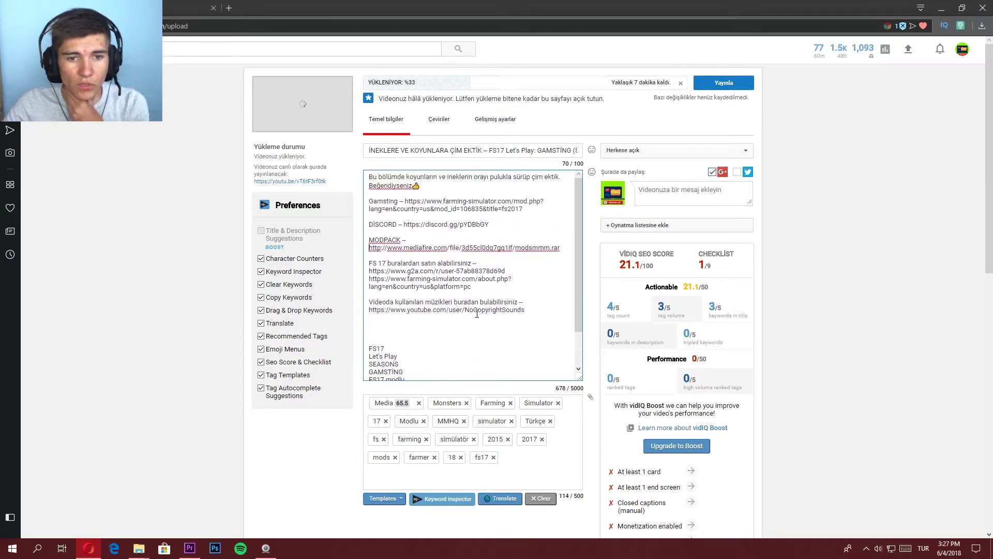
pyautogui.click(464, 421)
pyautogui.click(466, 402)
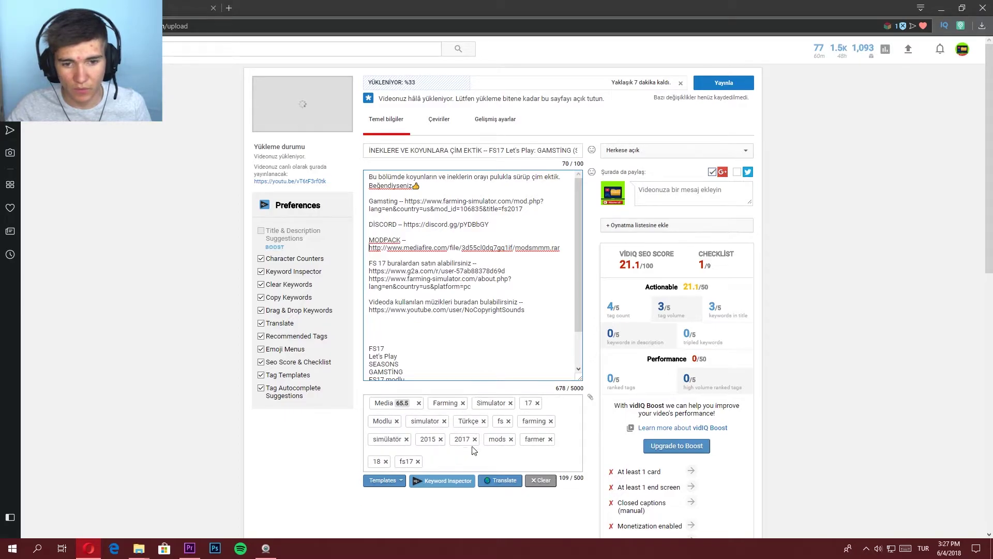
pyautogui.click(444, 420)
pyautogui.click(393, 439)
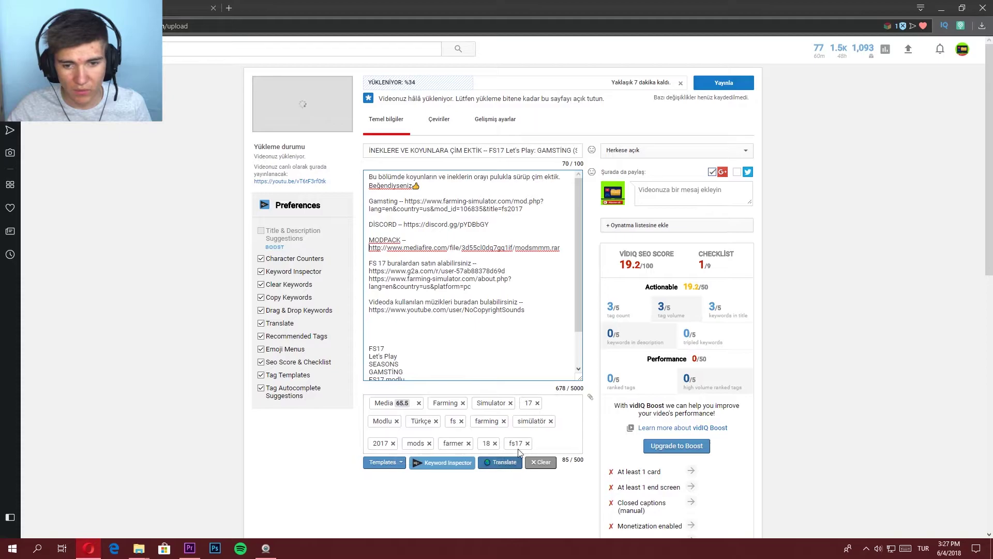
pyautogui.click(469, 443)
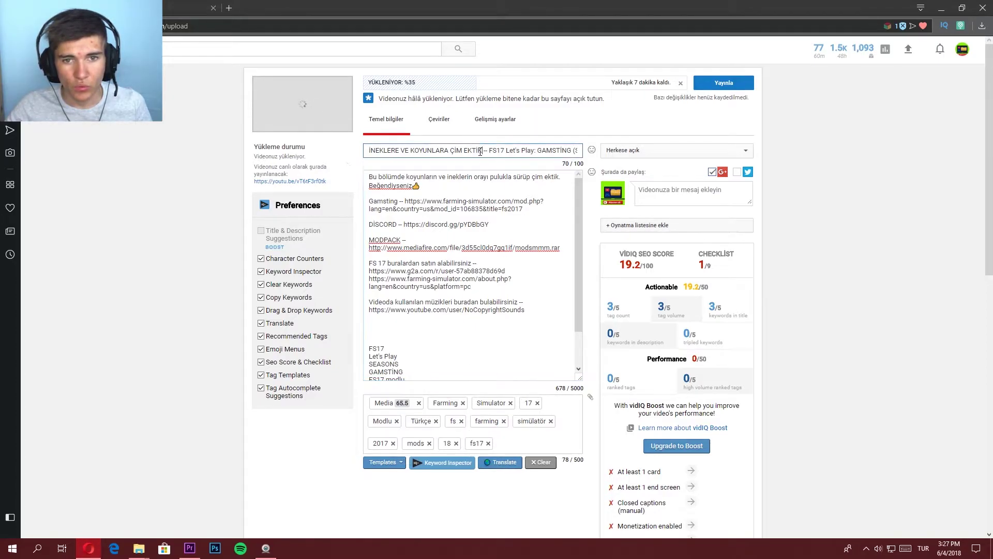
pyautogui.moveTo(477, 150)
pyautogui.mouseDown()
pyautogui.moveTo(369, 150)
pyautogui.moveTo(517, 454)
pyautogui.mouseUp()
pyautogui.scroll(-5, 467, 302)
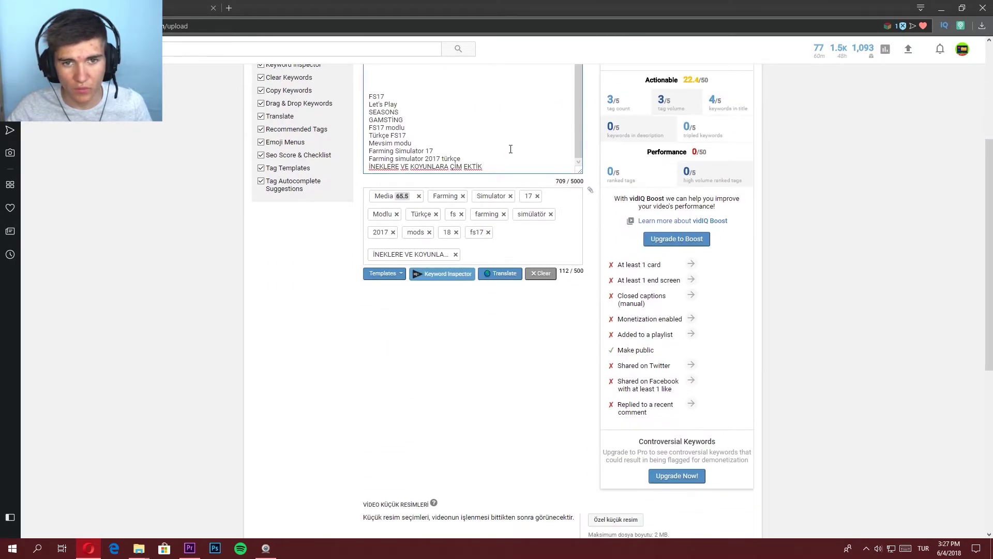
pyautogui.scroll(5, 511, 149)
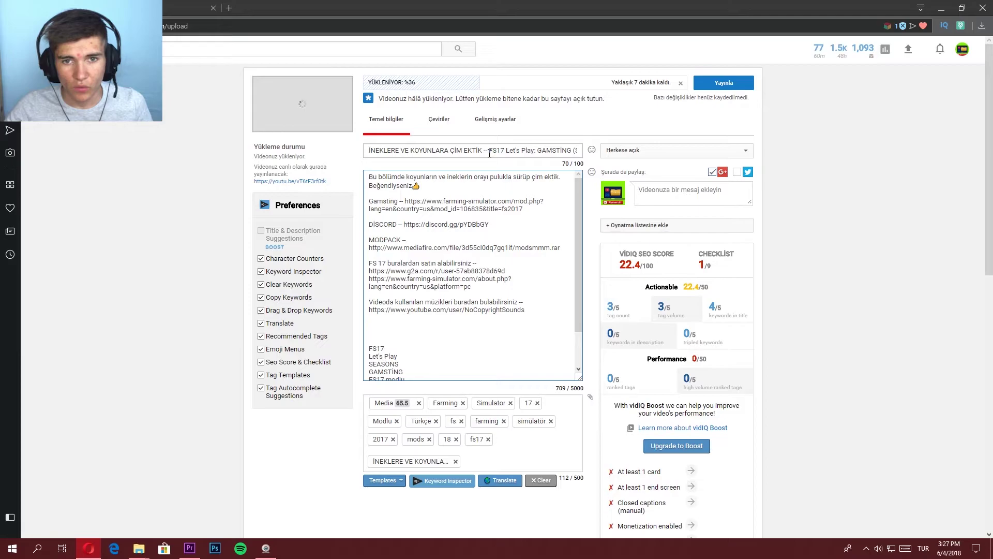
pyautogui.moveTo(490, 150); pyautogui.dragTo(577, 150)
pyautogui.moveTo(517, 150); pyautogui.dragTo(527, 454)
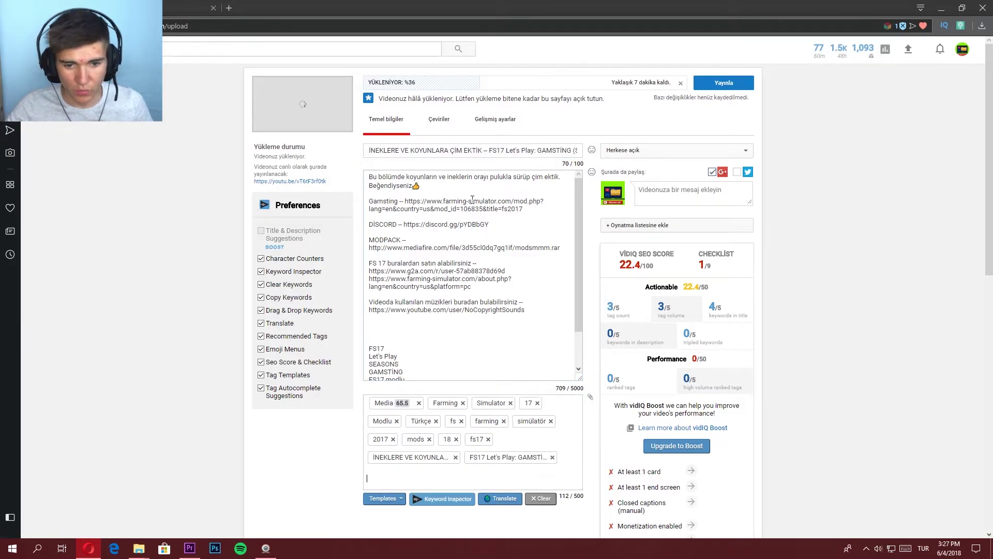
pyautogui.moveTo(489, 150)
pyautogui.mouseDown()
pyautogui.moveTo(523, 144)
pyautogui.moveTo(514, 152)
pyautogui.moveTo(537, 476)
pyautogui.mouseUp()
pyautogui.click(535, 150)
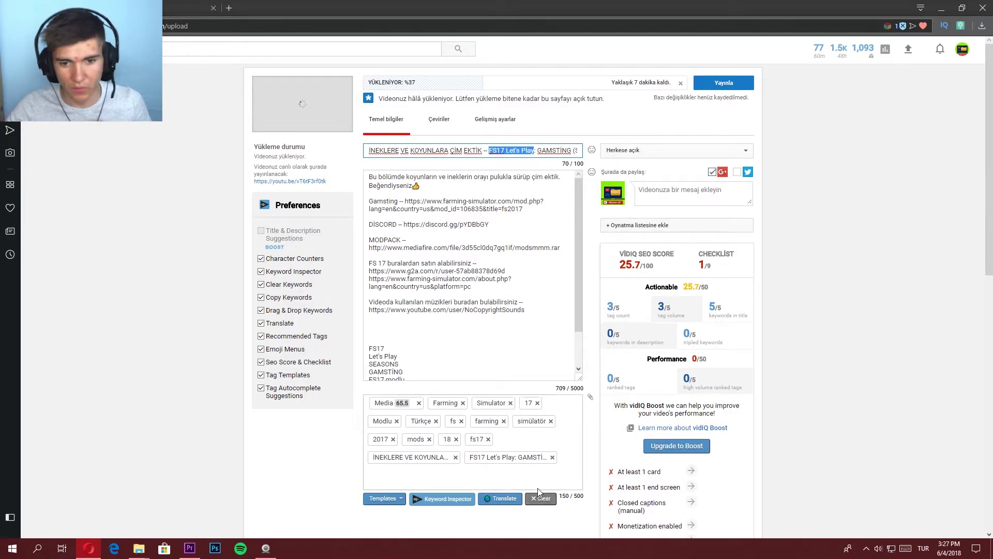
pyautogui.scroll(-2, 430, 324)
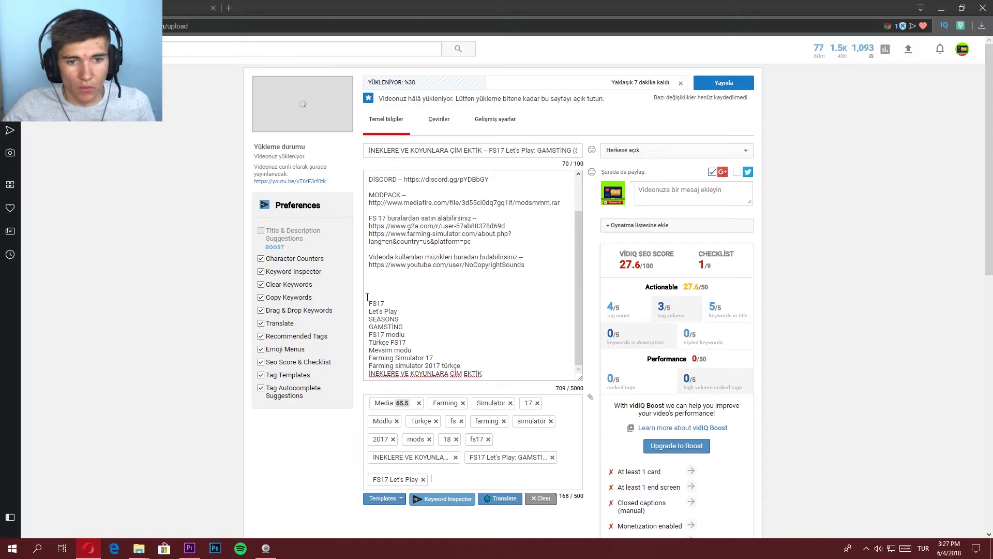
pyautogui.doubleClick(406, 304)
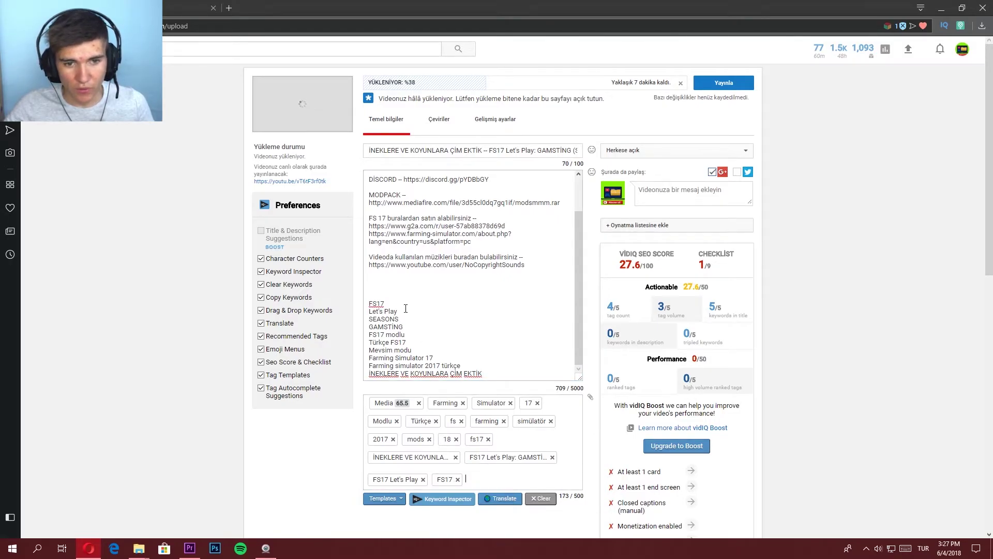
pyautogui.moveTo(368, 303); pyautogui.dragTo(433, 358)
pyautogui.moveTo(394, 331); pyautogui.dragTo(537, 517)
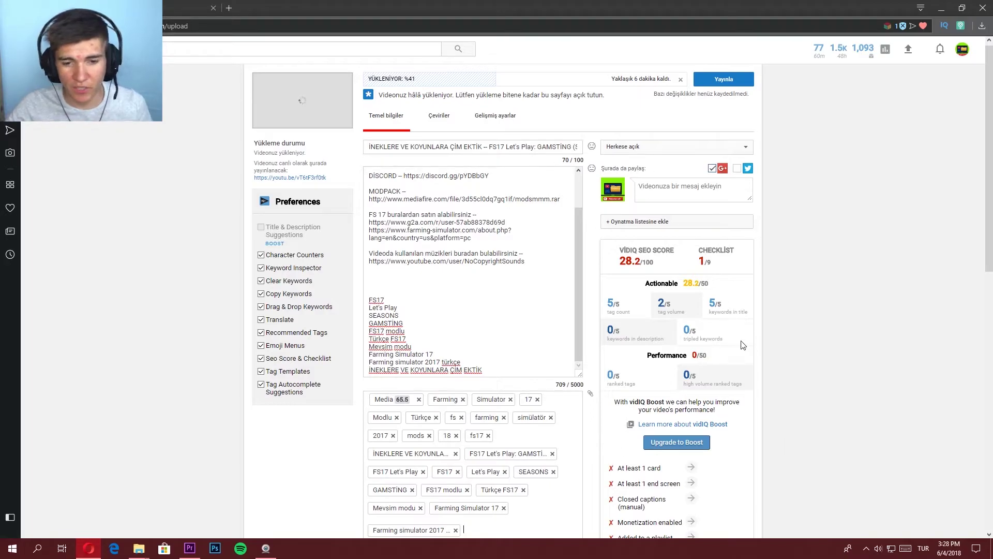
pyautogui.scroll(-1, 487, 394)
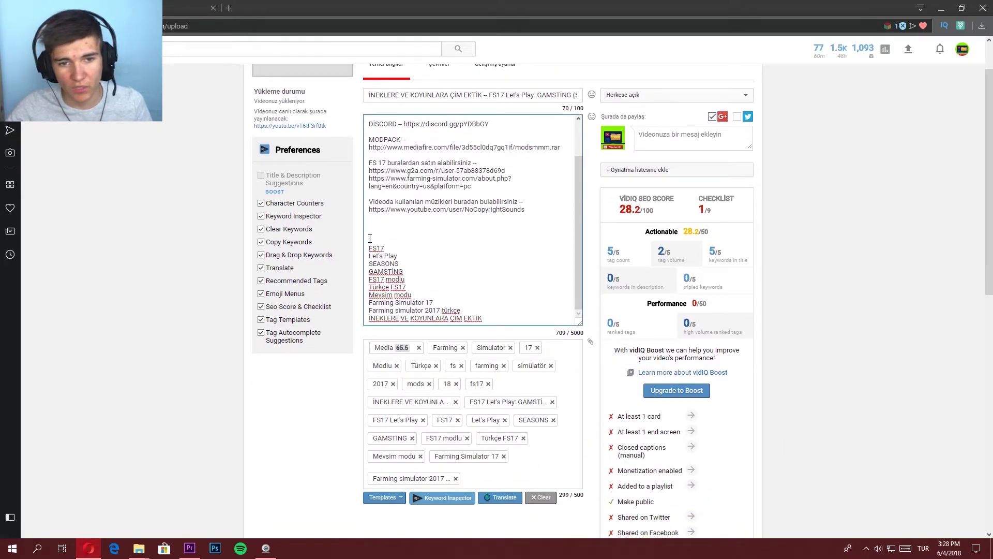
pyautogui.moveTo(368, 240); pyautogui.dragTo(546, 474)
pyautogui.click(546, 475)
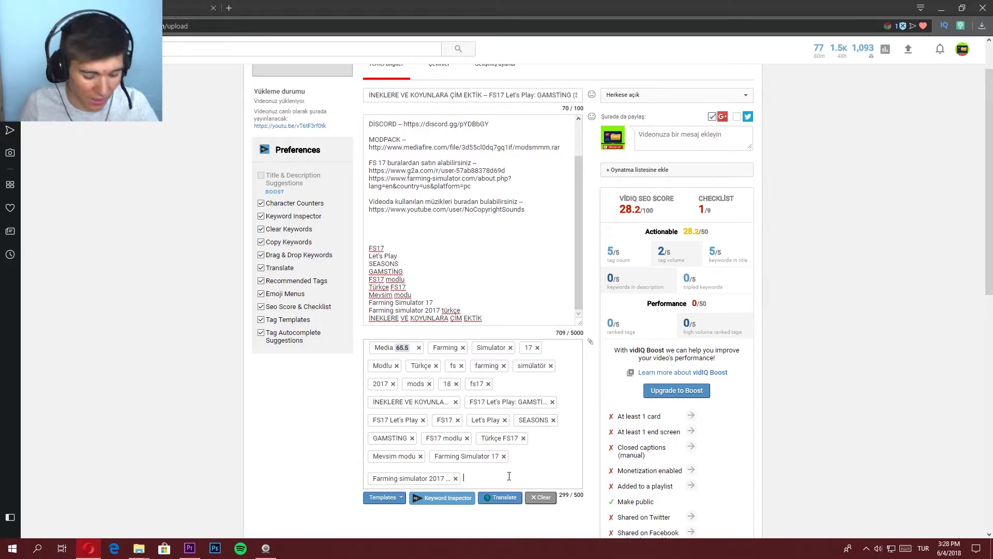
# - Add the tags farming simulator 2017 türkçe and gamsting fs17
pyautogui.write('Fa')
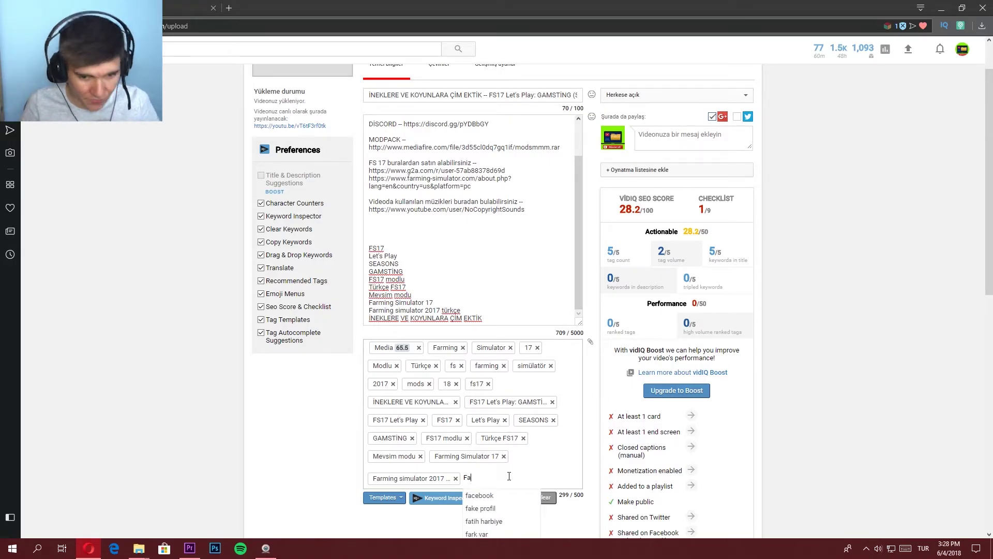
pyautogui.write('rm')
pyautogui.press('BackSpace')
pyautogui.press('BackSpace')
pyautogui.press('BackSpace')
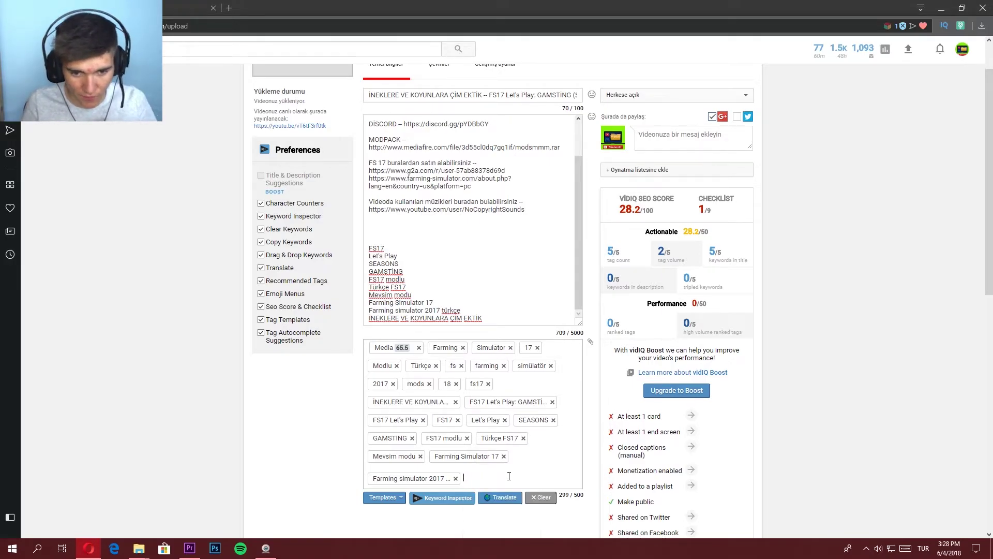
pyautogui.write('türkçe farming')
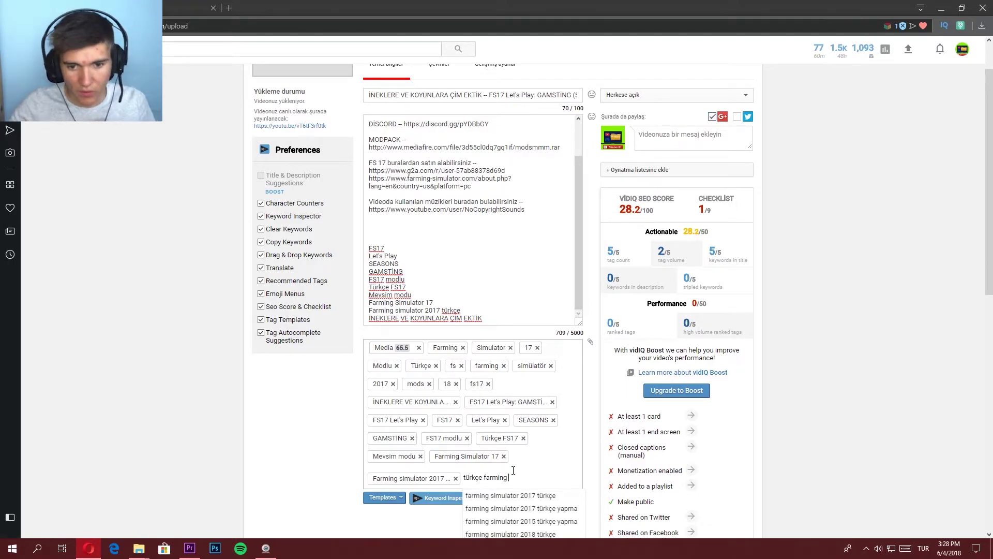
pyautogui.scroll(-4, 513, 470)
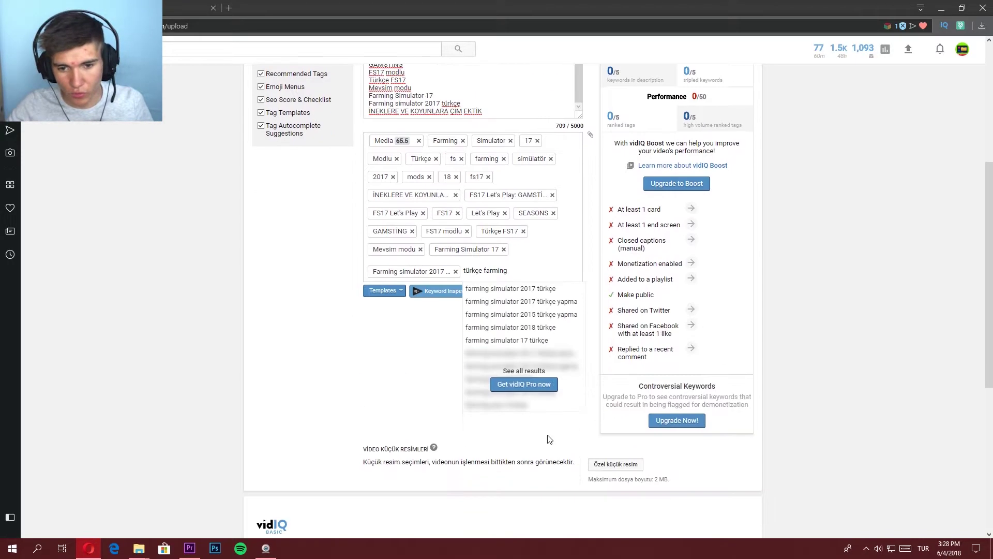
pyautogui.click(532, 291)
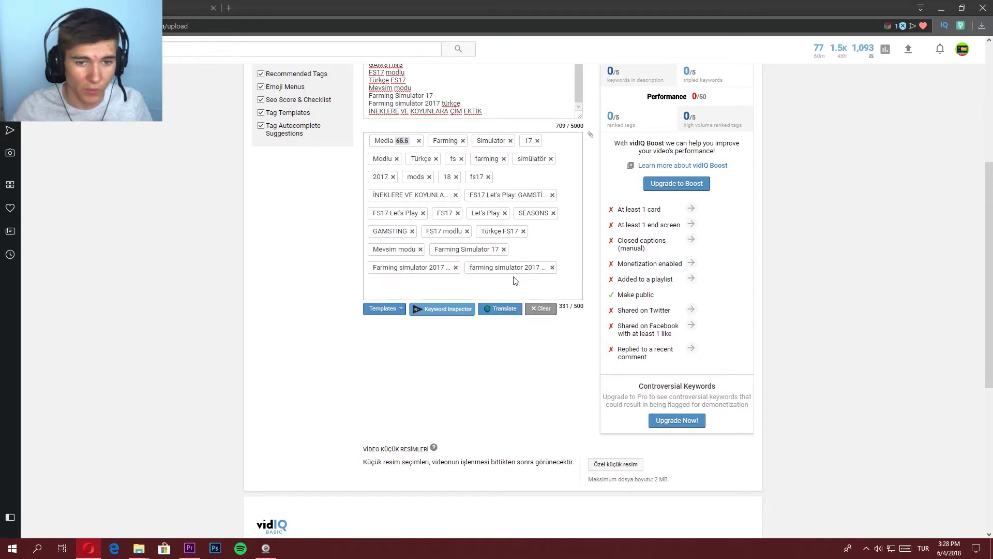
pyautogui.write('gamsting')
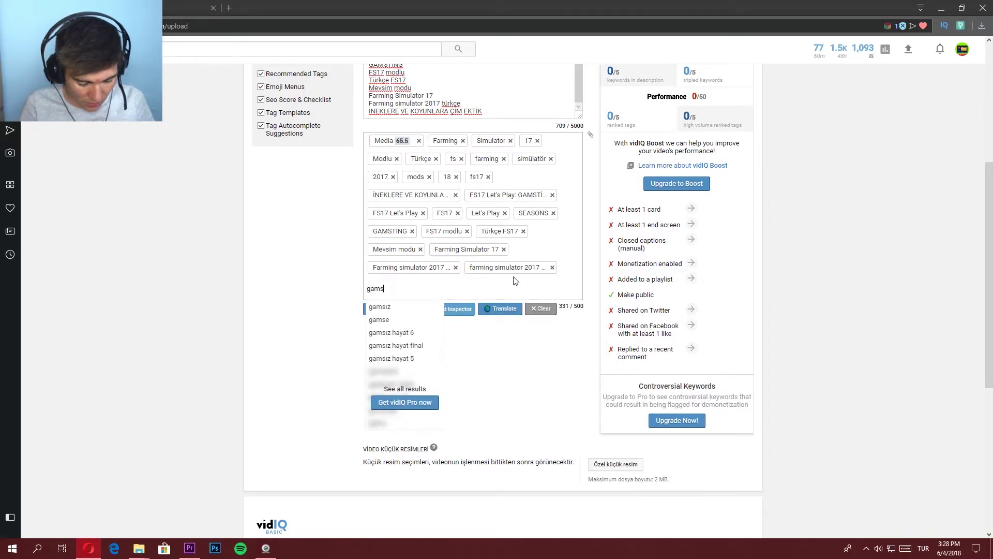
pyautogui.click(408, 312)
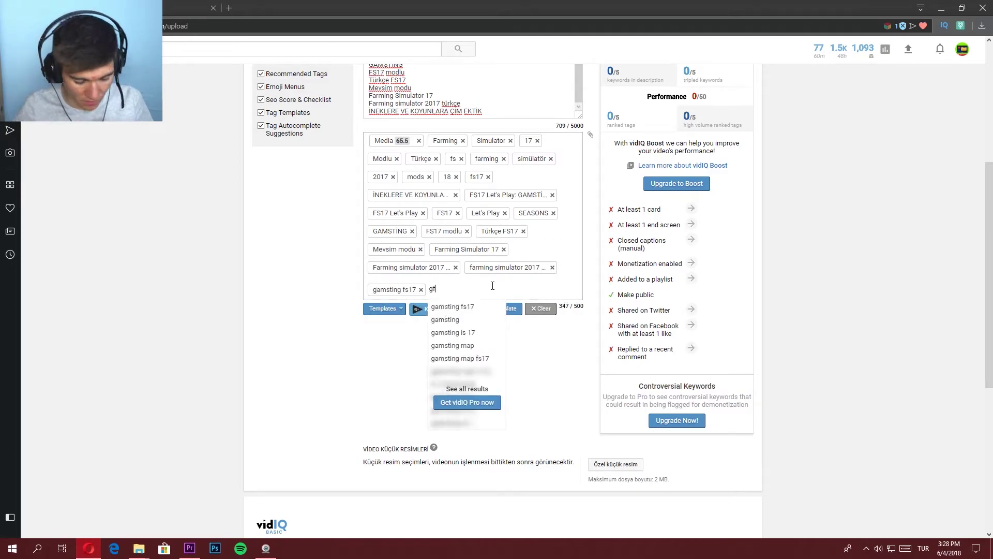
# - Add the tag gamsting map fs17
pyautogui.write('gamsti')
pyautogui.press('Return')
pyautogui.press('BackSpace')
pyautogui.press('BackSpace')
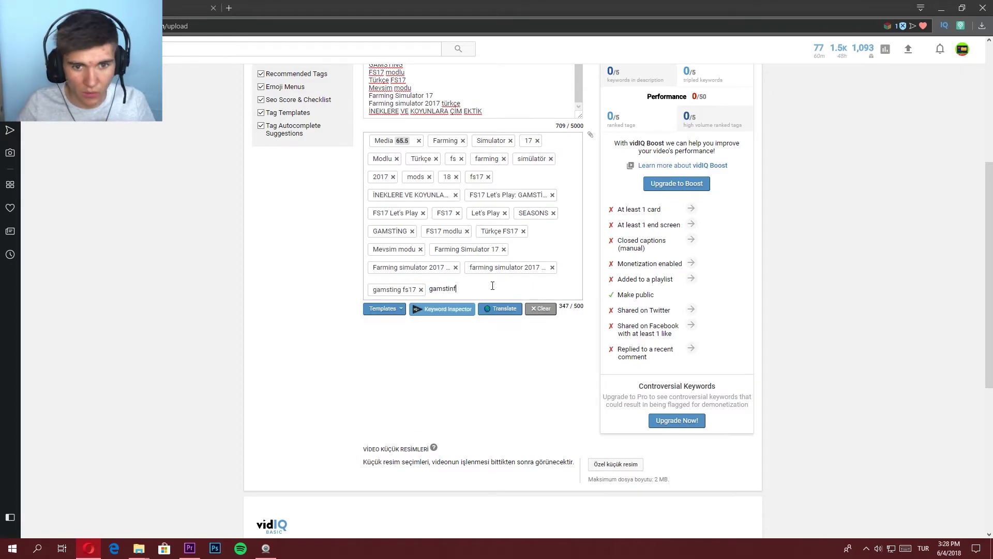
pyautogui.write('ng')
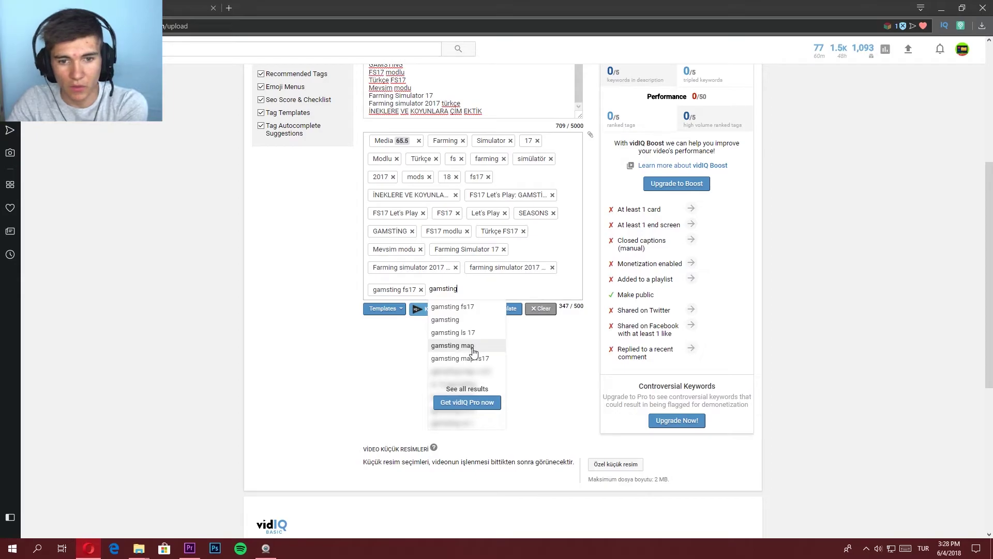
pyautogui.click(461, 358)
# - Add the tag türkçe modlu fs, bringing the tag count to 385/500
pyautogui.write('türkçe mop')
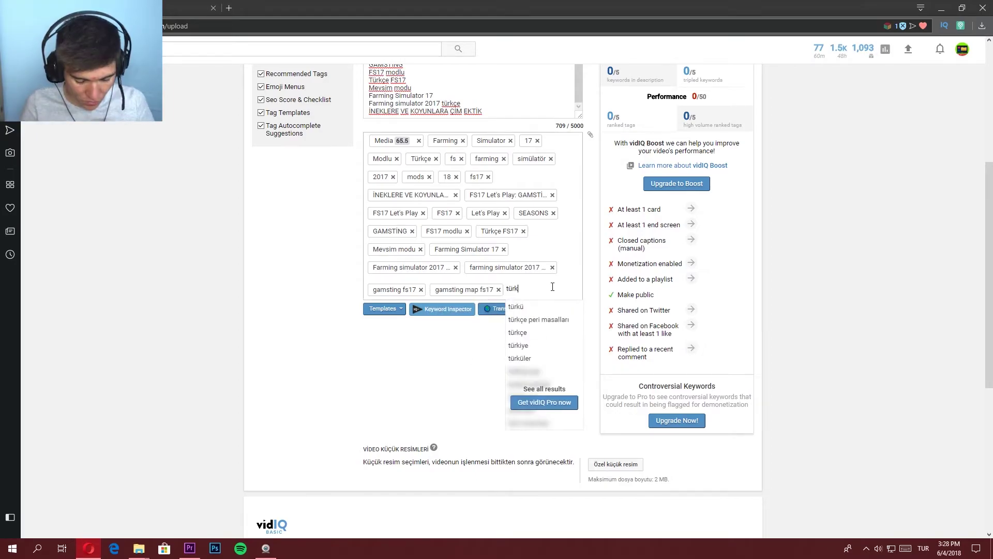
pyautogui.press('BackSpace')
pyautogui.write('dlu fs')
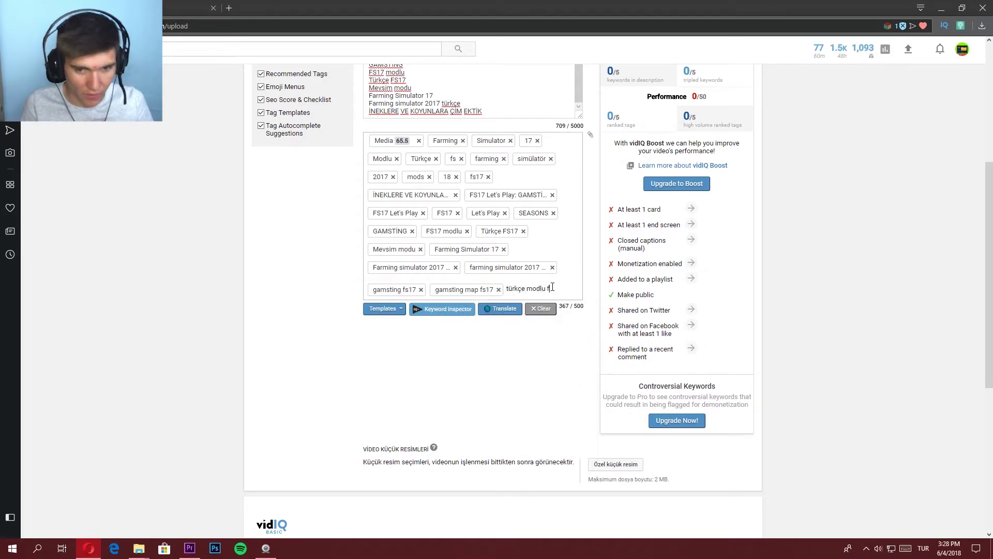
pyautogui.hotkey('ctrl', 'a')
pyautogui.click(569, 292)
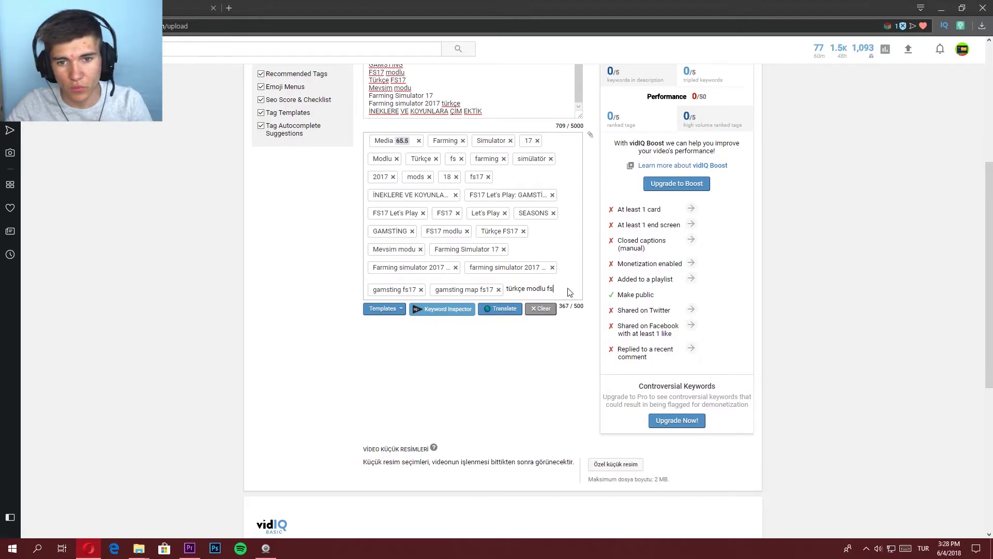
pyautogui.press('Return')
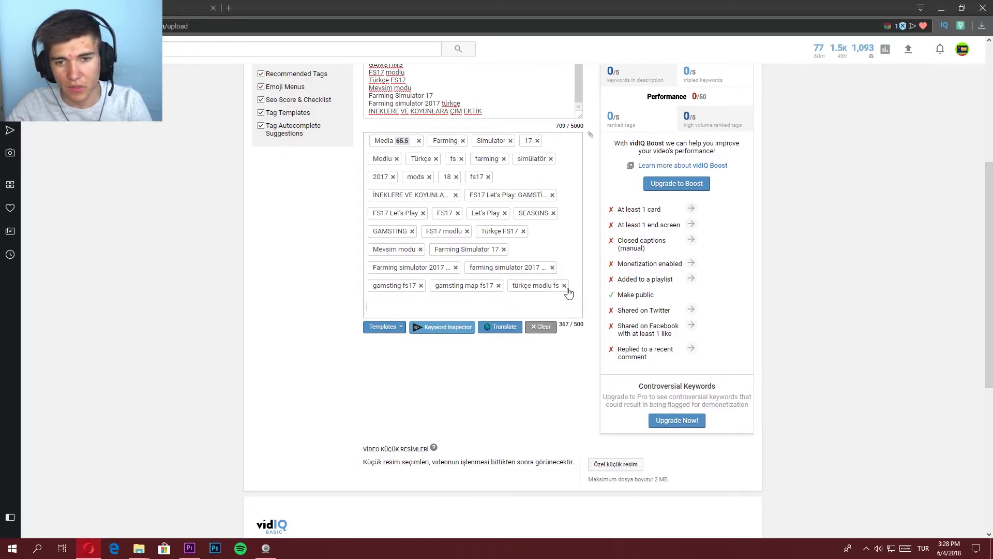
pyautogui.scroll(4, 537, 271)
pyautogui.scroll(-6, 538, 270)
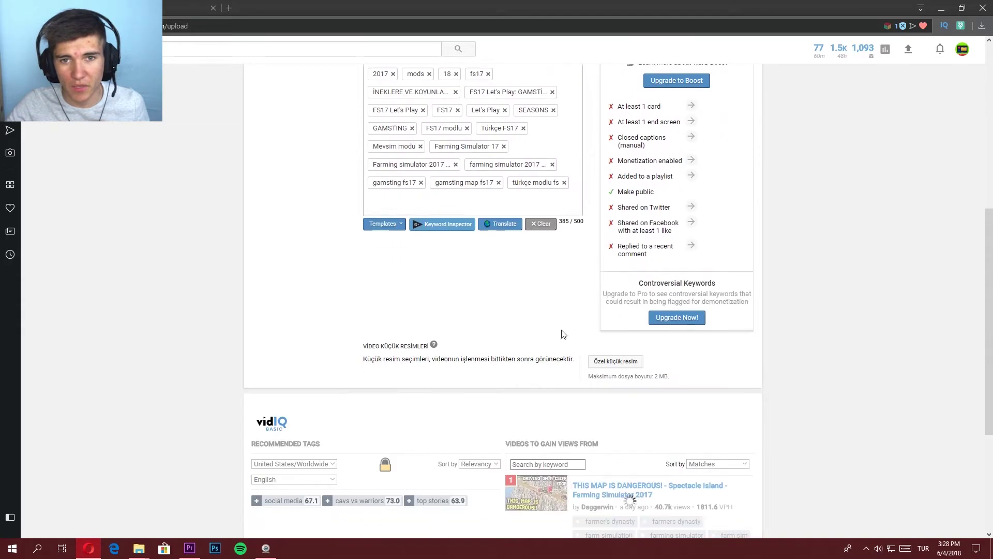
# - Upload fgfghhjghgjjgqj.jpg from the Video icin mini resim folder as the custom thumbnail
pyautogui.click(609, 362)
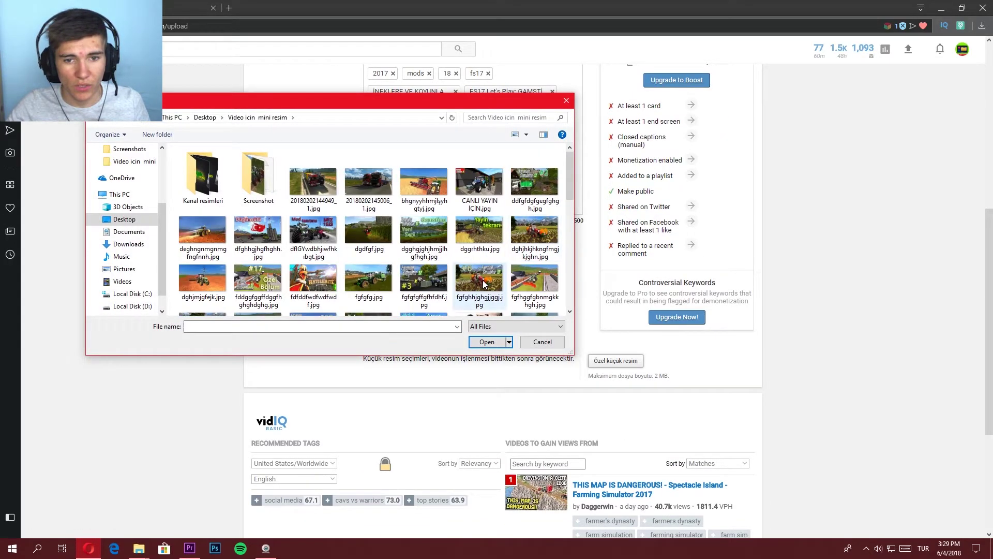
pyautogui.click(486, 279)
pyautogui.click(486, 341)
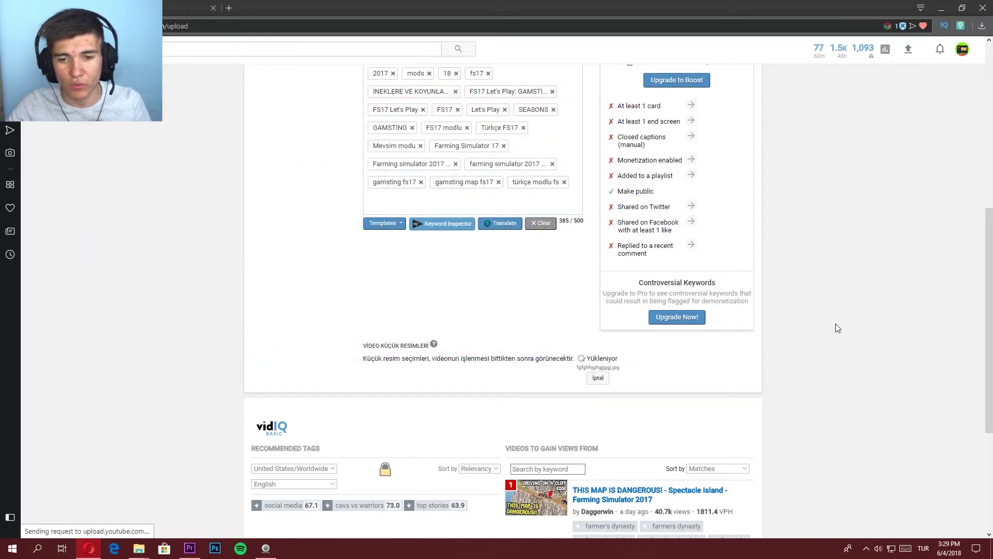
# - Scroll to the top and wait until processing finishes with the custom thumbnail applied
pyautogui.scroll(7, 534, 368)
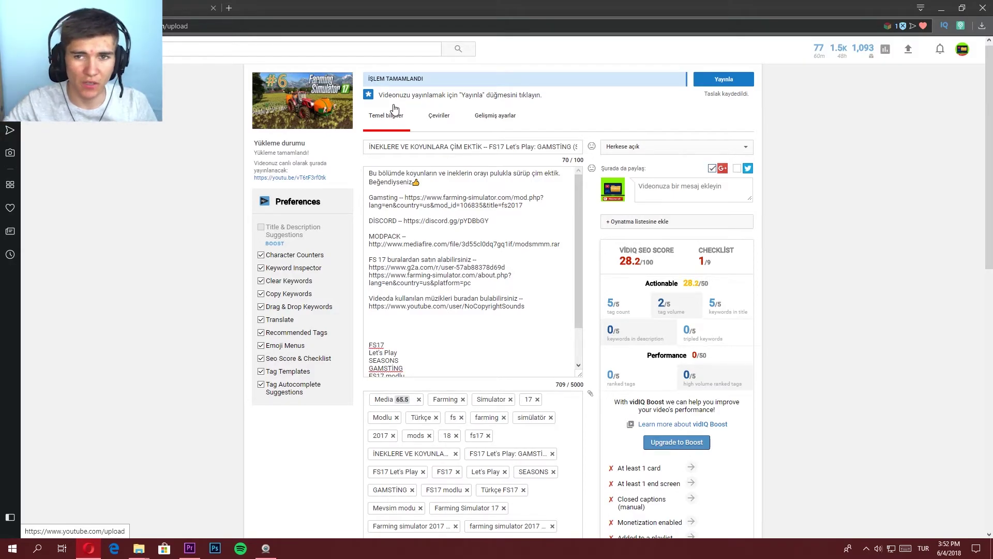
# - Publish the episode, leave the page, and reopen it via Düzenle in Video Manager
pyautogui.click(723, 81)
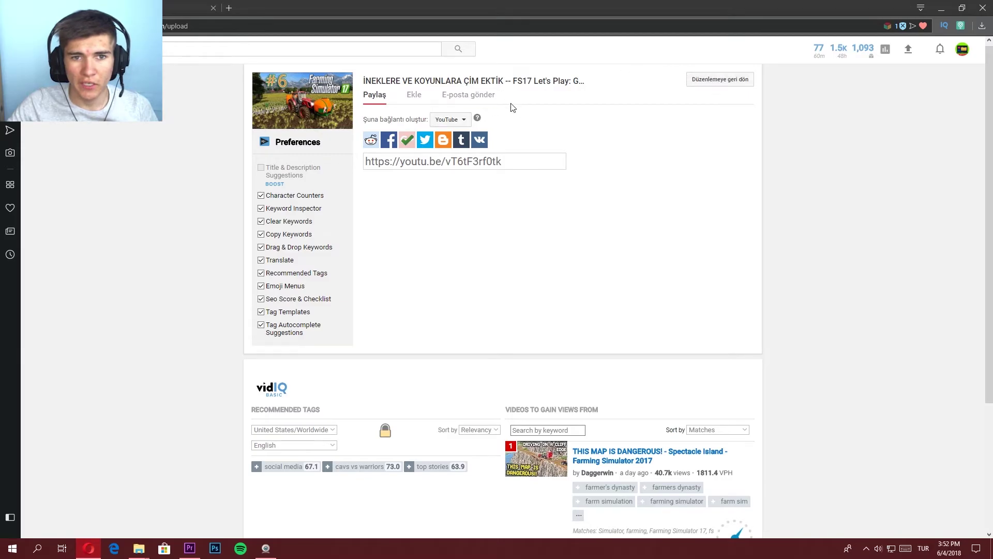
pyautogui.click(724, 82)
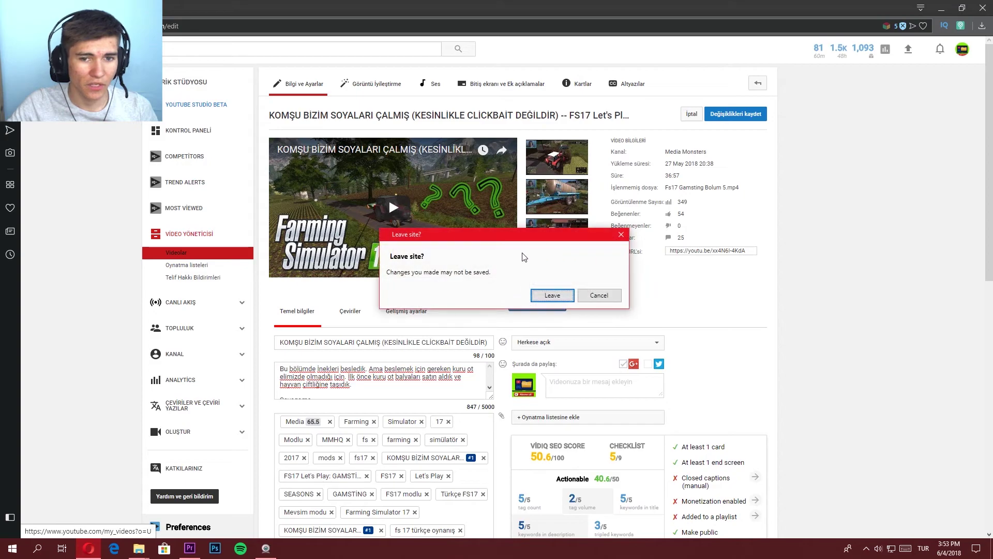
pyautogui.click(551, 294)
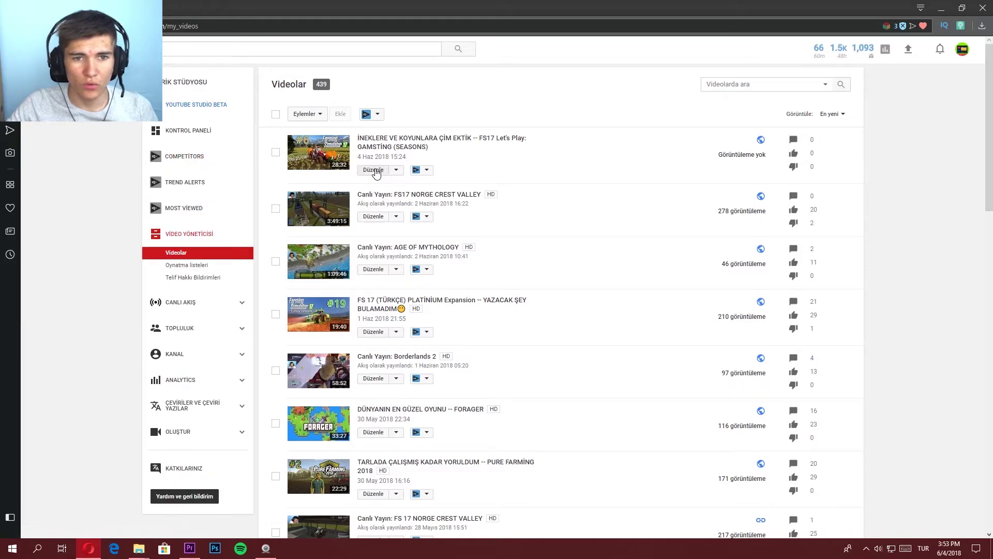
pyautogui.click(382, 170)
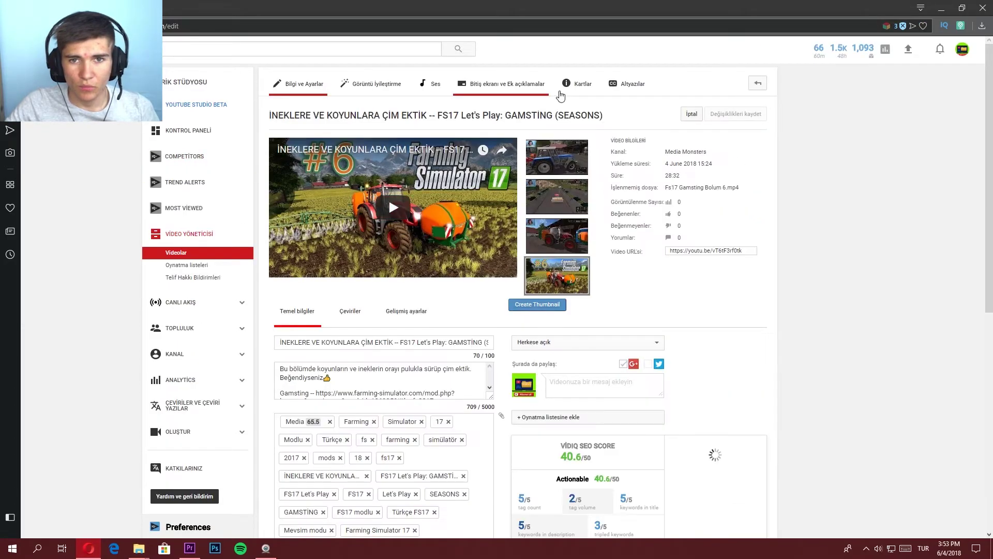
# - Apply the '1 video + subscribe' end screen template to the episode
pyautogui.click(583, 83)
pyautogui.click(514, 86)
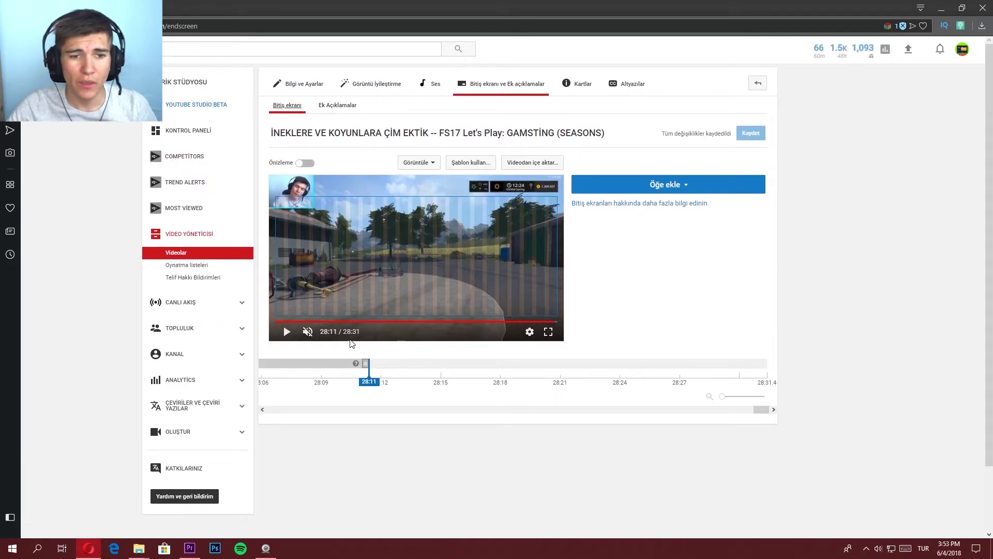
pyautogui.click(471, 163)
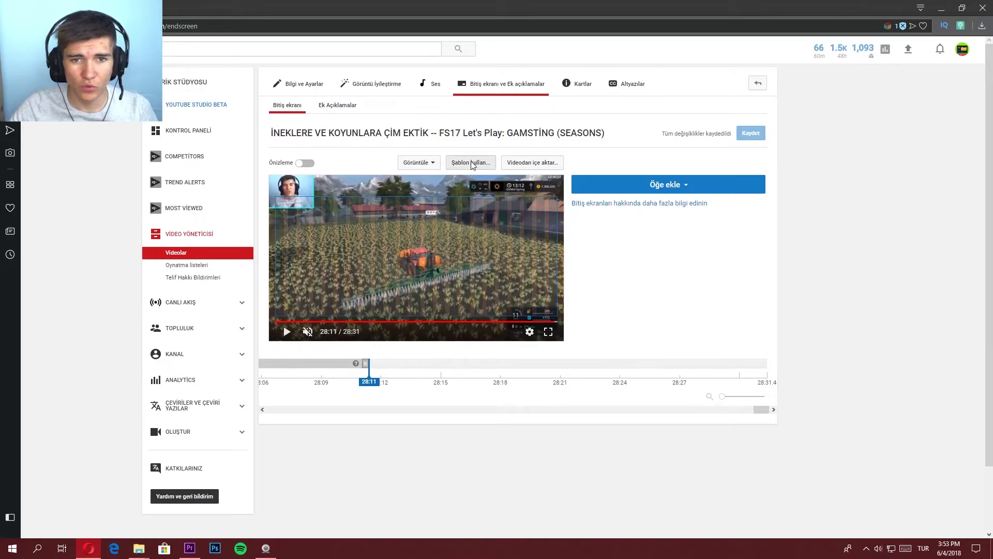
pyautogui.click(446, 236)
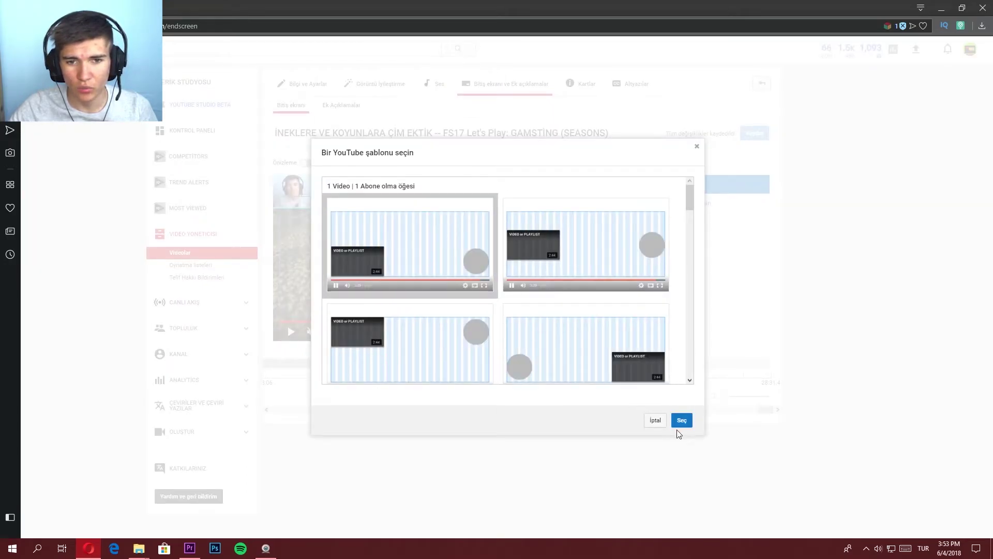
pyautogui.click(688, 419)
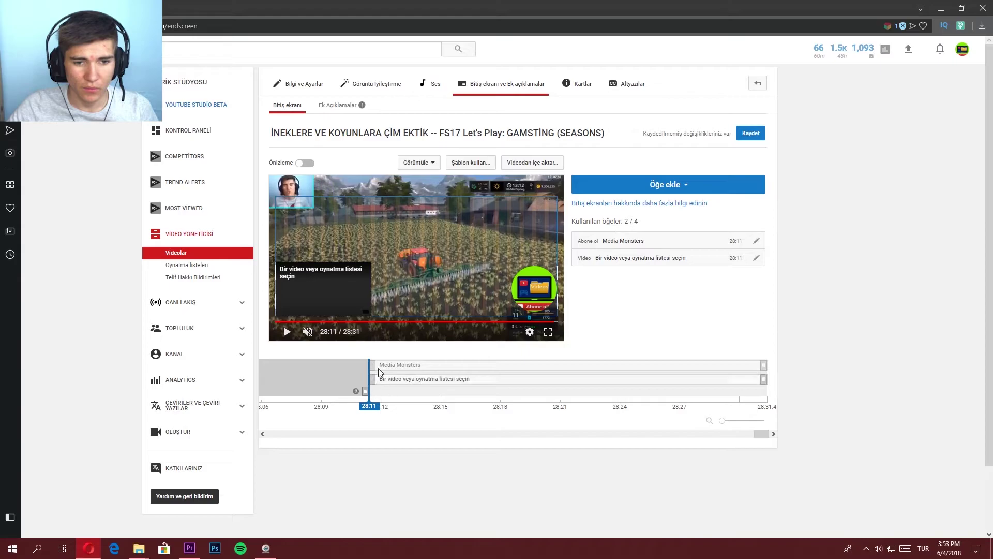
# - Start the end screen elements at 28:15, with the video slot top-left and subscribe top-right
pyautogui.moveTo(377, 365)
pyautogui.mouseDown()
pyautogui.moveTo(446, 365)
pyautogui.moveTo(453, 379)
pyautogui.moveTo(583, 394)
pyautogui.mouseUp()
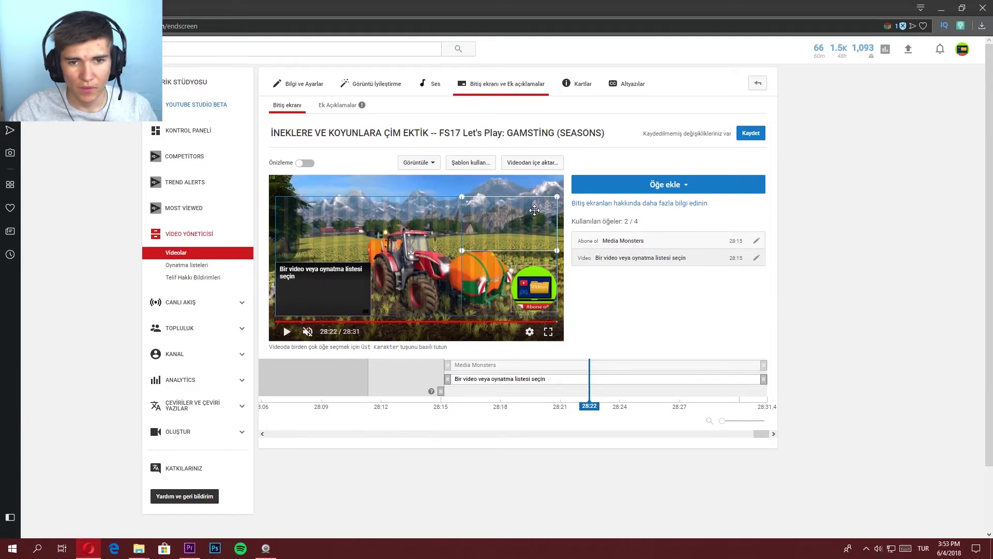
pyautogui.moveTo(365, 307); pyautogui.dragTo(551, 241)
pyautogui.moveTo(539, 290); pyautogui.dragTo(339, 224)
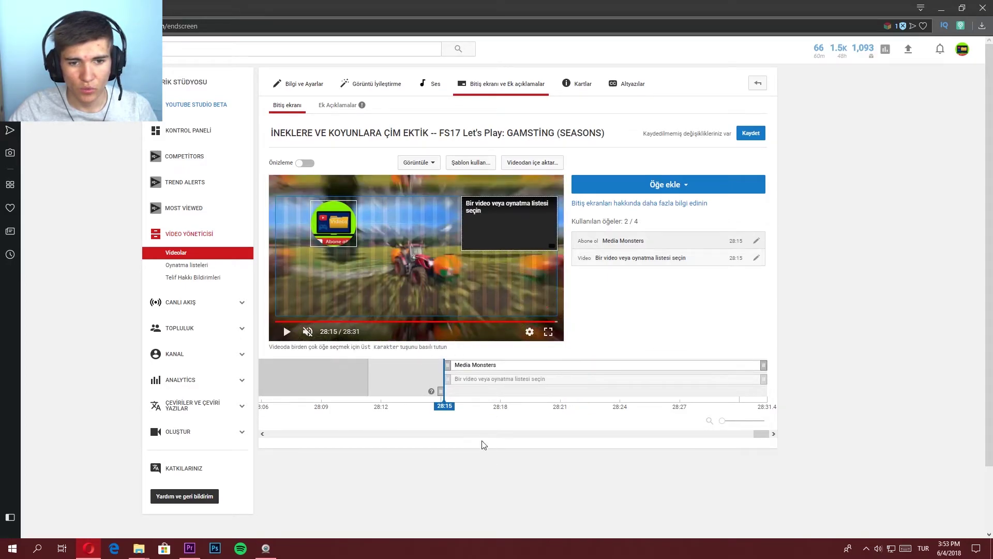
pyautogui.hotkey('ctrl', 'z')
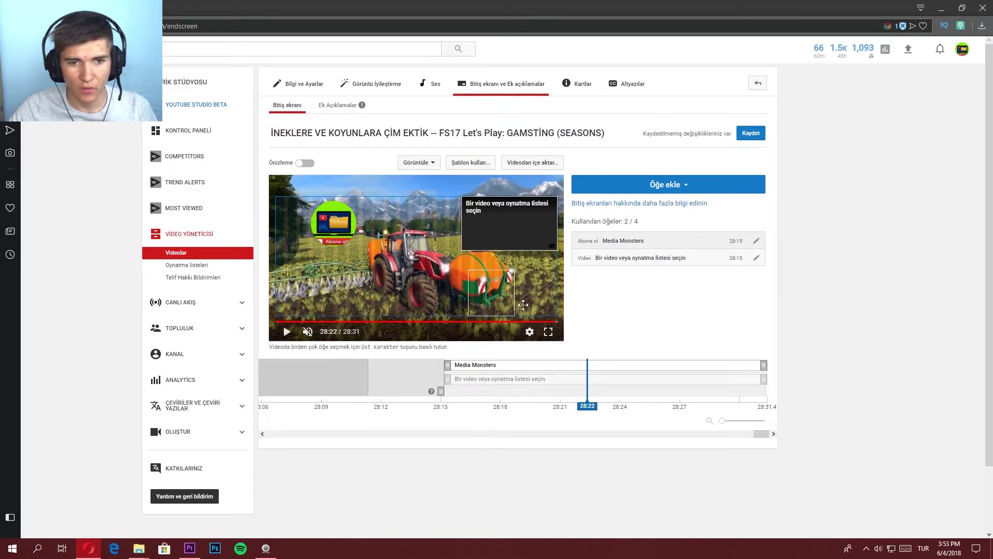
pyautogui.moveTo(541, 207)
pyautogui.mouseDown()
pyautogui.moveTo(524, 216)
pyautogui.moveTo(314, 204)
pyautogui.mouseUp()
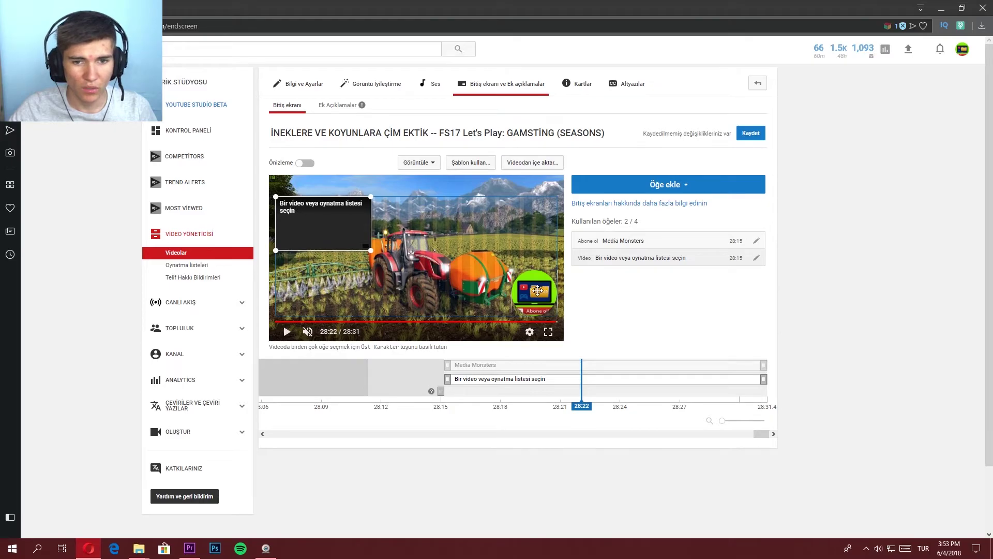
pyautogui.moveTo(538, 289); pyautogui.dragTo(512, 225)
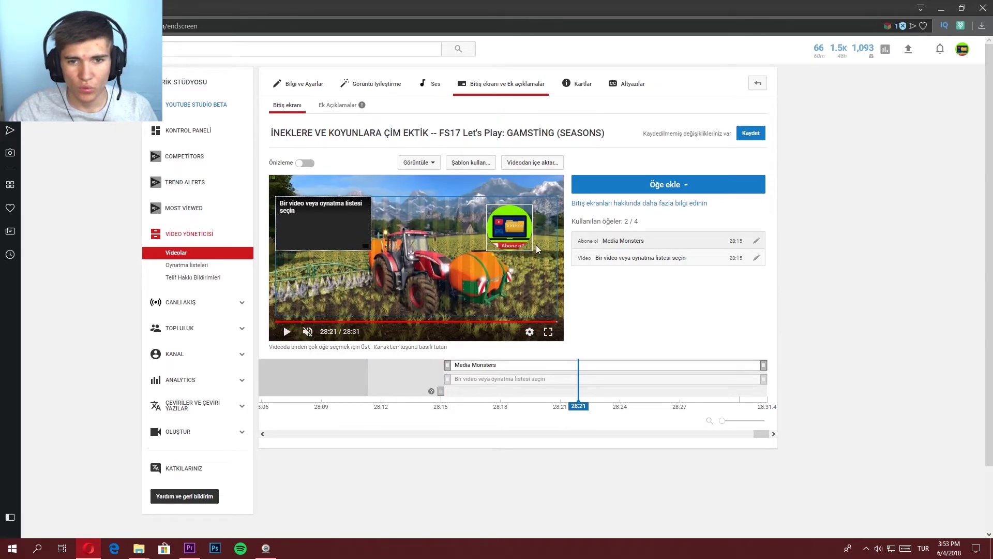
pyautogui.click(756, 258)
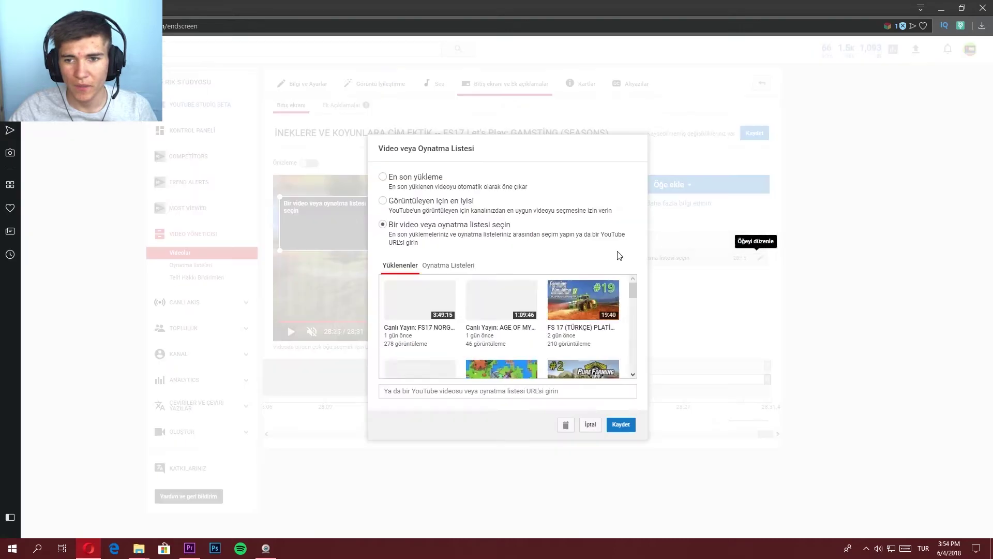
# - Set the video slot to 'Görüntüleyen için en iyisi' (best for viewer) and save the choice
pyautogui.click(383, 201)
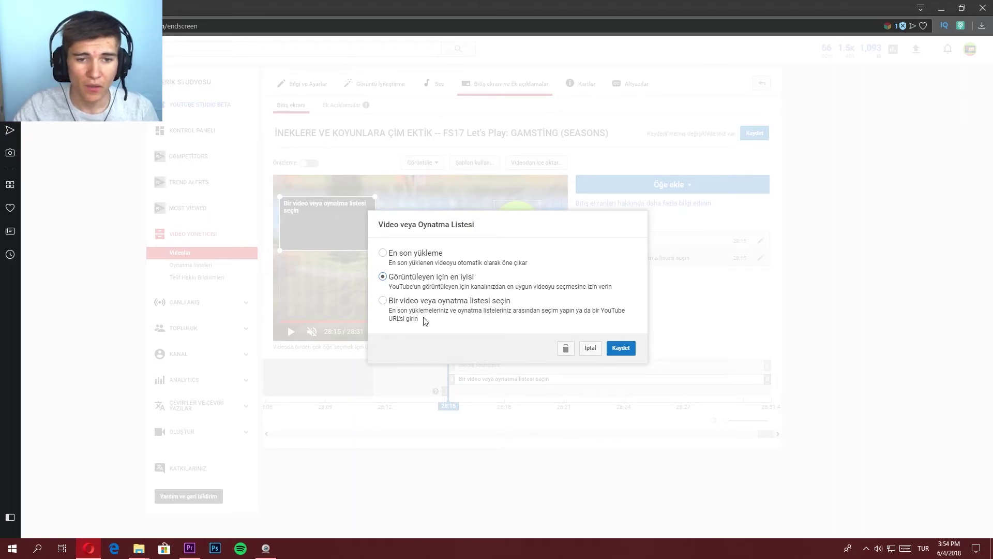
pyautogui.click(384, 301)
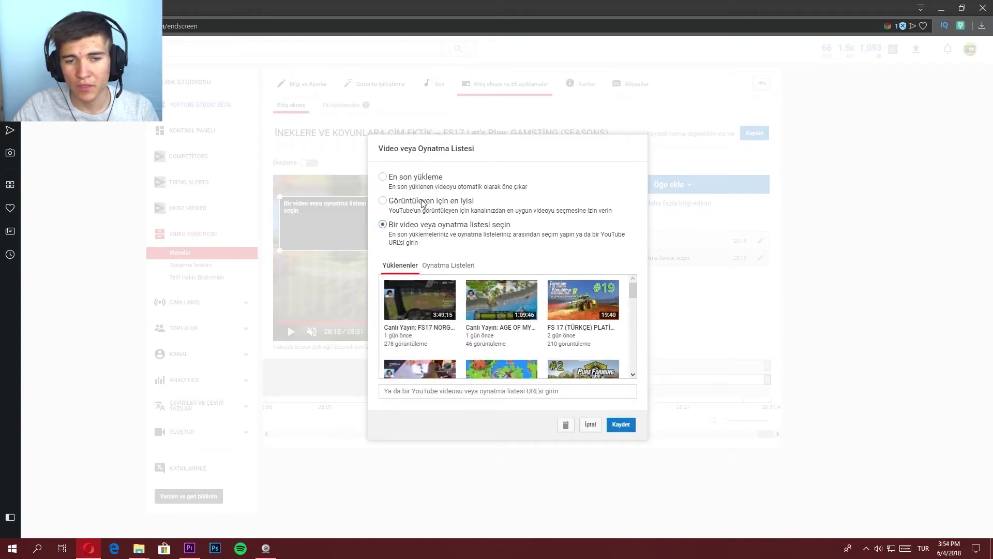
pyautogui.click(448, 265)
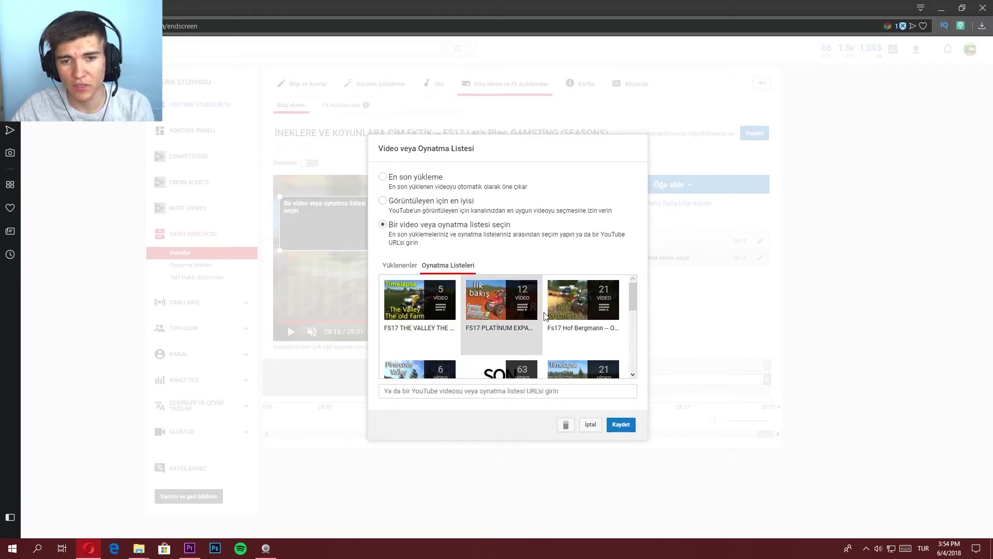
pyautogui.click(399, 265)
pyautogui.click(383, 200)
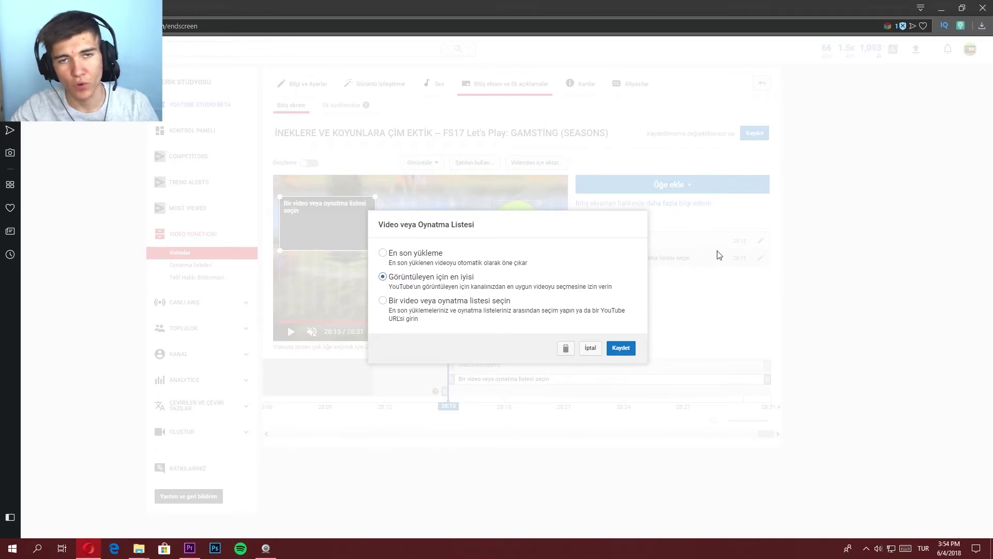
pyautogui.click(629, 357)
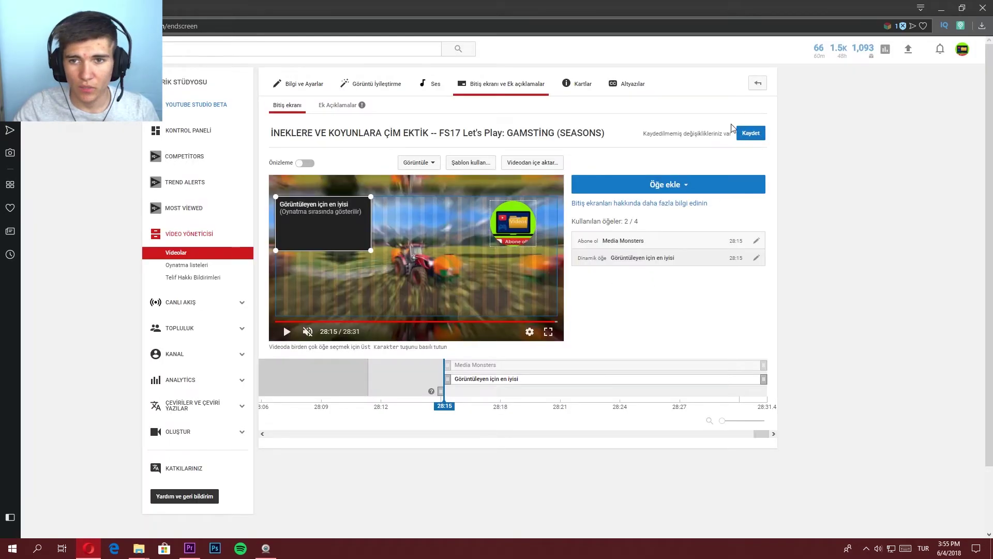
# - Save the end screen and move the player to 28:13
pyautogui.click(758, 133)
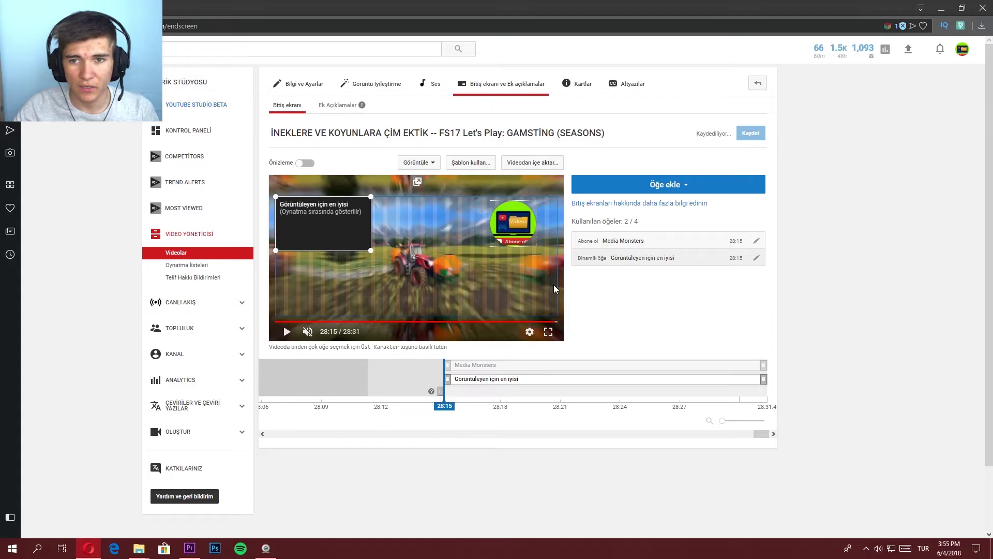
pyautogui.click(528, 332)
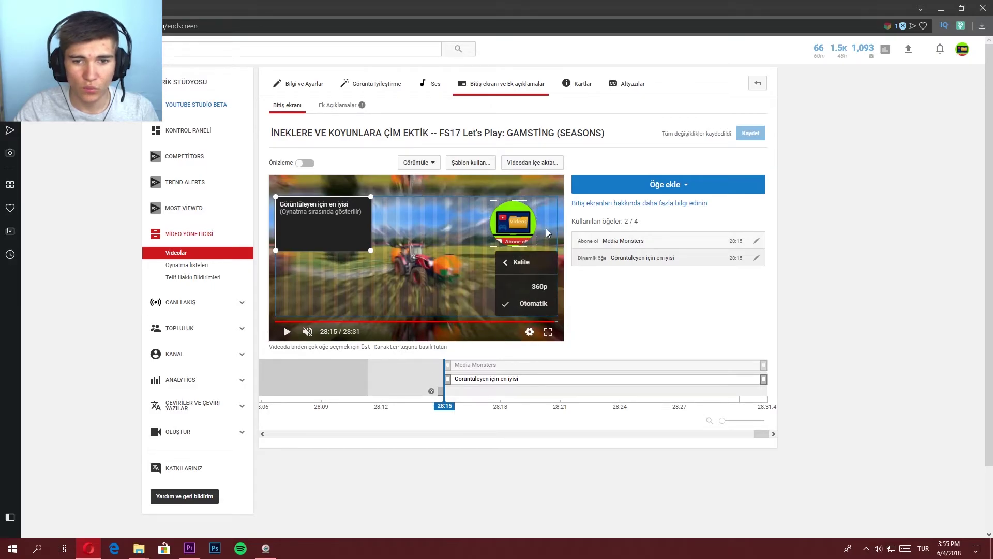
pyautogui.click(523, 306)
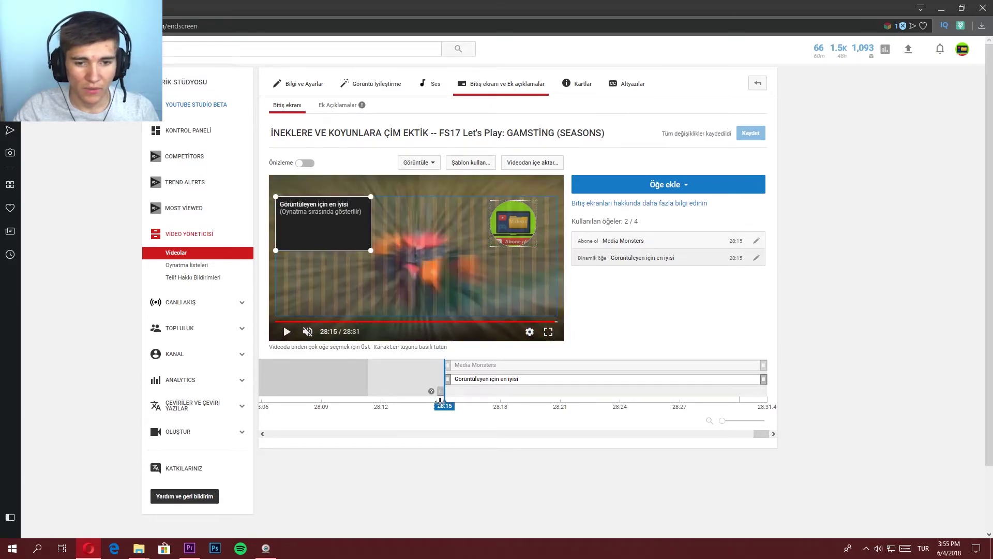
pyautogui.click(420, 401)
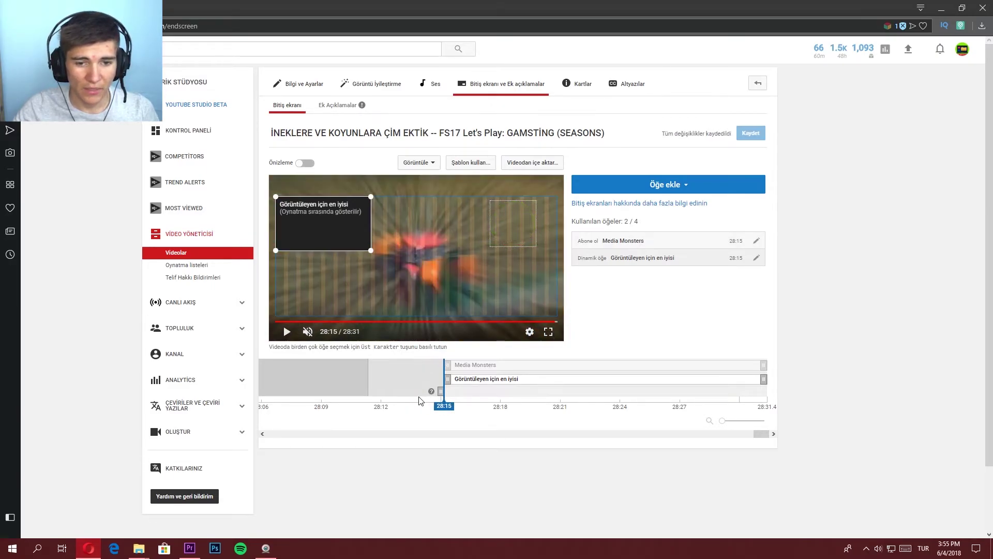
# - Preview the end screen from 28:13, pausing at 28:18, then leave preview mode
pyautogui.click(306, 164)
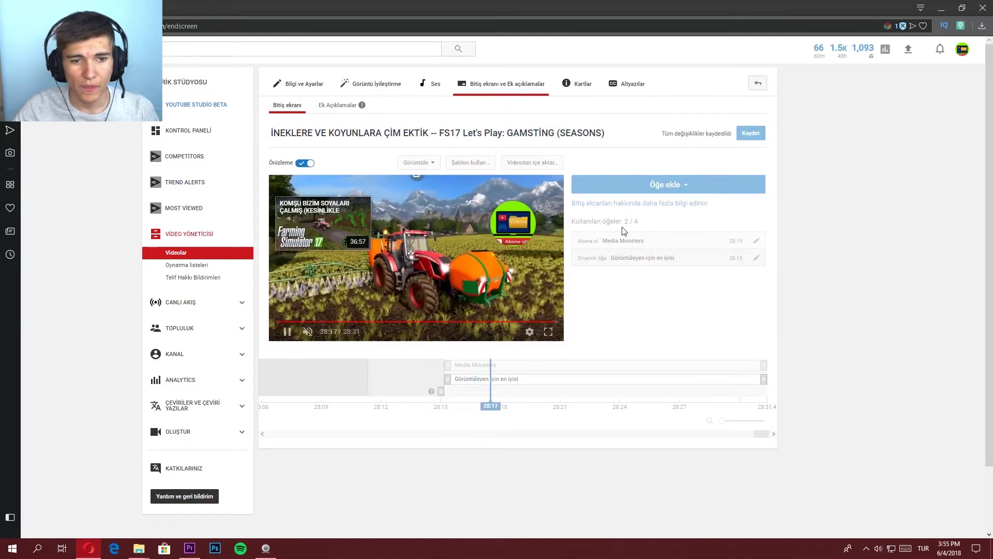
pyautogui.click(287, 331)
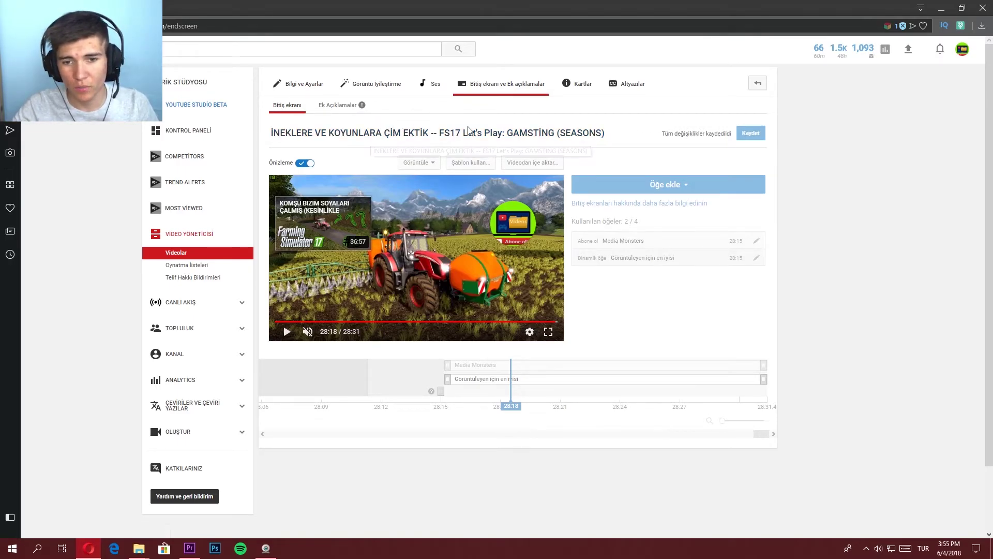
pyautogui.click(529, 331)
pyautogui.click(523, 308)
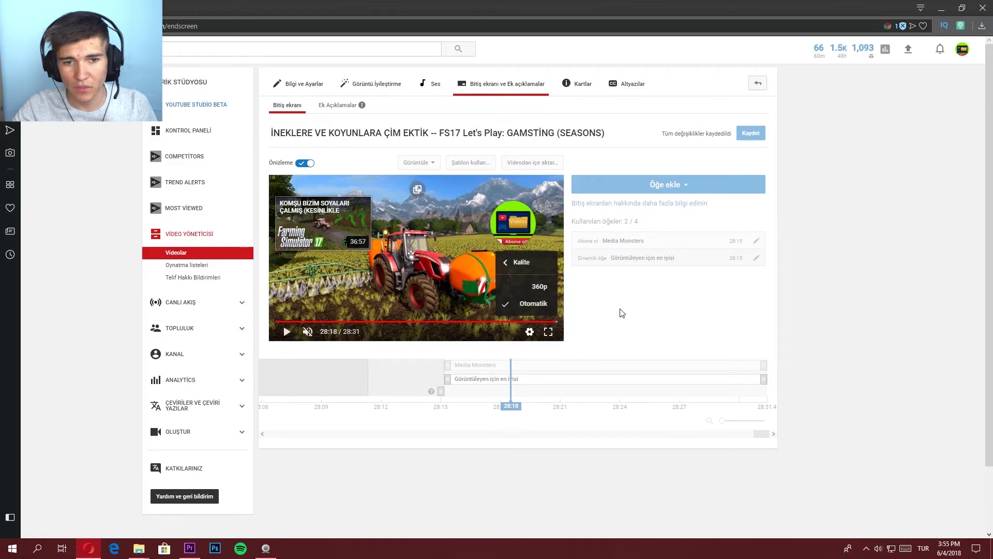
pyautogui.click(497, 262)
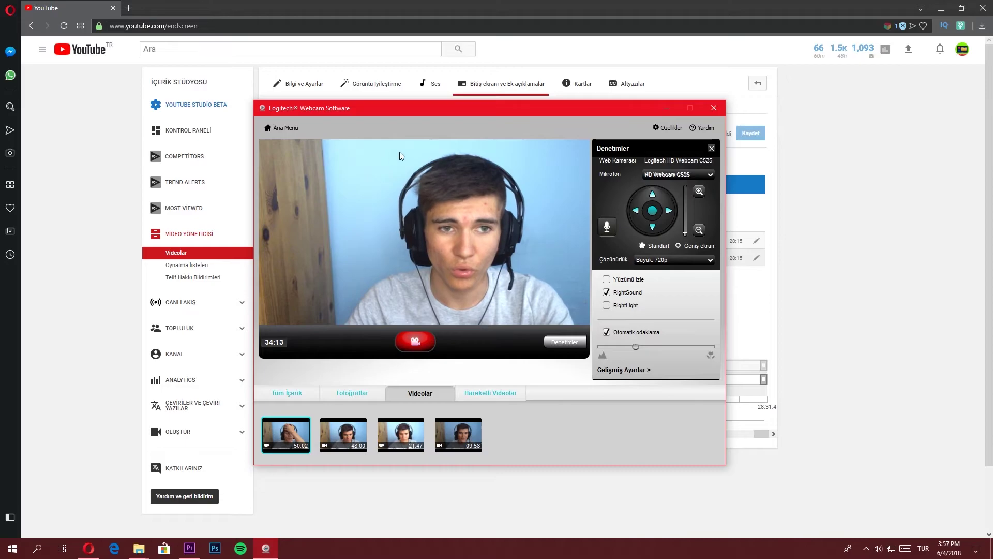
# - Minimize the Logitech Webcam Software window to reveal the end screen editor
pyautogui.moveTo(341, 434)
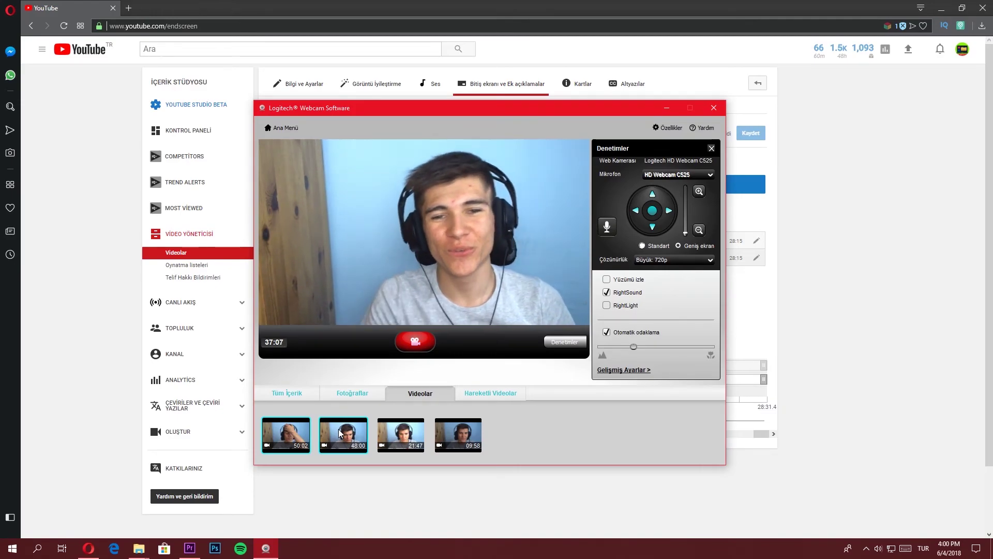
pyautogui.click(666, 108)
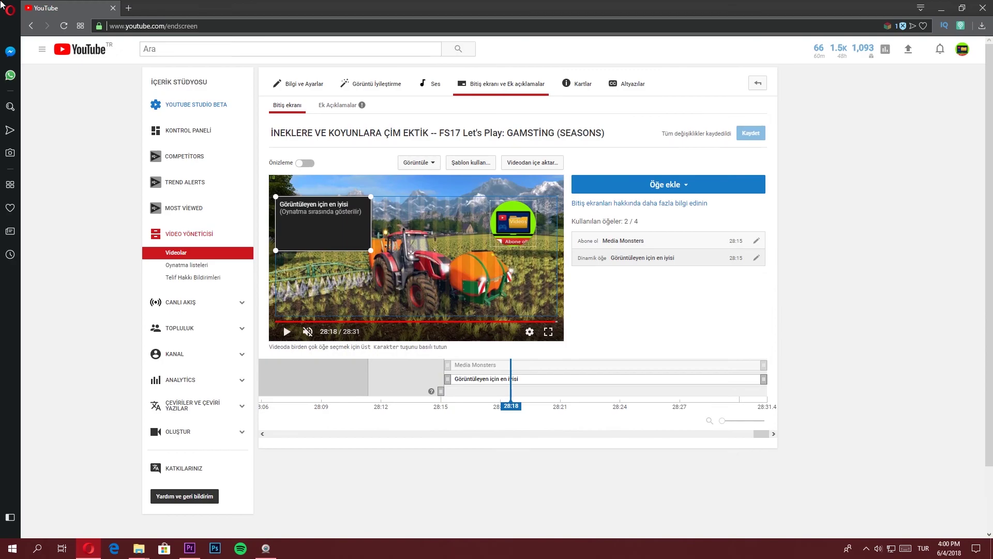